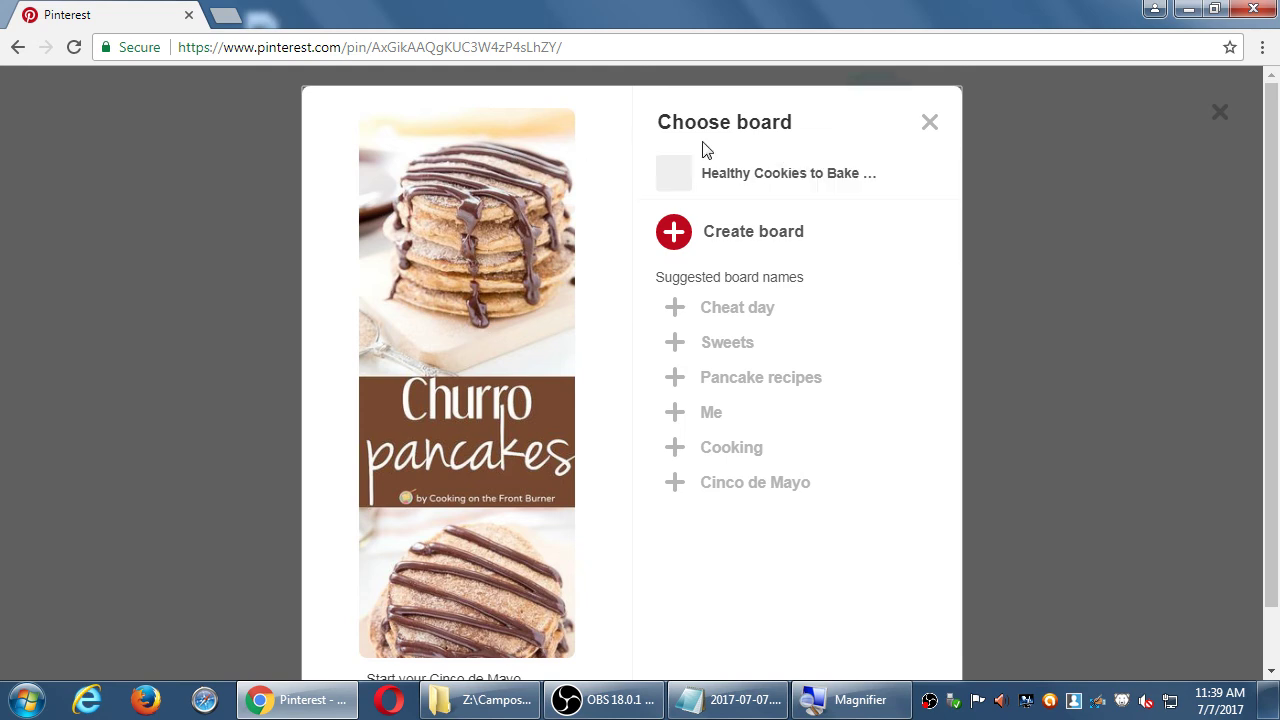
Dismiss the board chooser and the Churro pancakes pin, and open the Japanese Souffle Pancakes pin from the pancake article
{"action": "left_click", "coordinate": [931, 123]}
{"action": "left_click", "coordinate": [1106, 277]}
{"action": "scroll", "coordinate": [1082, 467], "scroll_direction": "down", "scroll_amount": 4}
{"action": "scroll", "coordinate": [1082, 467], "scroll_direction": "down", "scroll_amount": 2}
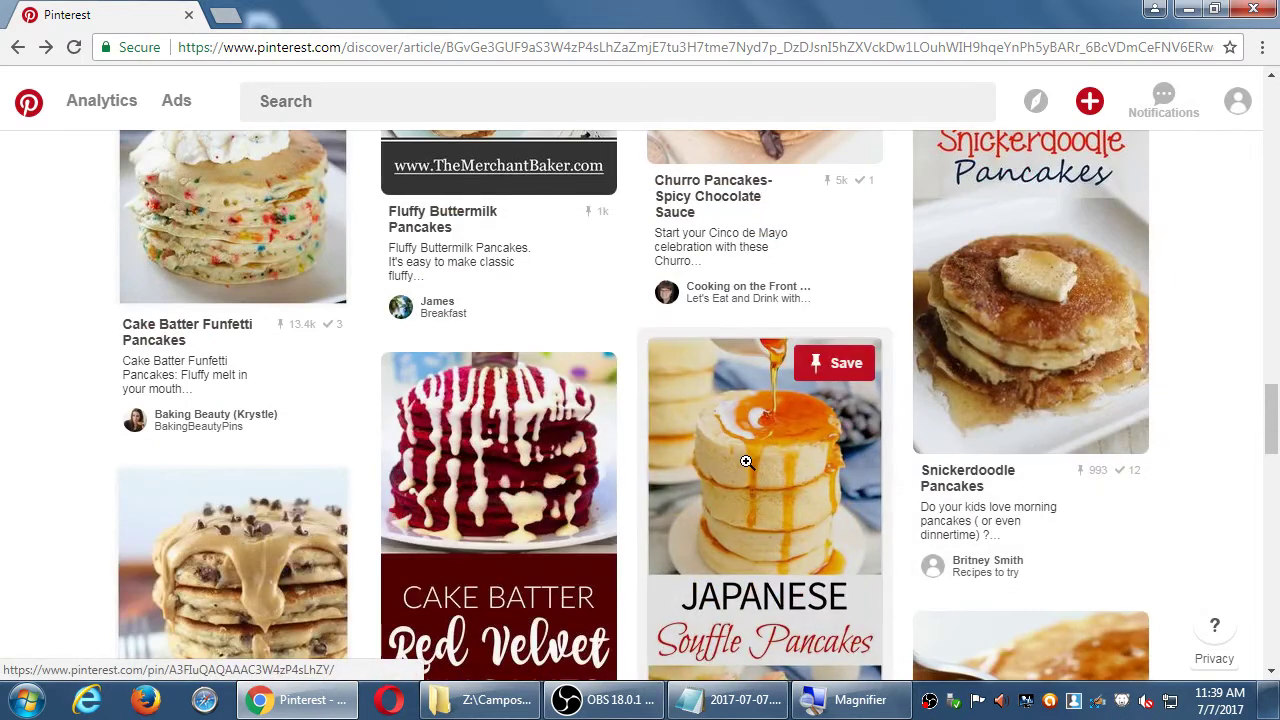
{"action": "left_click", "coordinate": [746, 461]}
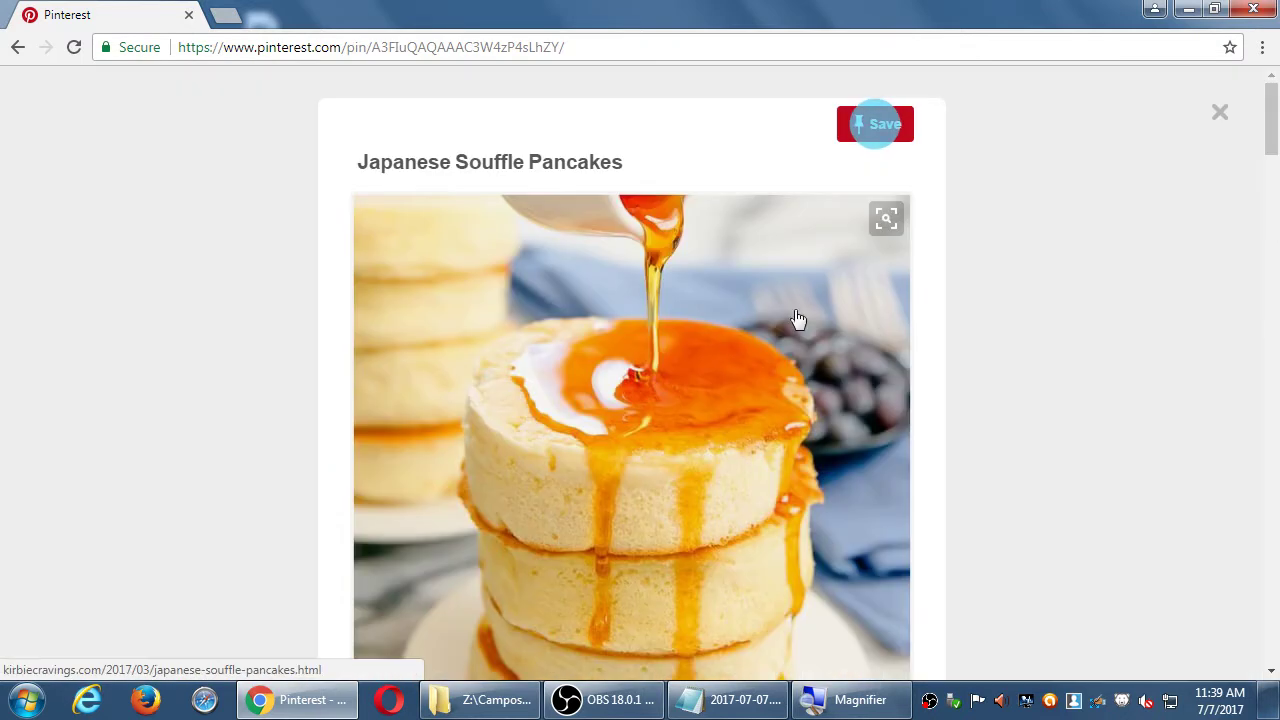
Review the Japanese Souffle Pancakes recipe and its ingredients, and expand the pin's comments
{"action": "scroll", "coordinate": [725, 340], "scroll_direction": "down", "scroll_amount": 10}
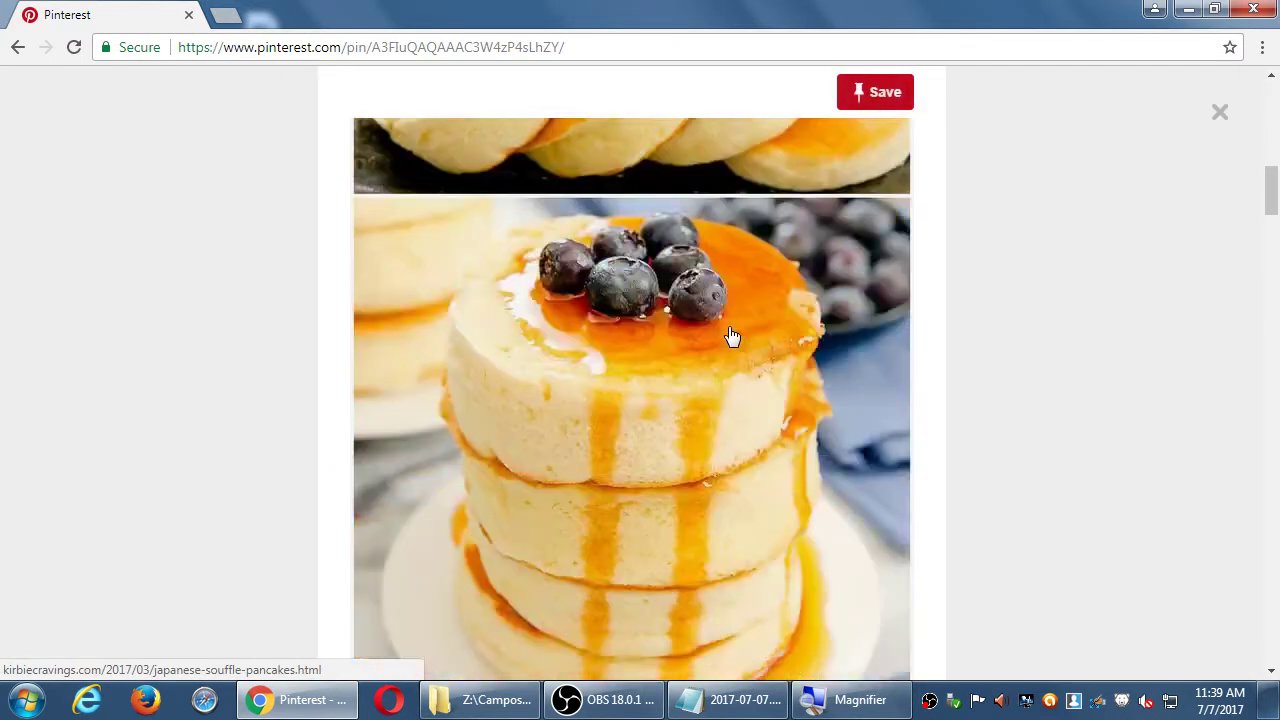
{"action": "scroll", "coordinate": [732, 336], "scroll_direction": "down", "scroll_amount": 6}
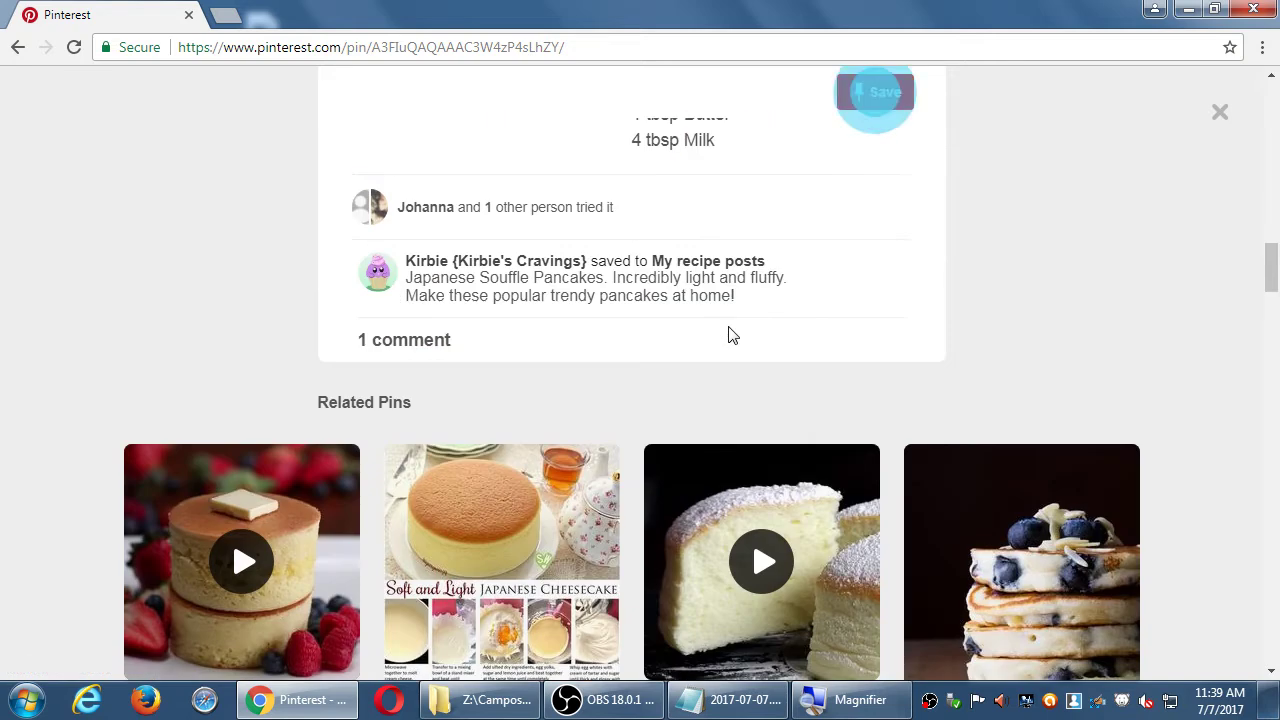
{"action": "scroll", "coordinate": [731, 335], "scroll_direction": "up", "scroll_amount": 7}
{"action": "scroll", "coordinate": [731, 334], "scroll_direction": "down", "scroll_amount": 4}
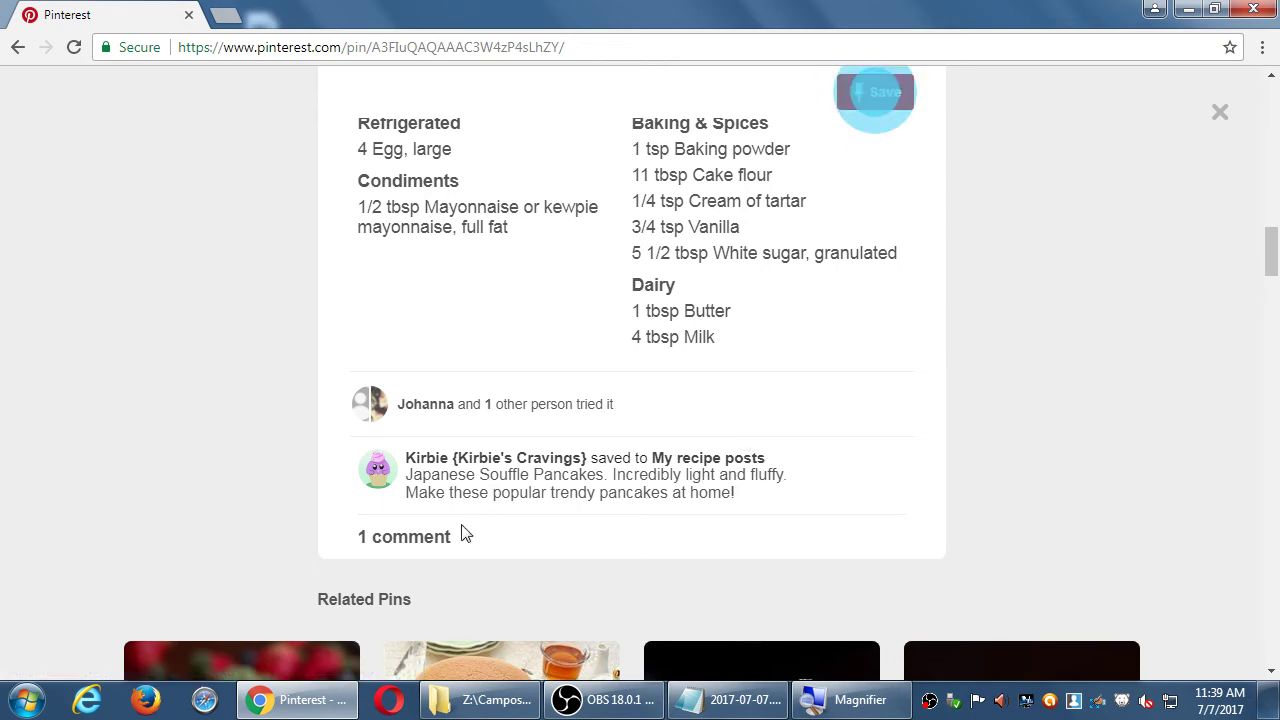
{"action": "left_click", "coordinate": [428, 545]}
{"action": "scroll", "coordinate": [390, 558], "scroll_direction": "down", "scroll_amount": 2}
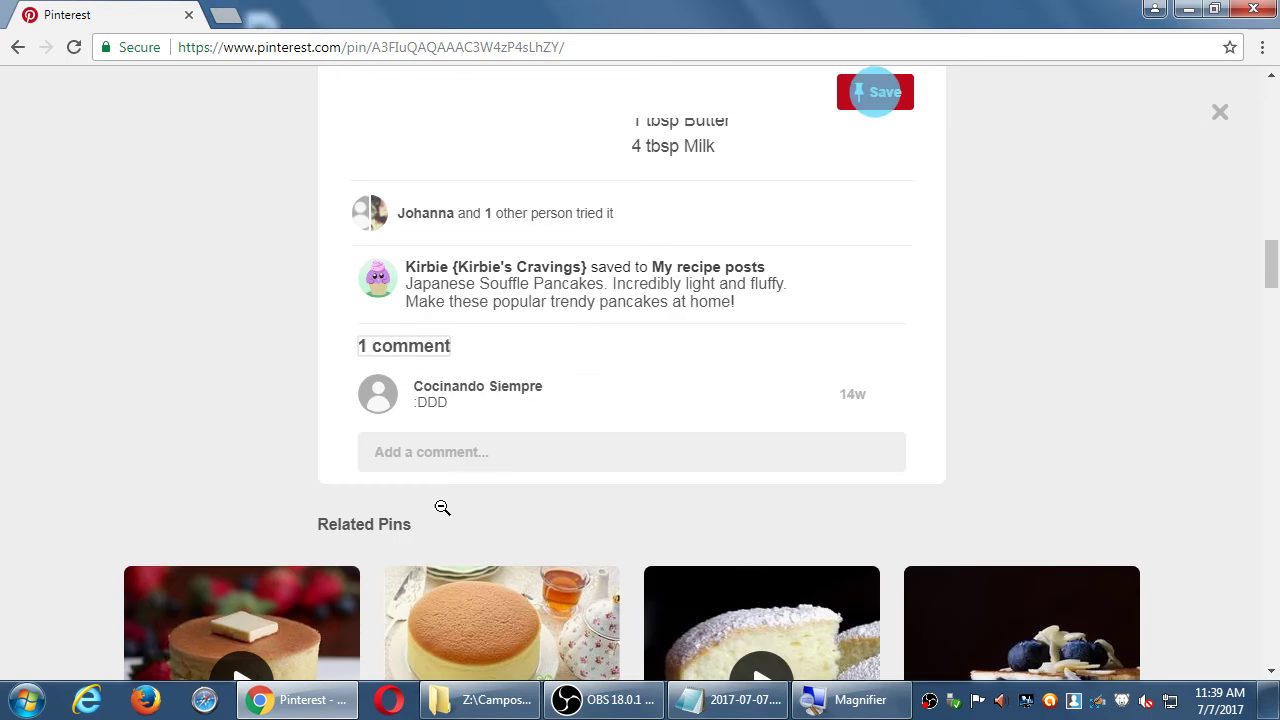
Activate the pin's comment field, leave it empty and return to the pancake article
{"action": "left_click", "coordinate": [461, 457]}
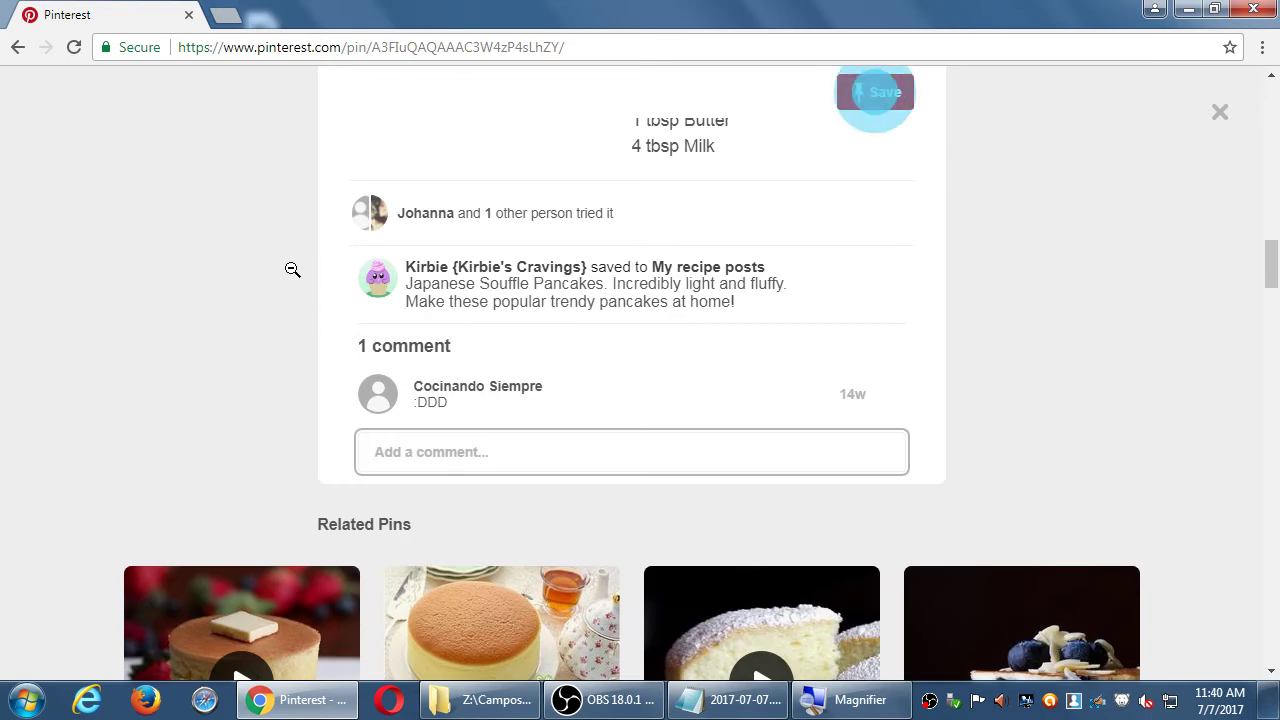
{"action": "left_click", "coordinate": [335, 277]}
{"action": "scroll", "coordinate": [335, 277], "scroll_direction": "up", "scroll_amount": 6}
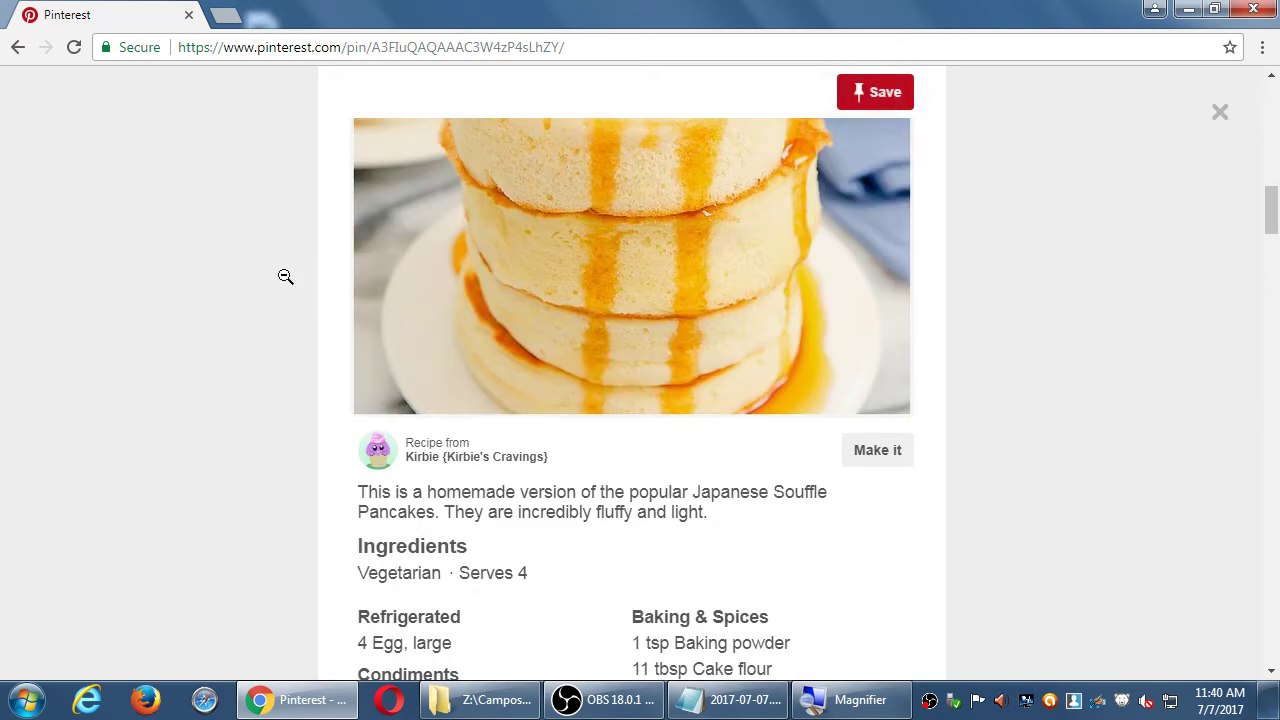
{"action": "left_click", "coordinate": [214, 278]}
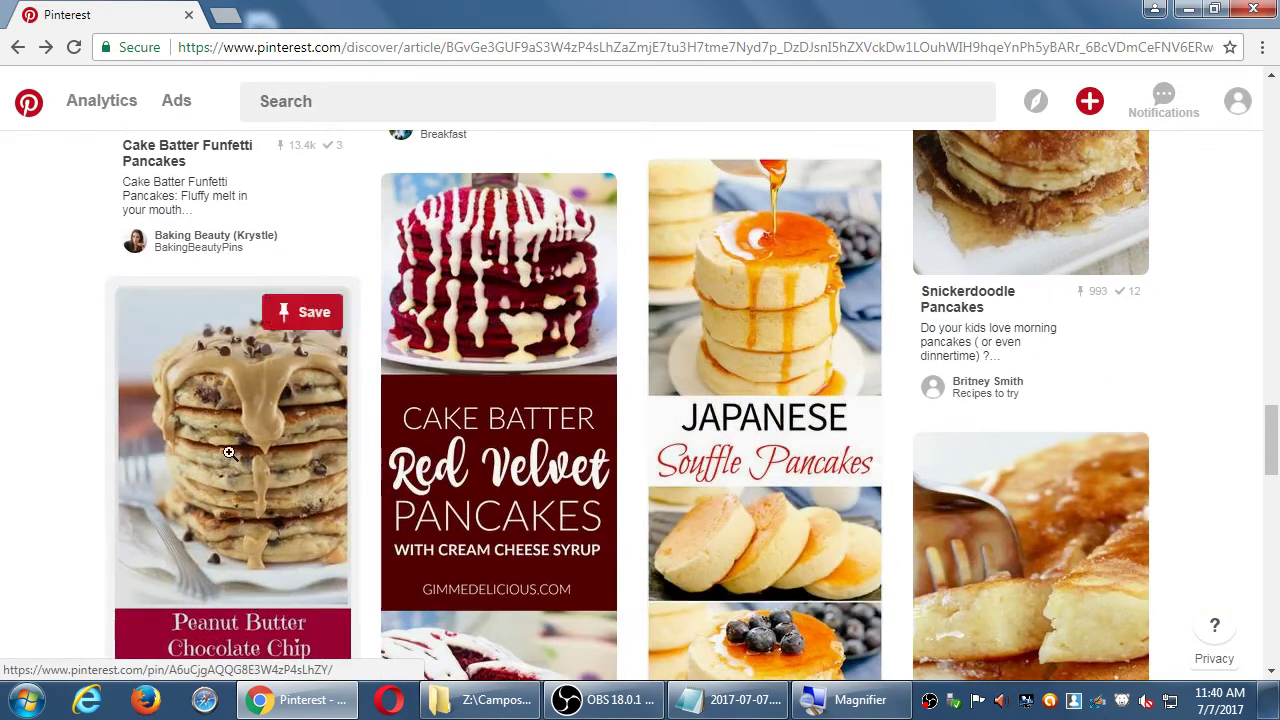
Open the Simple Fluffy Sour Cream Pancakes pin, look through its recipe and expand its comments
{"action": "scroll", "coordinate": [1007, 461], "scroll_direction": "down", "scroll_amount": 3}
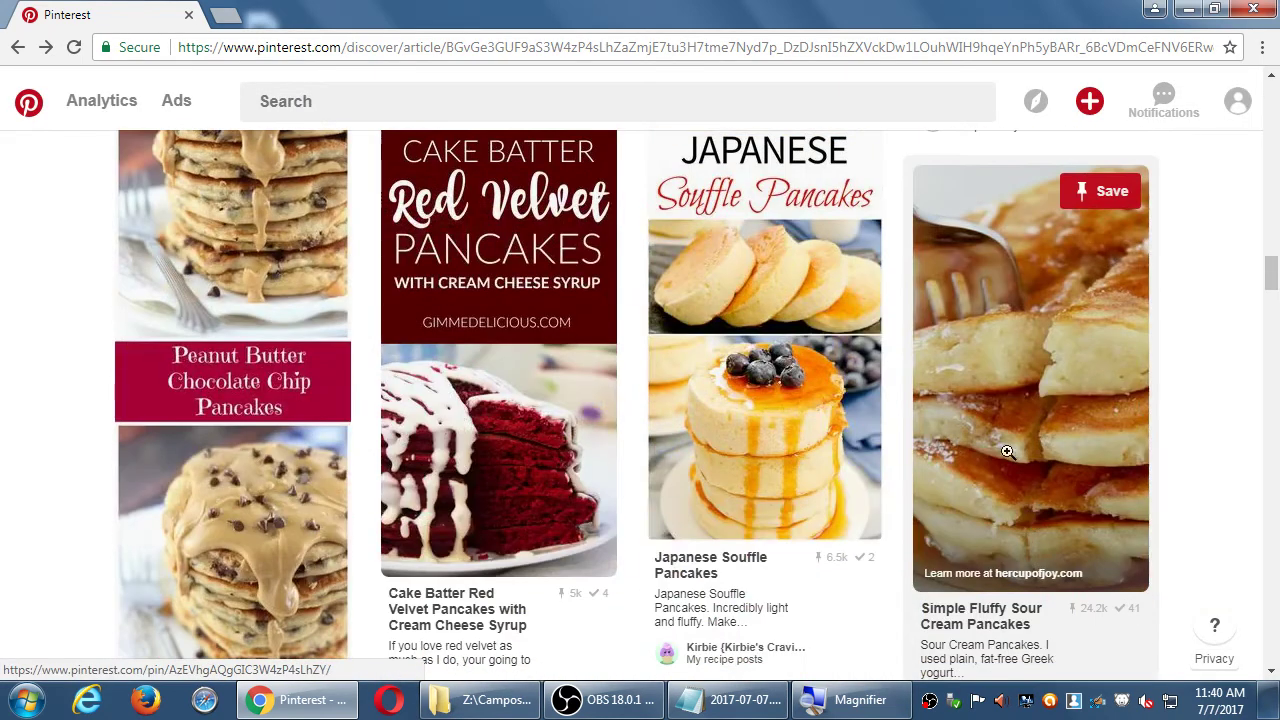
{"action": "left_click", "coordinate": [1007, 461]}
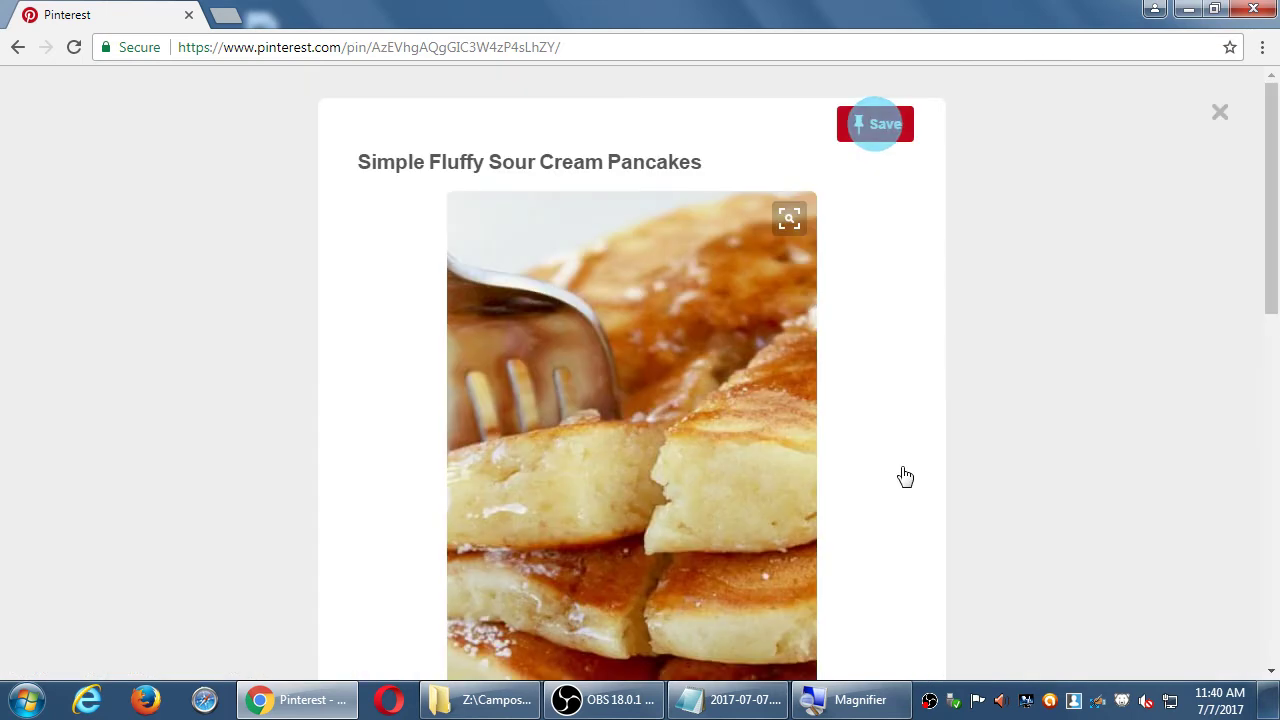
{"action": "scroll", "coordinate": [910, 470], "scroll_direction": "down", "scroll_amount": 6}
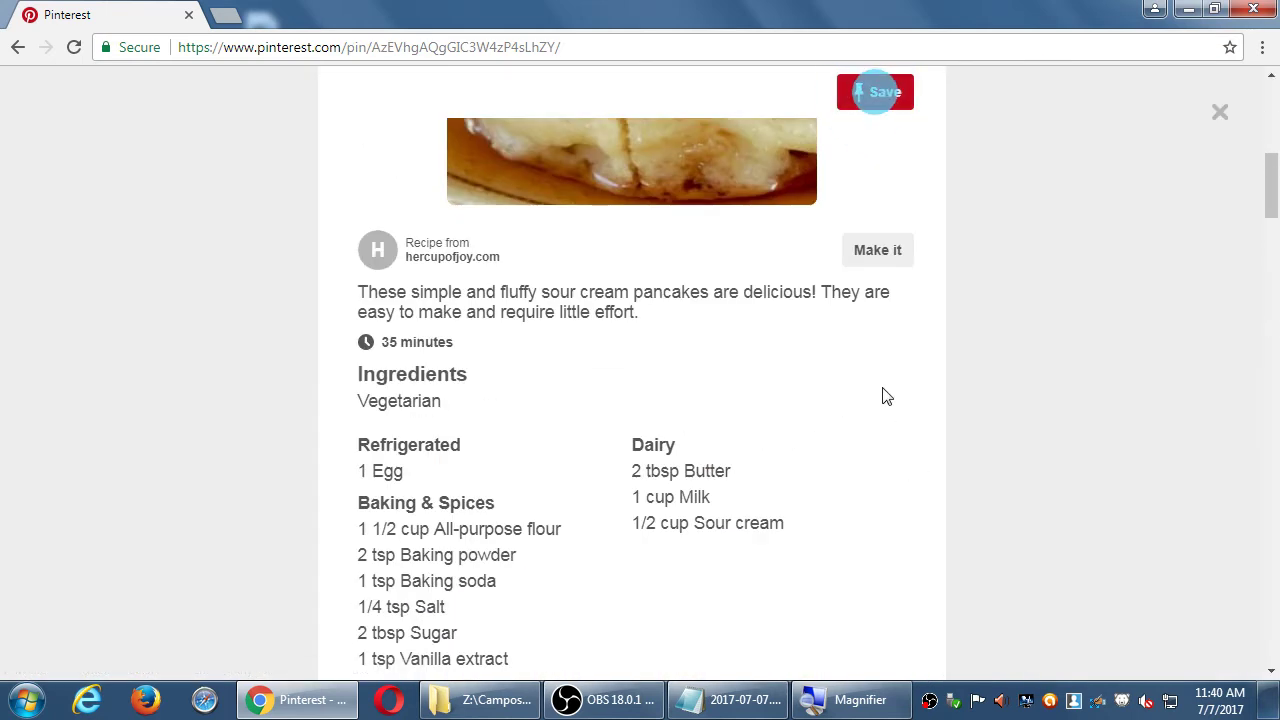
{"action": "scroll", "coordinate": [884, 395], "scroll_direction": "down", "scroll_amount": 5}
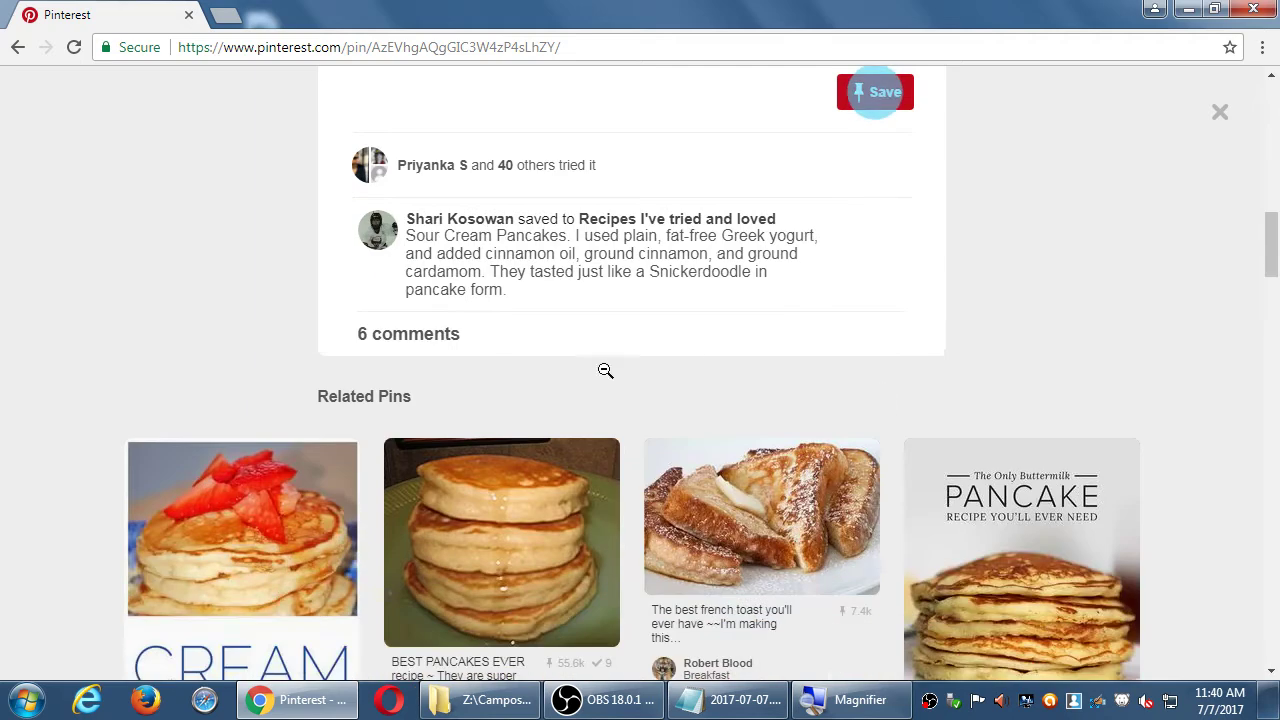
{"action": "left_click", "coordinate": [441, 345]}
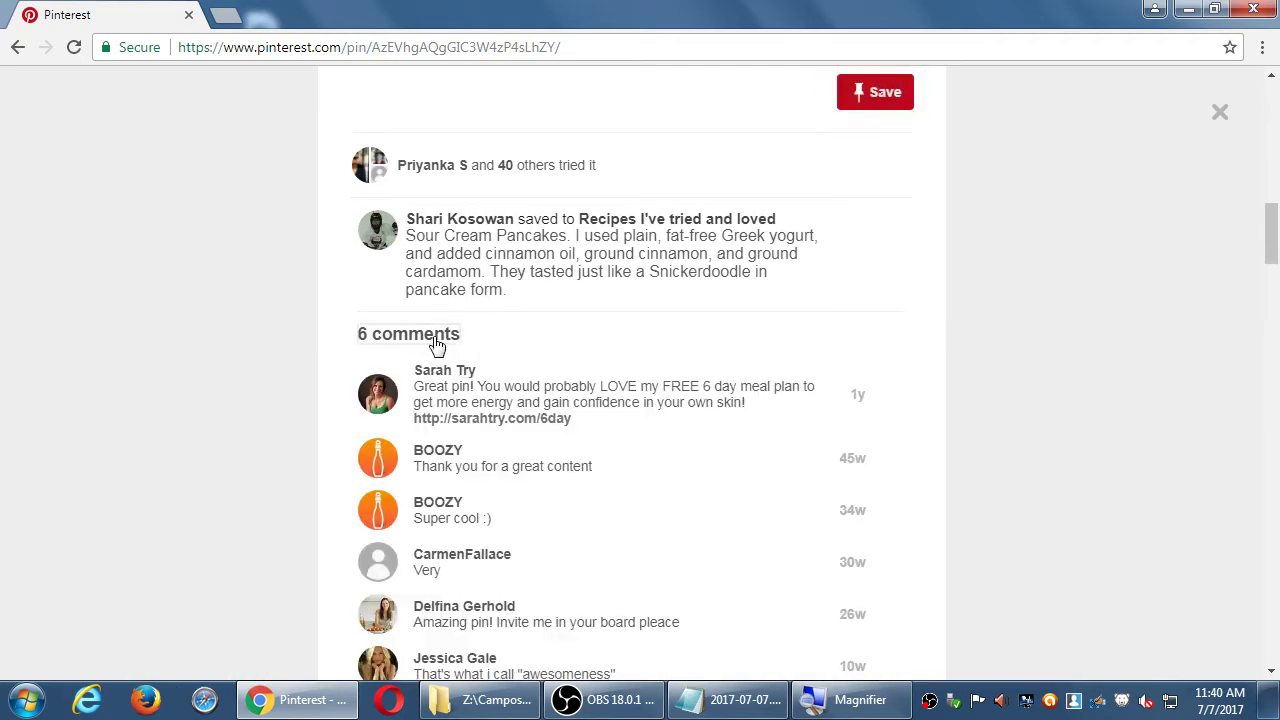
{"action": "scroll", "coordinate": [354, 389], "scroll_direction": "down", "scroll_amount": 1}
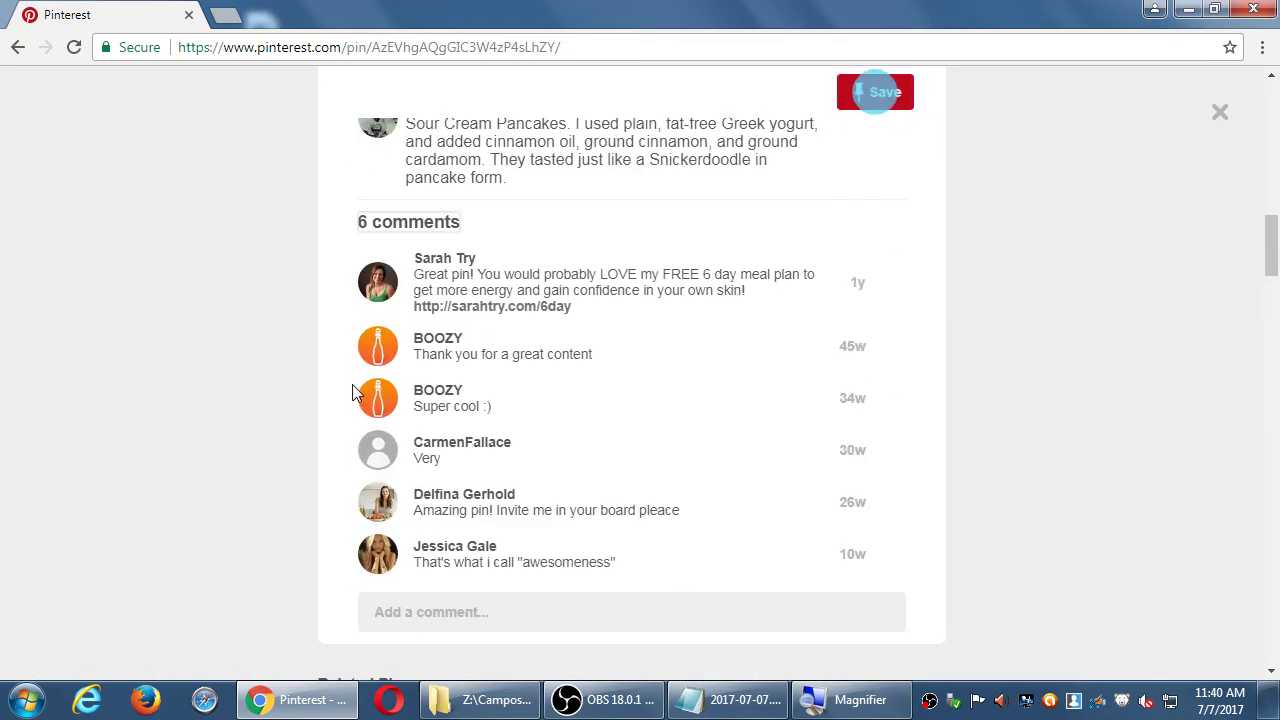
Close the sour cream pancakes pin and load the Pinterest home feed
{"action": "left_click", "coordinate": [875, 92]}
{"action": "left_click", "coordinate": [1063, 374]}
{"action": "scroll", "coordinate": [895, 503], "scroll_direction": "down", "scroll_amount": 4}
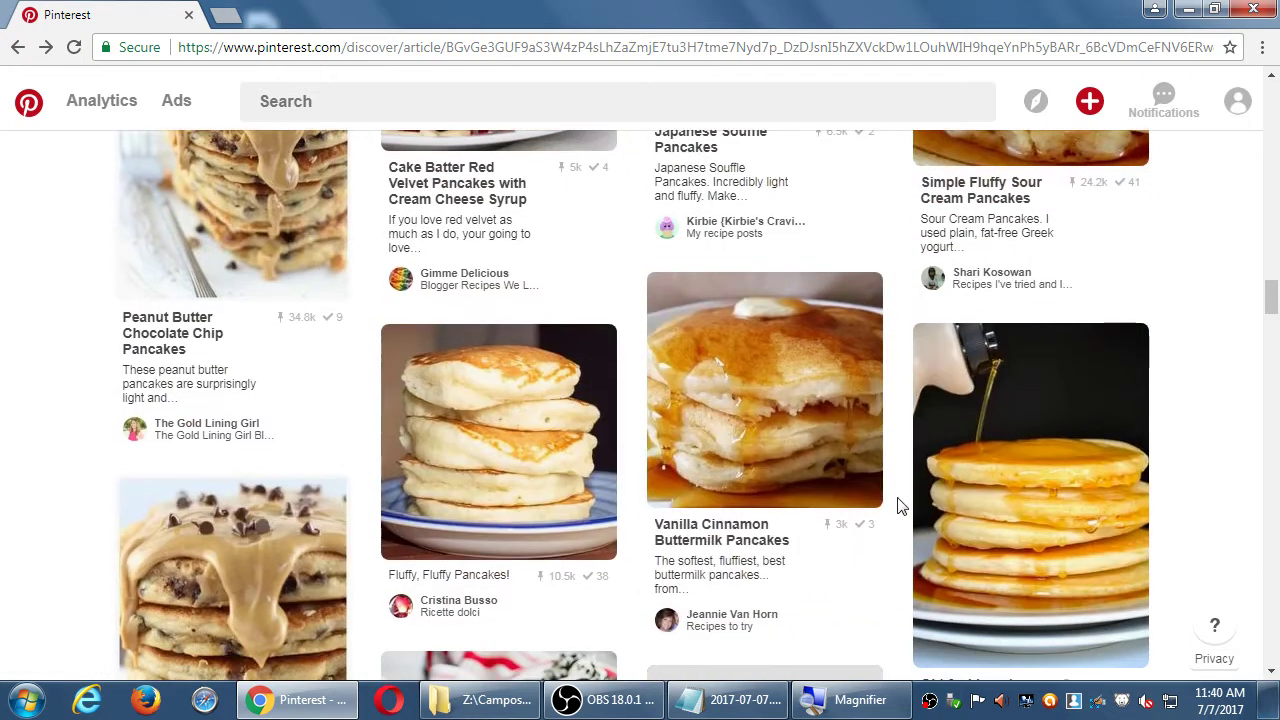
{"action": "left_click", "coordinate": [27, 108]}
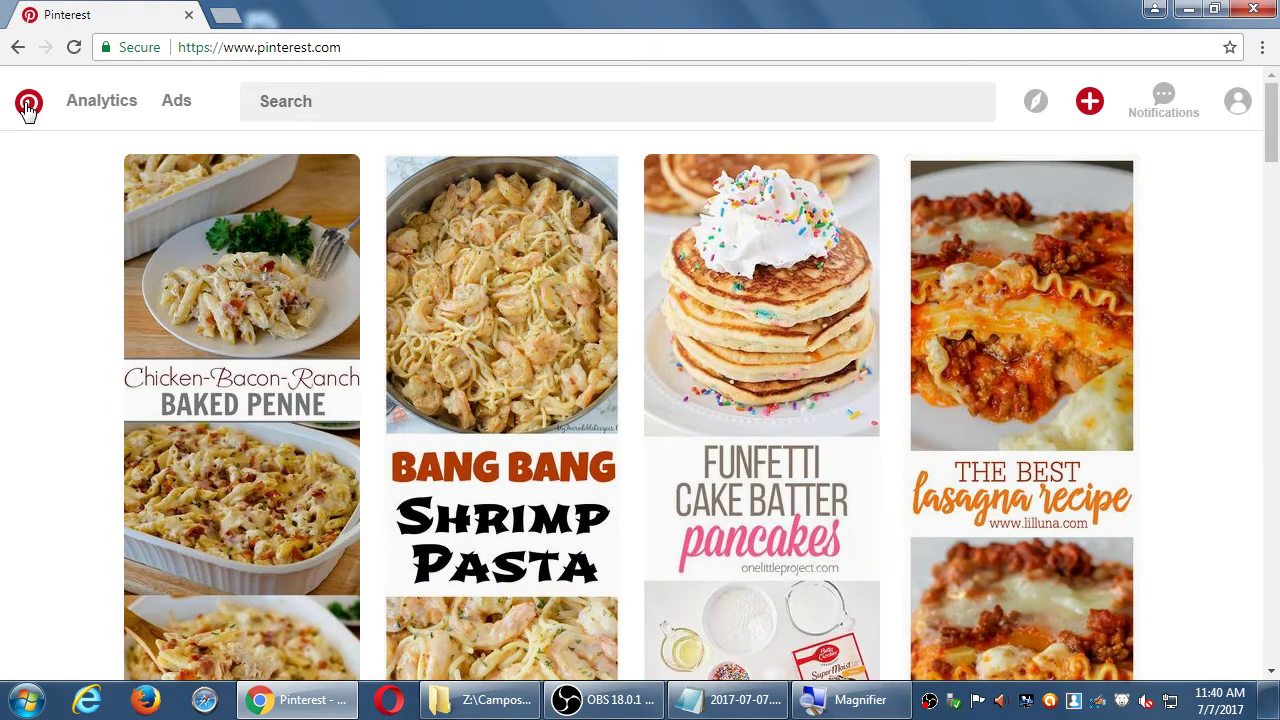
{"action": "left_click", "coordinate": [28, 104]}
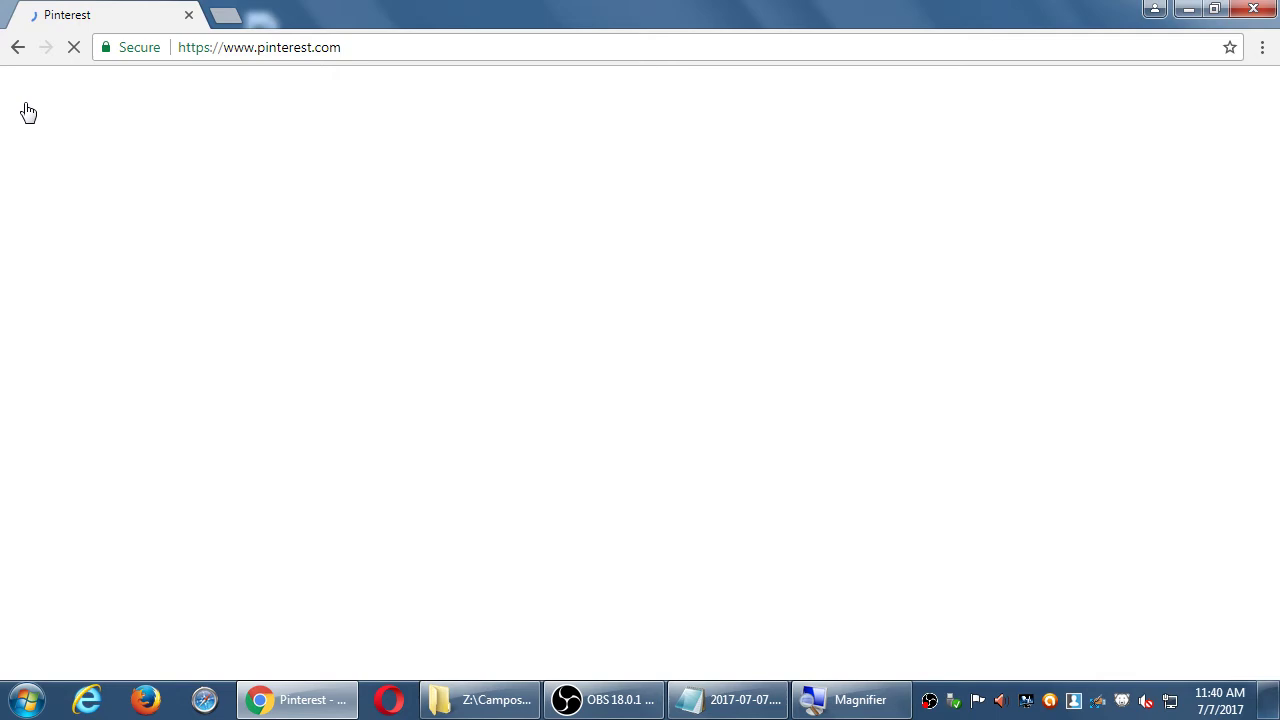
{"action": "scroll", "coordinate": [1196, 166], "scroll_direction": "down", "scroll_amount": 10}
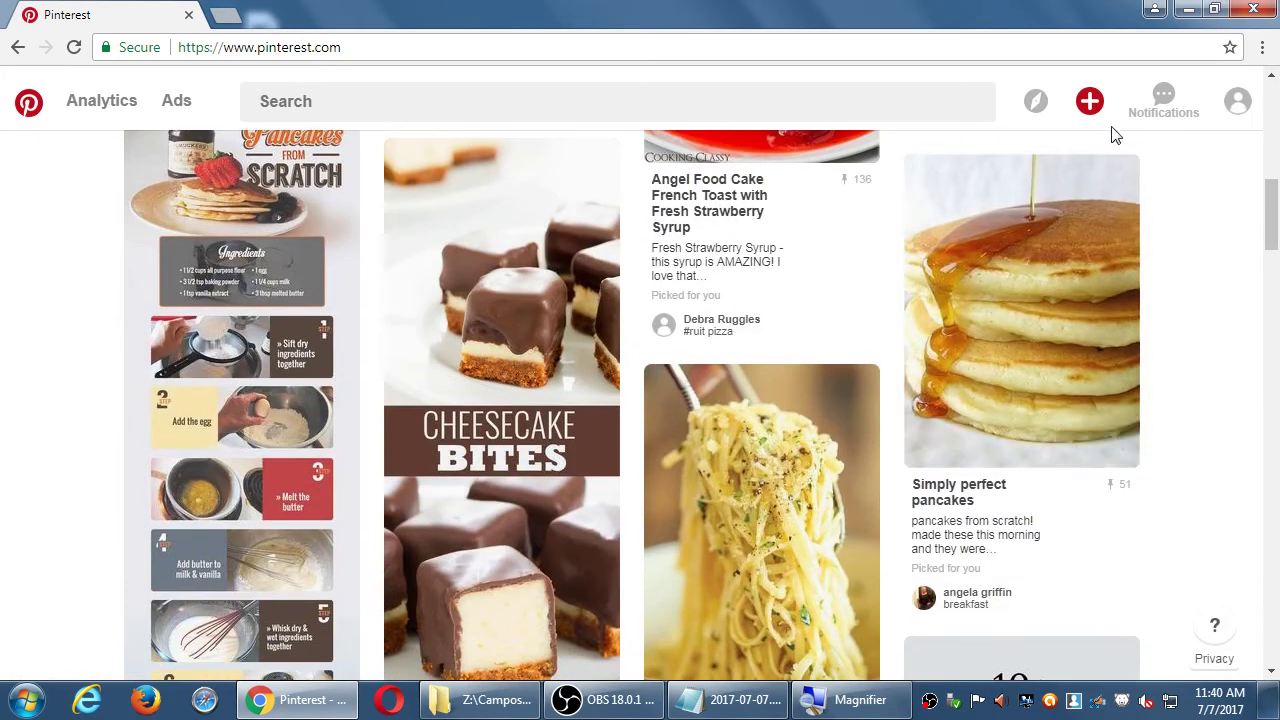
Start creating a new pin from an image stored on the computer
{"action": "left_click", "coordinate": [1090, 102]}
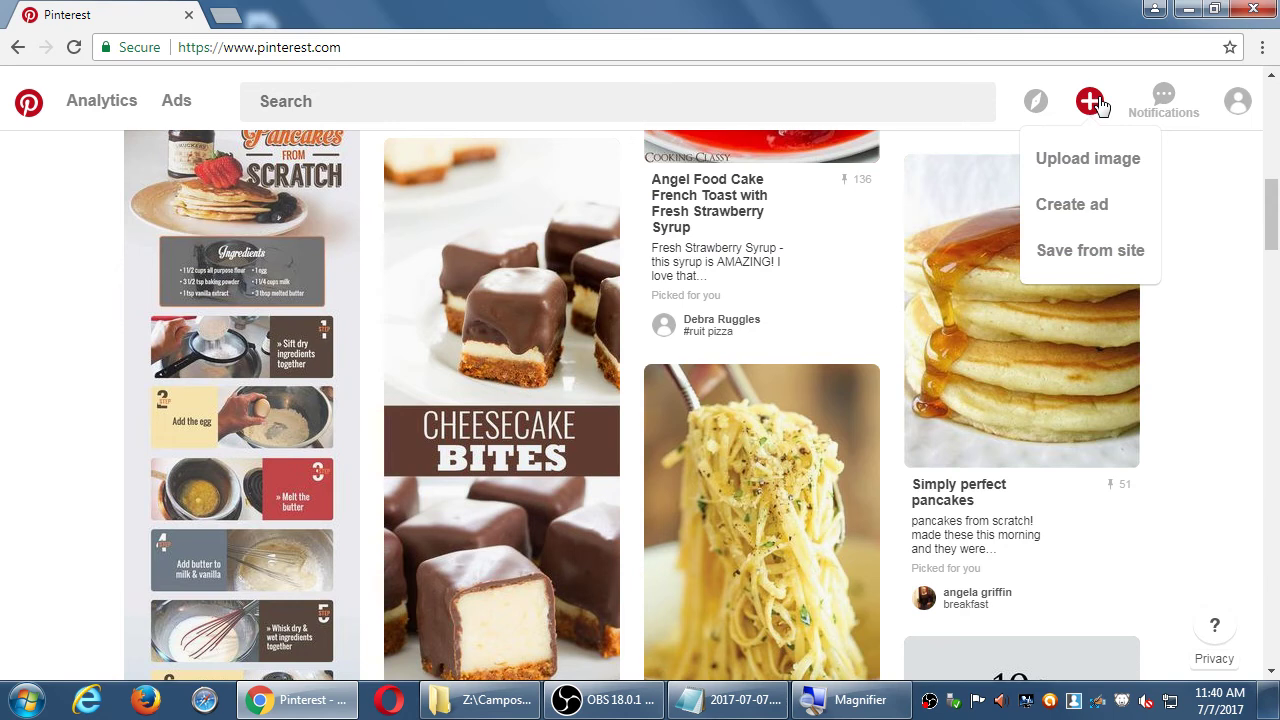
{"action": "key", "text": "super+plus"}
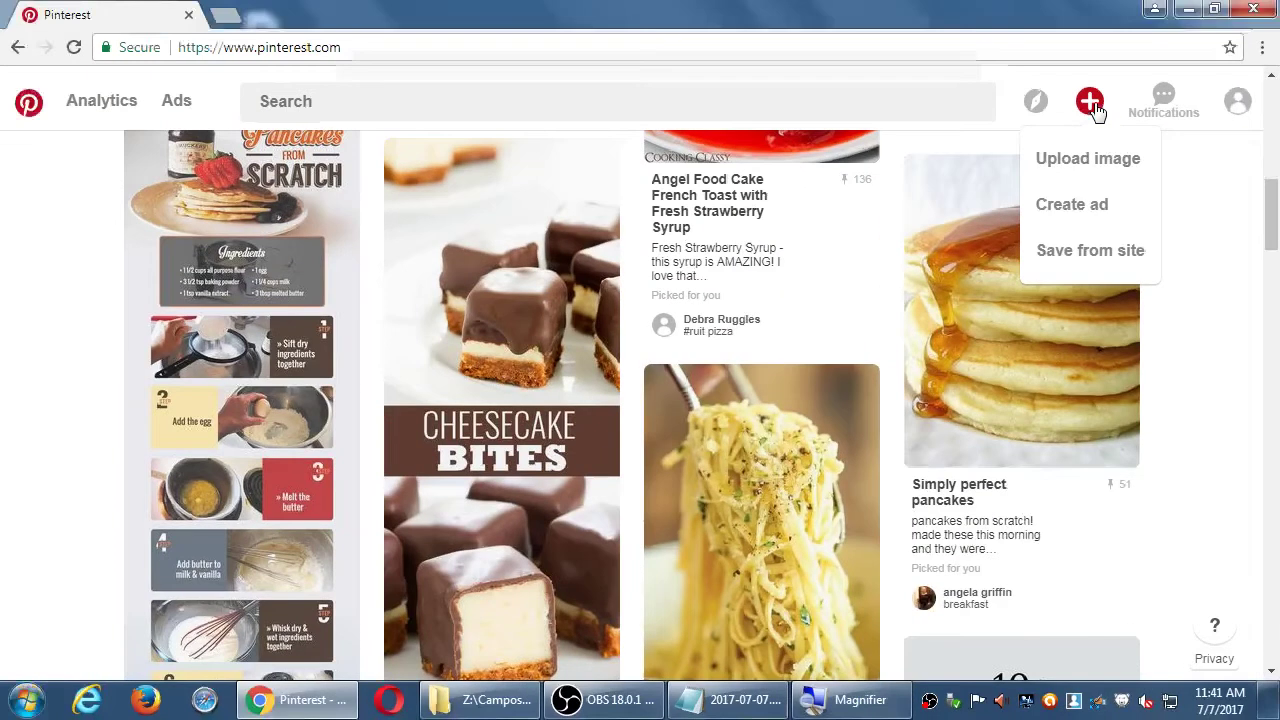
{"action": "left_click", "coordinate": [1156, 196]}
{"action": "mouse_move", "coordinate": [1100, 125]}
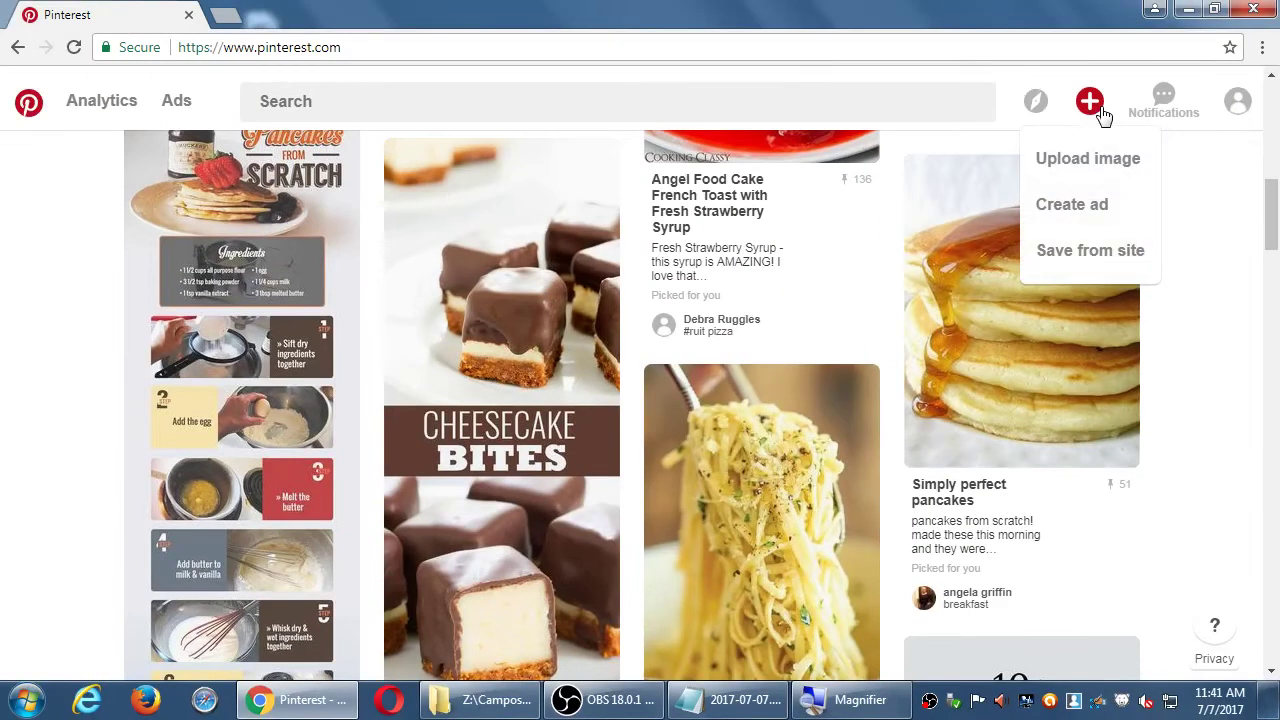
{"action": "left_click", "coordinate": [1087, 160]}
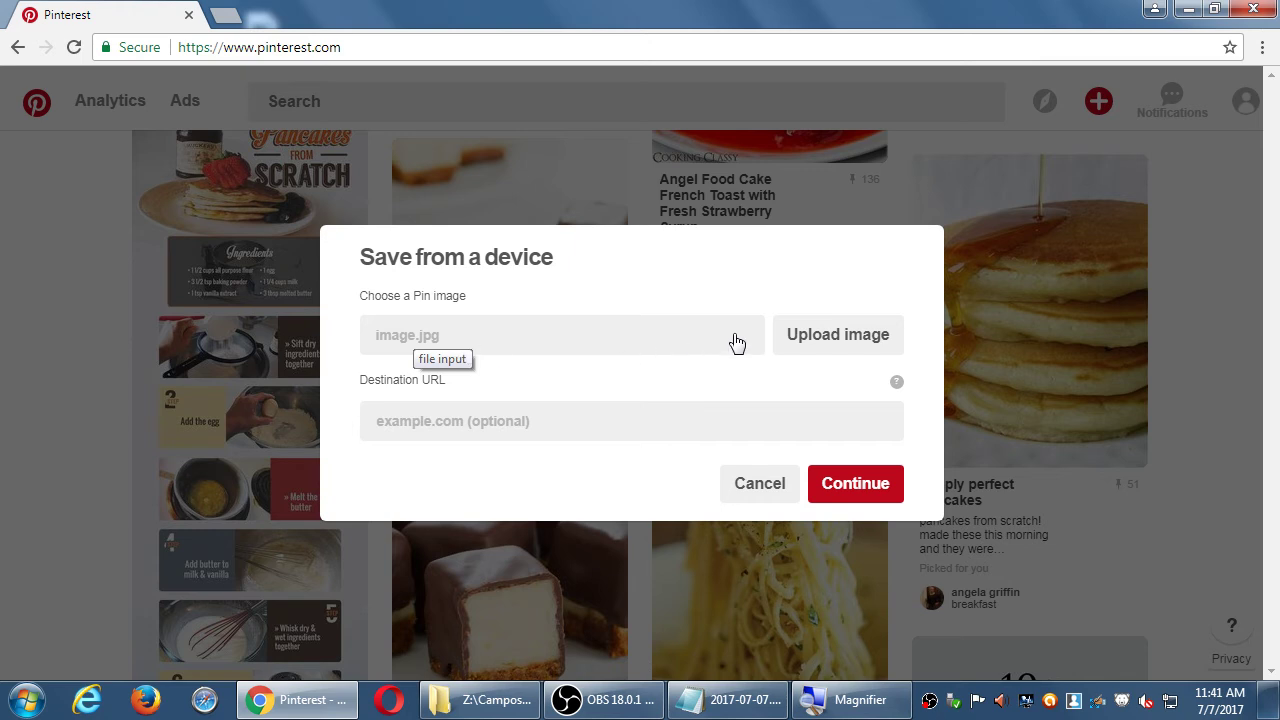
Choose Tulips.jpg from the Sample Pictures folder of the Pictures library as the pin image
{"action": "left_click", "coordinate": [841, 344]}
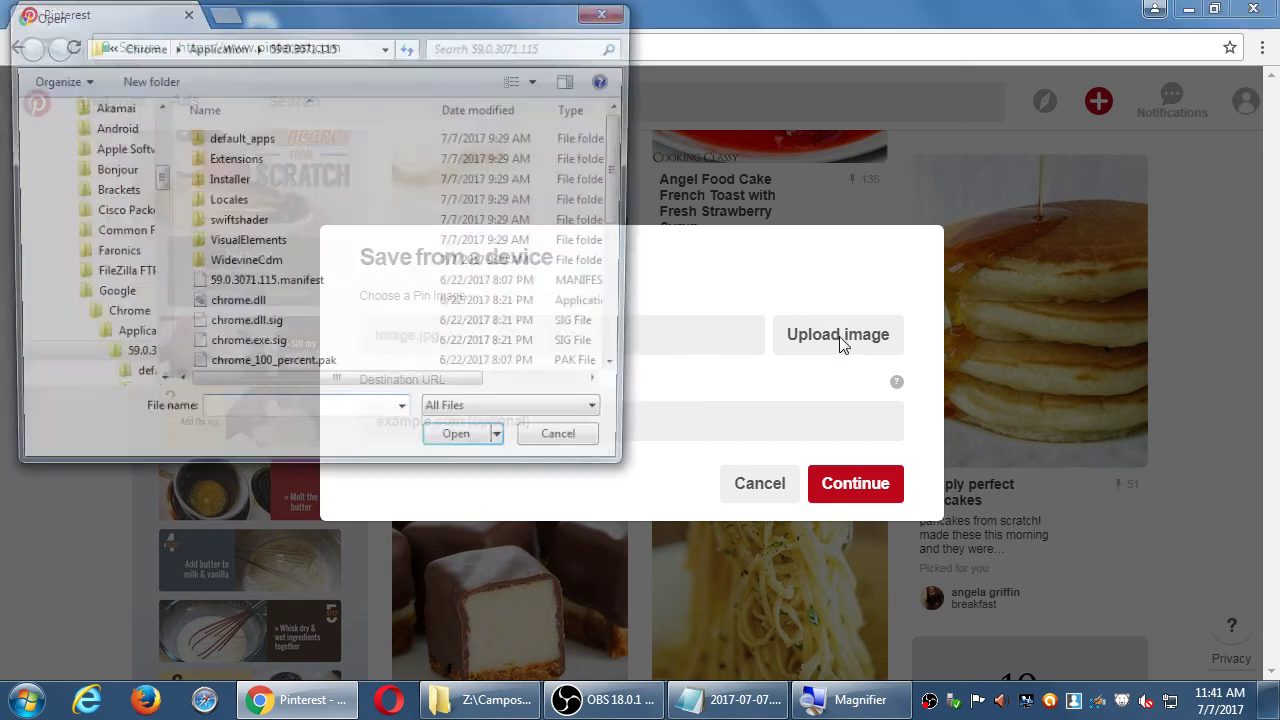
{"action": "left_click_drag", "start_coordinate": [155, 178], "coordinate": [158, 114]}
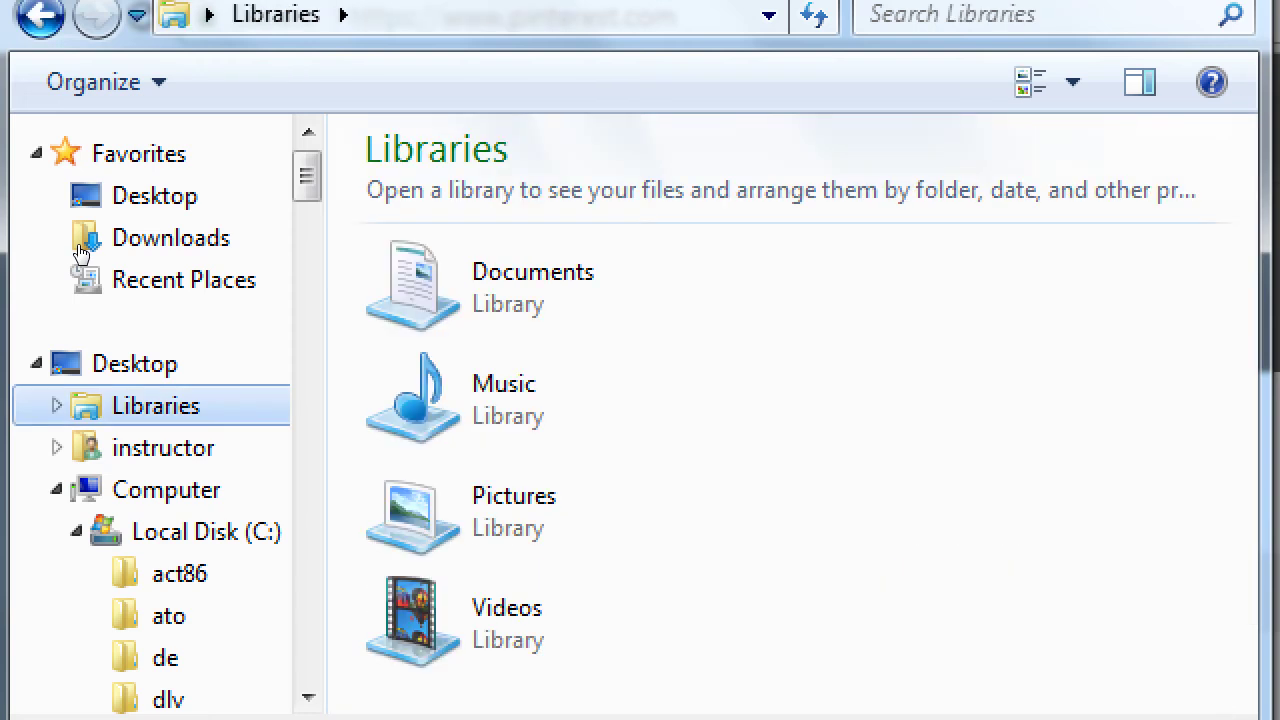
{"action": "key", "text": "p"}
{"action": "key", "text": "Return"}
{"action": "key", "text": "Right"}
{"action": "key", "text": "Right"}
{"action": "key", "text": "Return"}
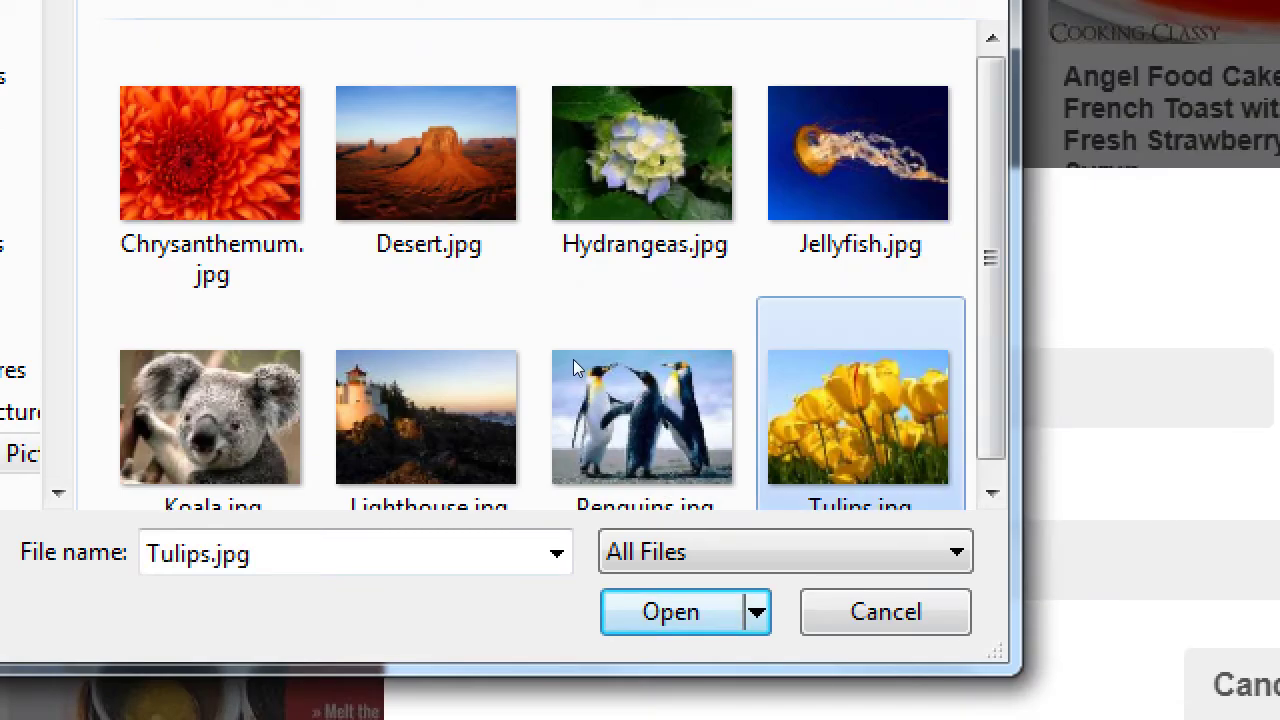
{"action": "left_click", "coordinate": [898, 470]}
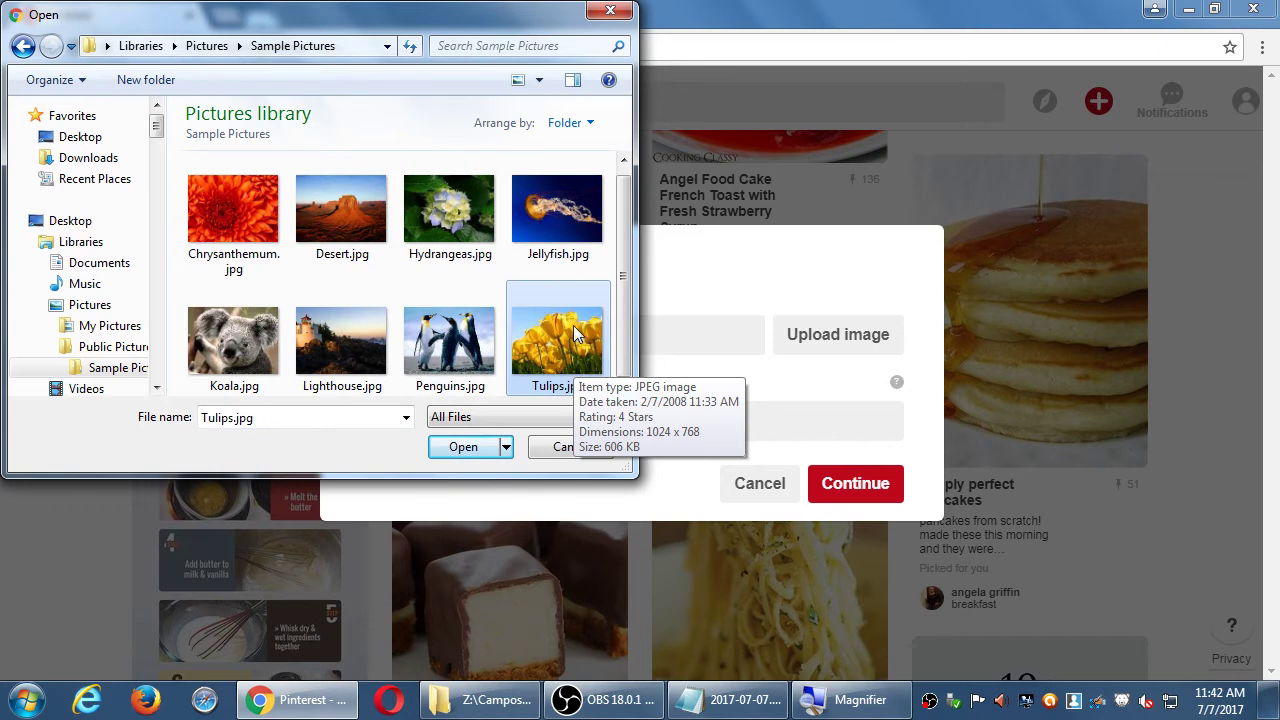
{"action": "left_click", "coordinate": [470, 447]}
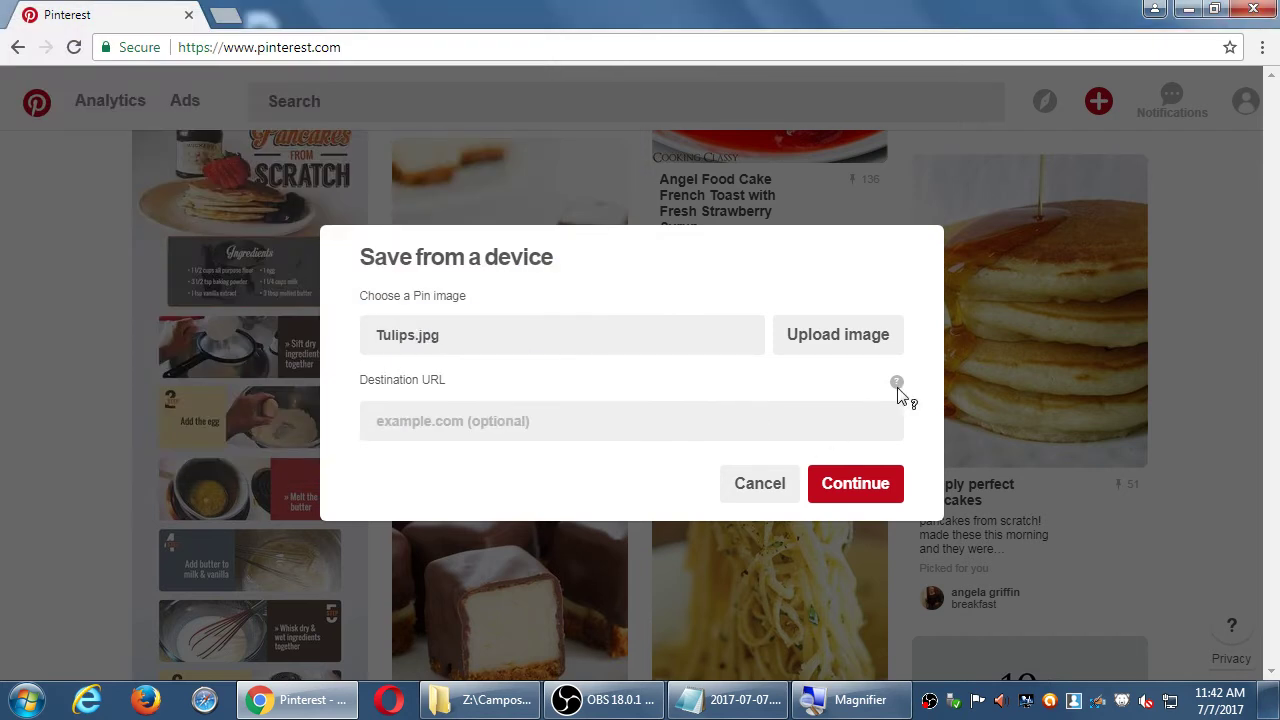
{"action": "mouse_move", "coordinate": [897, 384]}
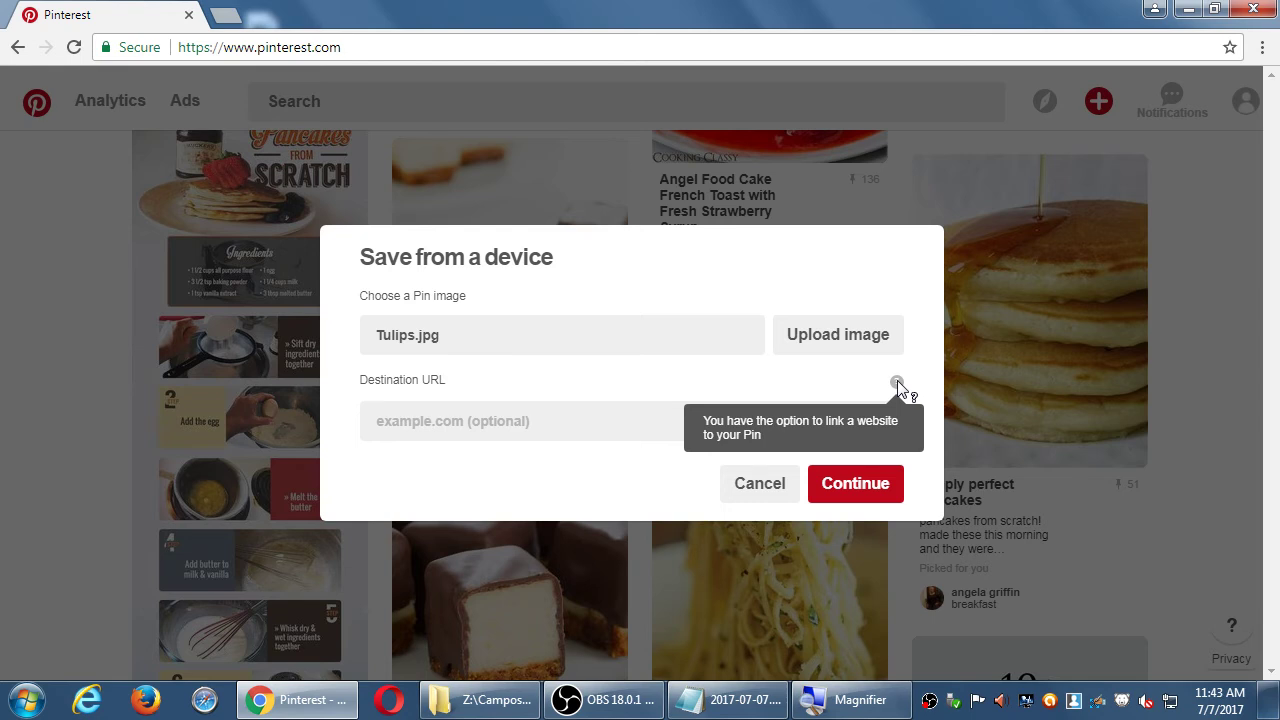
{"action": "left_click", "coordinate": [580, 431]}
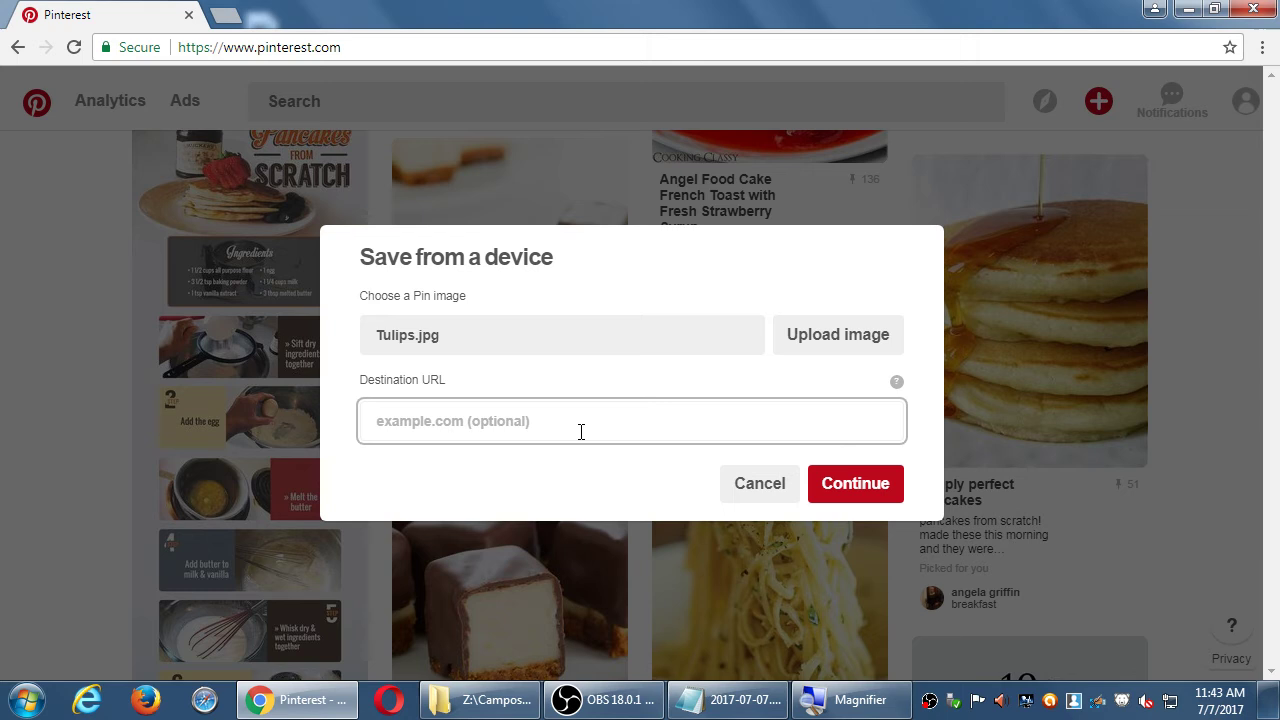
{"action": "type", "text": "http://victorsbakery.com"}
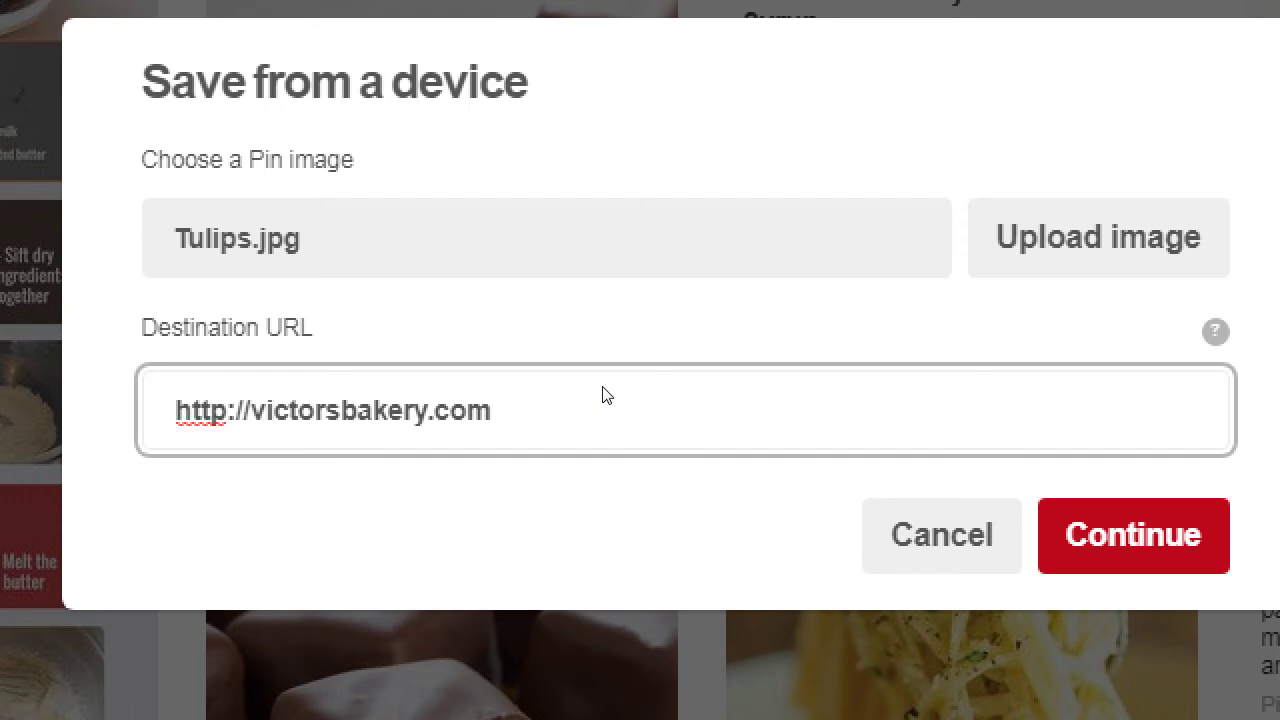
{"action": "type", "text": "/sunday-sale"}
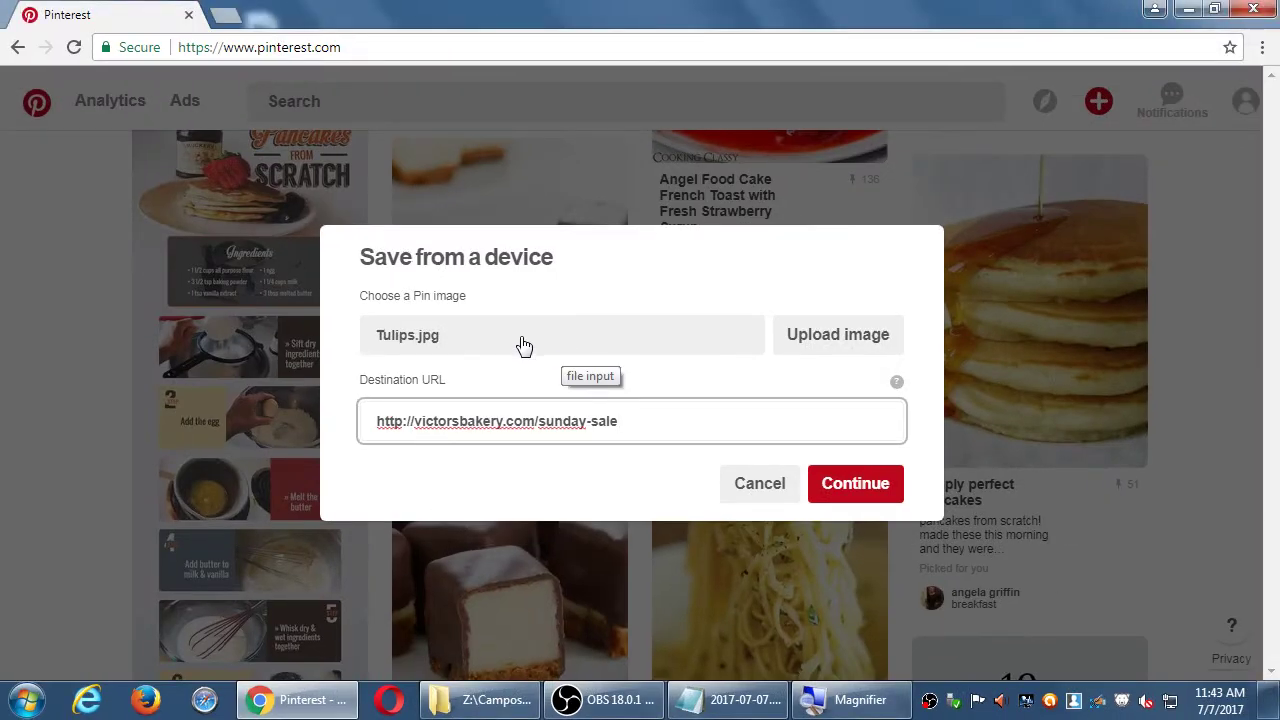
Switch to the 2017-07-07.txt notes in Notepad and add the line "When you Pin your own pictures, be sure you add a Destination URL."
{"action": "left_click", "coordinate": [730, 700]}
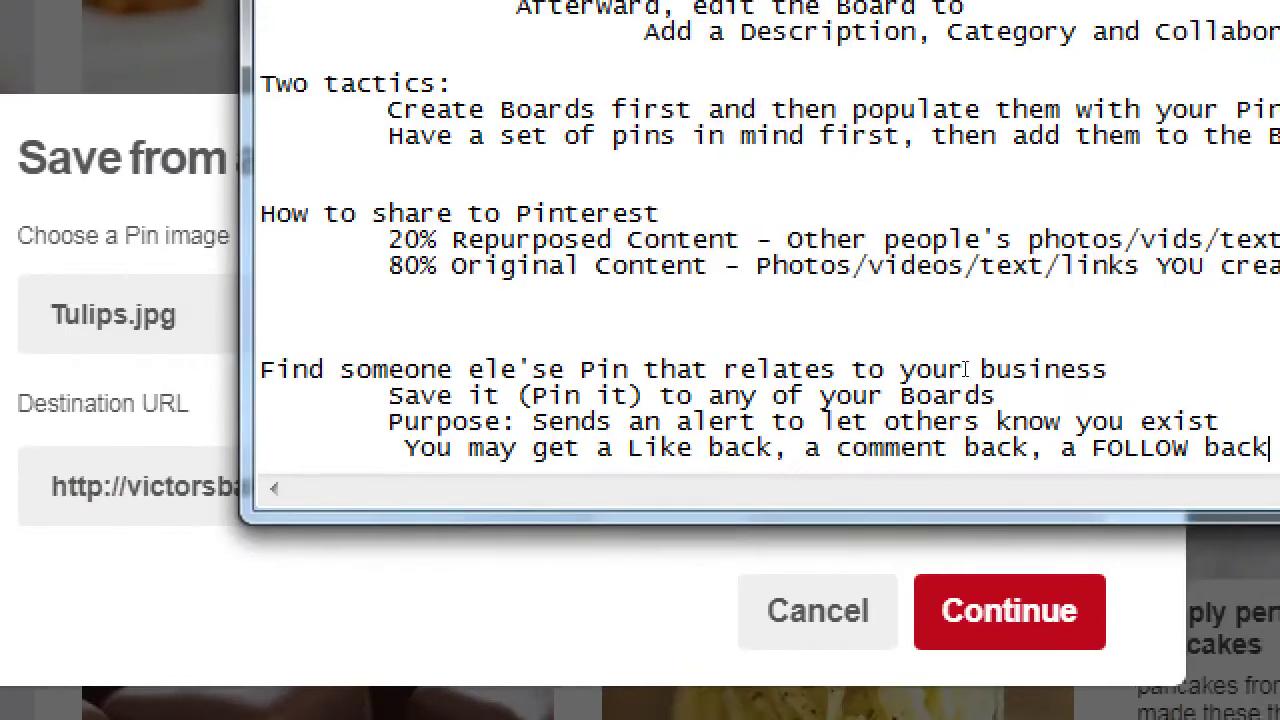
{"action": "key", "text": "Return"}
{"action": "key", "text": "Return"}
{"action": "type", "text": "P"}
{"action": "key", "text": "BackSpace"}
{"action": "type", "text": "When y"}
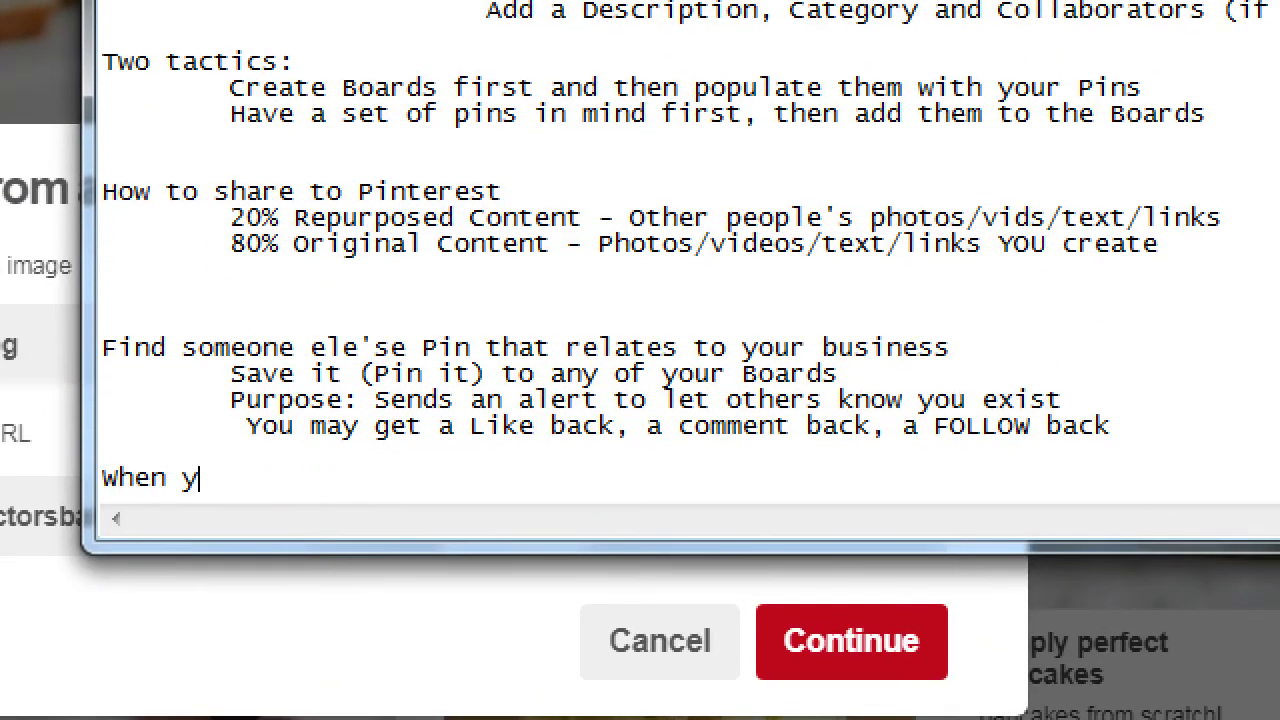
{"action": "type", "text": "ou Pin your own picture"}
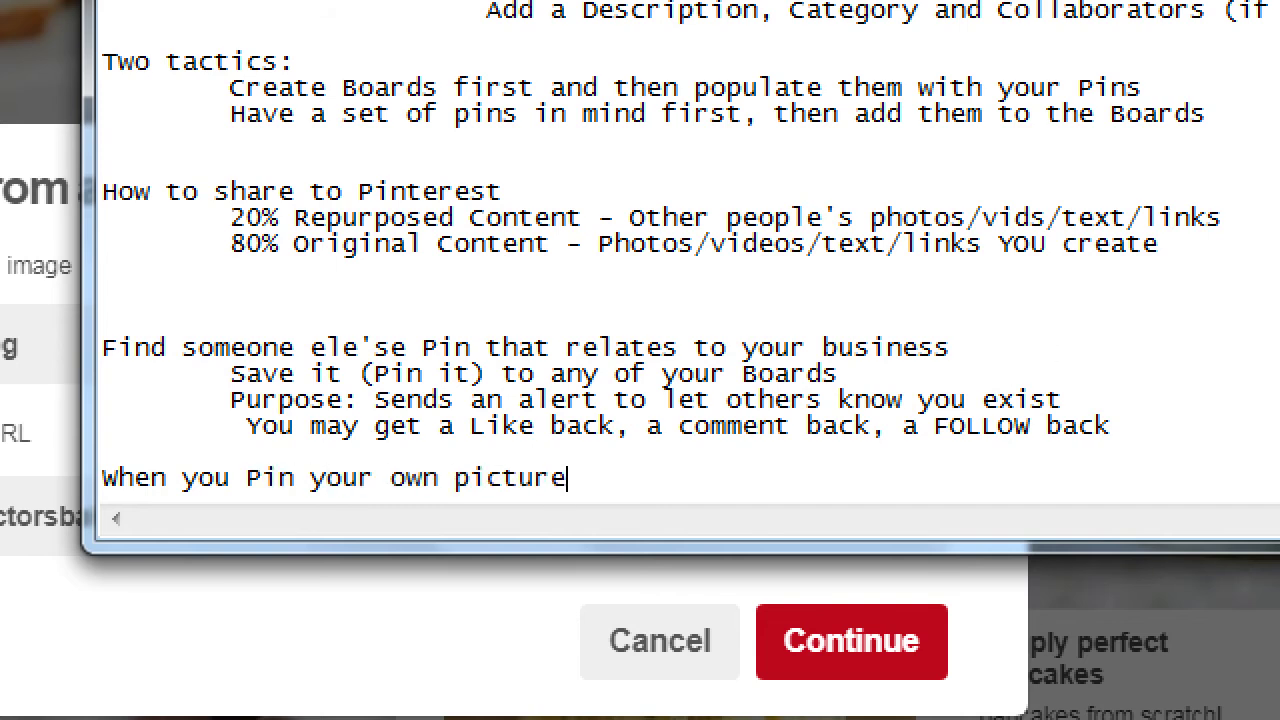
{"action": "type", "text": "s, be sure y"}
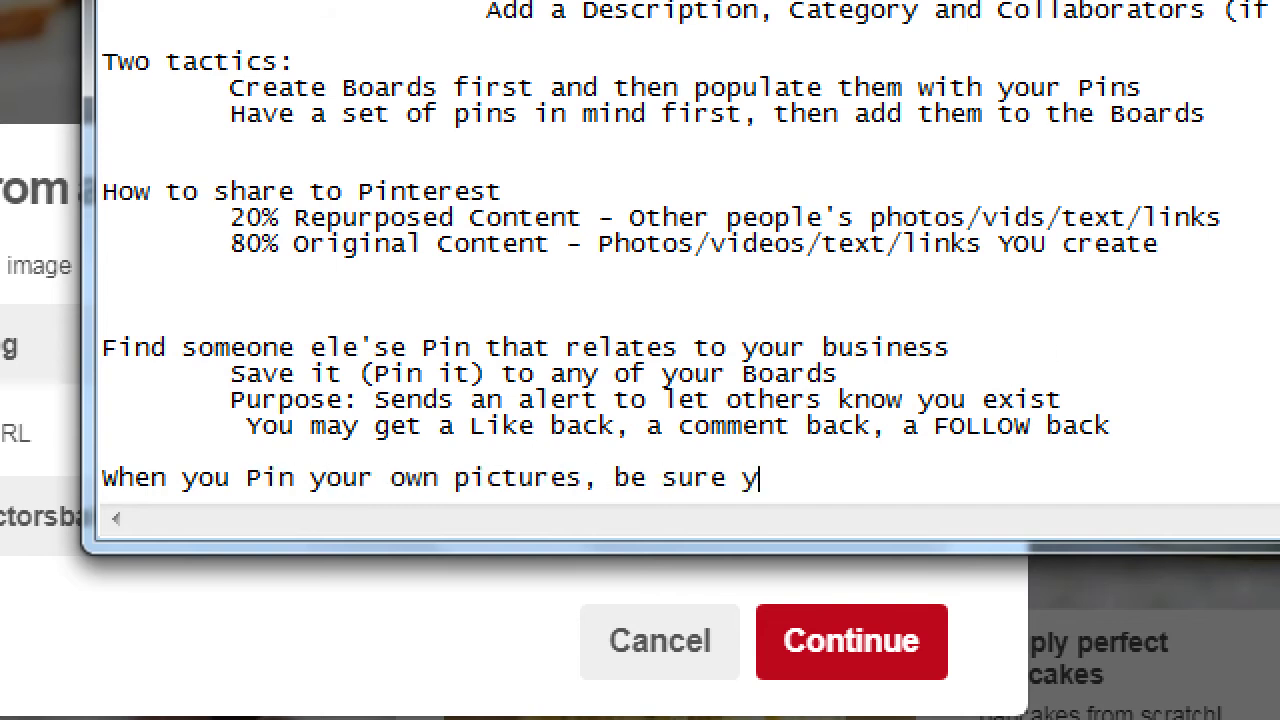
{"action": "type", "text": "ou add a Des"}
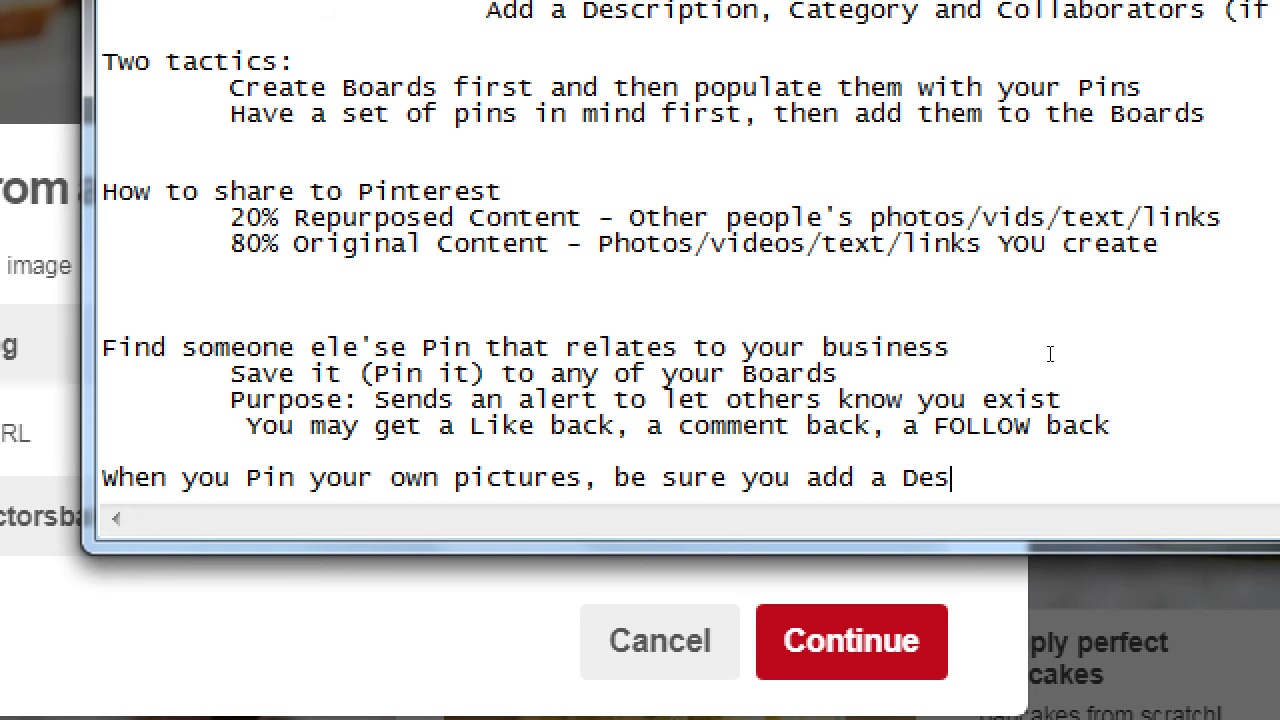
{"action": "type", "text": "tination URL."}
Add an indented line below reading "Recommendation, not to your home page, but to a Landing Page"
{"action": "key", "text": "Return"}
{"action": "key", "text": "Tab"}
{"action": "type", "text": "Recommendation, not to "}
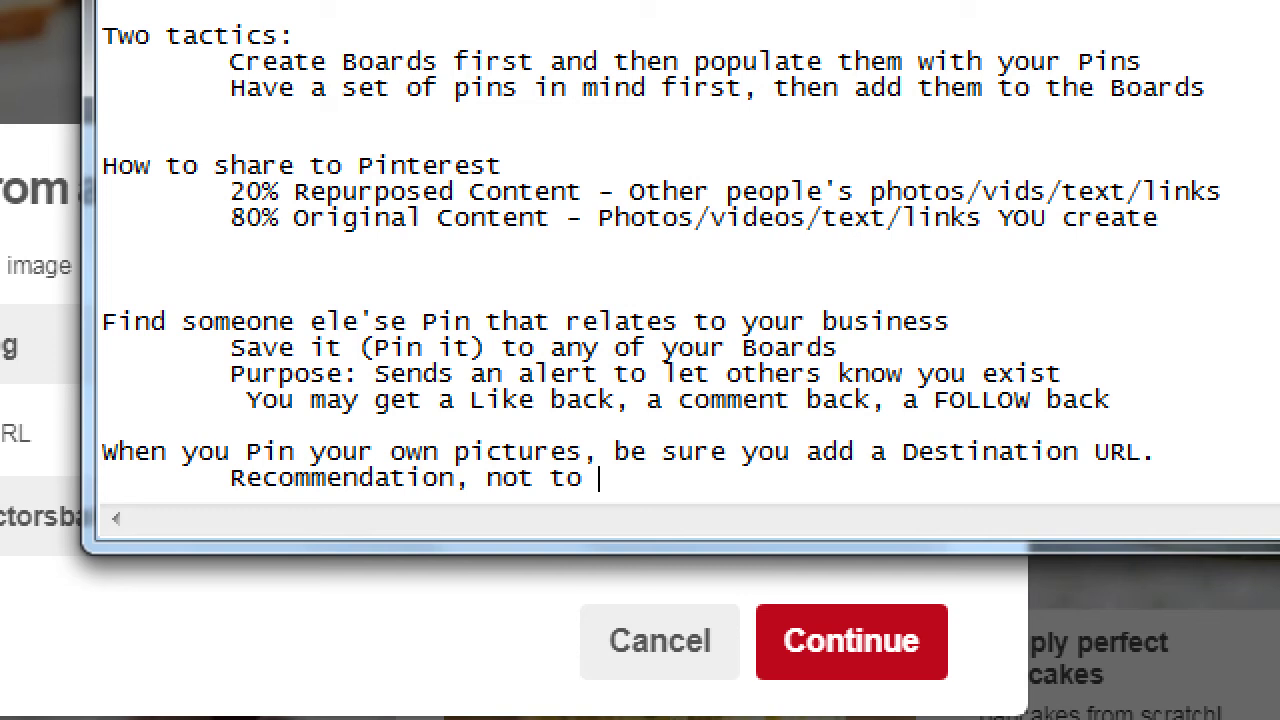
{"action": "type", "text": "your home page, but t"}
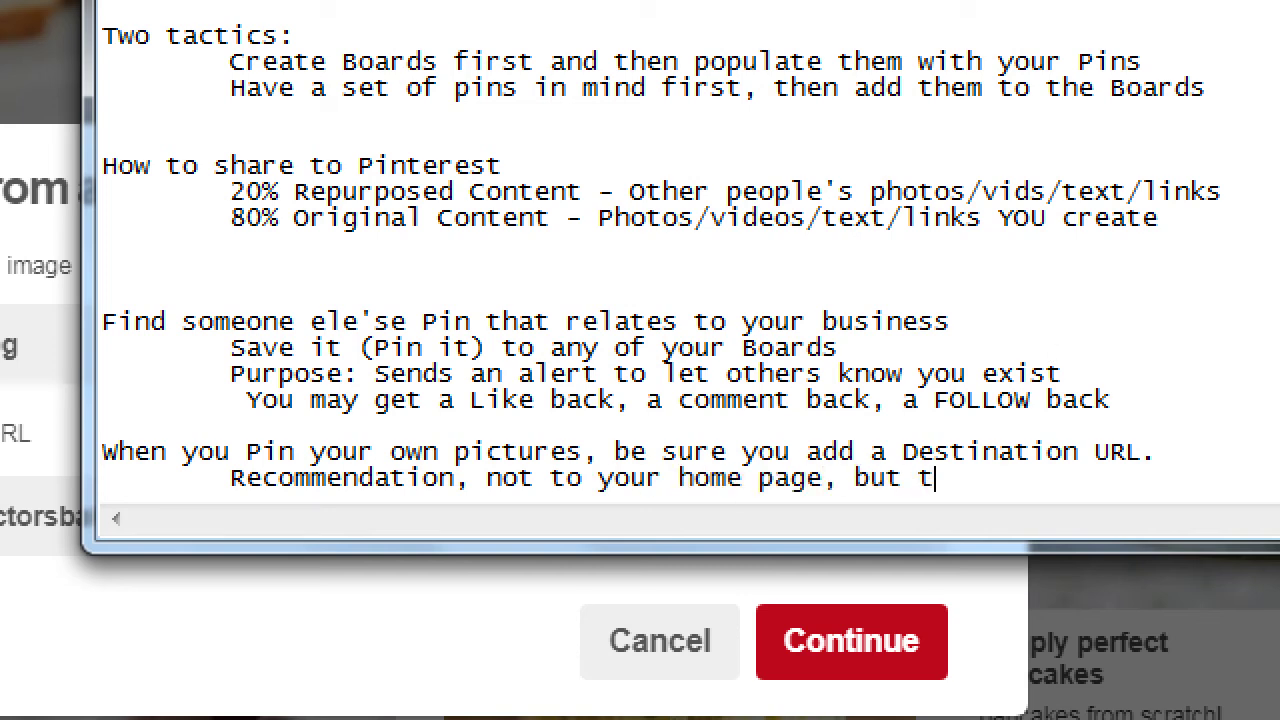
{"action": "type", "text": "o a Landing "}
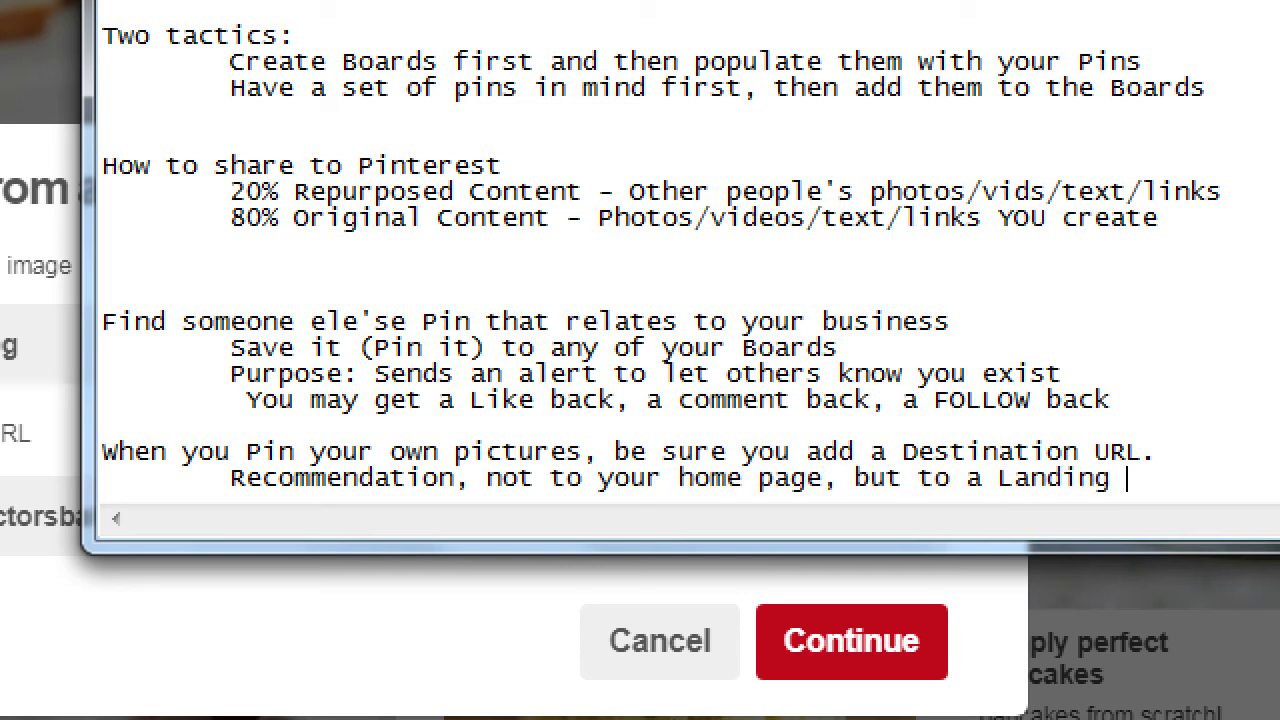
{"action": "type", "text": "Page"}
Capitalize "home page" as "Home Page" in the recommendation line
{"action": "key", "text": "ctrl+Left"}
{"action": "key", "text": "ctrl+Left"}
{"action": "key", "text": "ctrl+Left"}
{"action": "key", "text": "ctrl+Left"}
{"action": "key", "text": "ctrl+Left"}
{"action": "key", "text": "shift+Right"}
{"action": "type", "text": "P"}
{"action": "key", "text": "ctrl+Left"}
{"action": "key", "text": "ctrl+Left"}
{"action": "key", "text": "shift+Right"}
{"action": "type", "text": "H"}
{"action": "key", "text": "End"}
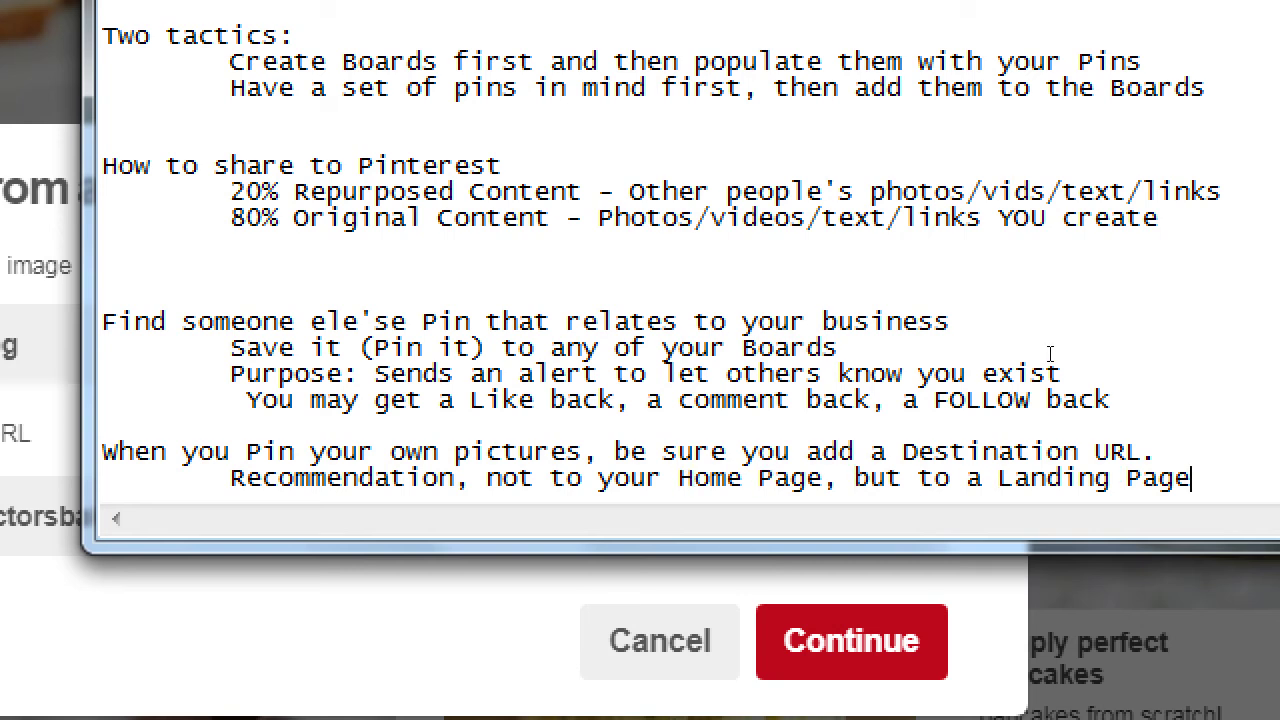
Leave two blank lines below the recommendation and add the line "Land Page - a sub-page on your website"
{"action": "key", "text": "Return"}
{"action": "key", "text": "Return"}
{"action": "key", "text": "Return"}
{"action": "type", "text": "Land"}
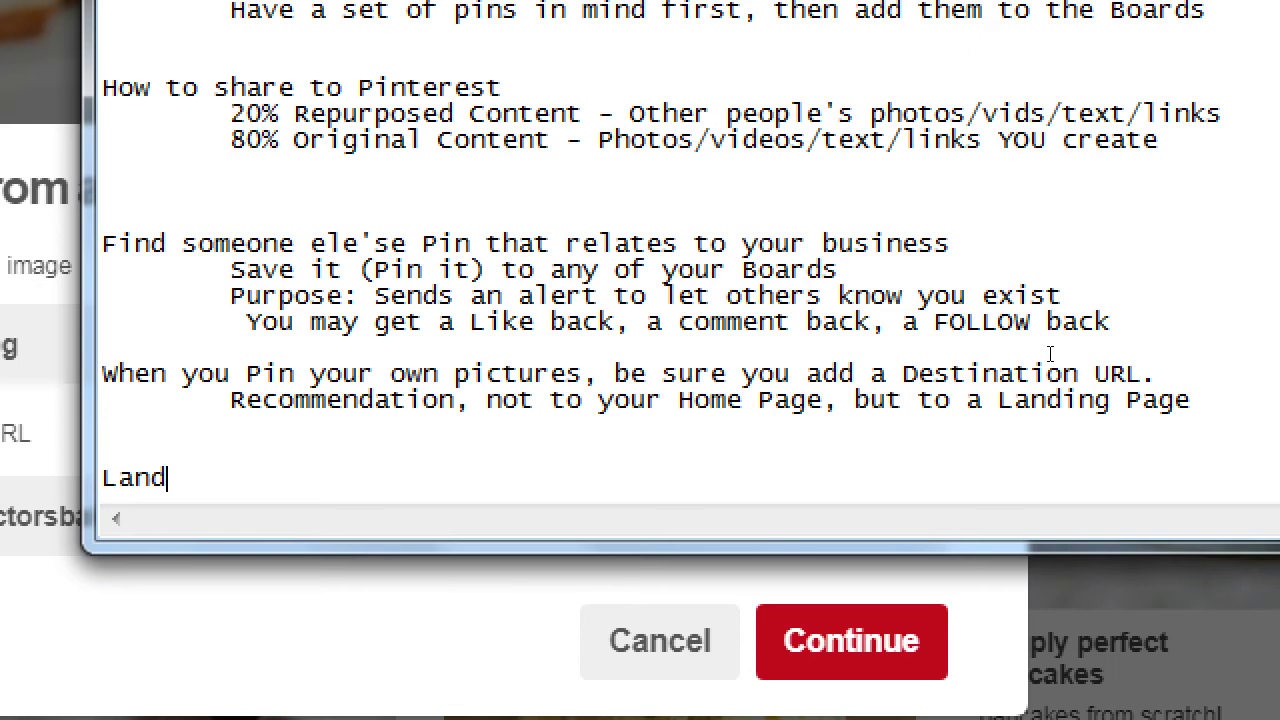
{"action": "type", "text": " Page - a sub-"}
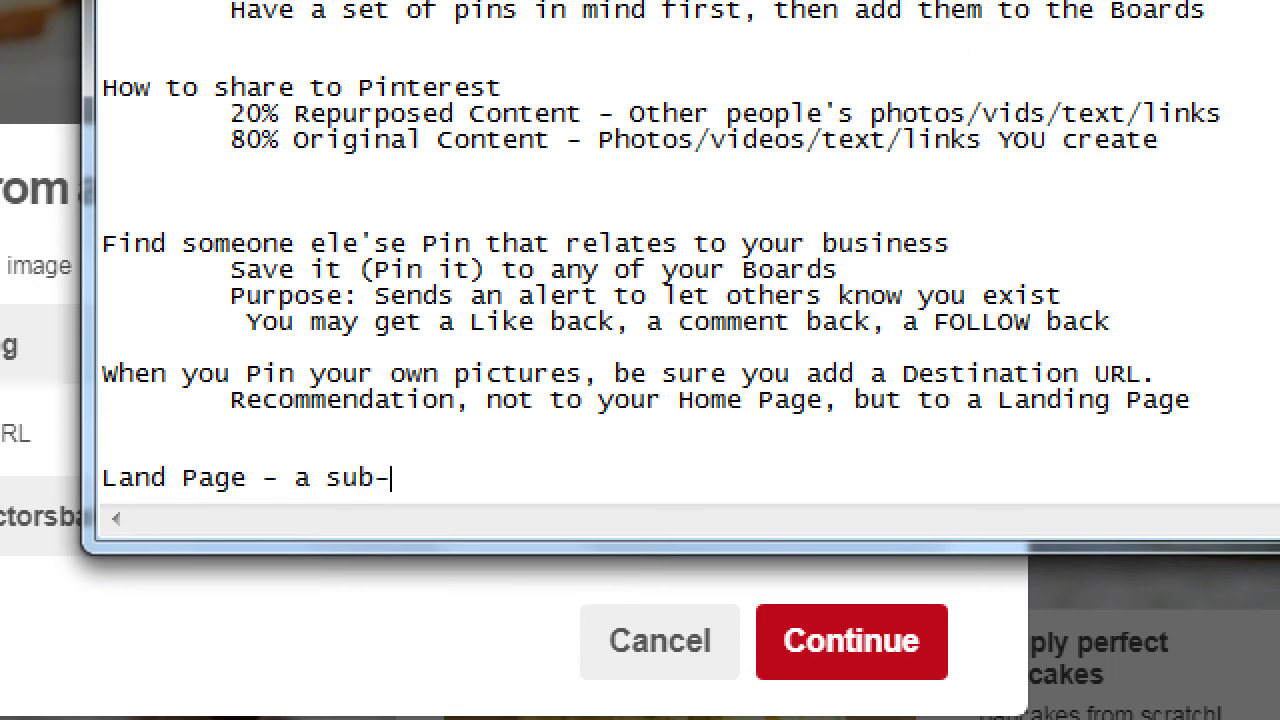
{"action": "type", "text": "page on your website"}
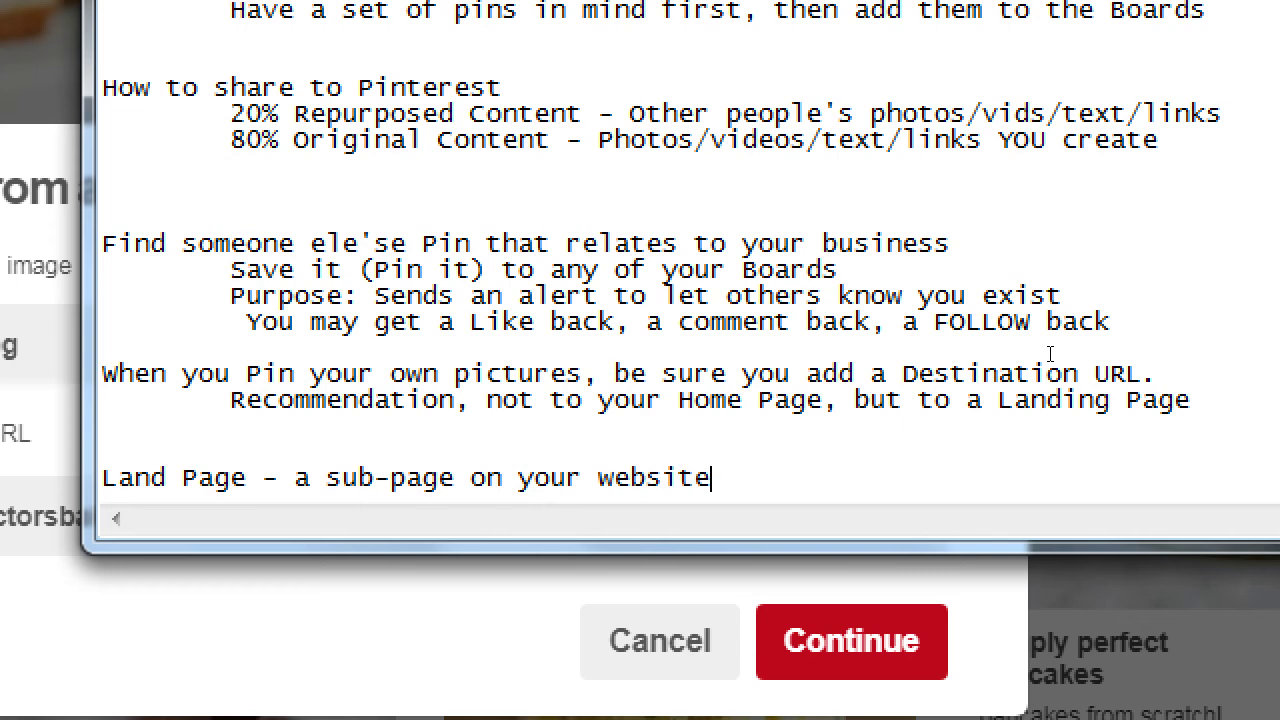
{"action": "key", "text": "Return"}
{"action": "key", "text": "Tab"}
{"action": "type", "text": "http//"}
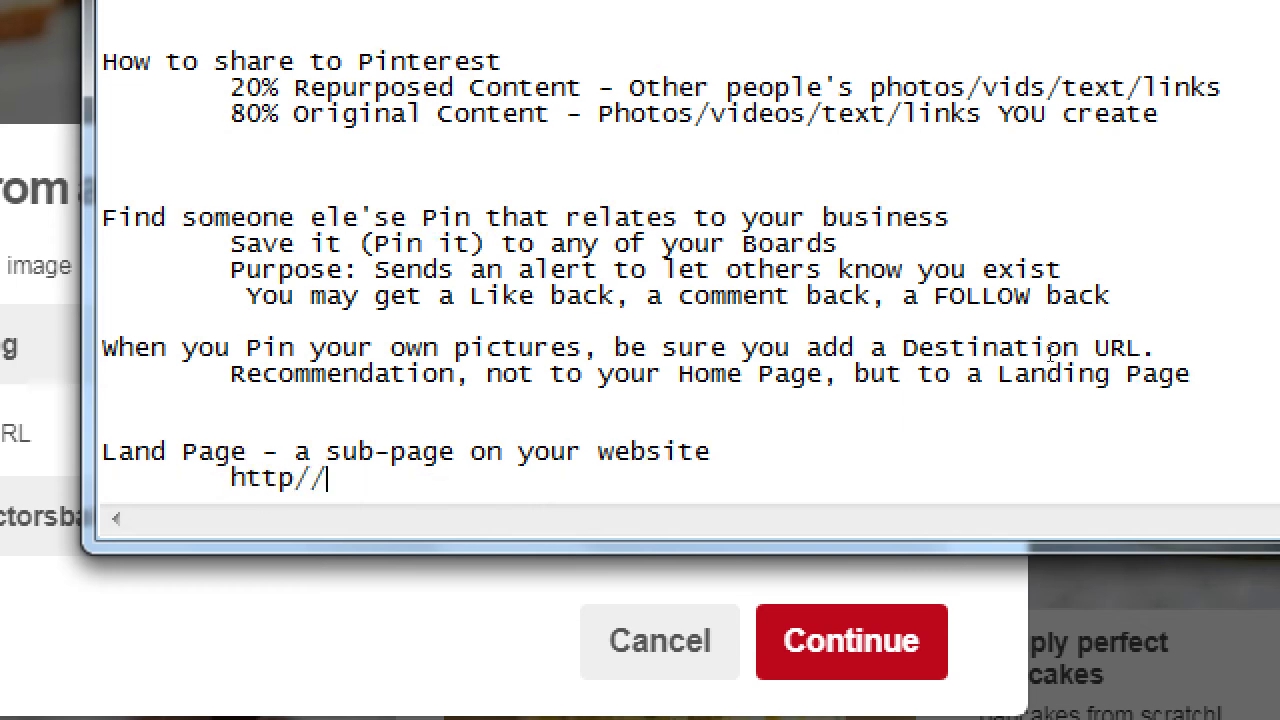
{"action": "key", "text": "BackSpace"}
{"action": "key", "text": "BackSpace"}
{"action": "type", "text": "://victorsba"}
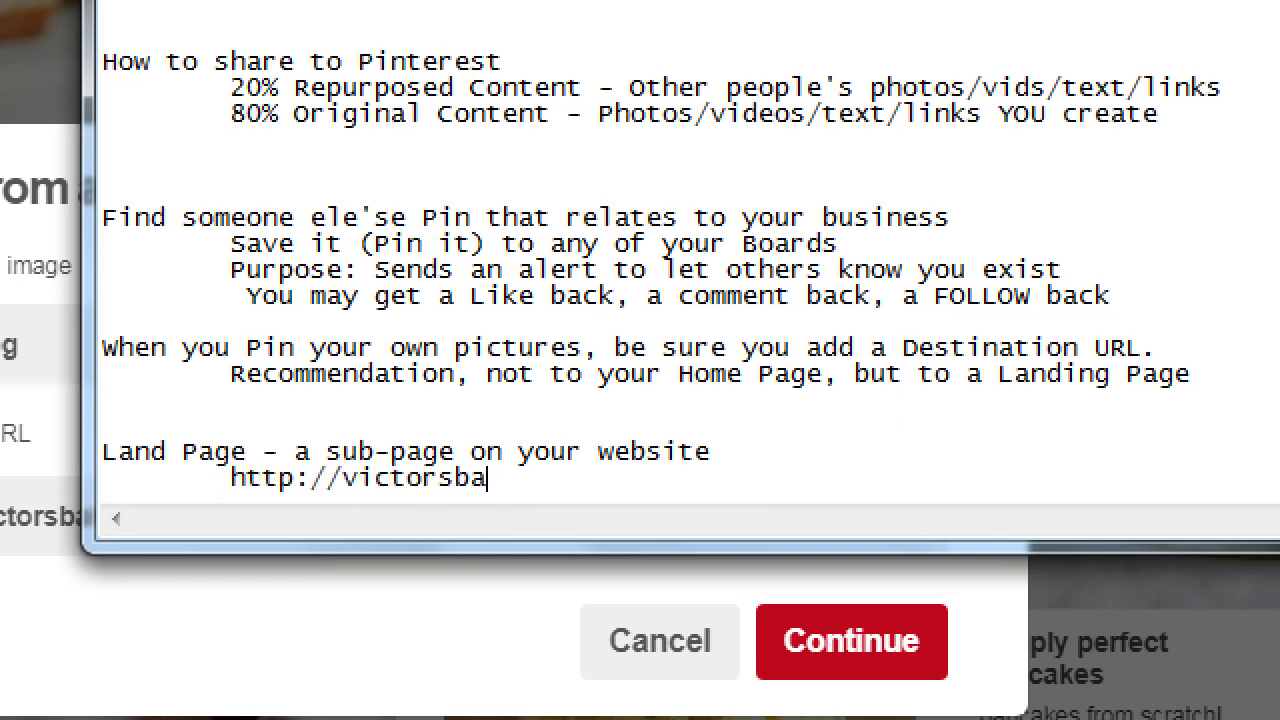
{"action": "type", "text": "kery.com"}
{"action": "key", "text": "Return"}
{"action": "key", "text": "Tab"}
{"action": "type", "text": "http://victorsbakery.co"}
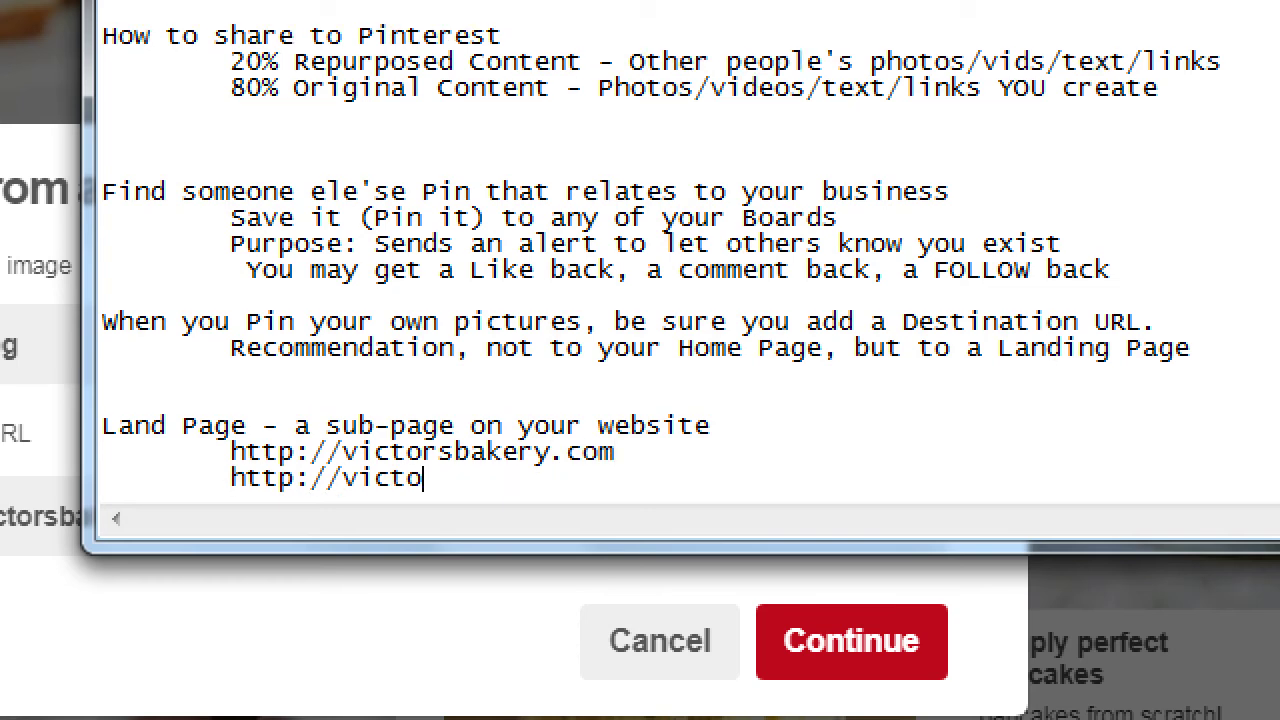
{"action": "type", "text": "m/sun d"}
{"action": "key", "text": "BackSpace"}
{"action": "key", "text": "BackSpace"}
{"action": "type", "text": "da"}
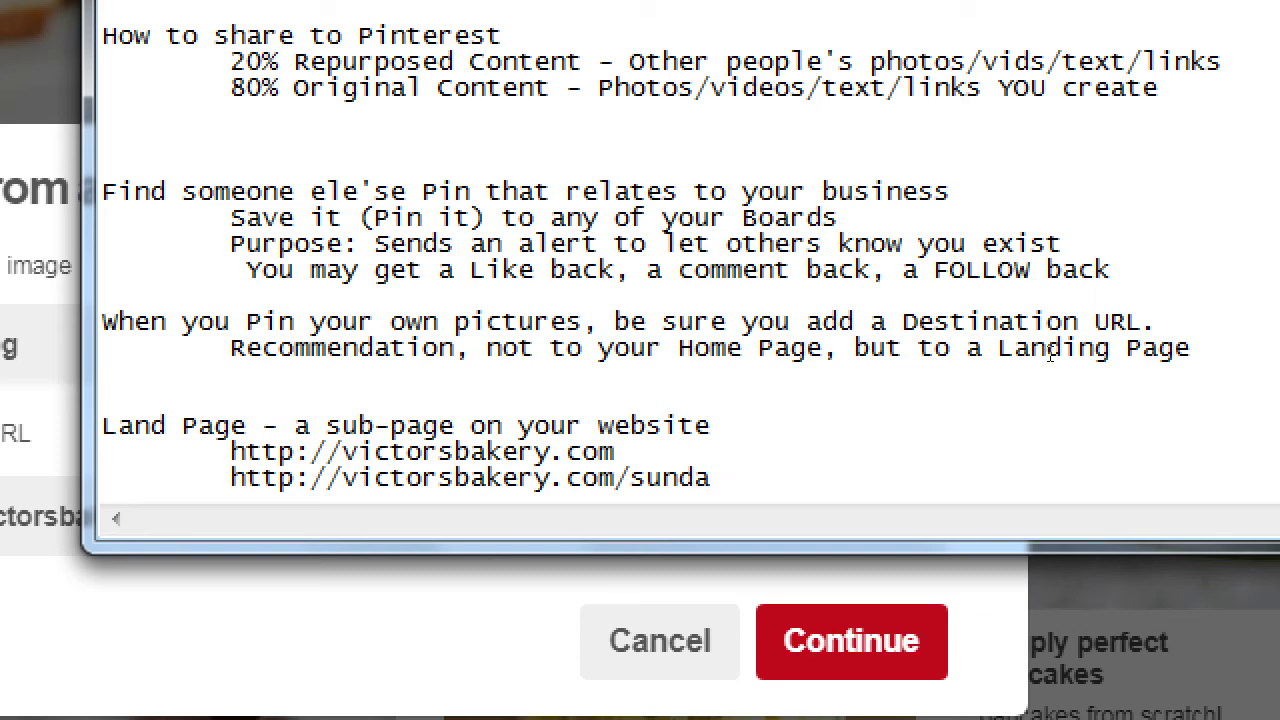
{"action": "type", "text": "yoffer.html"}
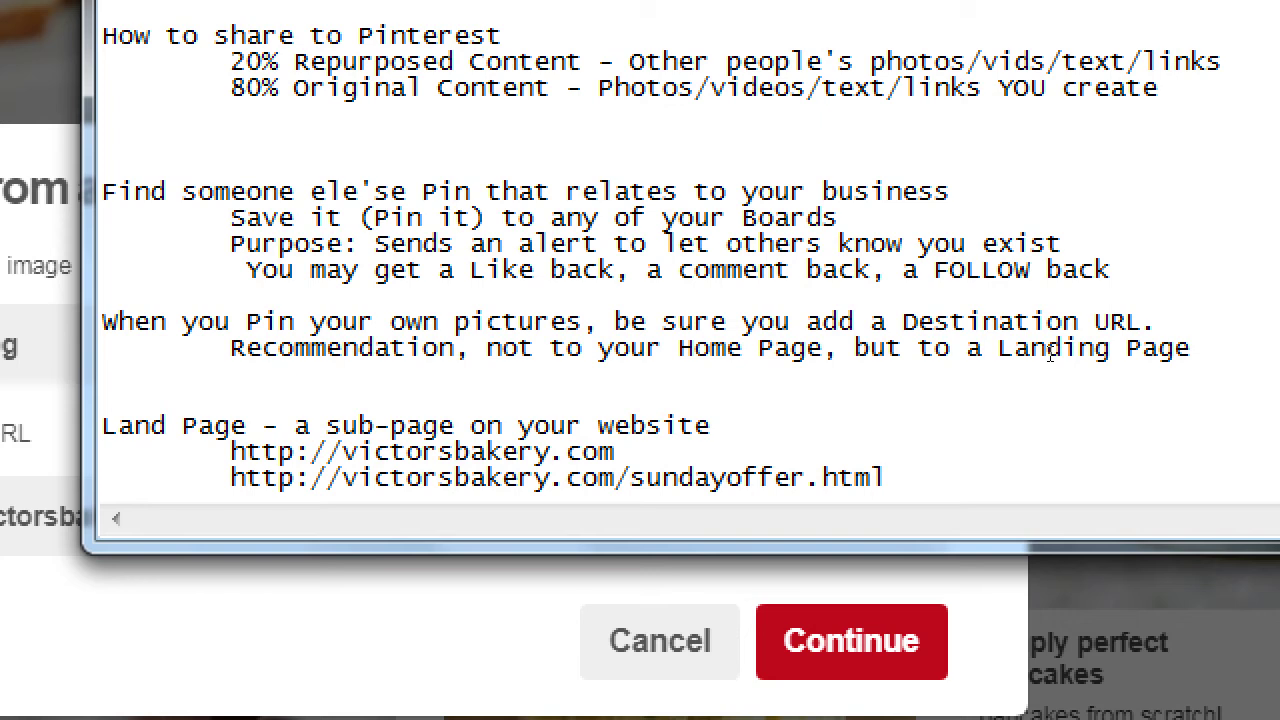
Highlight the sundayoffer.html part of the second example address
{"action": "key", "text": "shift+Home"}
{"action": "key", "text": "shift+Left"}
{"action": "key", "text": "Right"}
{"action": "key", "text": "Right"}
{"action": "key", "text": "shift+End"}
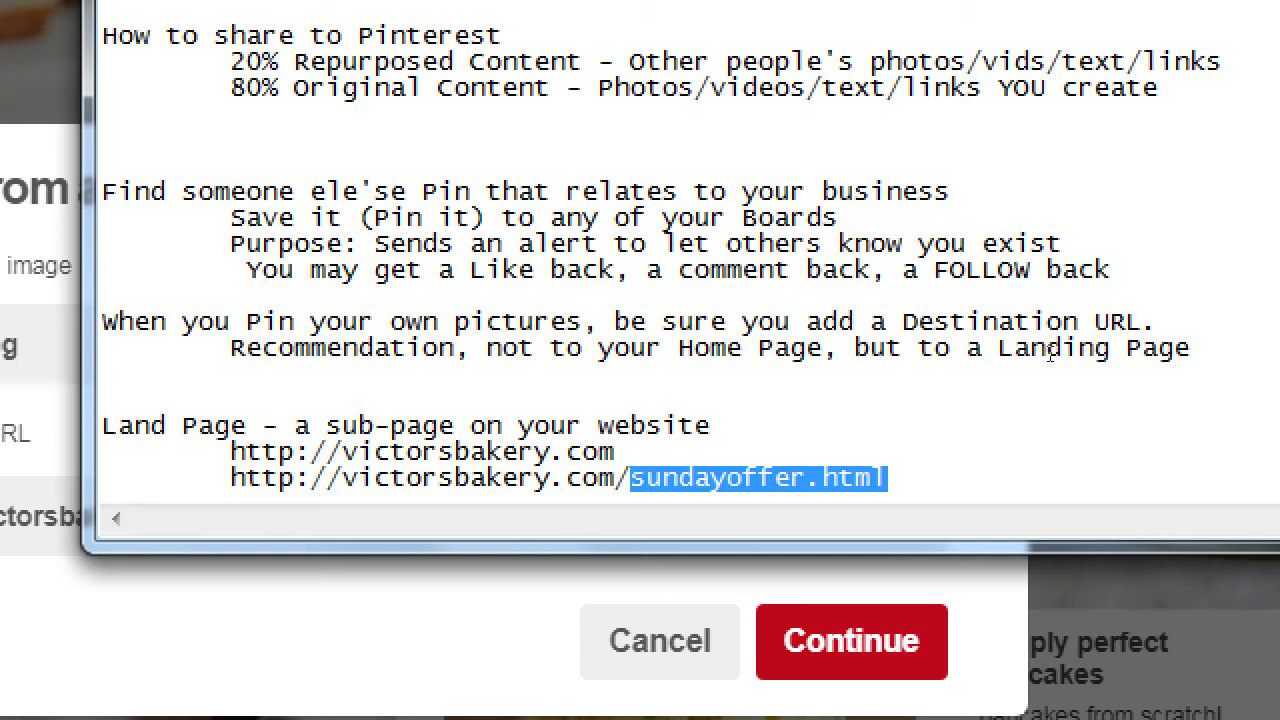
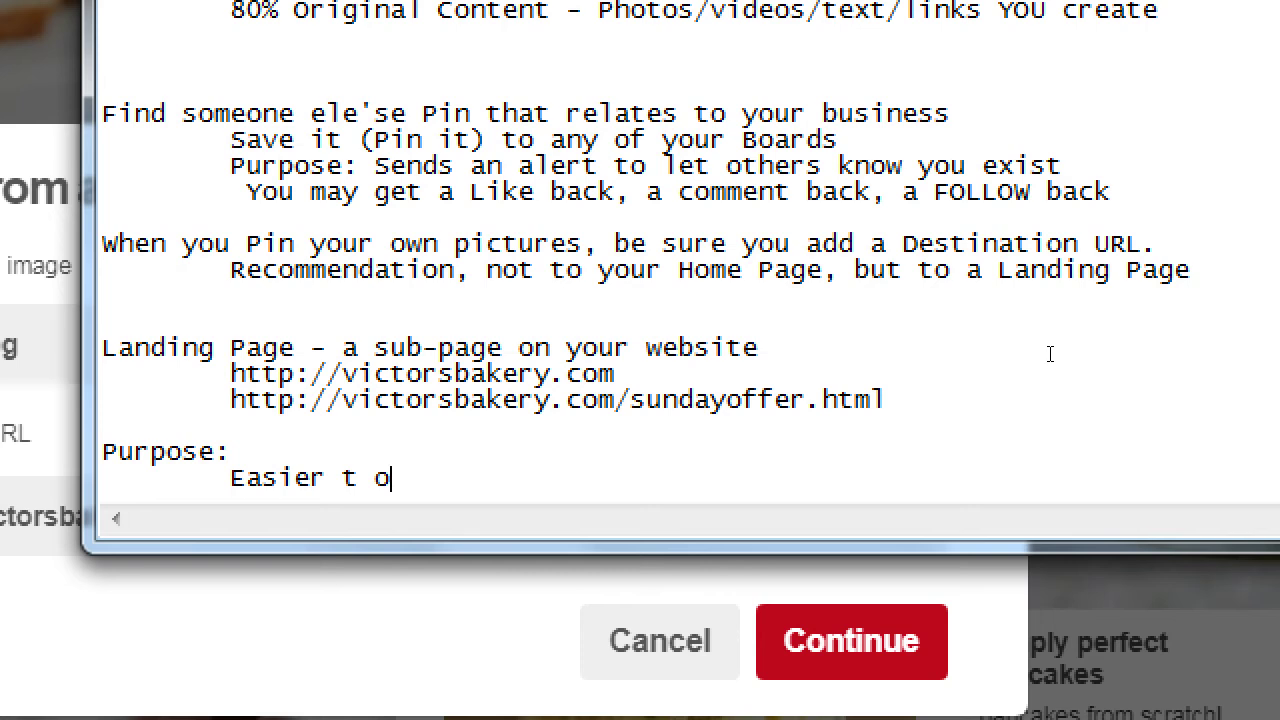
Complete the first line under Purpose as "Easier to track Statistics - You can view you data in your site of that page"
{"action": "key", "text": "BackSpace"}
{"action": "key", "text": "BackSpace"}
{"action": "type", "text": "o track S"}
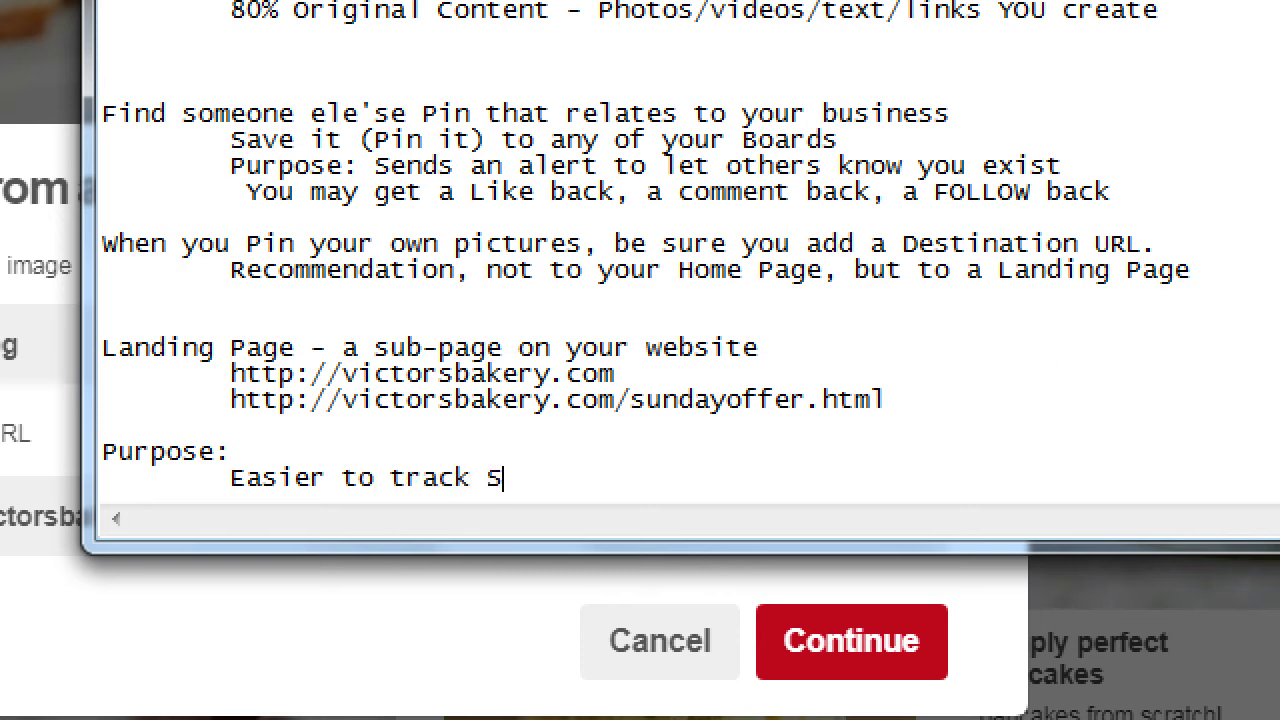
{"action": "type", "text": "tatistics"}
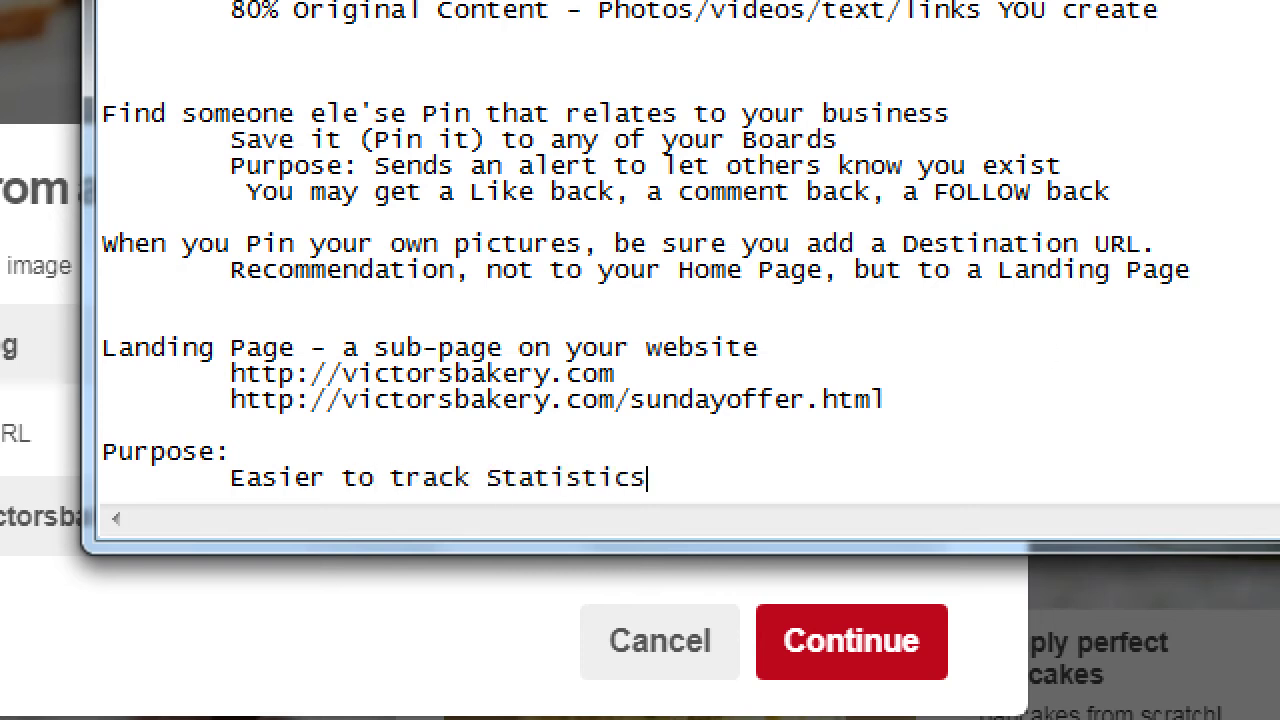
{"action": "type", "text": " - You can view you"}
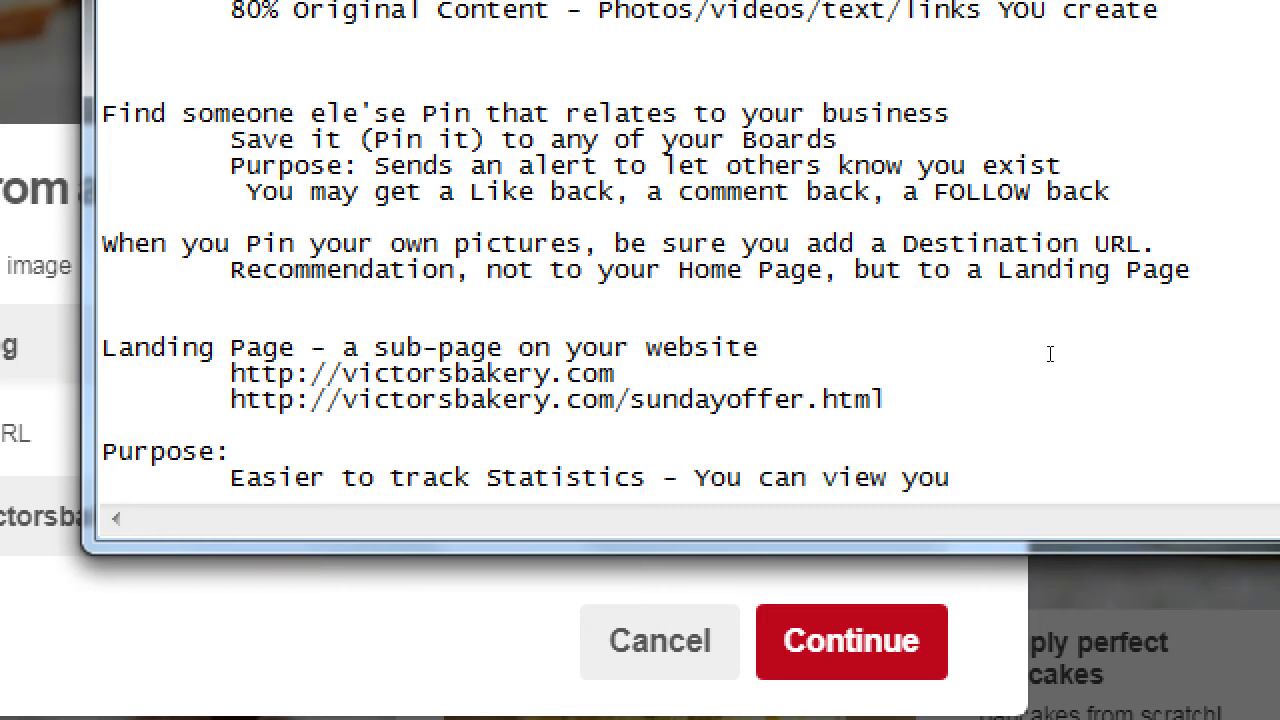
{"action": "type", "text": " data in your site"}
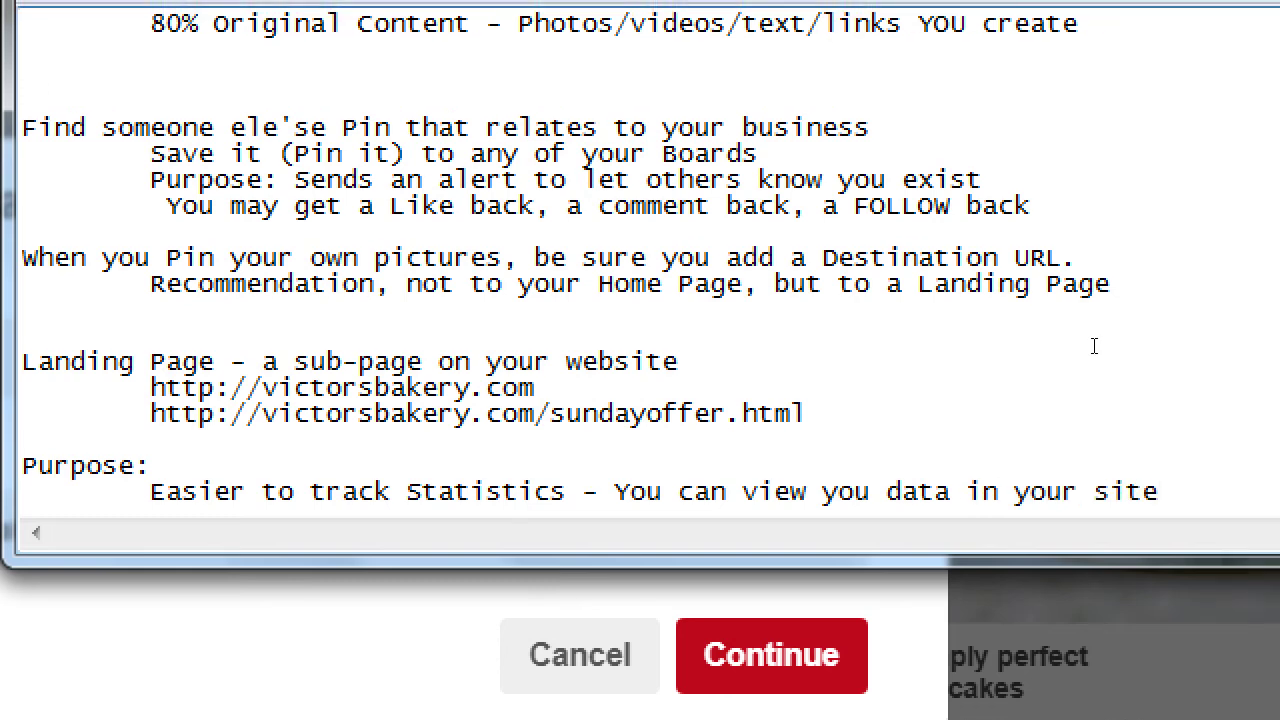
{"action": "type", "text": " of p"}
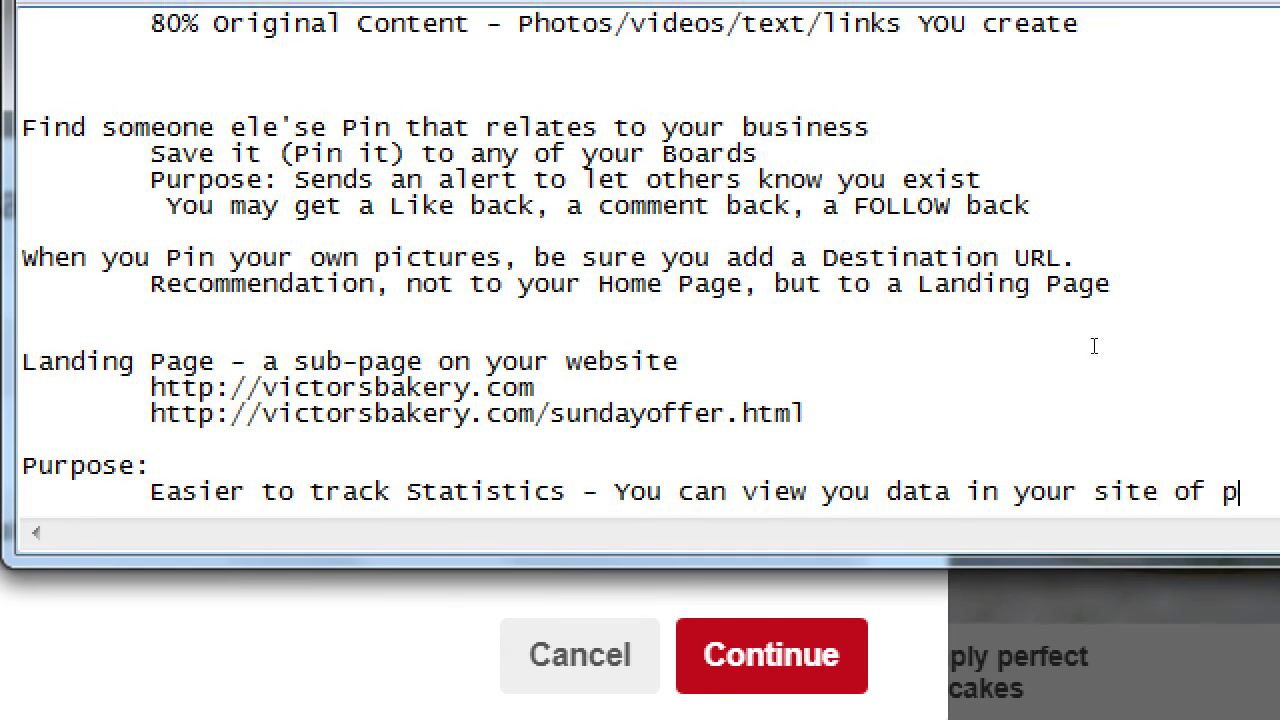
{"action": "key", "text": "BackSpace"}
{"action": "type", "text": "that page"}
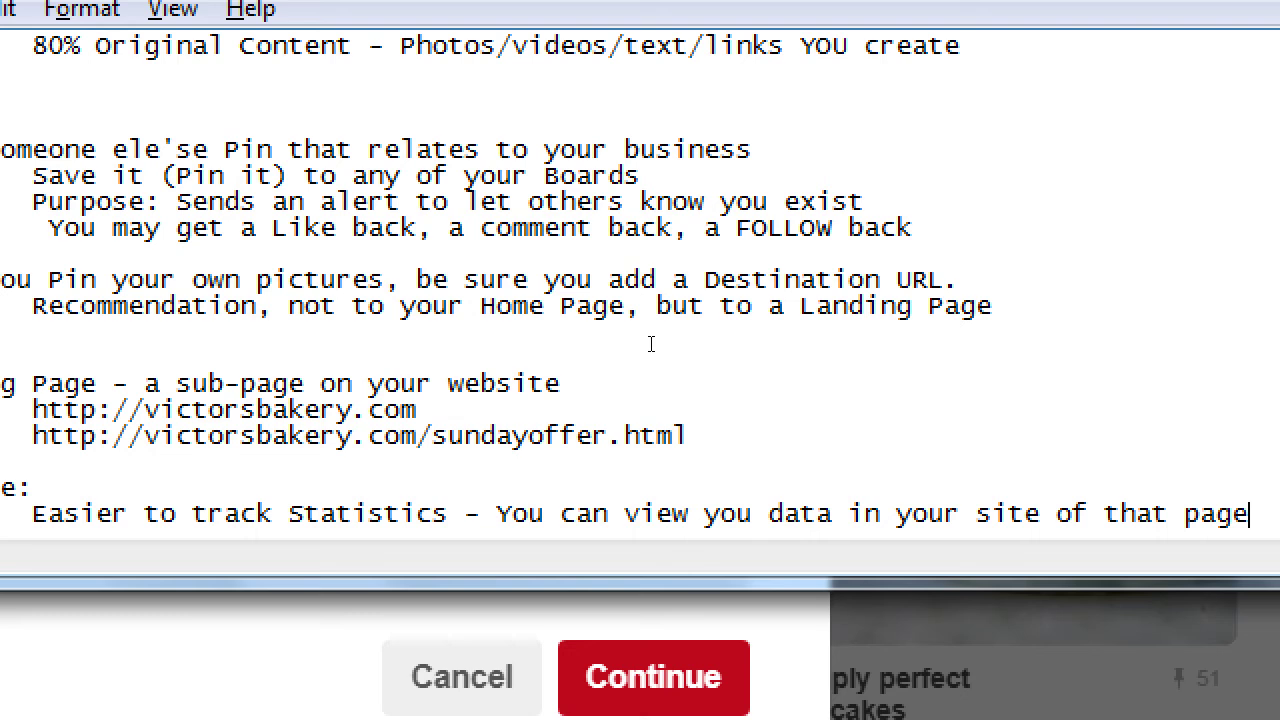
Add "Guide people to a result/action" as the second point under Purpose
{"action": "key", "text": "Return"}
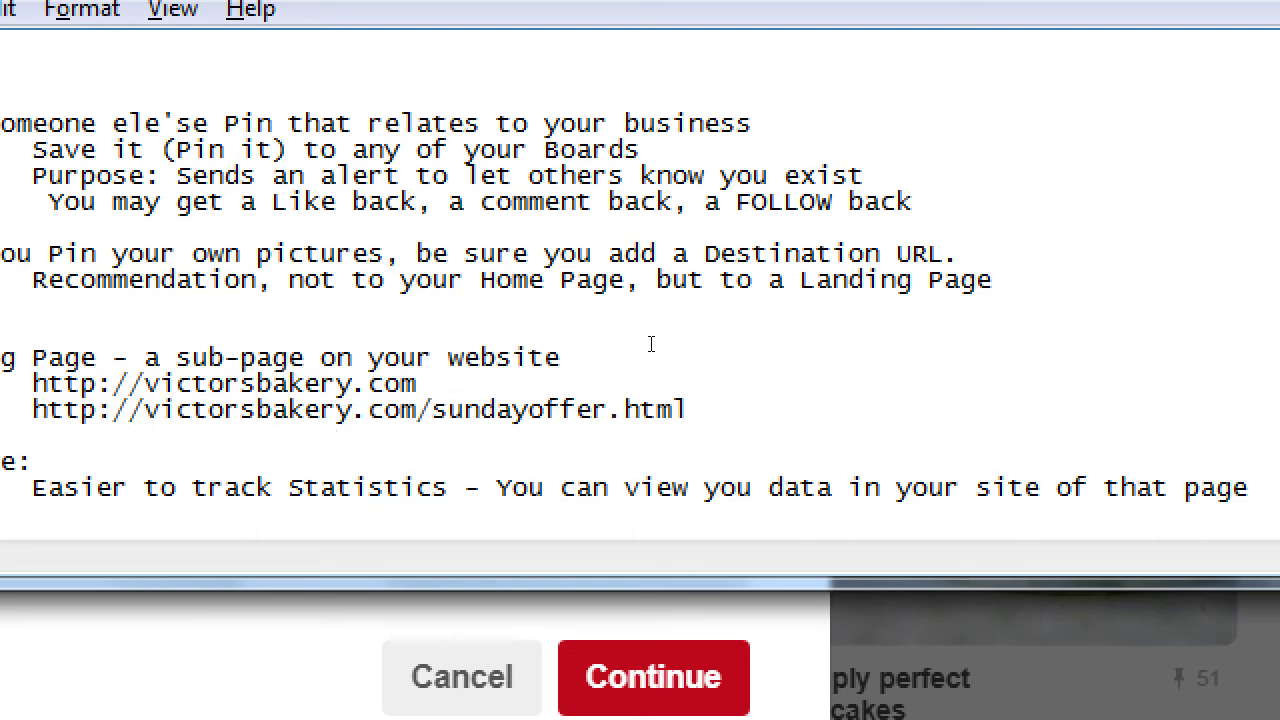
{"action": "type", "text": "Guide people "}
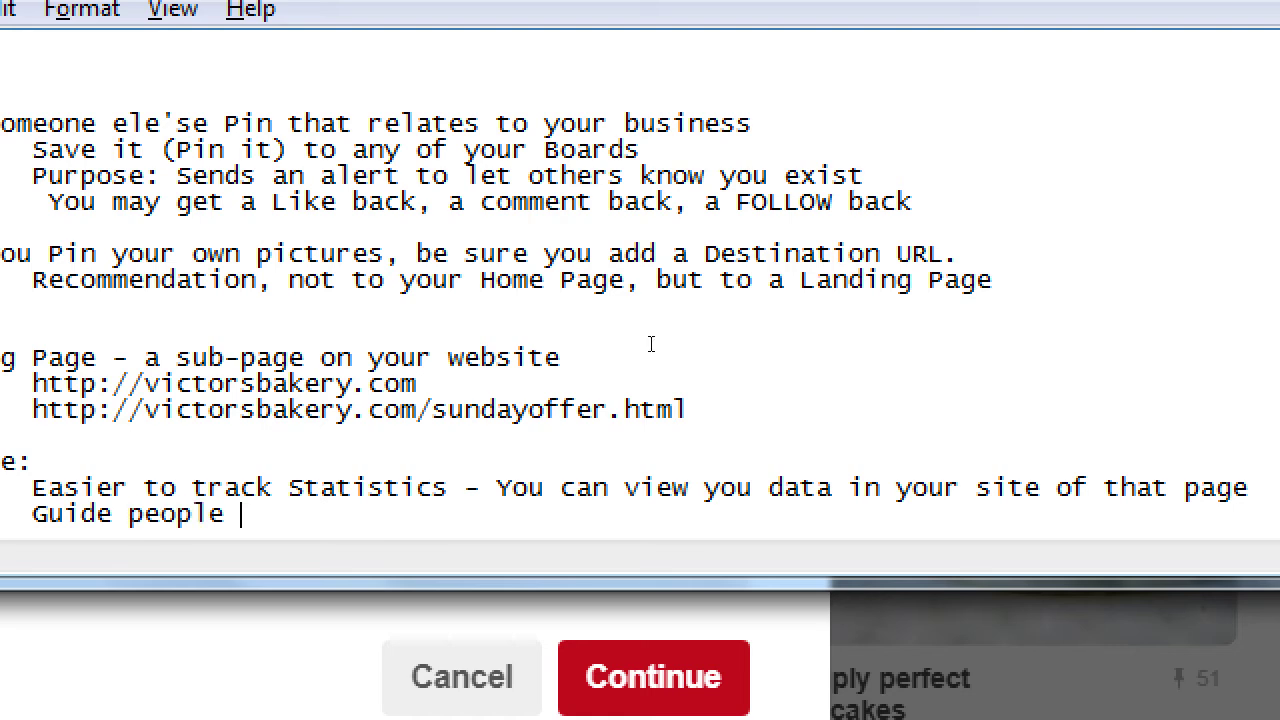
{"action": "type", "text": "to a result/action"}
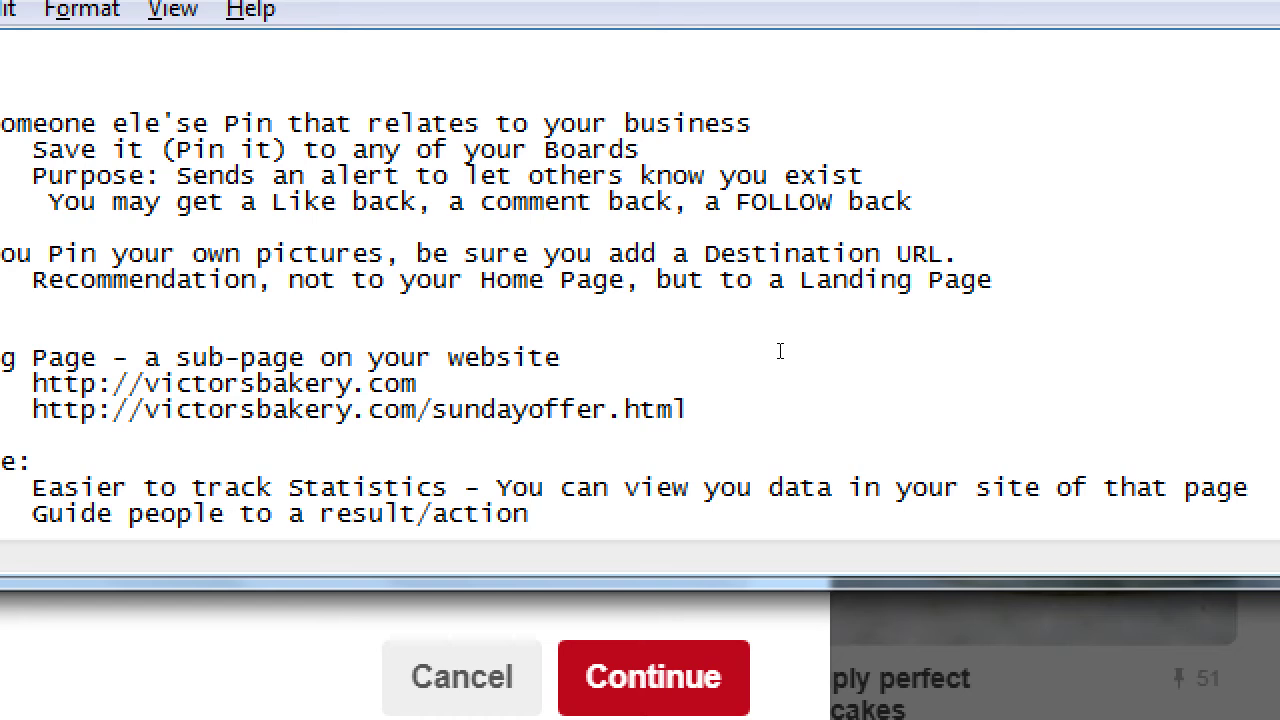
Append "(not on the main menu)" to the Landing Page definition line
{"action": "key", "text": "F3"}
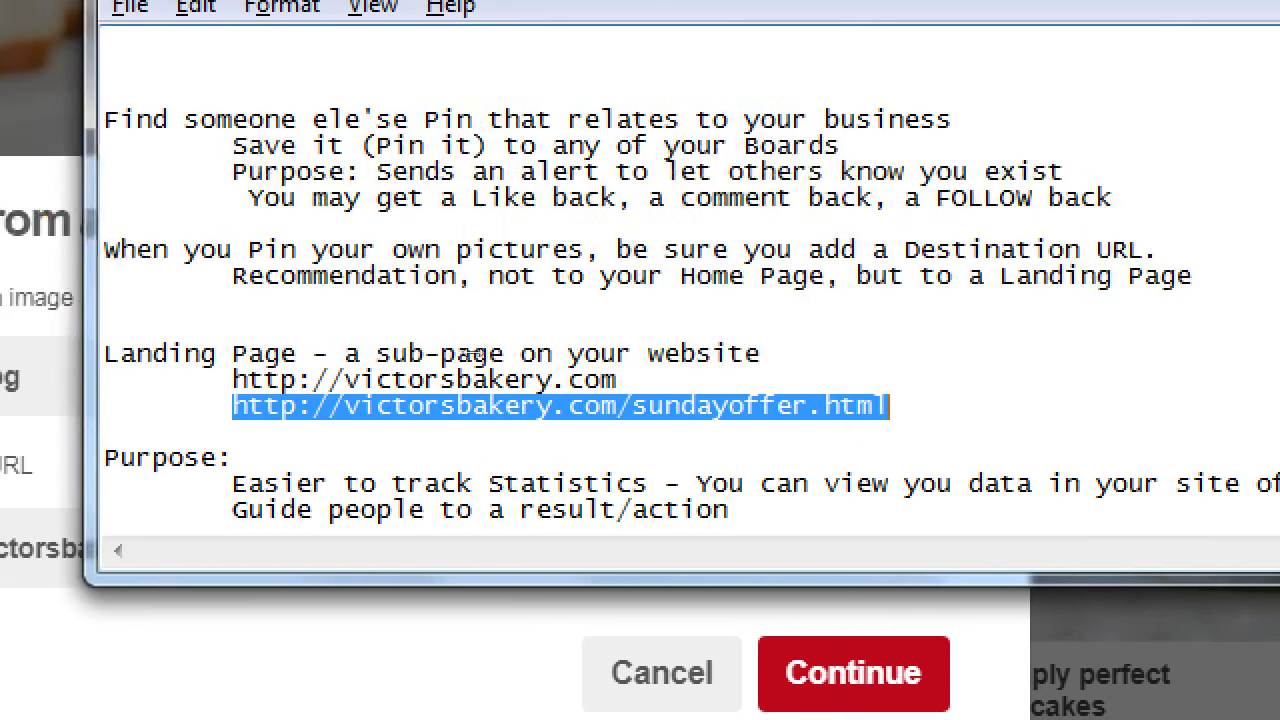
{"action": "key", "text": "Up"}
{"action": "key", "text": "Up"}
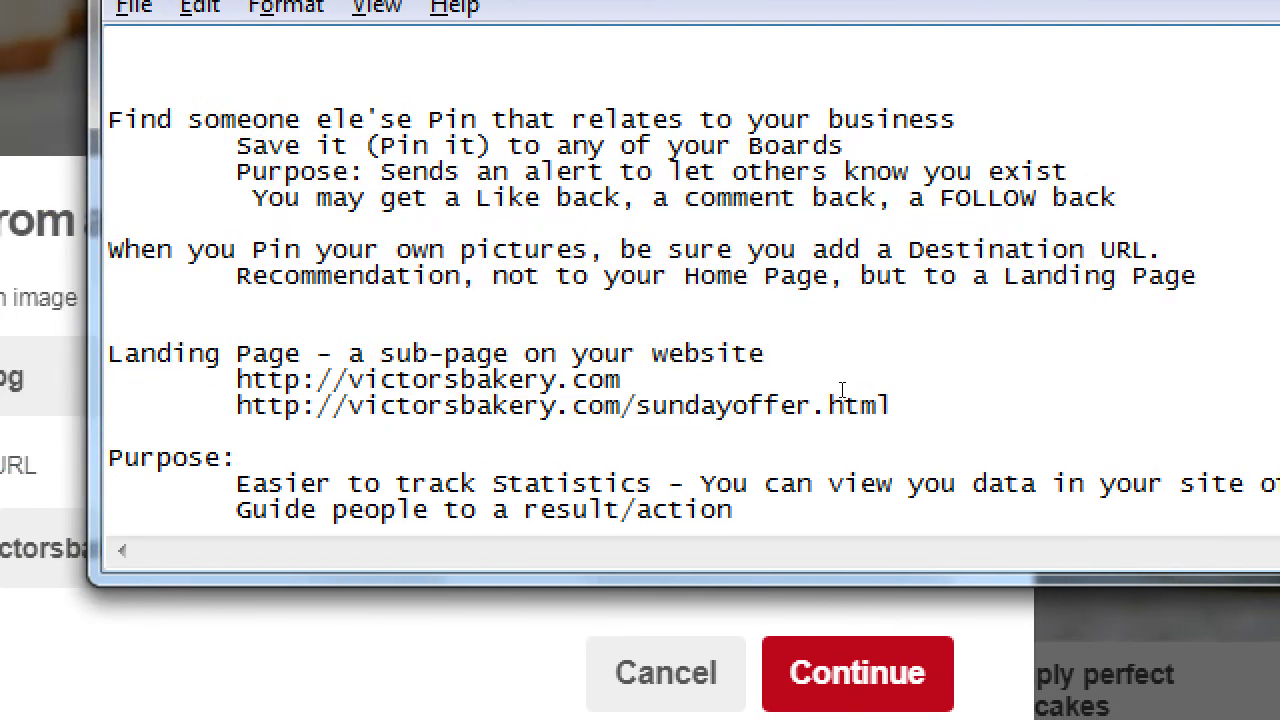
{"action": "type", "text": "(not on the main menu)"}
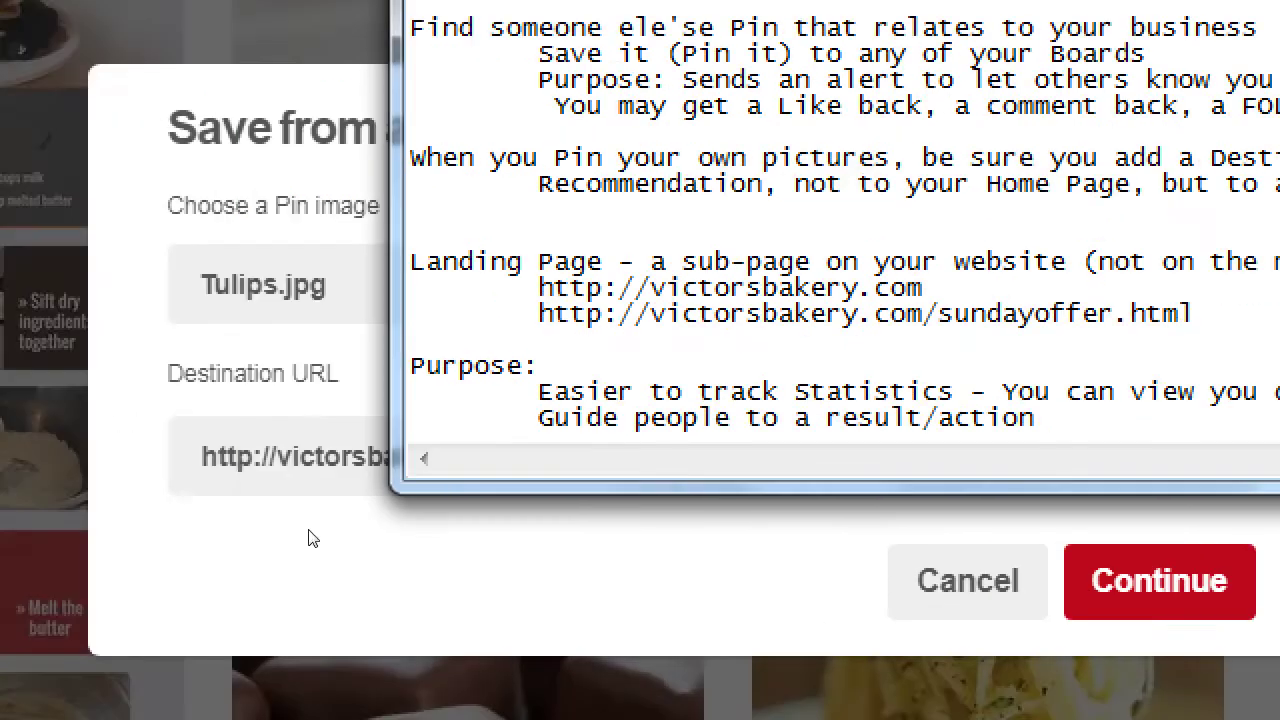
Shorten the notes window so it no longer covers the pin's destination URL, keeping the last notes in view
{"action": "left_click_drag", "start_coordinate": [546, 491], "coordinate": [556, 381]}
{"action": "scroll", "coordinate": [663, 337], "scroll_direction": "down", "scroll_amount": 2}
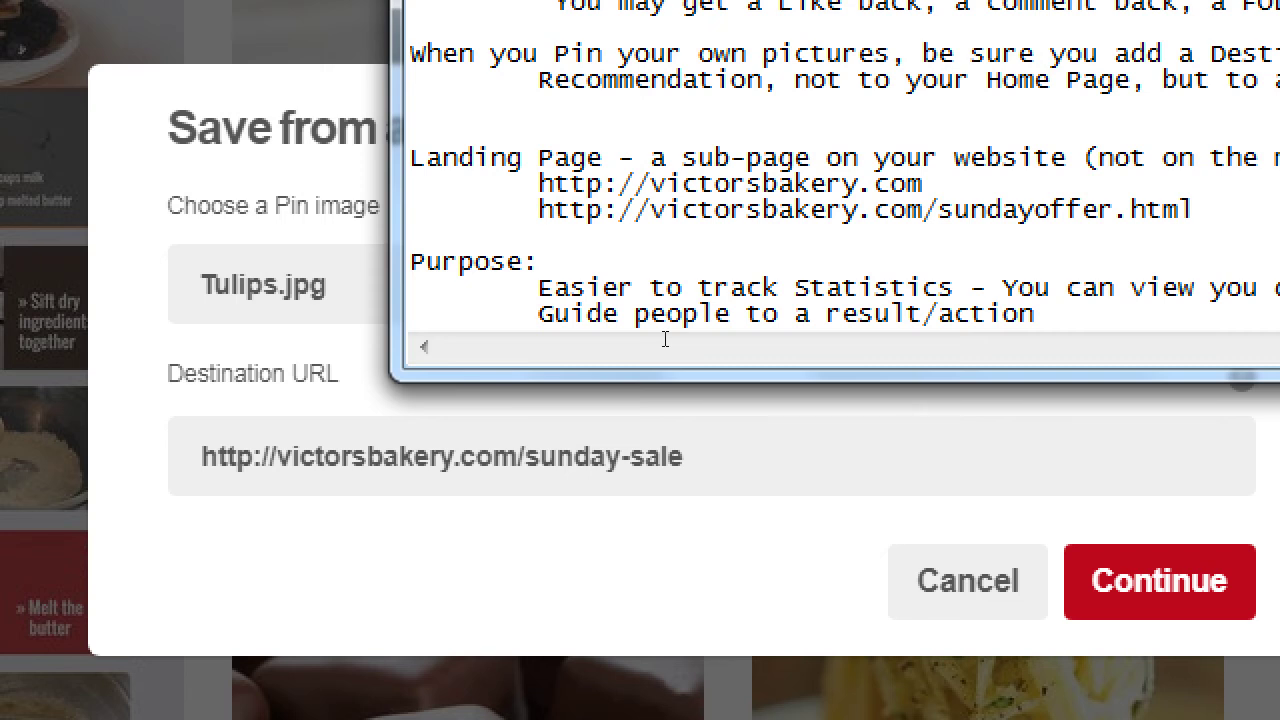
{"action": "key", "text": "super+minus"}
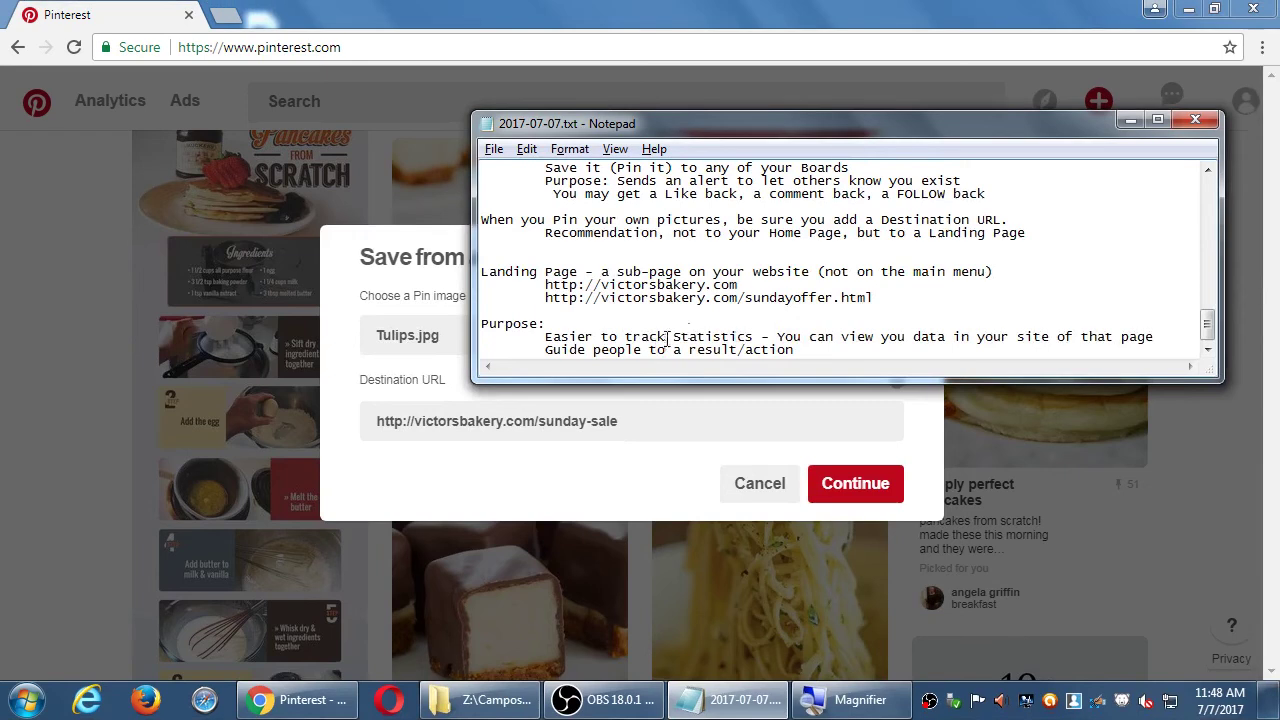
Return to the Pinterest upload dialog and continue with Tulips.jpg and its destination URL to the board selection
{"action": "left_click", "coordinate": [775, 322]}
{"action": "left_click", "coordinate": [448, 261]}
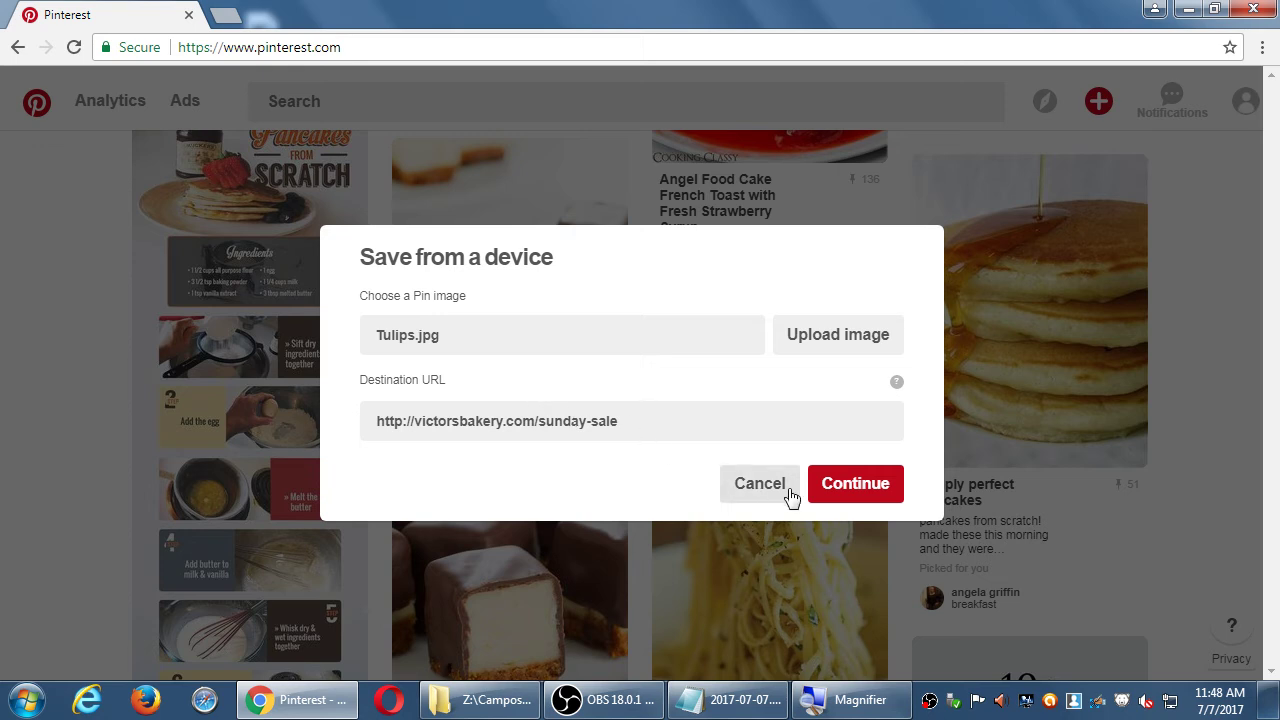
{"action": "left_click", "coordinate": [860, 494]}
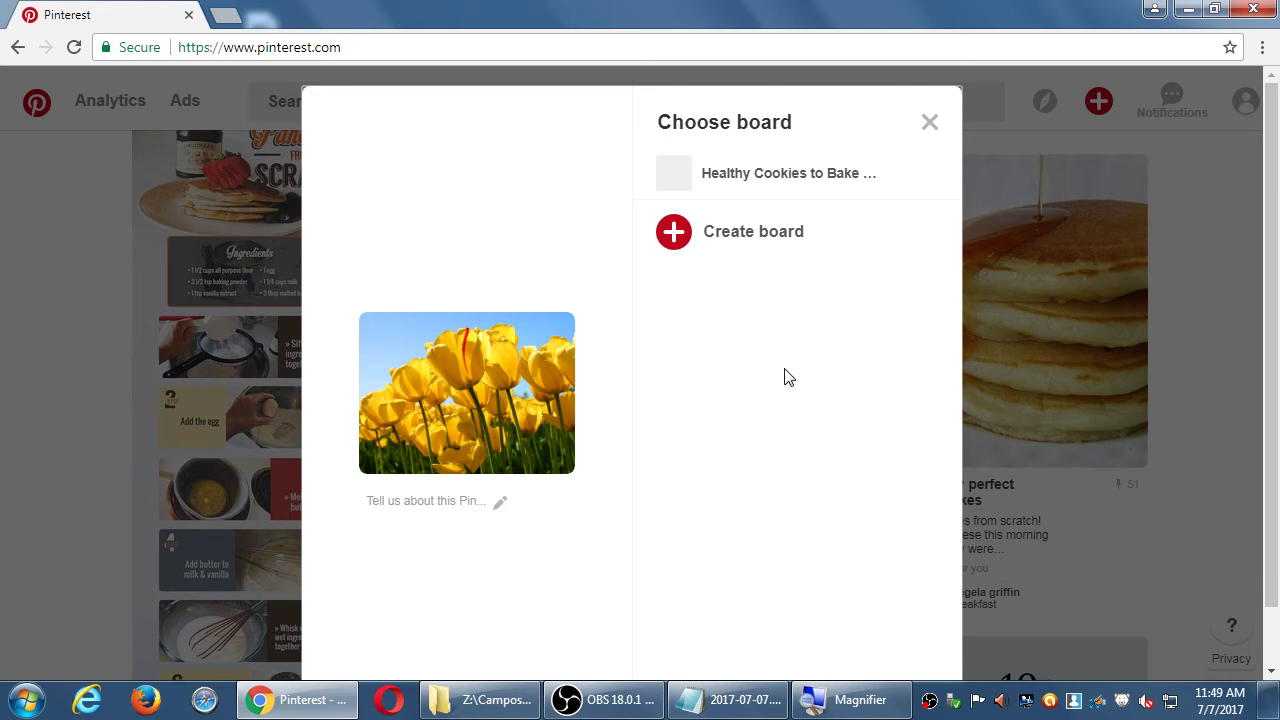
Describe the tulip pin as "Our award-winning cupcake recipe has a special ingredient!" followed by "#yum" on its own line
{"action": "mouse_move", "coordinate": [768, 195]}
{"action": "left_click", "coordinate": [395, 505]}
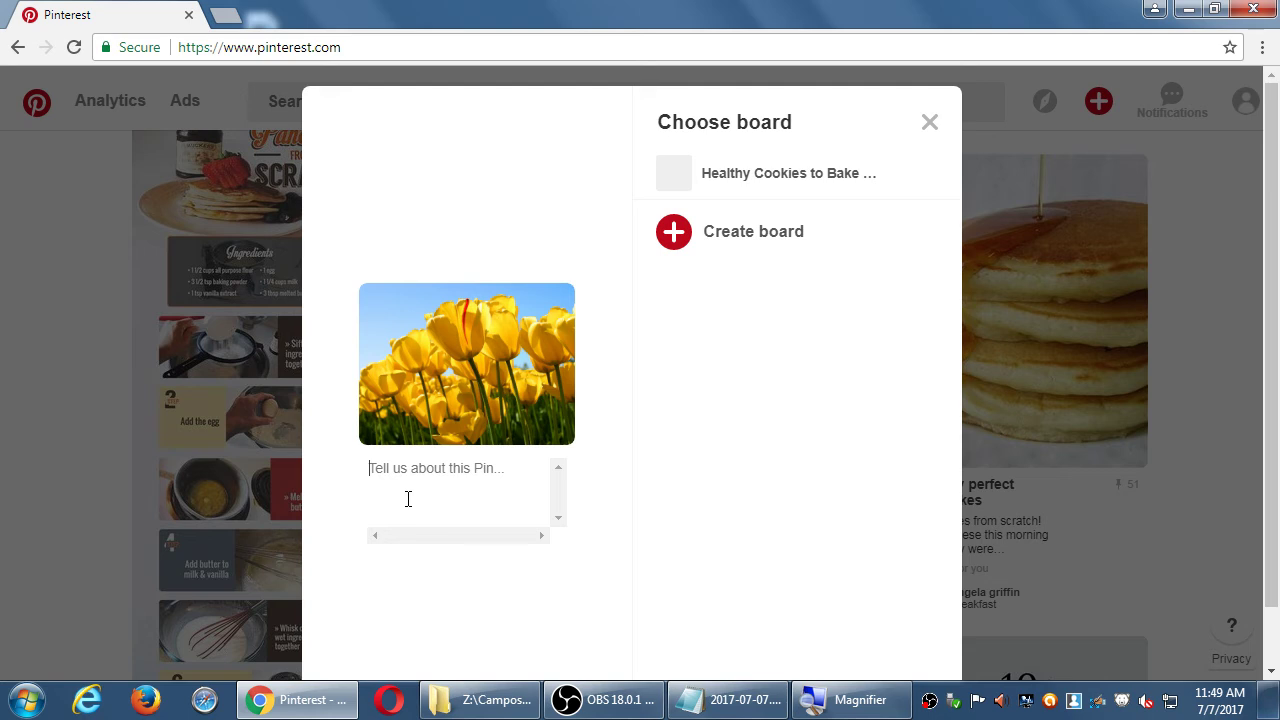
{"action": "type", "text": "Our "}
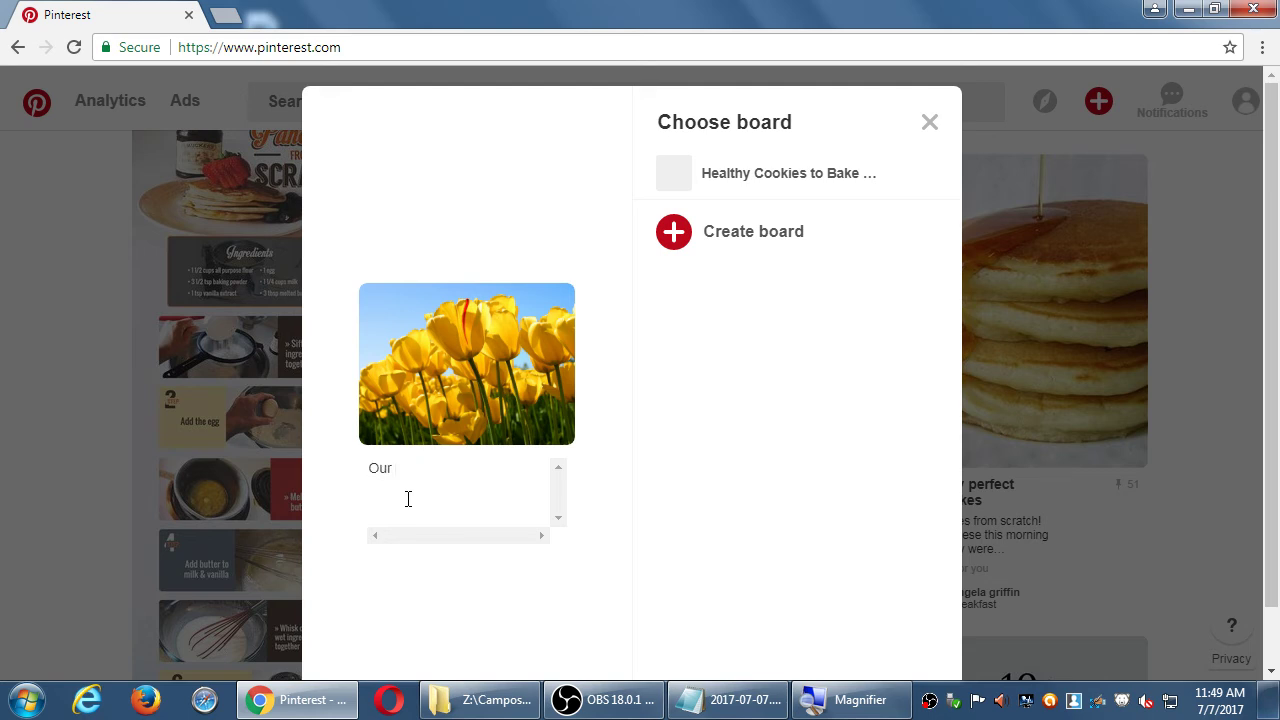
{"action": "type", "text": "award-winning cupc"}
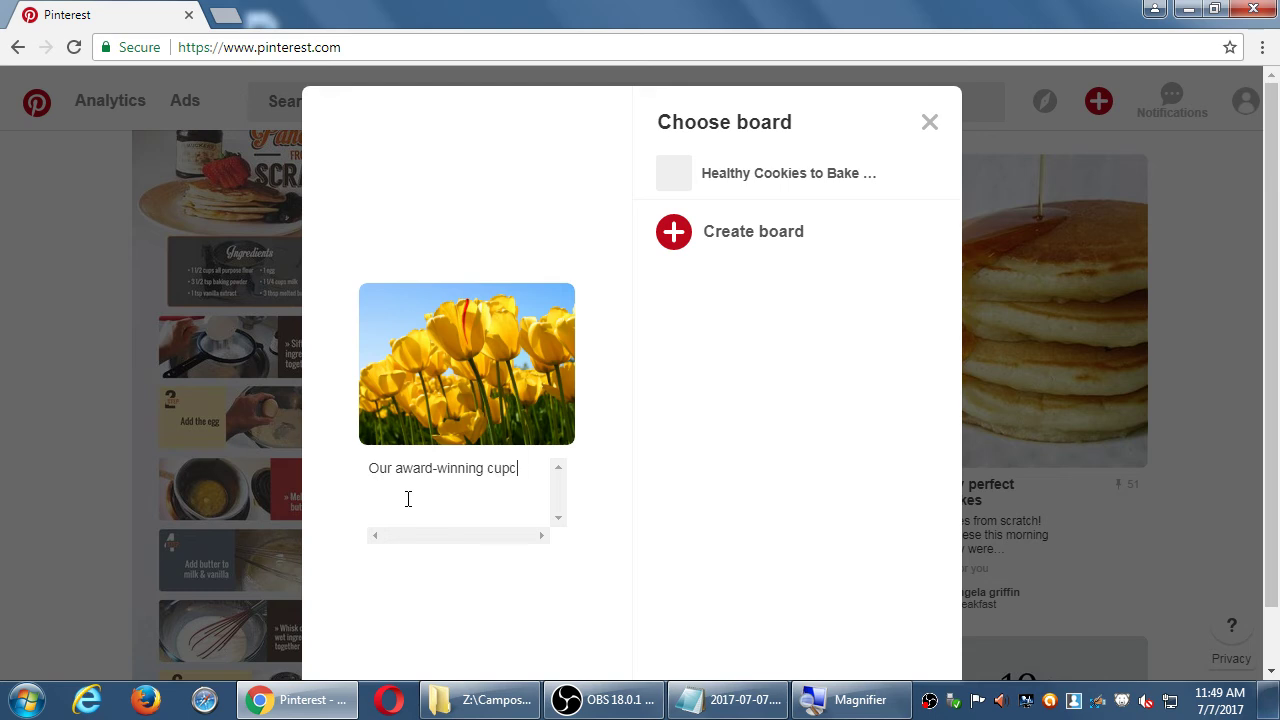
{"action": "type", "text": "ake recipe has a special "}
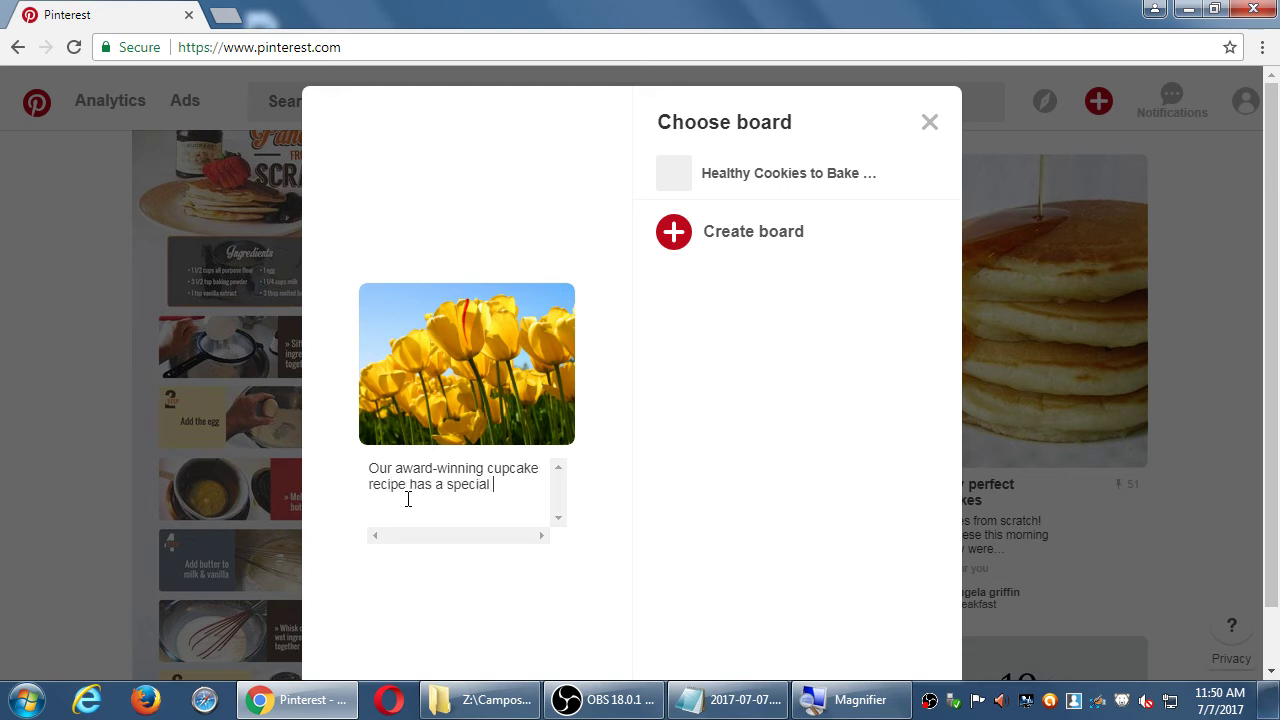
{"action": "type", "text": "ingredient!"}
{"action": "type", "text": "#yum"}
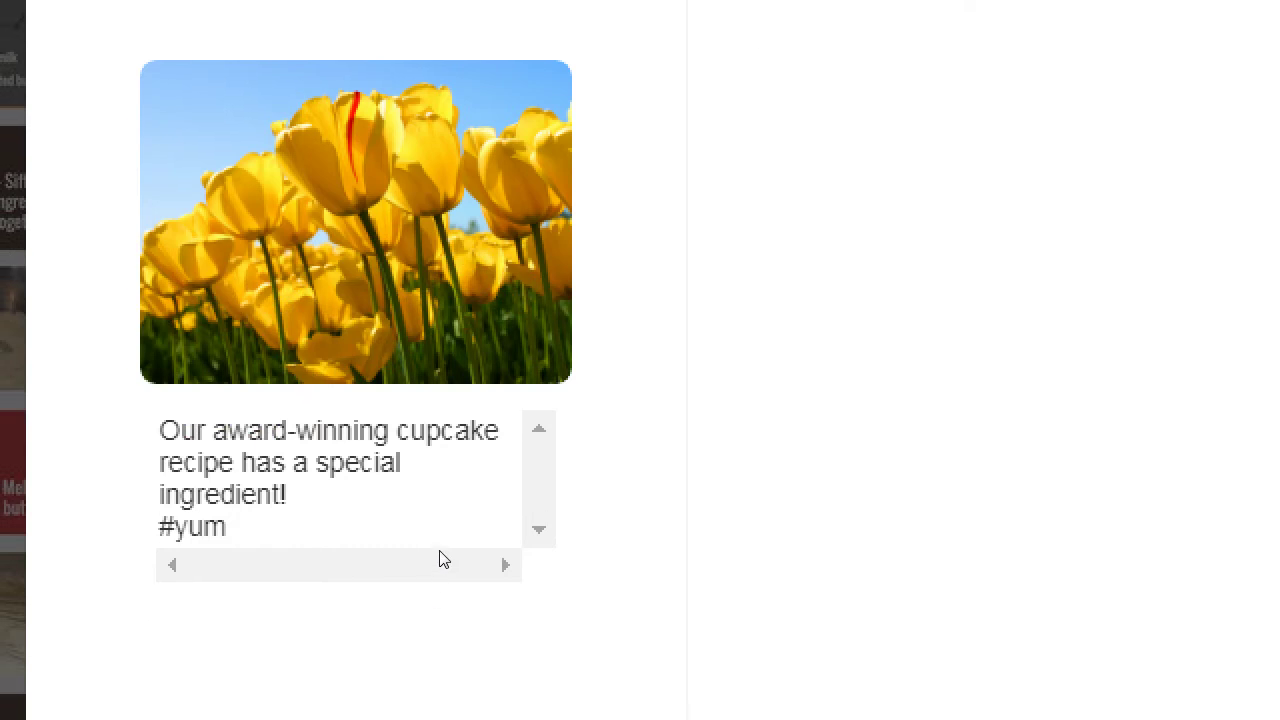
{"action": "left_click", "coordinate": [456, 504]}
{"action": "key", "text": "super+minus"}
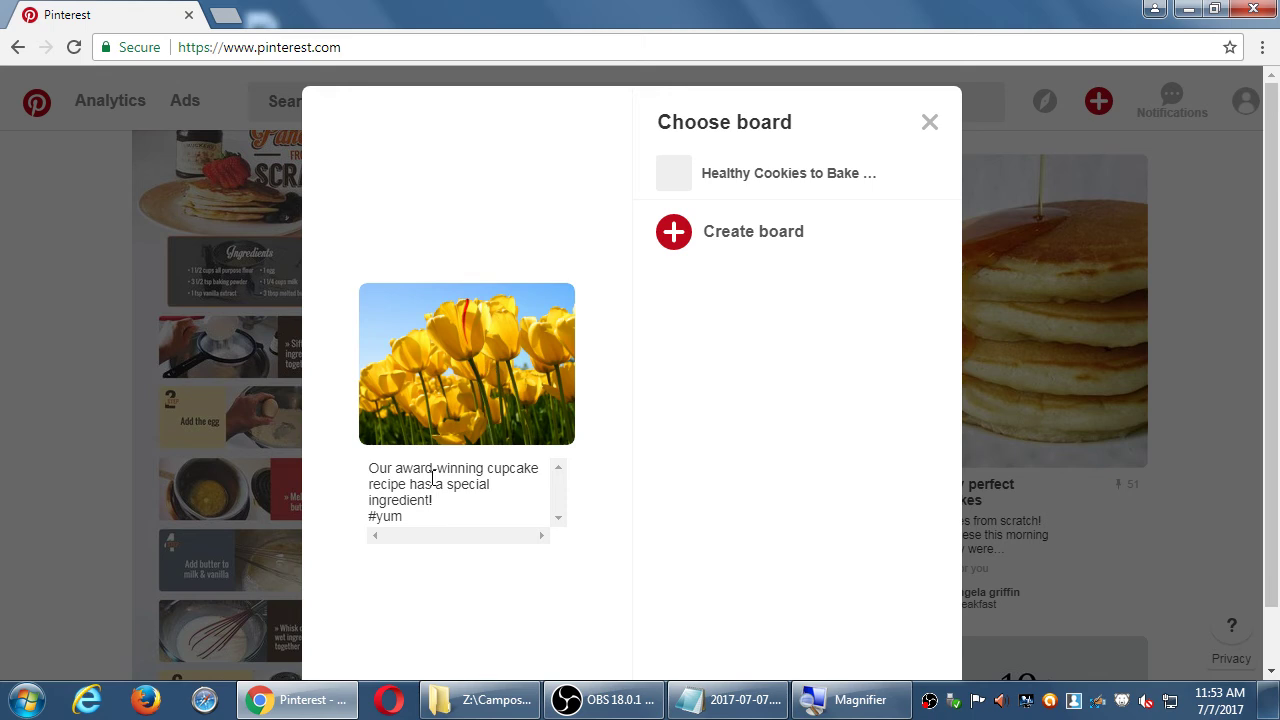
{"action": "scroll", "coordinate": [660, 476], "scroll_direction": "down", "scroll_amount": 1}
{"action": "scroll", "coordinate": [660, 476], "scroll_direction": "up", "scroll_amount": 1}
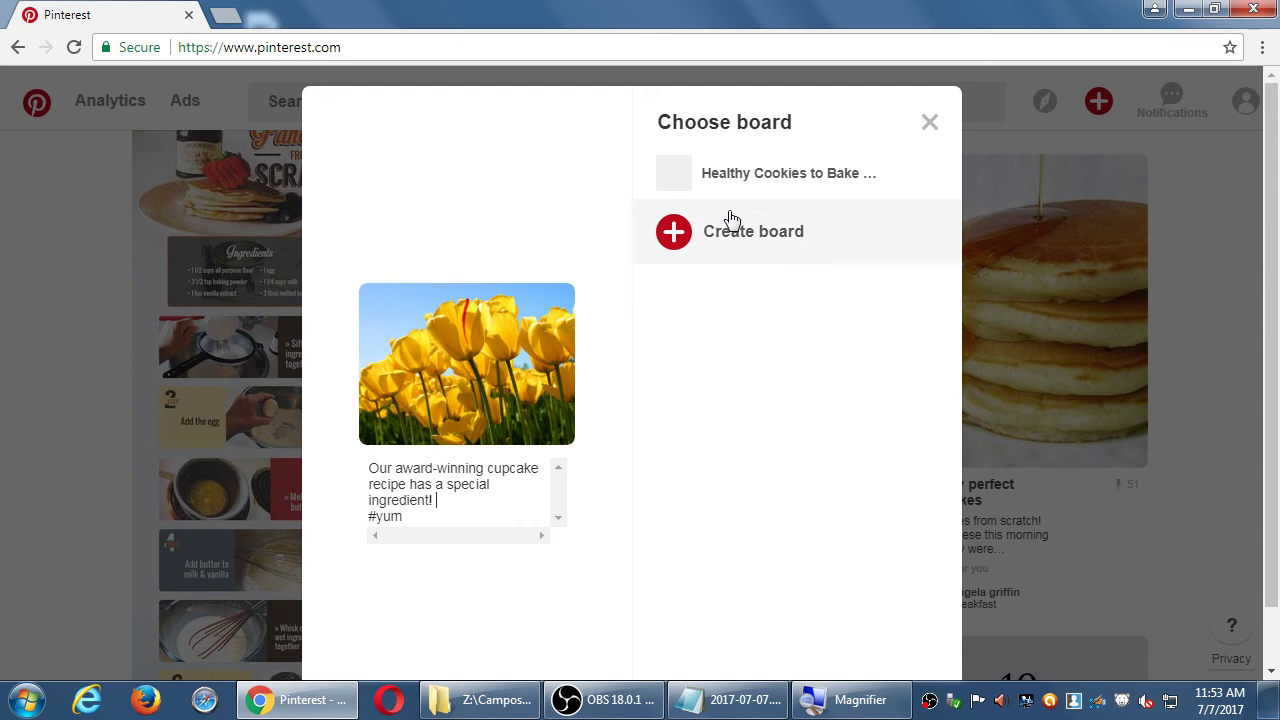
Save the pin to the "Healthy Cookies to Bake with Kids" board and dismiss the saved-pin dialog
{"action": "mouse_move", "coordinate": [850, 176]}
{"action": "left_click", "coordinate": [910, 175]}
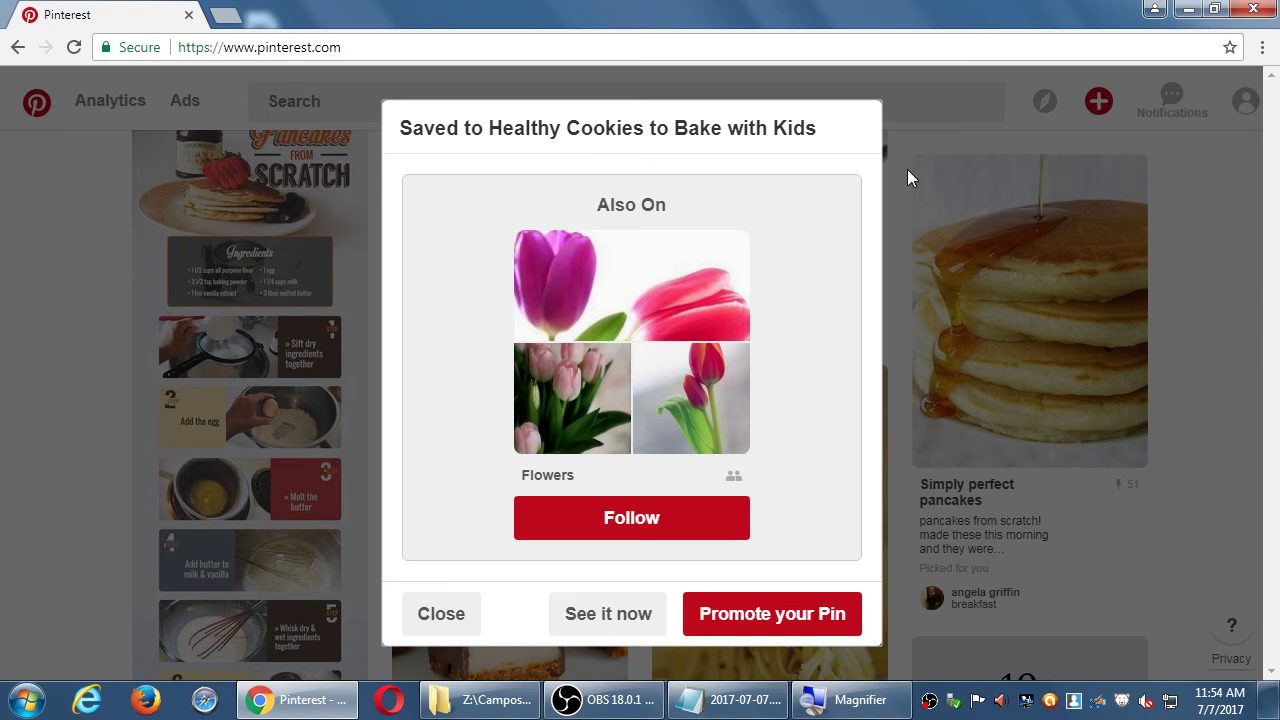
{"action": "left_click", "coordinate": [907, 170]}
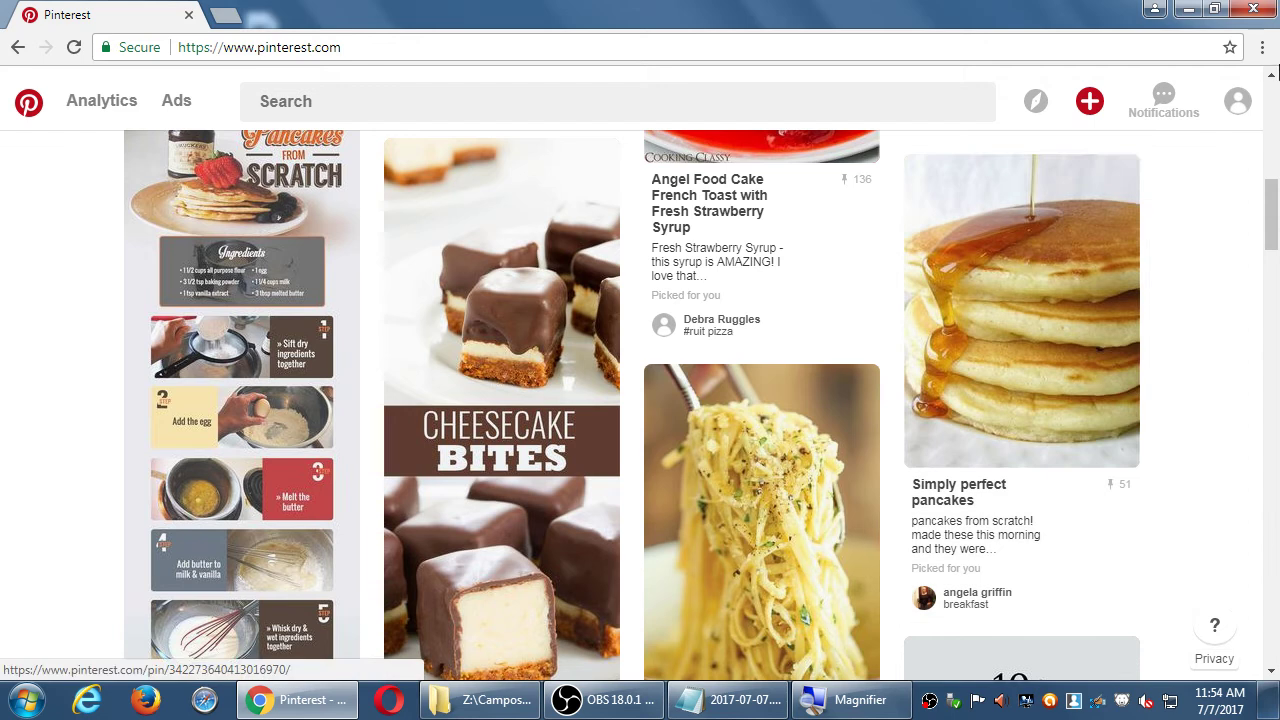
{"action": "left_click", "coordinate": [1090, 101]}
{"action": "left_click", "coordinate": [1215, 308]}
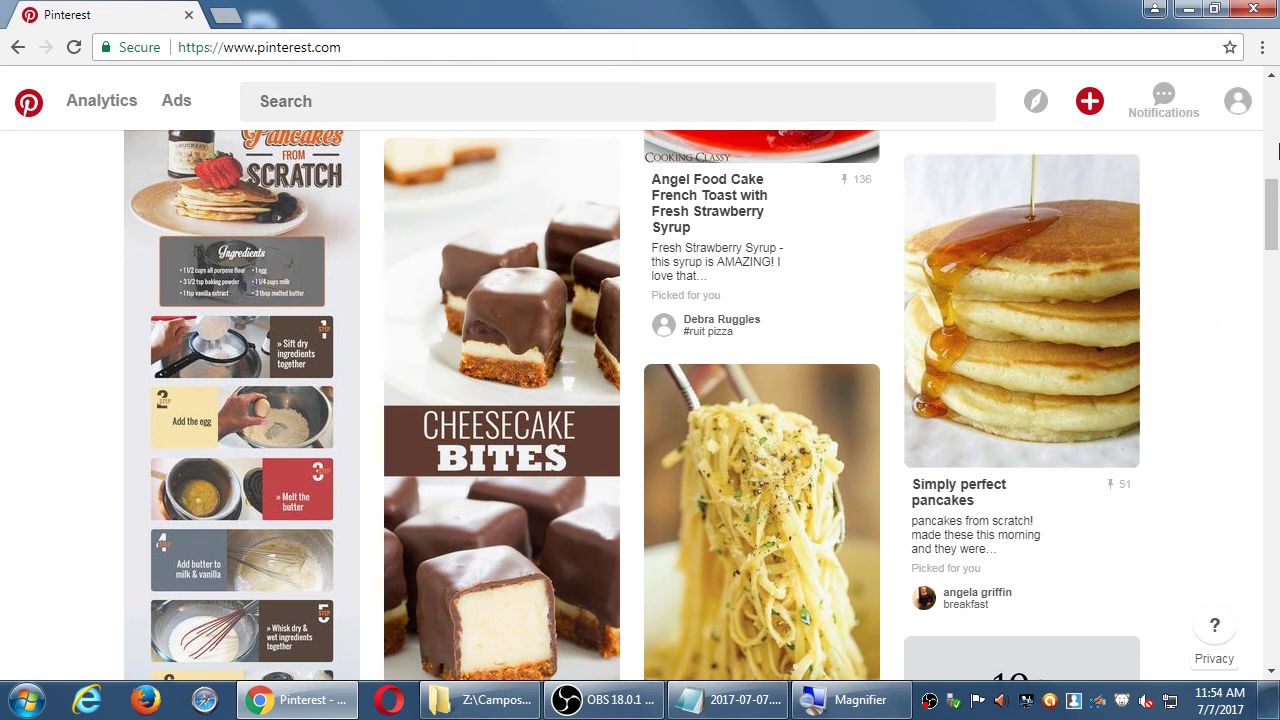
{"action": "scroll", "coordinate": [1158, 272], "scroll_direction": "down", "scroll_amount": 7}
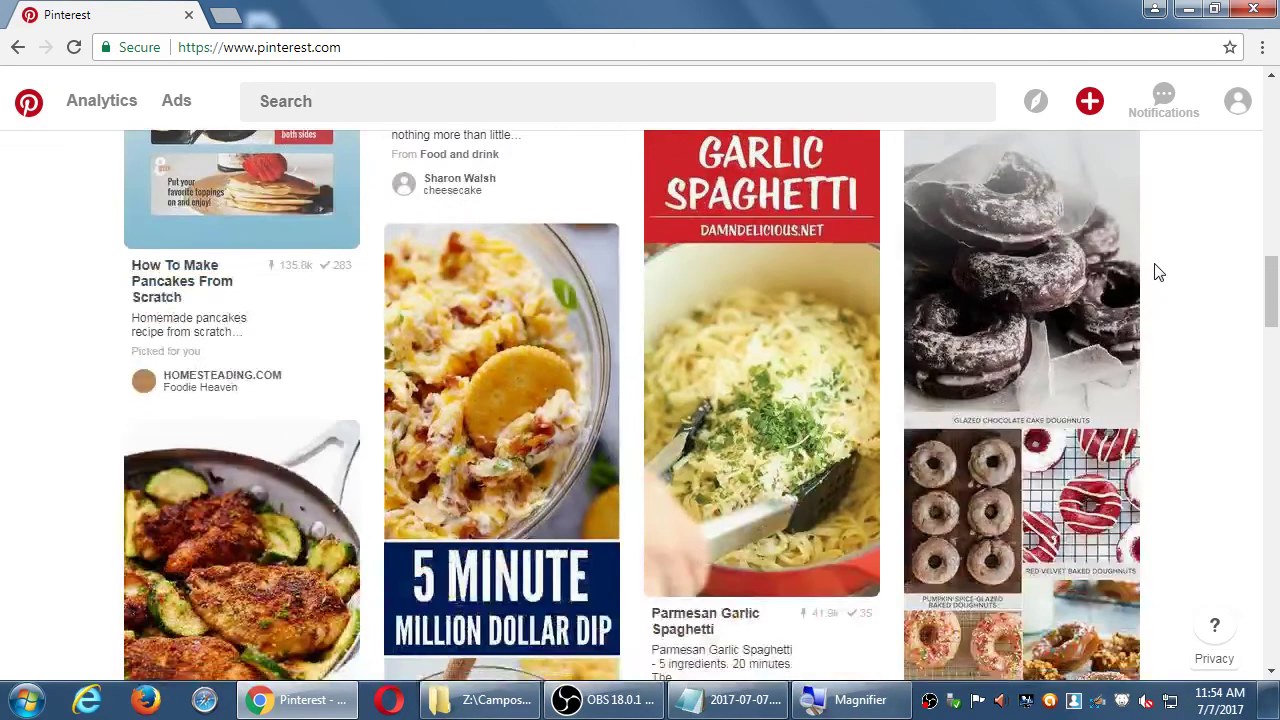
{"action": "scroll", "coordinate": [1158, 272], "scroll_direction": "up", "scroll_amount": 1}
{"action": "scroll", "coordinate": [1156, 271], "scroll_direction": "up", "scroll_amount": 1}
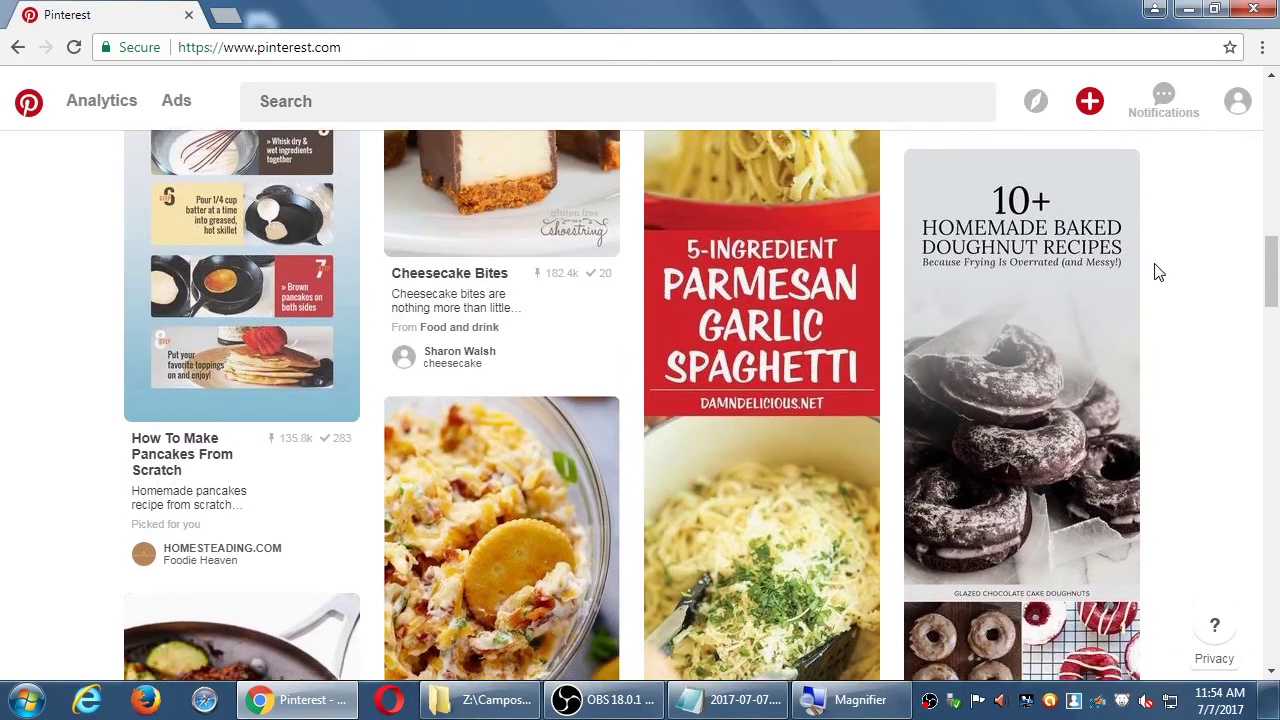
{"action": "scroll", "coordinate": [1154, 271], "scroll_direction": "down", "scroll_amount": 1}
{"action": "mouse_move", "coordinate": [176, 108]}
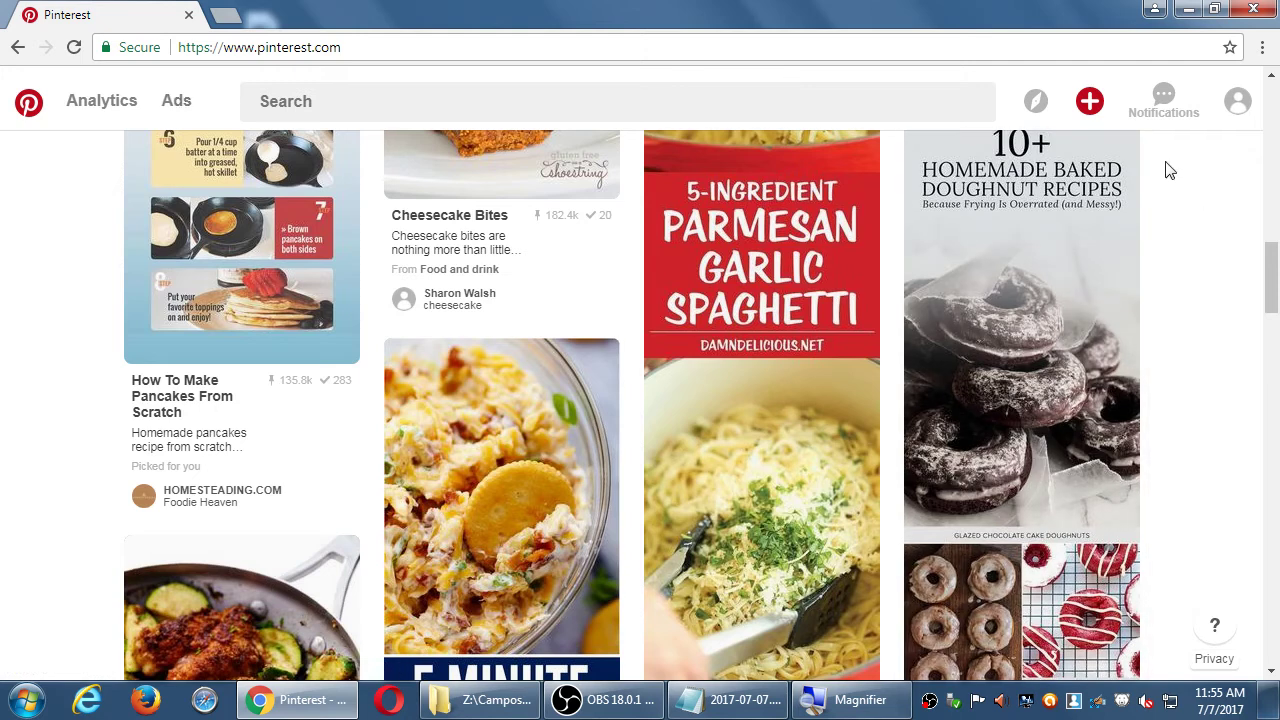
{"action": "left_click", "coordinate": [1096, 116]}
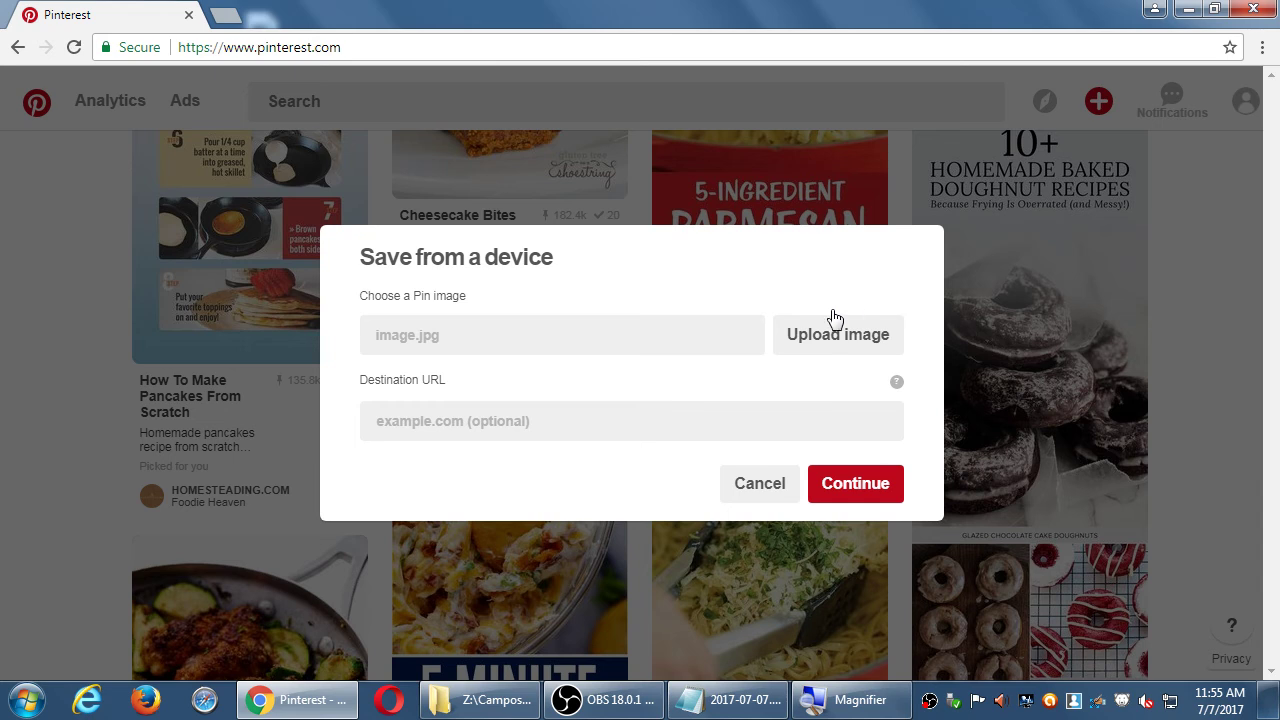
{"action": "left_click", "coordinate": [820, 488]}
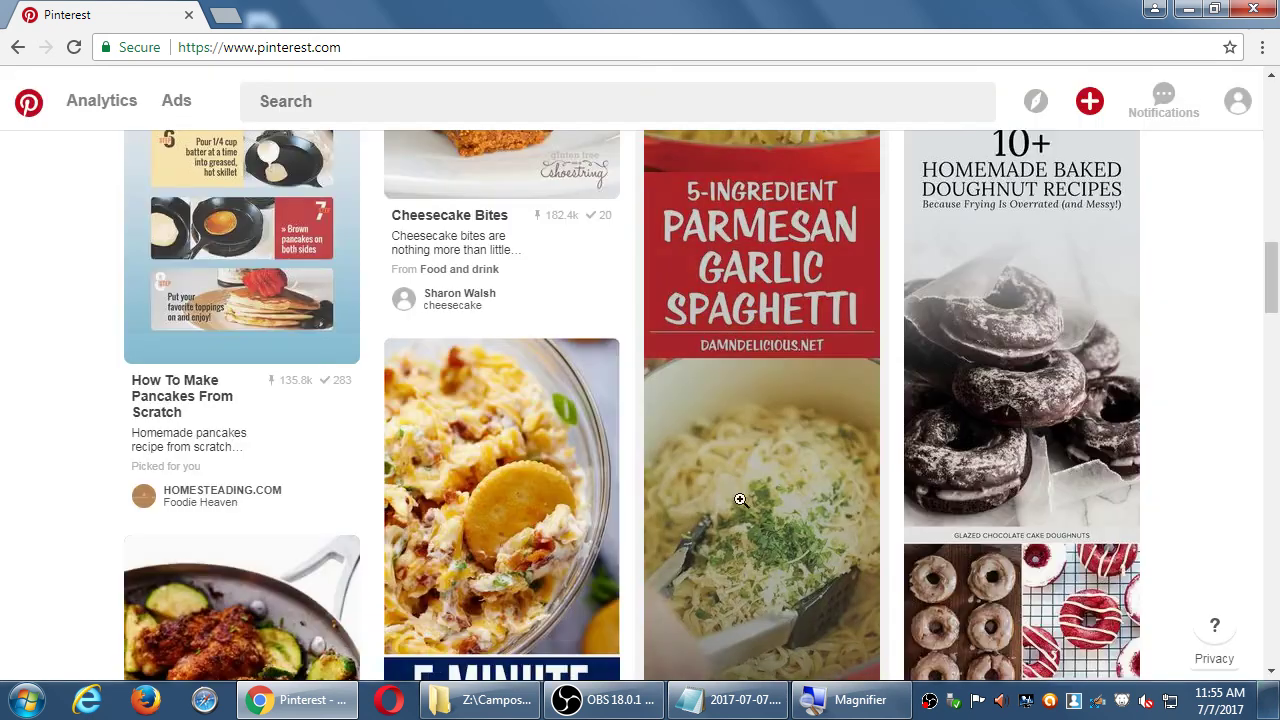
Start creating another pin using the option to save from a website
{"action": "left_click", "coordinate": [1089, 110]}
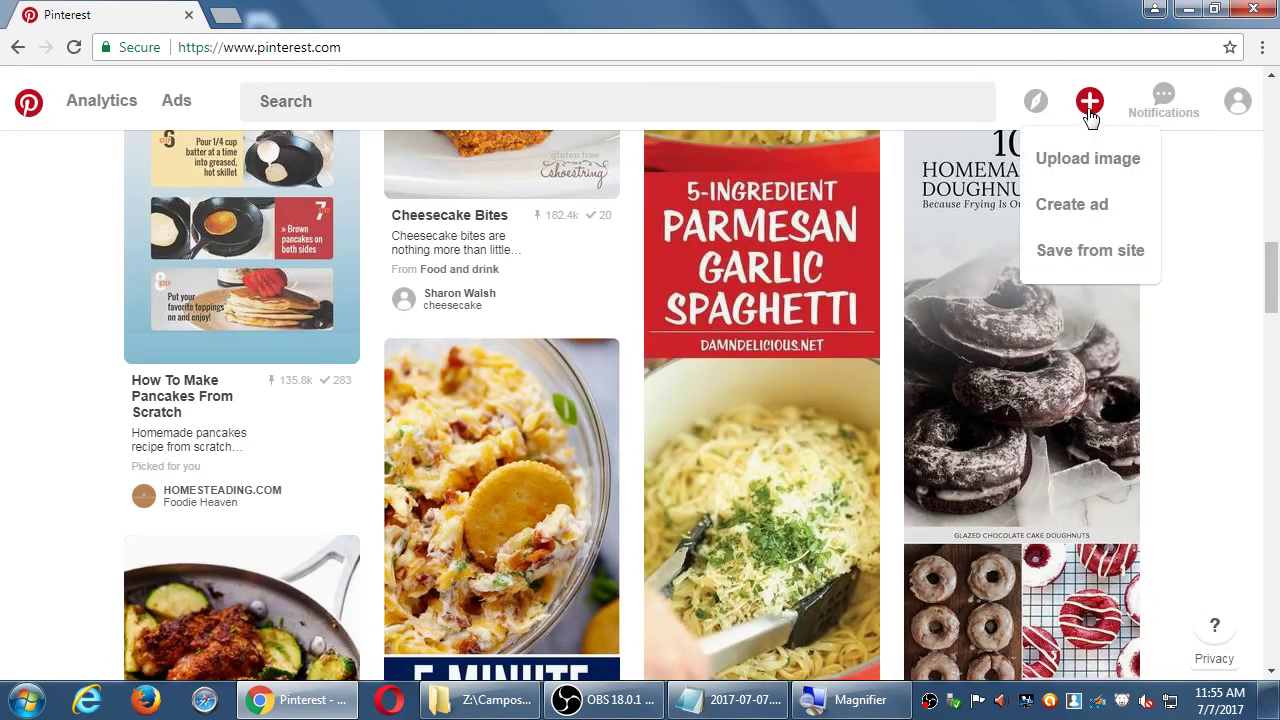
{"action": "double_click", "coordinate": [1083, 108]}
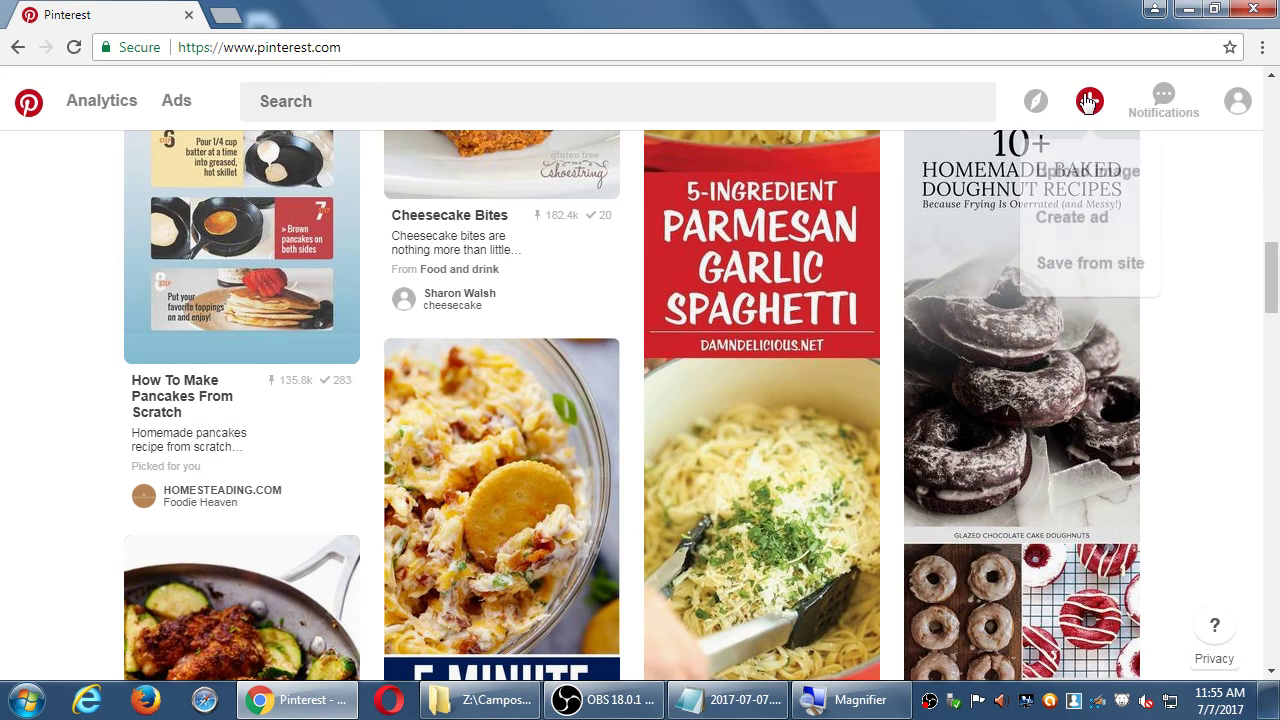
{"action": "left_click", "coordinate": [1083, 258]}
{"action": "left_click", "coordinate": [700, 320]}
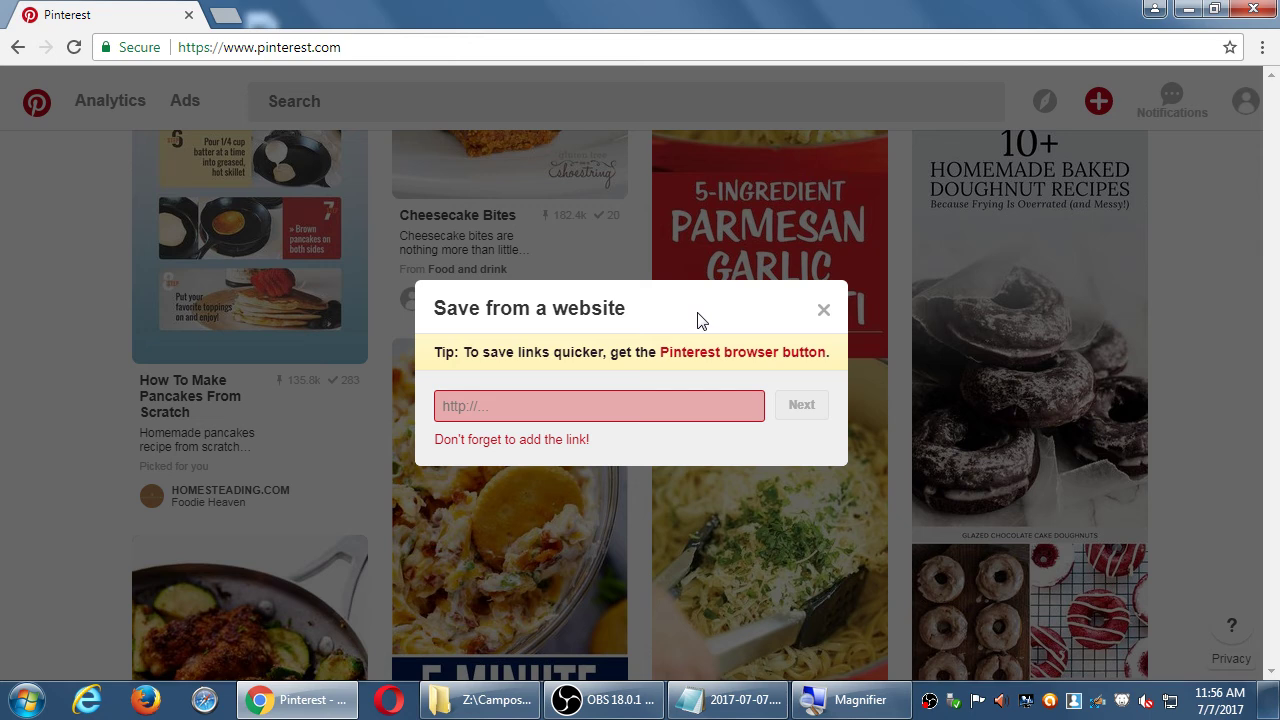
Open vmcink.net in a new browser tab
{"action": "key", "text": "ctrl+t"}
{"action": "type", "text": "vmcink.n"}
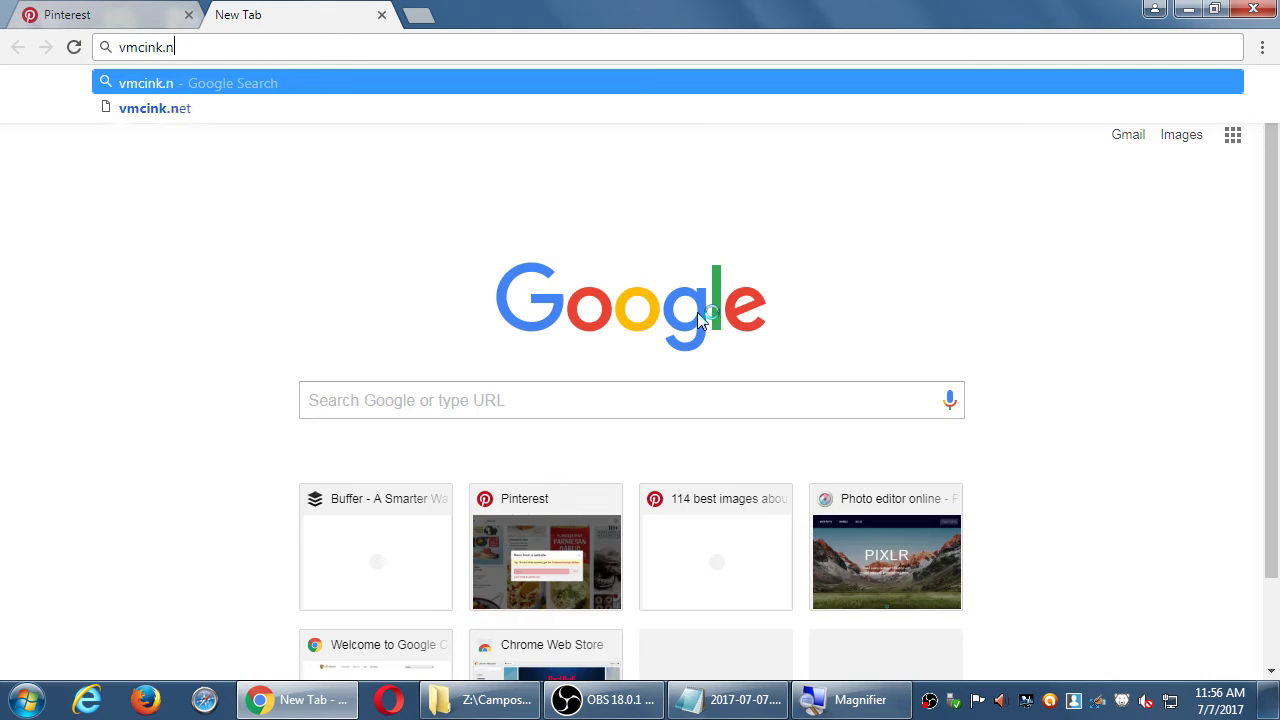
{"action": "type", "text": "et"}
{"action": "key", "text": "Return"}
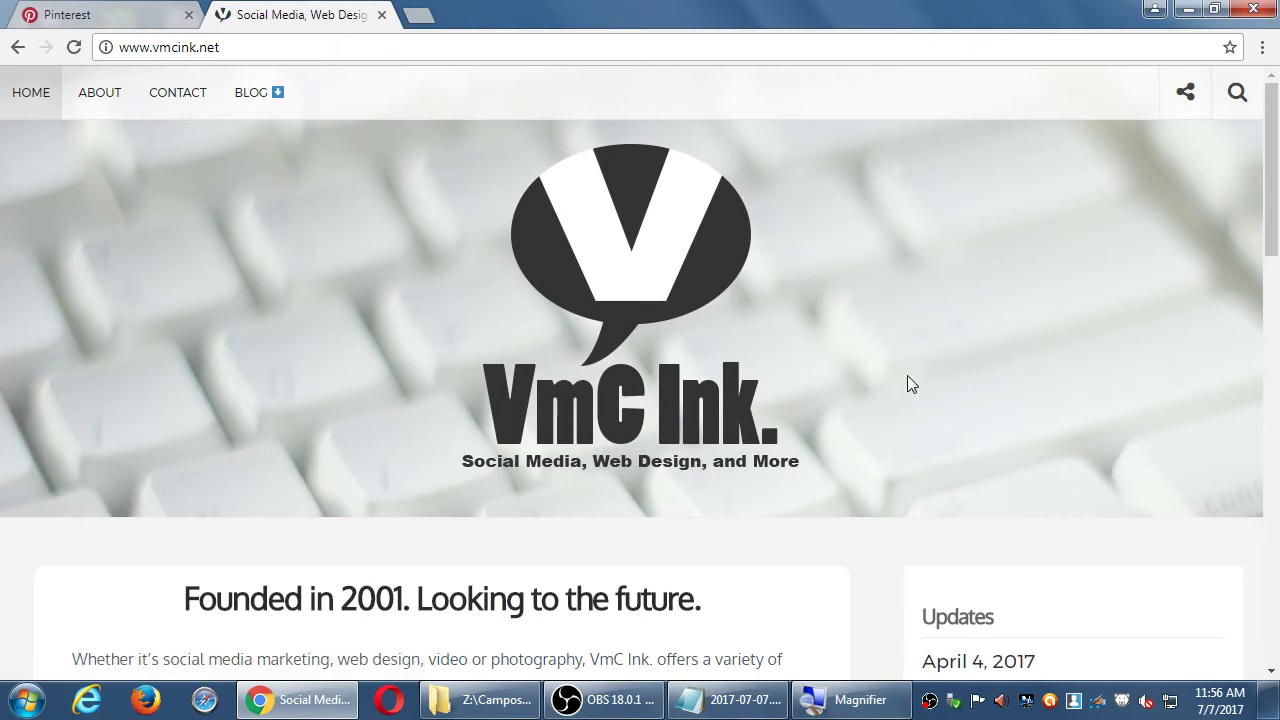
Look through the VmC Ink. homepage, including its introduction, updates, recent posts and pictures near the footer
{"action": "scroll", "coordinate": [910, 380], "scroll_direction": "down", "scroll_amount": 5}
{"action": "scroll", "coordinate": [926, 388], "scroll_direction": "up", "scroll_amount": 5}
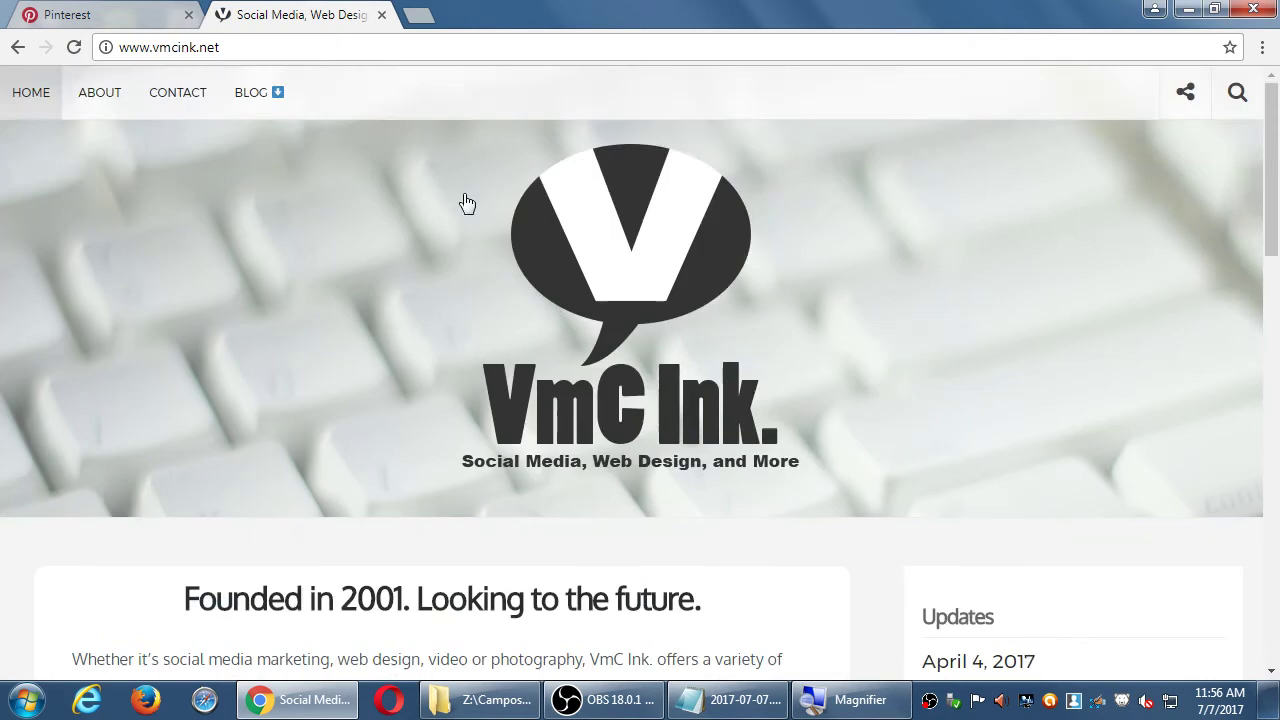
{"action": "left_click", "coordinate": [282, 47]}
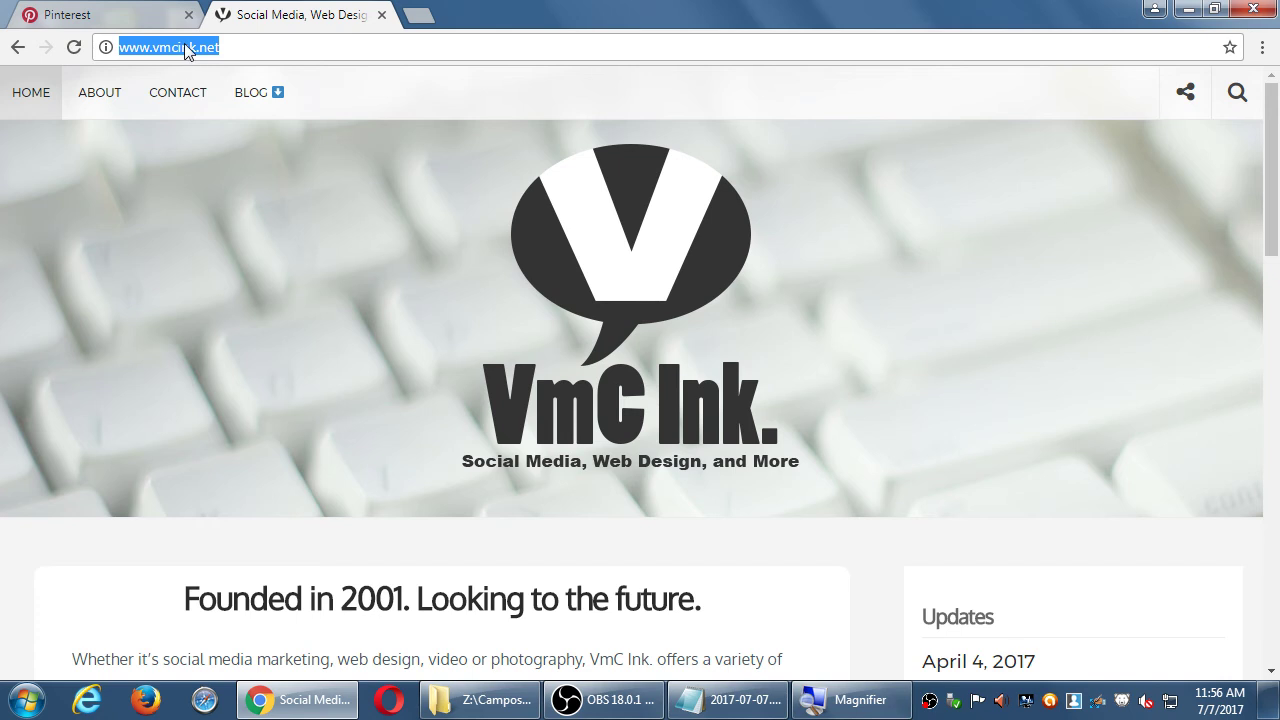
{"action": "scroll", "coordinate": [714, 309], "scroll_direction": "down", "scroll_amount": 6}
{"action": "scroll", "coordinate": [717, 388], "scroll_direction": "down", "scroll_amount": 7}
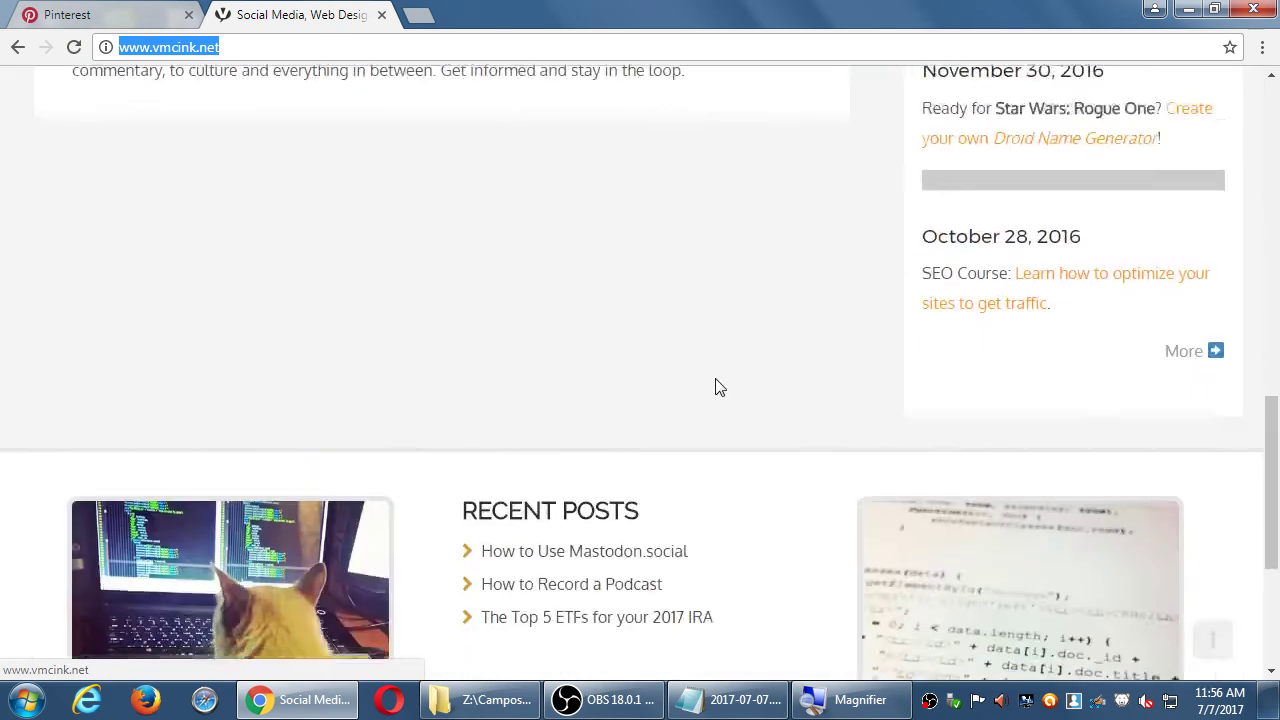
{"action": "scroll", "coordinate": [722, 388], "scroll_direction": "up", "scroll_amount": 1}
{"action": "scroll", "coordinate": [722, 388], "scroll_direction": "up", "scroll_amount": 8}
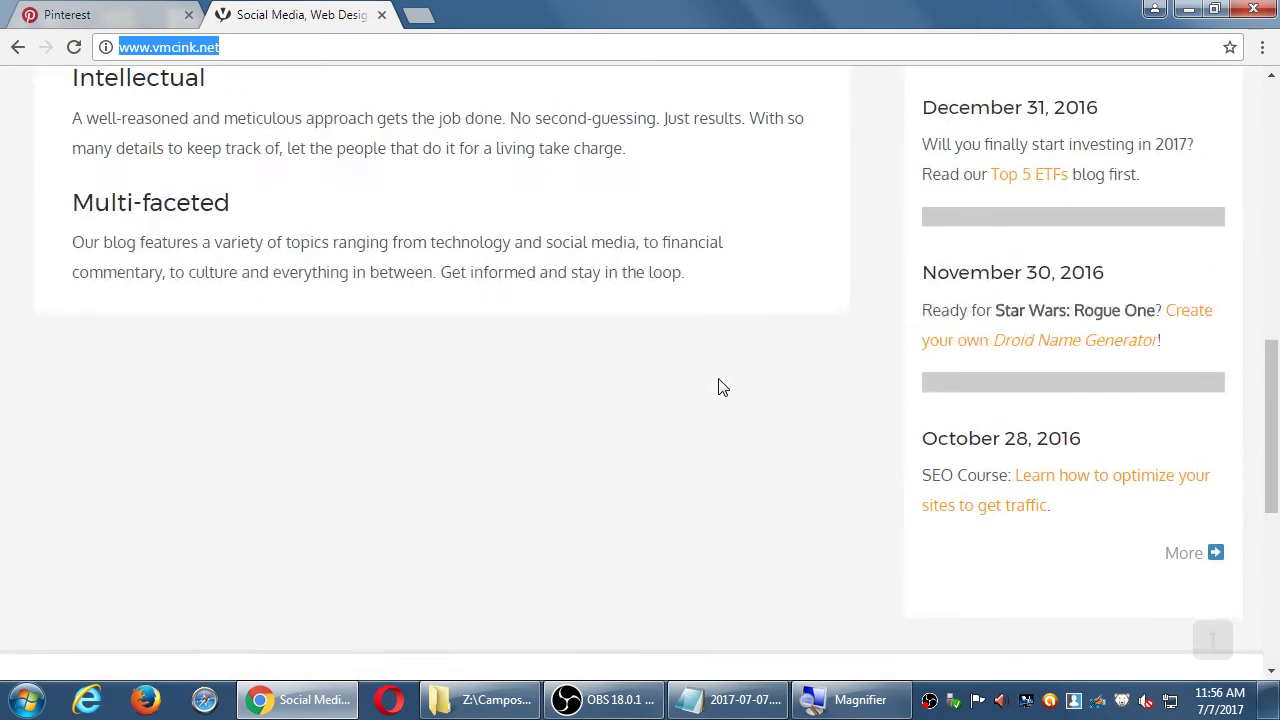
{"action": "scroll", "coordinate": [722, 388], "scroll_direction": "down", "scroll_amount": 7}
{"action": "scroll", "coordinate": [722, 388], "scroll_direction": "down", "scroll_amount": 3}
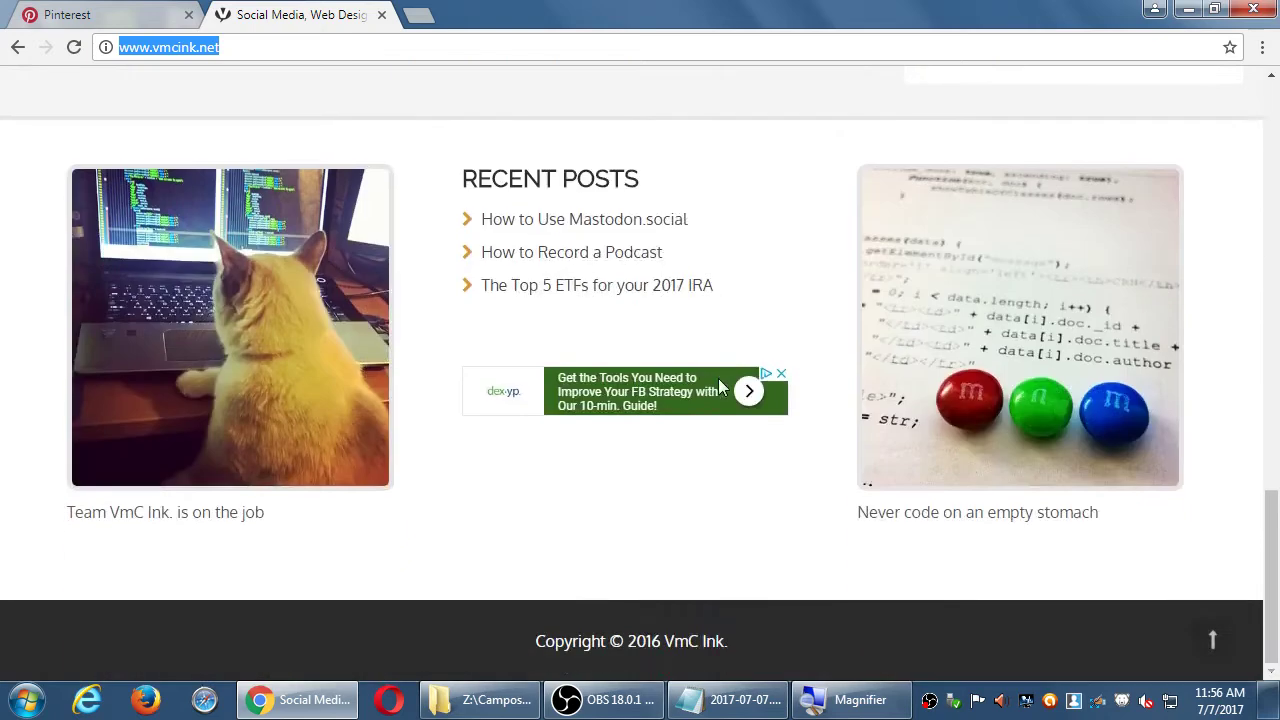
{"action": "scroll", "coordinate": [722, 388], "scroll_direction": "up", "scroll_amount": 8}
{"action": "scroll", "coordinate": [722, 388], "scroll_direction": "up", "scroll_amount": 4}
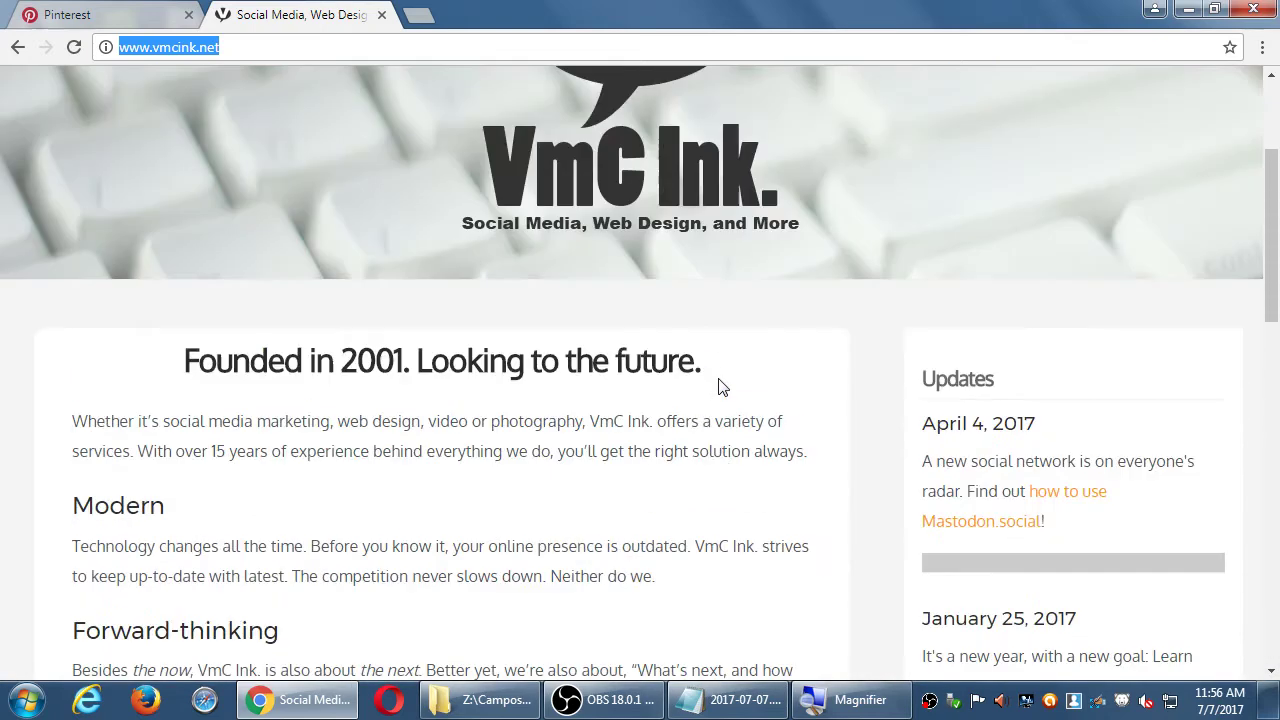
{"action": "scroll", "coordinate": [700, 370], "scroll_direction": "down", "scroll_amount": 1}
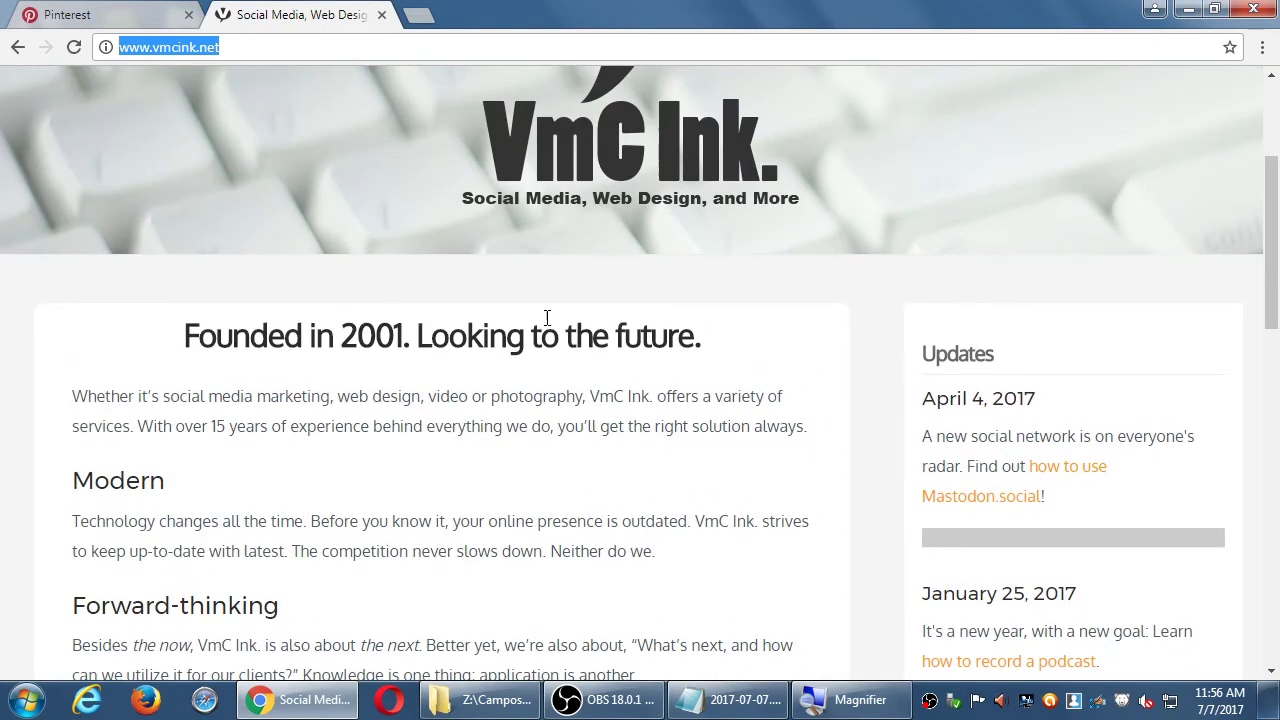
Open the "how to record a podcast" article from the January 25, 2017 update on the VmC Ink. homepage
{"action": "left_click", "coordinate": [120, 16]}
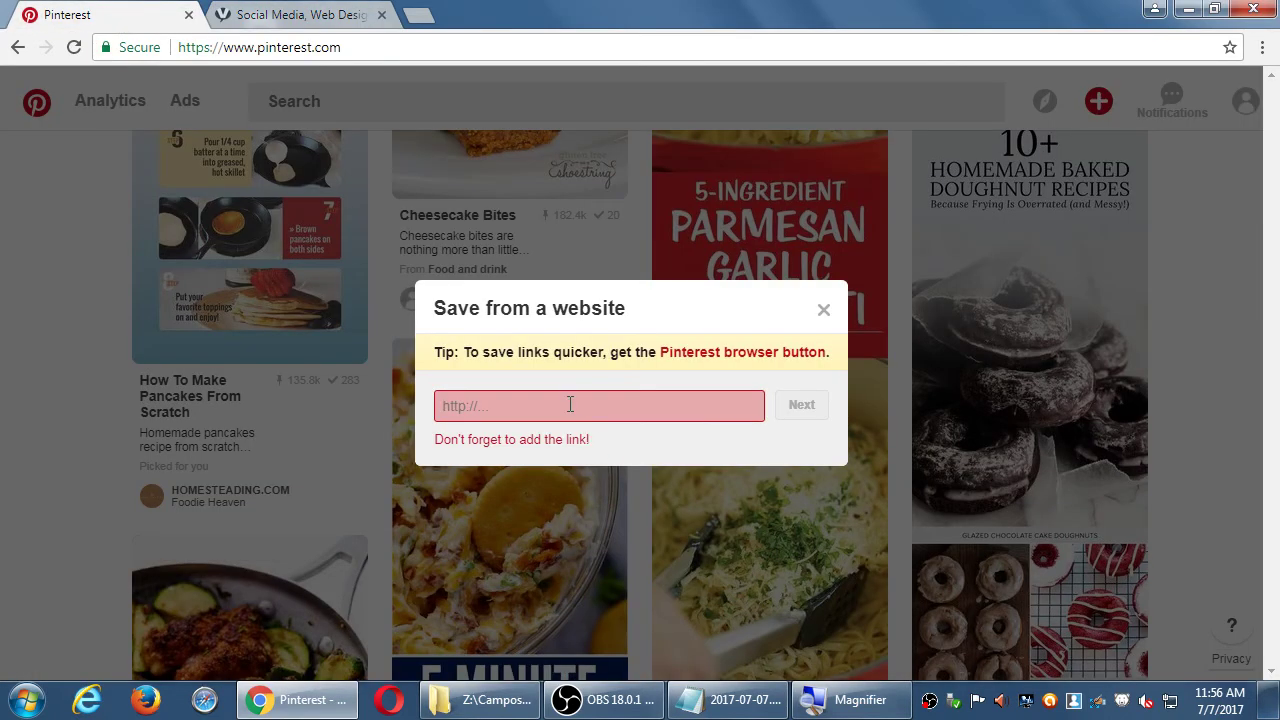
{"action": "left_click", "coordinate": [335, 14]}
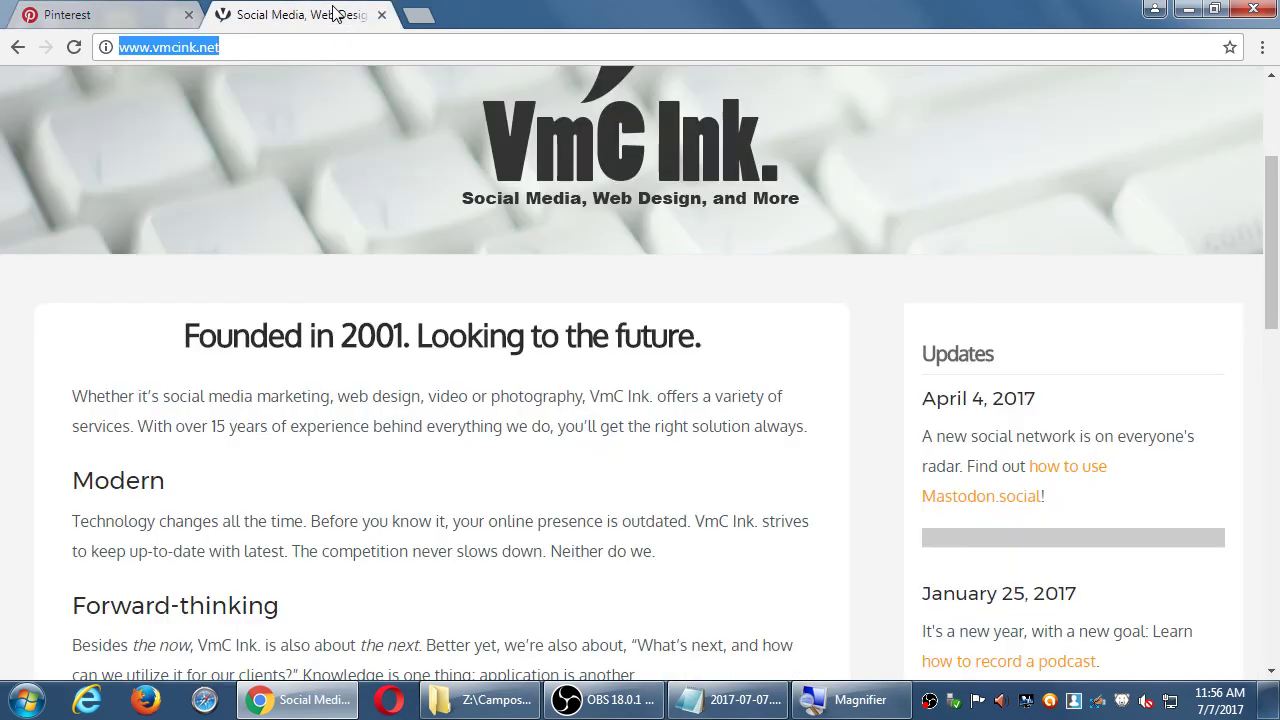
{"action": "scroll", "coordinate": [889, 118], "scroll_direction": "down", "scroll_amount": 2}
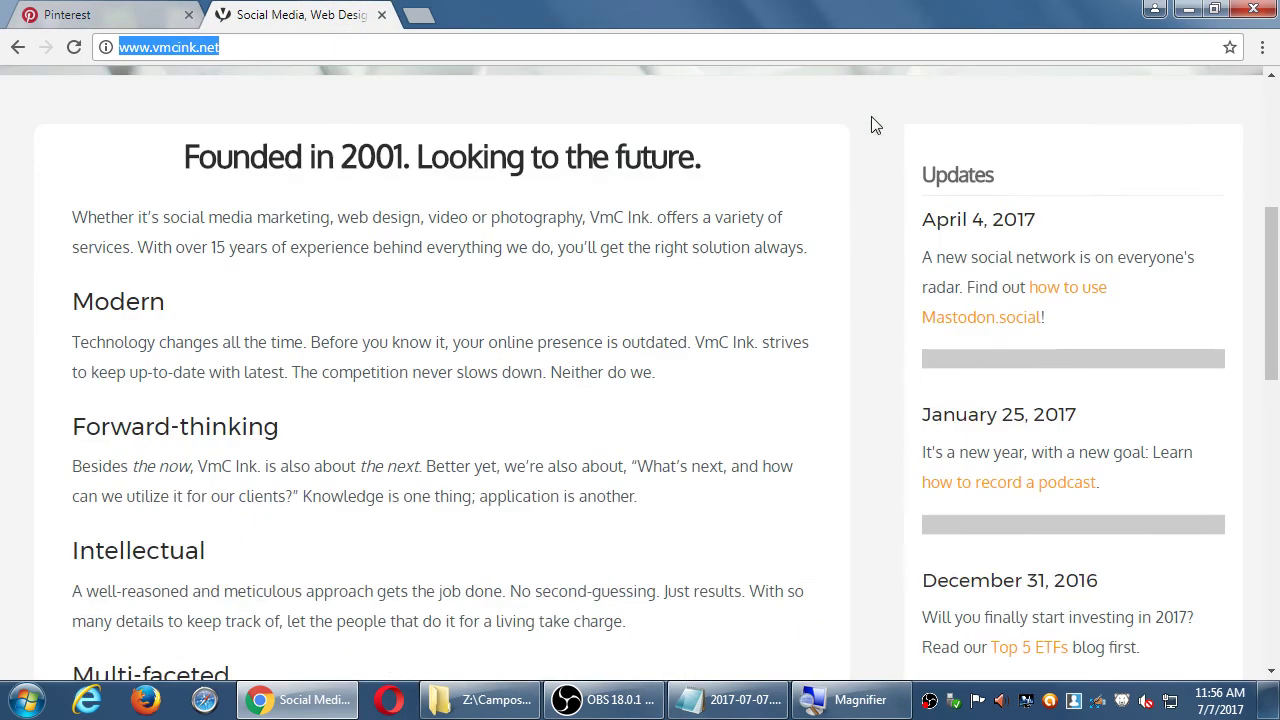
{"action": "left_click", "coordinate": [985, 483]}
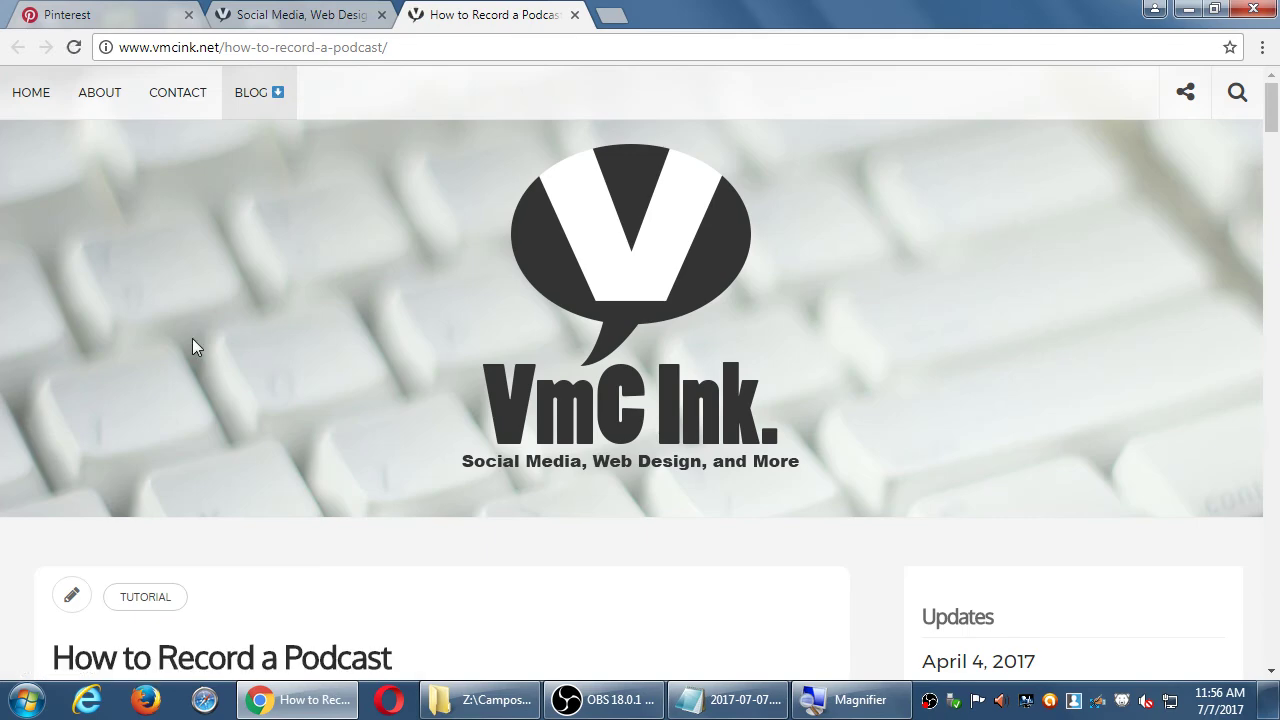
Copy the podcast article's web address into Pinterest's Save from a website dialog and continue to the image choices
{"action": "left_click", "coordinate": [338, 49]}
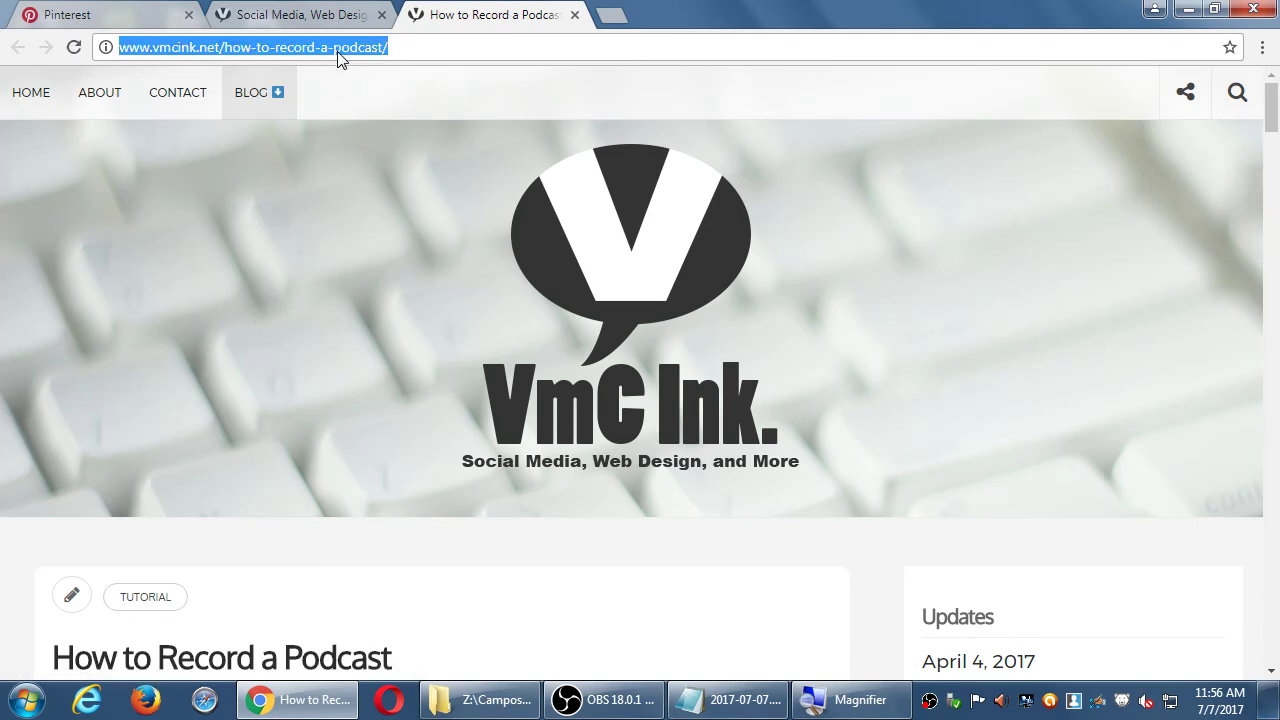
{"action": "right_click", "coordinate": [338, 58]}
{"action": "left_click", "coordinate": [349, 127]}
{"action": "left_click", "coordinate": [168, 27]}
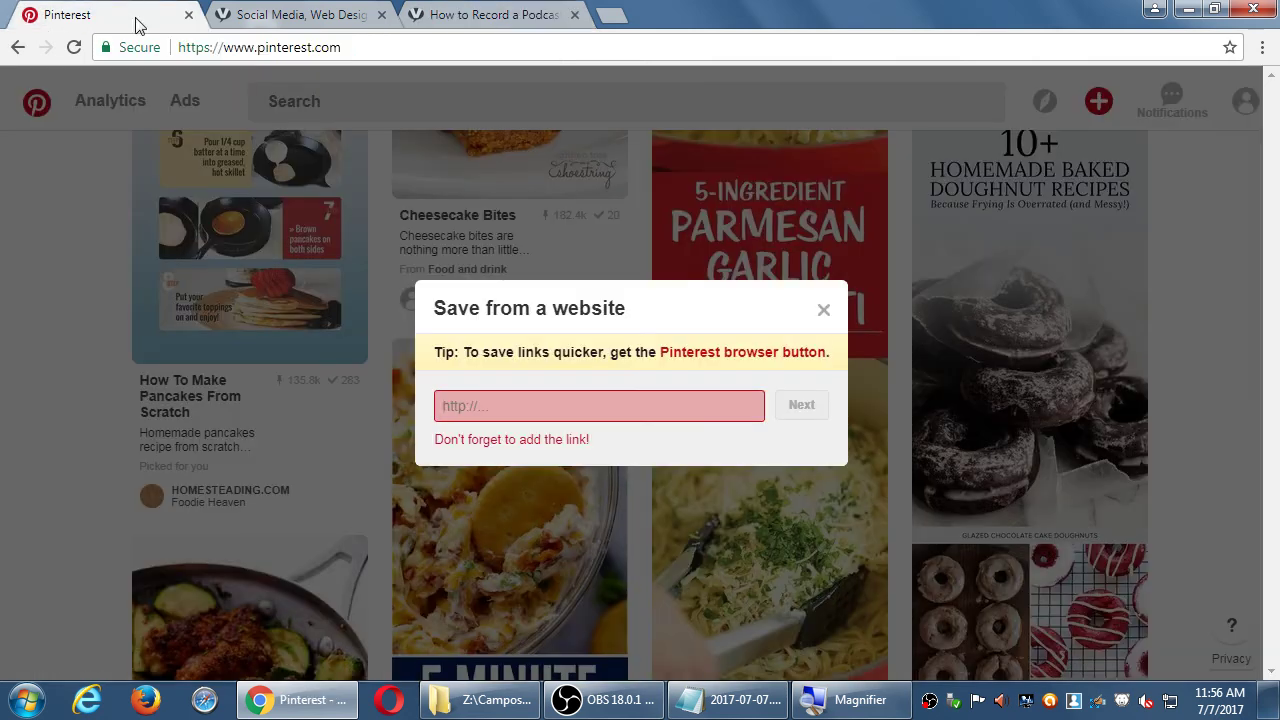
{"action": "left_click", "coordinate": [497, 410]}
{"action": "key", "text": "ctrl+v"}
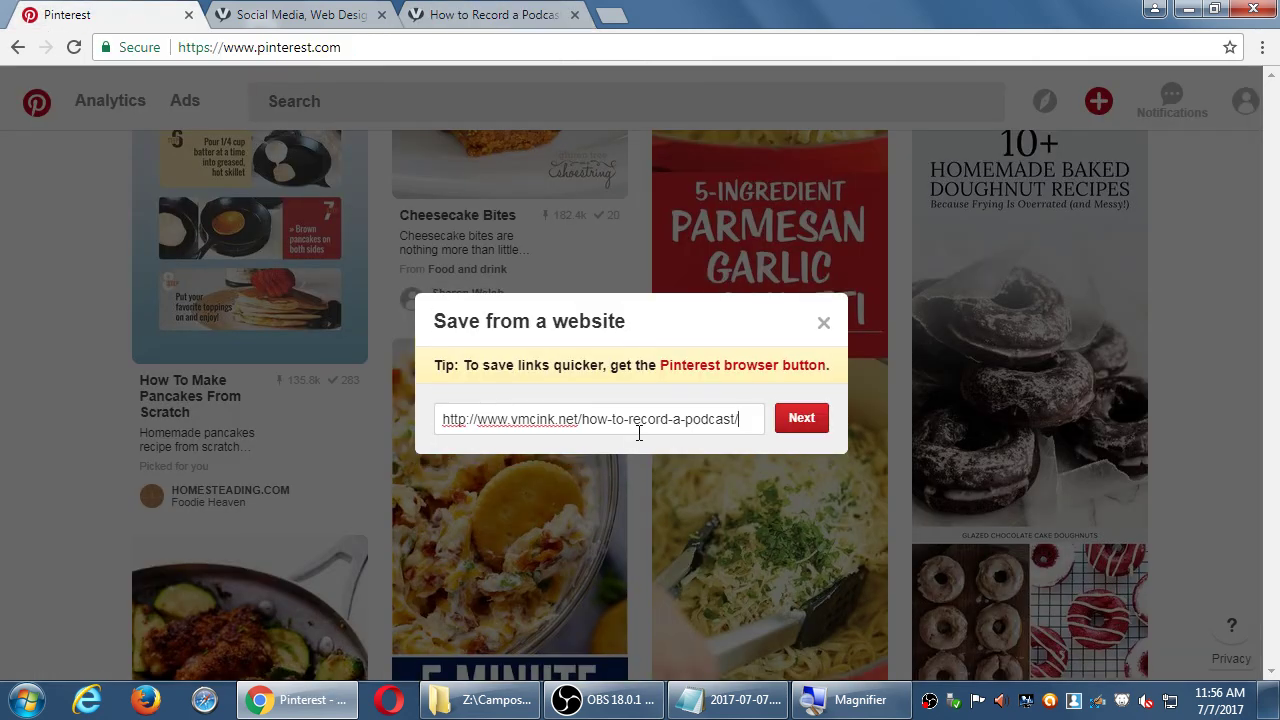
{"action": "left_click", "coordinate": [803, 420]}
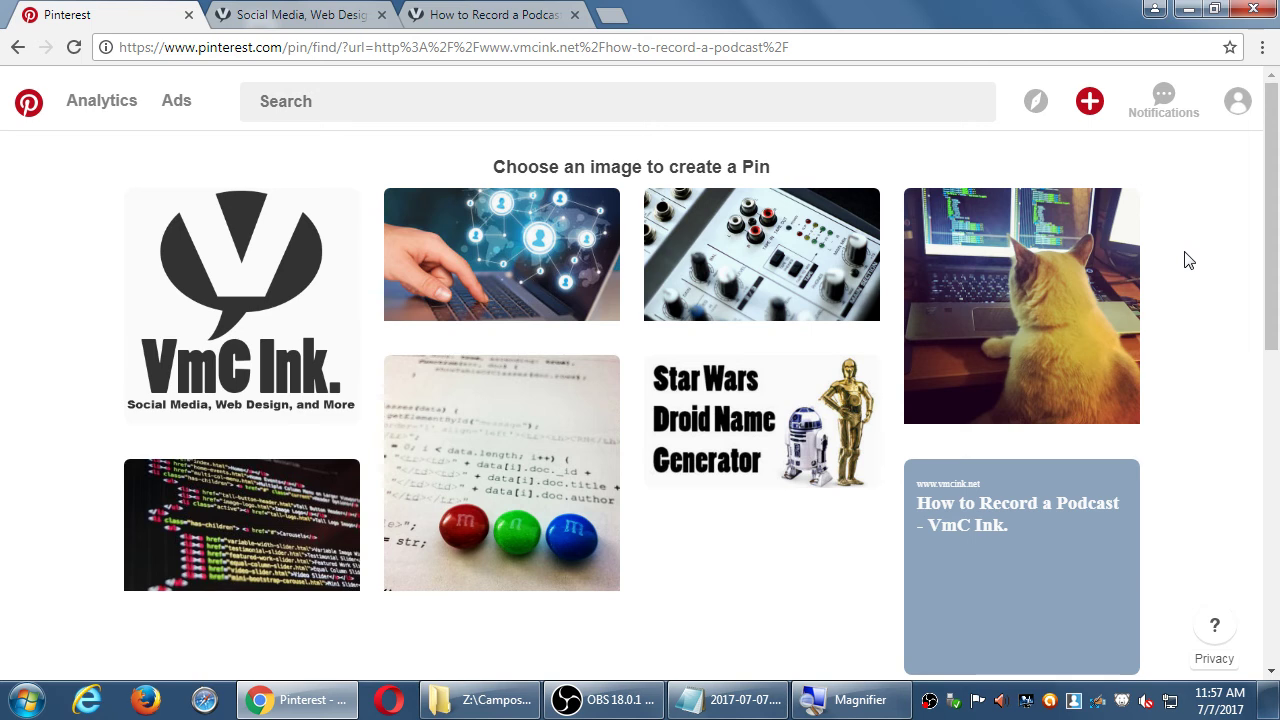
Look through the podcast article from its header image down to the footer pictures, comparing them with Pinterest's image choices
{"action": "key", "text": "ctrl+Tab"}
{"action": "key", "text": "ctrl+Tab"}
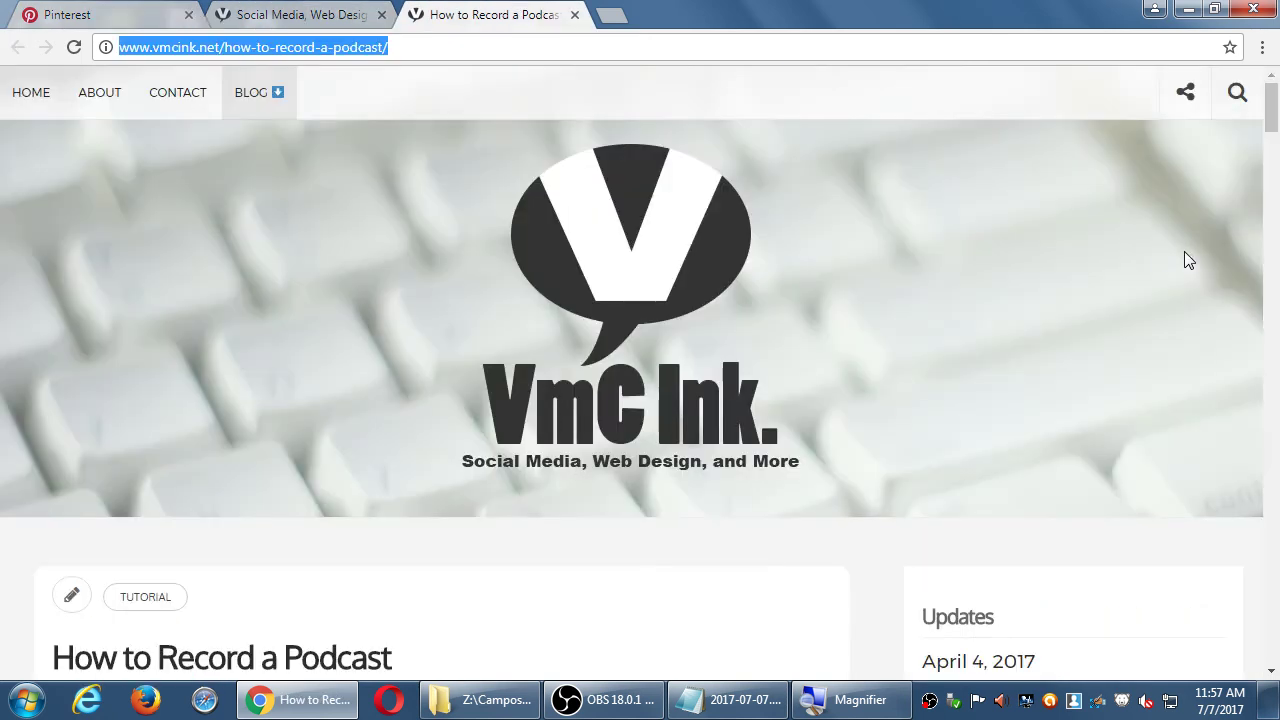
{"action": "left_click", "coordinate": [882, 493]}
{"action": "scroll", "coordinate": [882, 493], "scroll_direction": "down", "scroll_amount": 2}
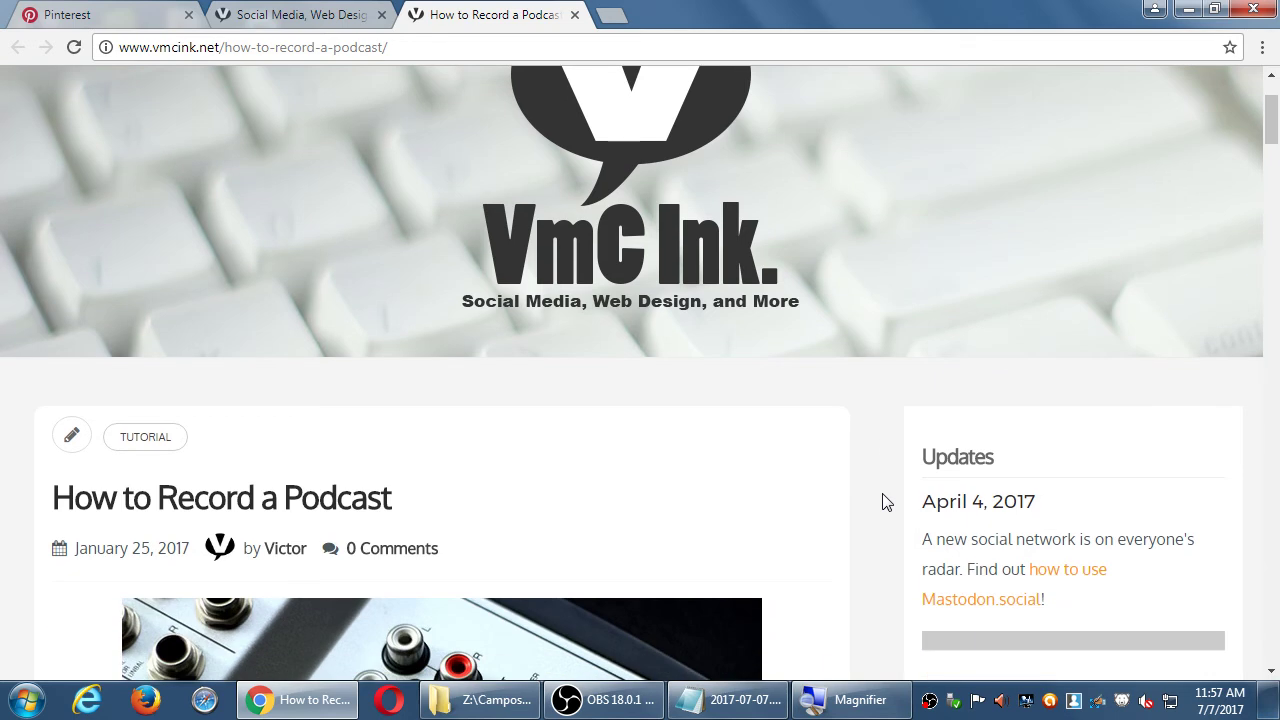
{"action": "scroll", "coordinate": [882, 501], "scroll_direction": "down", "scroll_amount": 2}
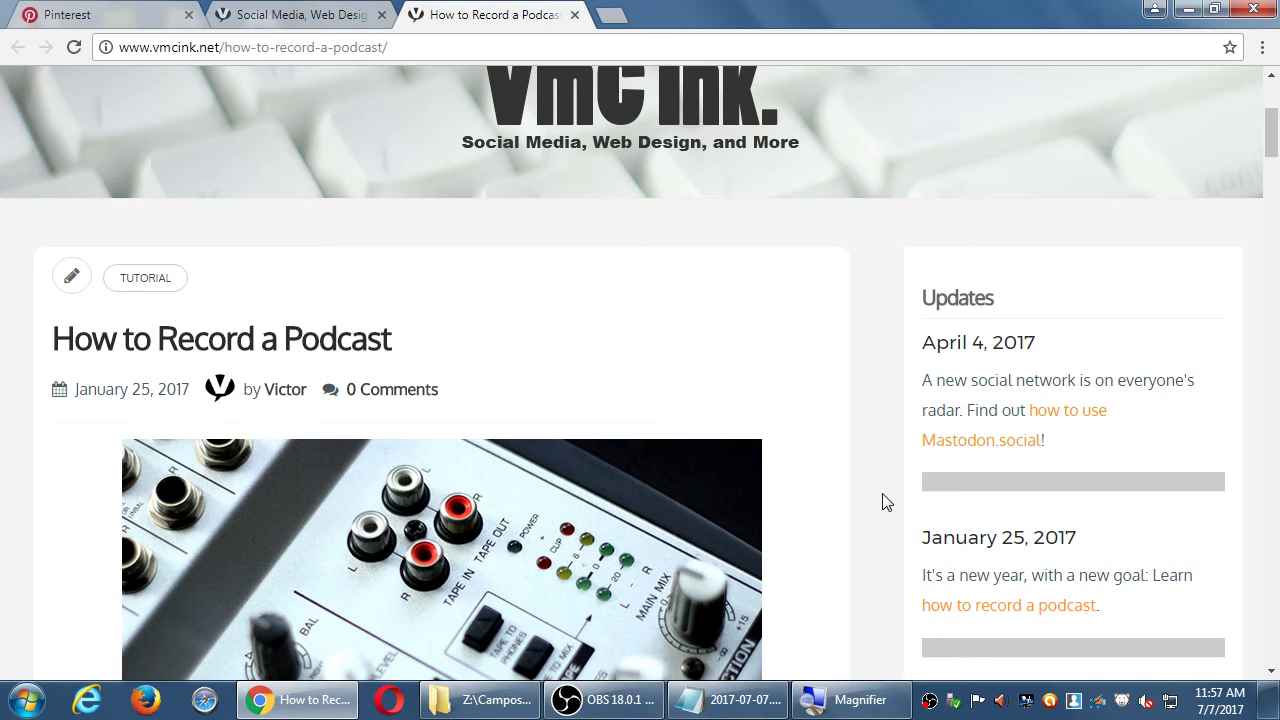
{"action": "key", "text": "ctrl+1"}
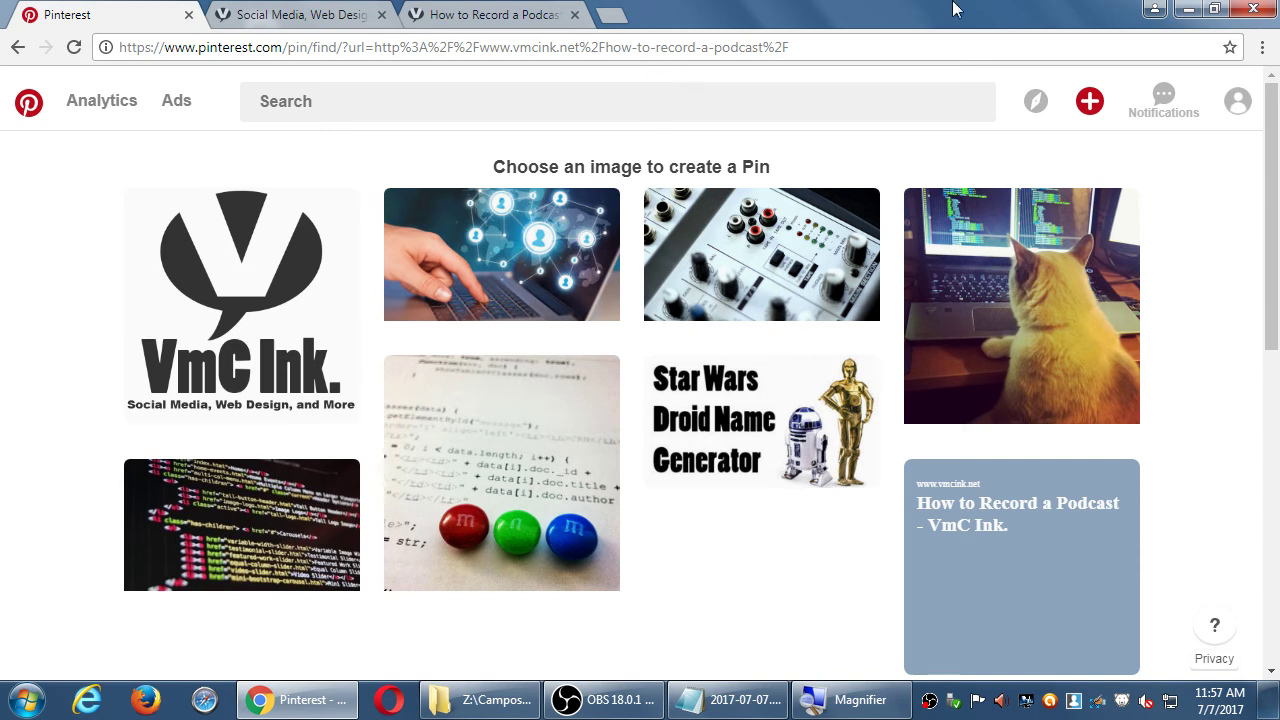
{"action": "left_click", "coordinate": [492, 16]}
{"action": "scroll", "coordinate": [560, 480], "scroll_direction": "down", "scroll_amount": 15}
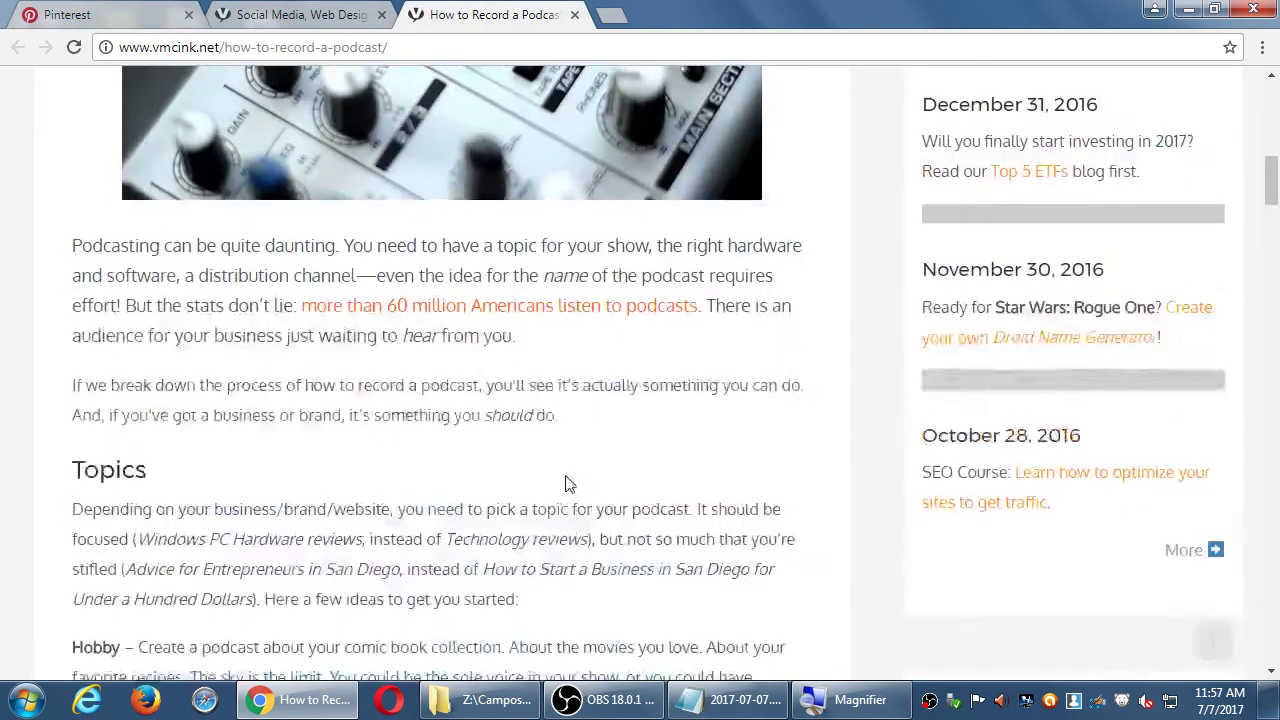
{"action": "scroll", "coordinate": [575, 468], "scroll_direction": "up", "scroll_amount": 15}
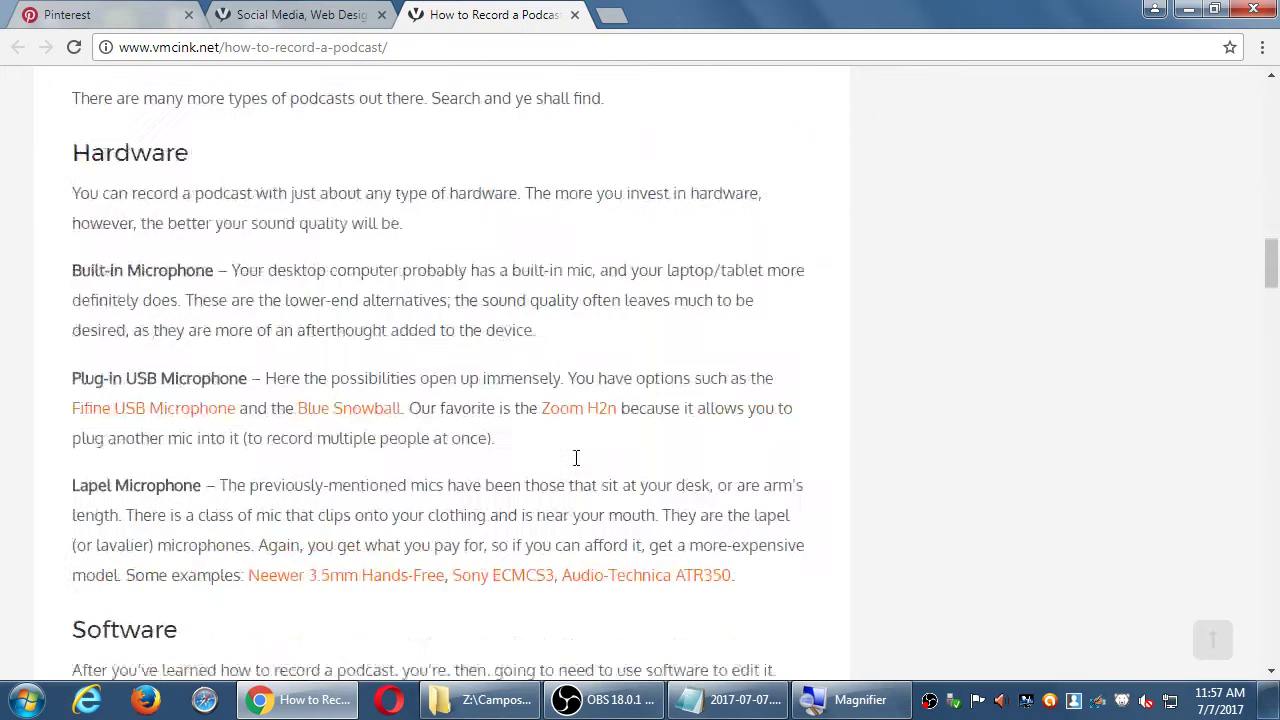
{"action": "scroll", "coordinate": [580, 463], "scroll_direction": "down", "scroll_amount": 20}
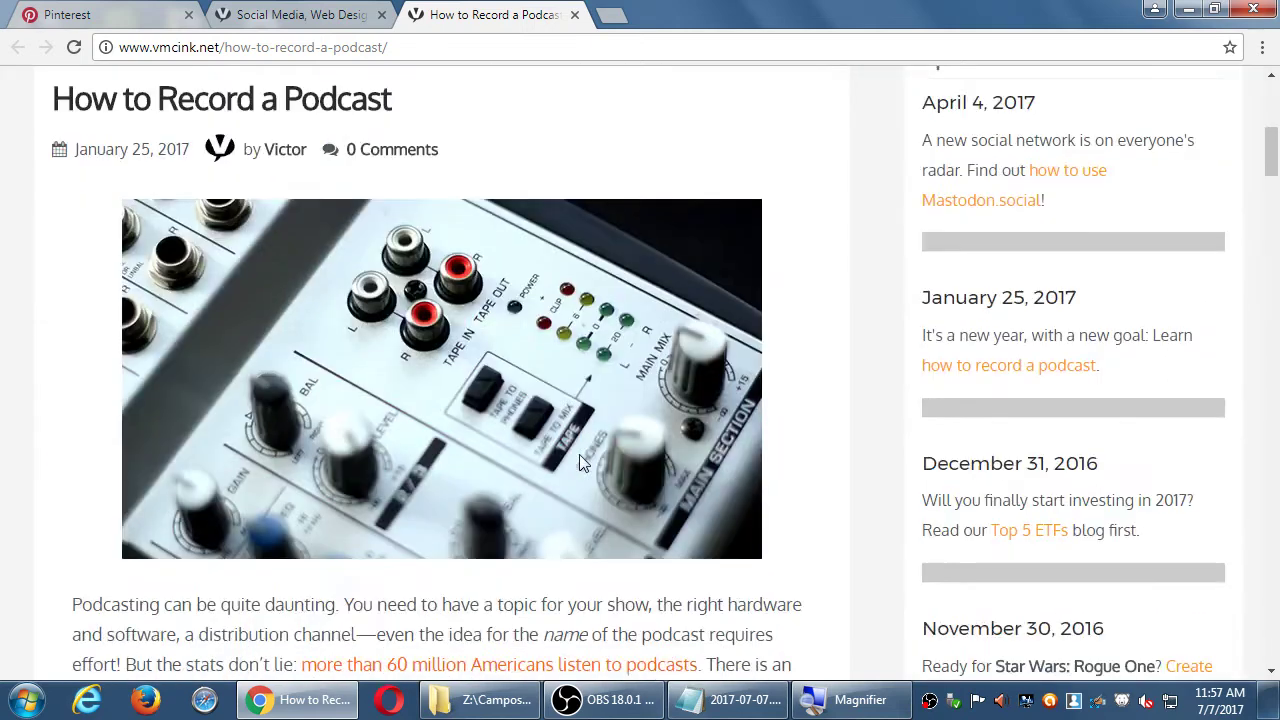
{"action": "scroll", "coordinate": [572, 464], "scroll_direction": "down", "scroll_amount": 5}
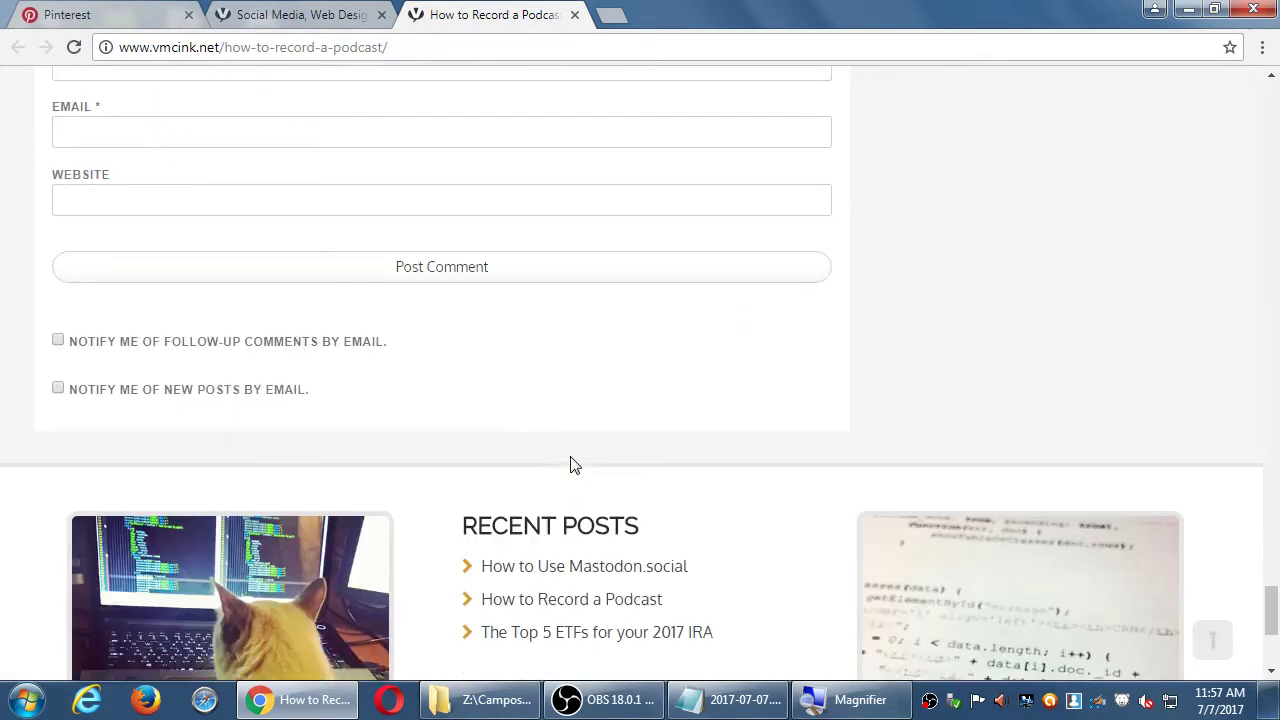
{"action": "key", "text": "ctrl+Tab"}
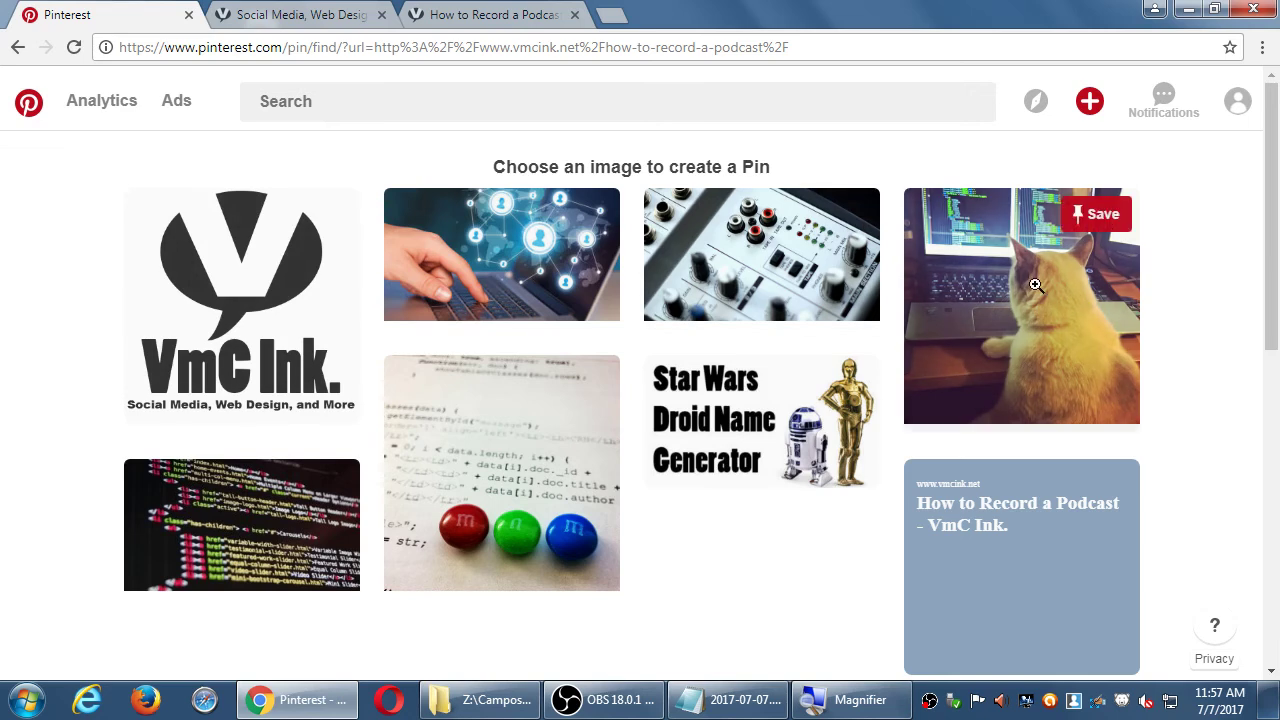
Choose the audio mixer image from the podcast article's pictures to save as a Pin
{"action": "scroll", "coordinate": [1034, 288], "scroll_direction": "down", "scroll_amount": 5}
{"action": "scroll", "coordinate": [1034, 288], "scroll_direction": "up", "scroll_amount": 5}
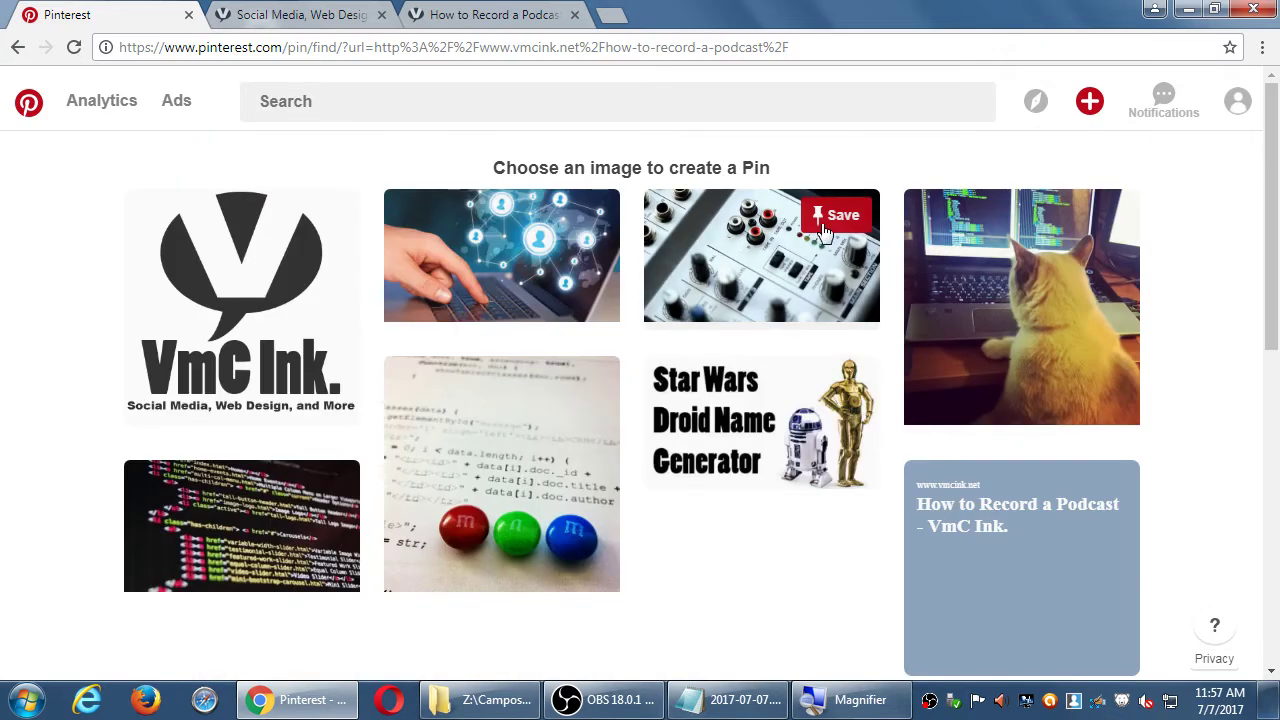
{"action": "left_click", "coordinate": [823, 229]}
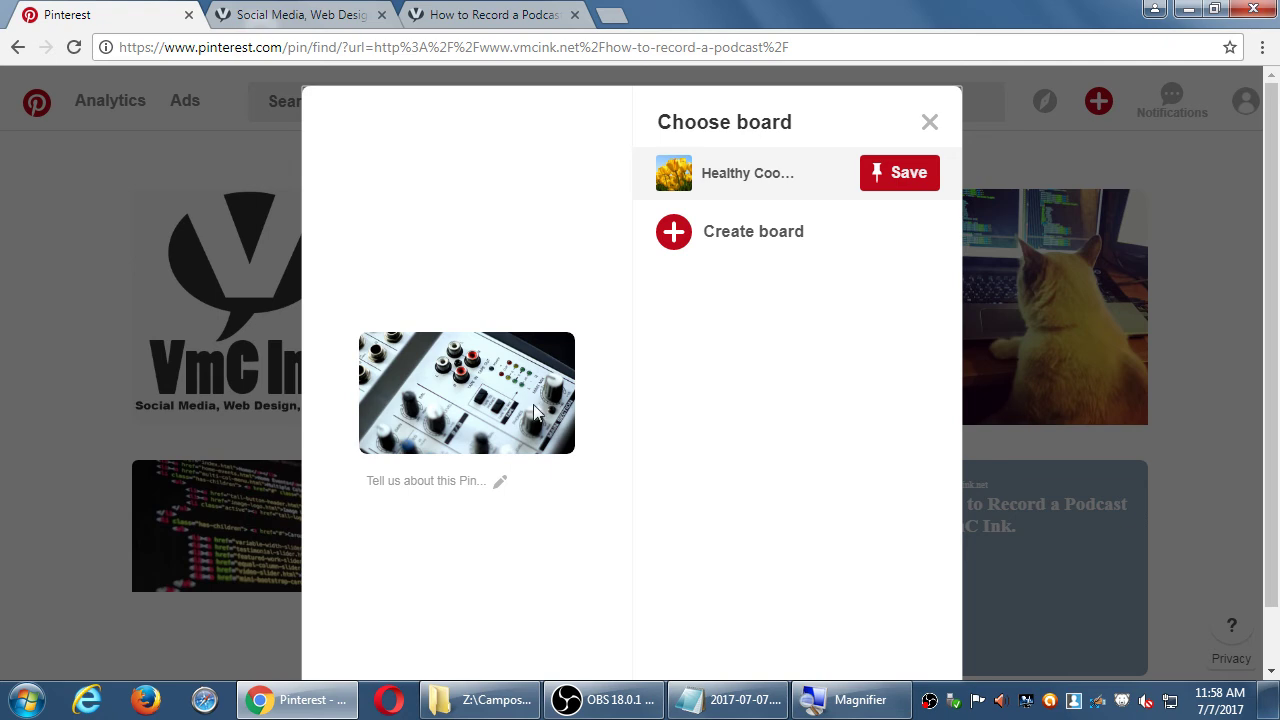
Recheck the podcast article's page and web address, and return to the Pin's board choices
{"action": "left_click", "coordinate": [470, 12]}
{"action": "left_click", "coordinate": [376, 47]}
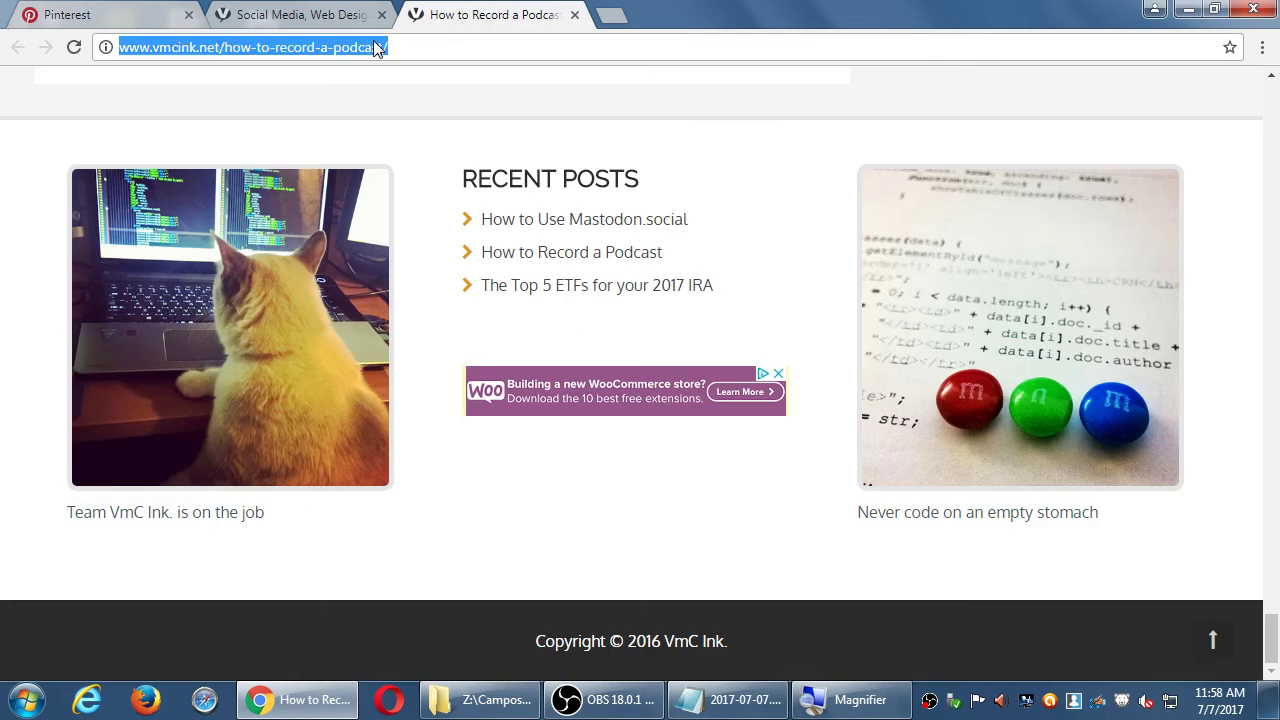
{"action": "scroll", "coordinate": [403, 306], "scroll_direction": "up", "scroll_amount": 20}
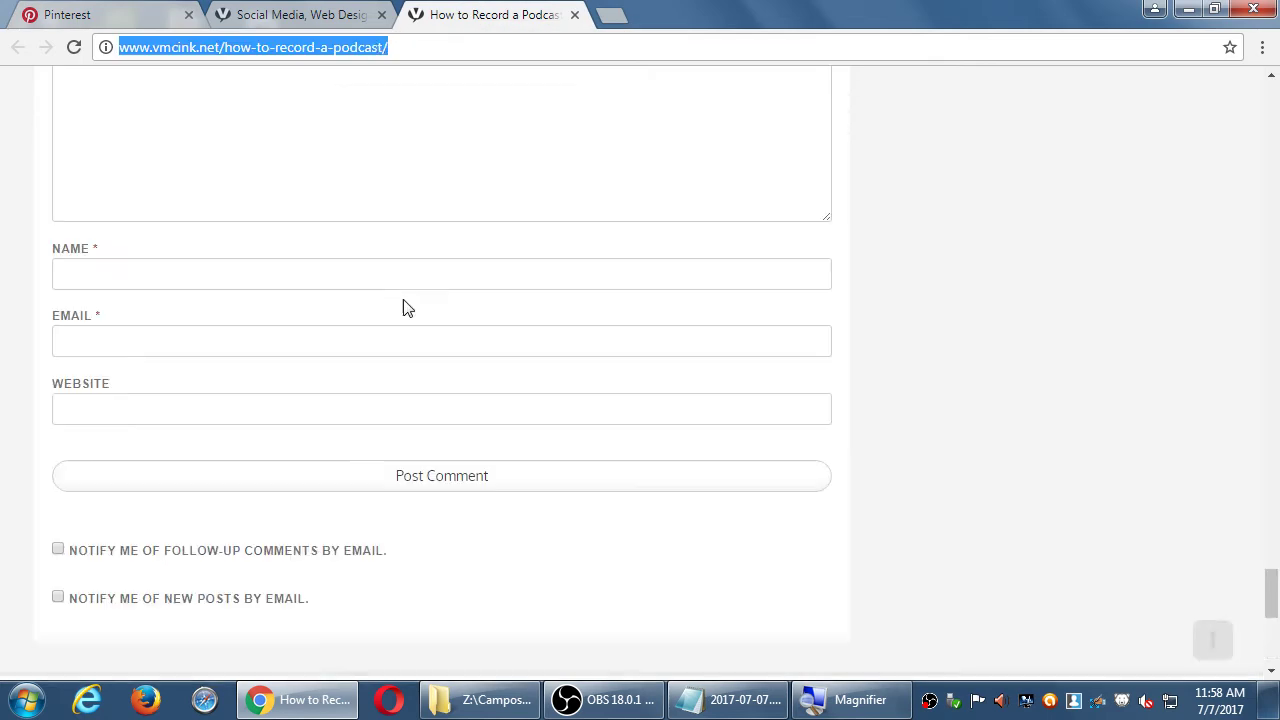
{"action": "left_click", "coordinate": [112, 12]}
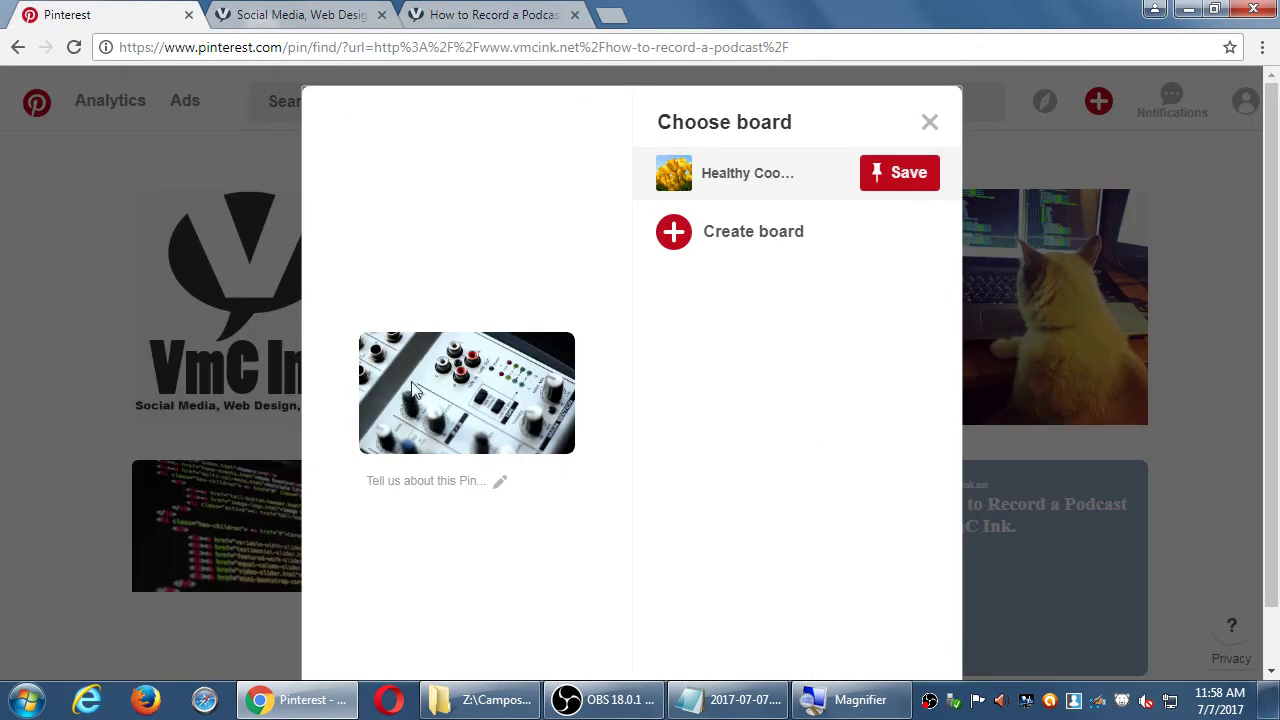
Describe the mixer Pin as "How to record a podcast for beginners."
{"action": "left_click", "coordinate": [417, 481]}
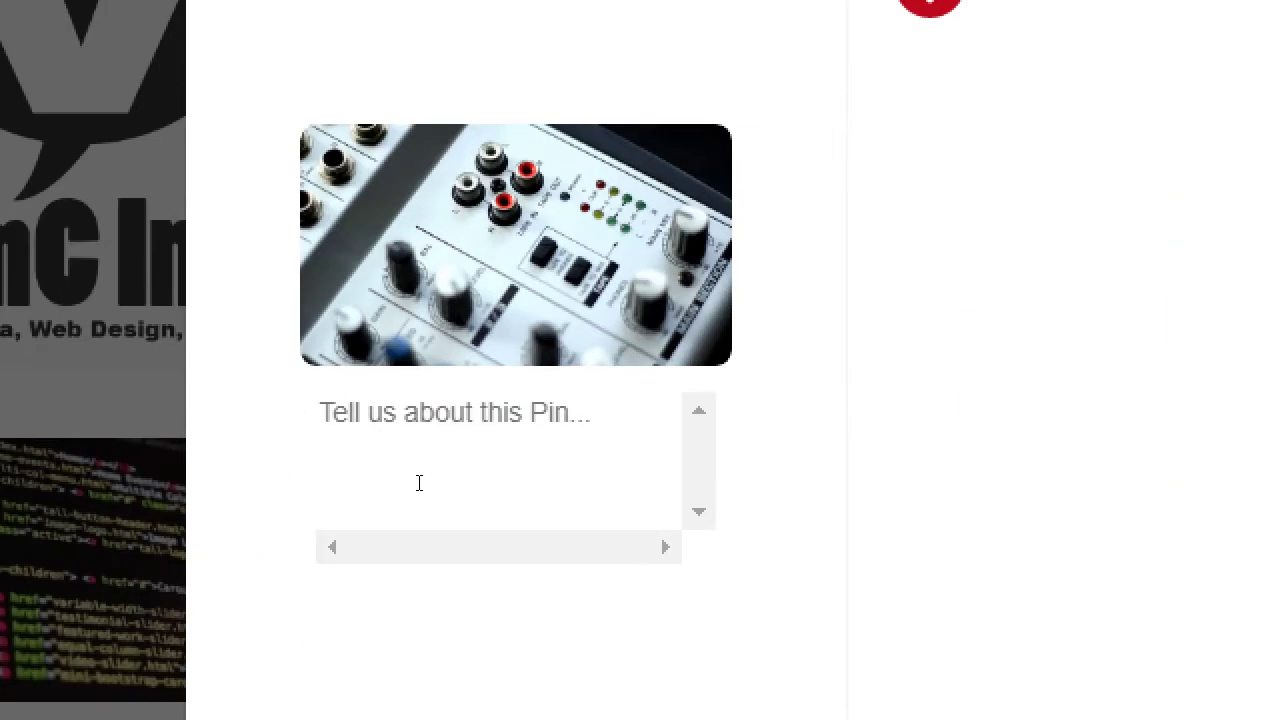
{"action": "type", "text": "How to "}
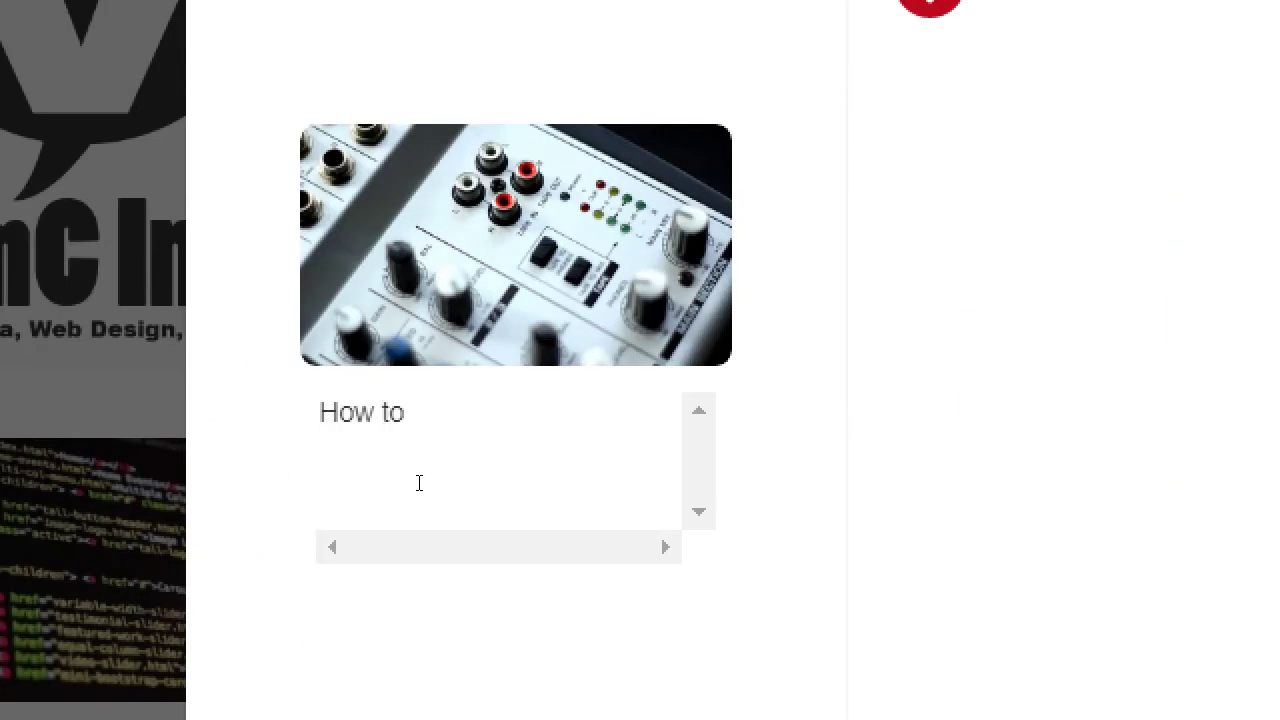
{"action": "type", "text": "record a pos"}
{"action": "key", "text": "BackSpace"}
{"action": "type", "text": "d"}
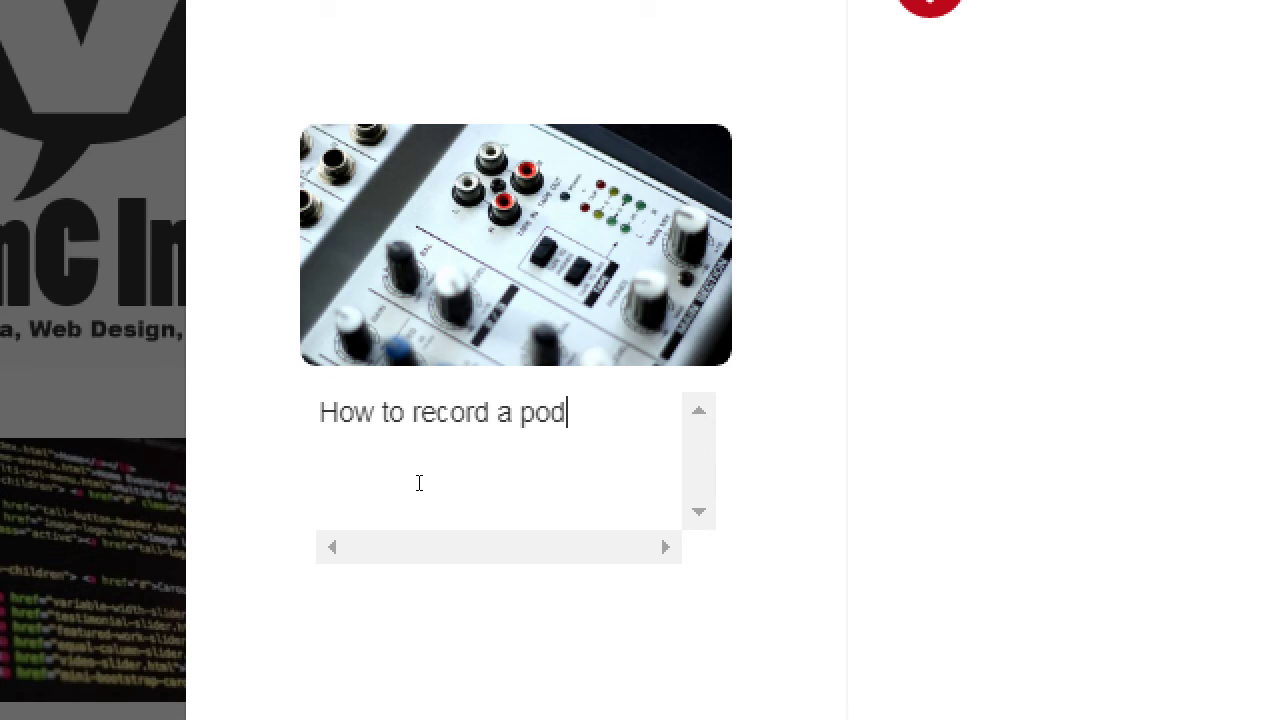
{"action": "type", "text": "cast."}
{"action": "key", "text": "BackSpace"}
{"action": "key", "text": "BackSpace"}
{"action": "type", "text": "beginners."}
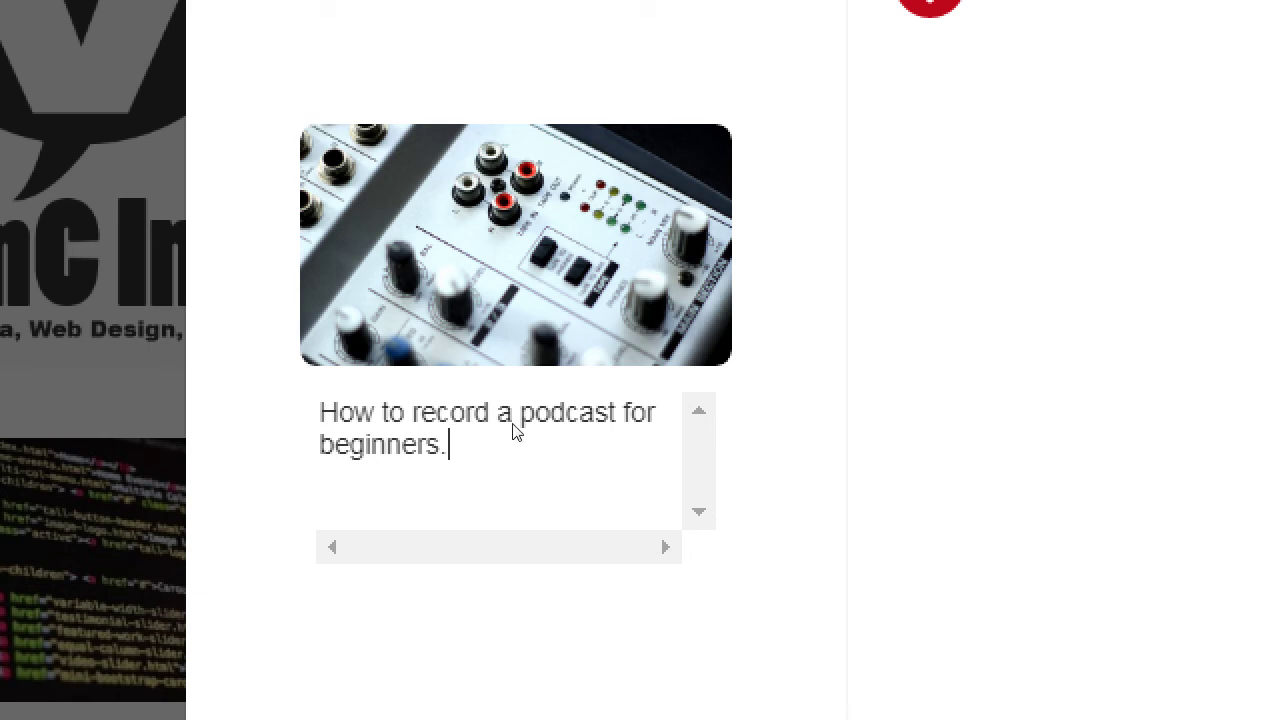
{"action": "key", "text": "super+minus"}
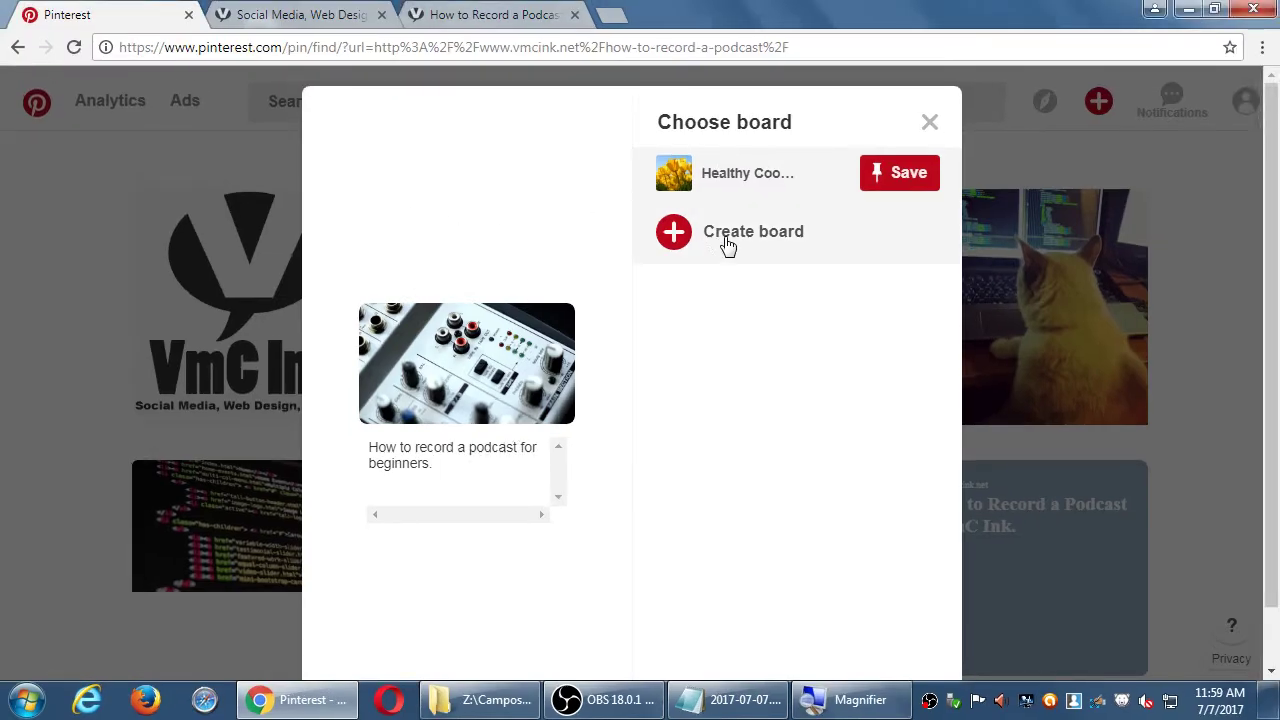
Save the Pin to a new non-secret board named "Great How-To Articles"
{"action": "left_click", "coordinate": [752, 236]}
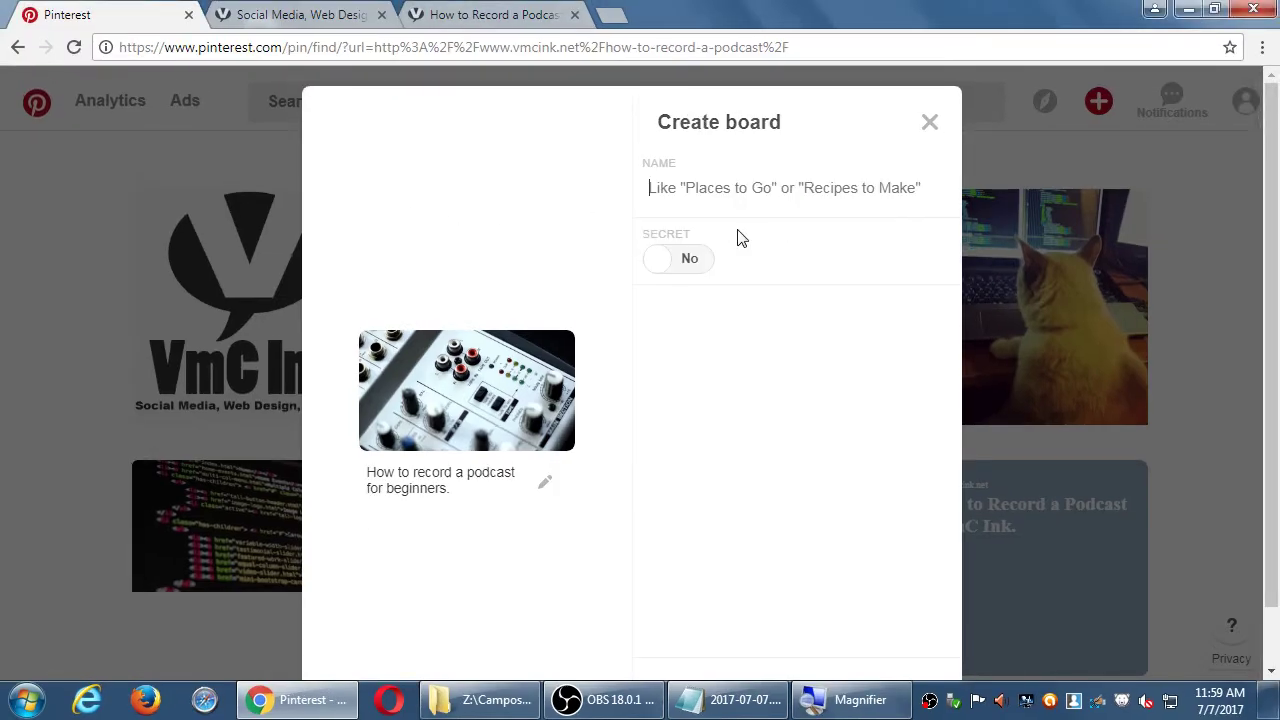
{"action": "type", "text": "Gre"}
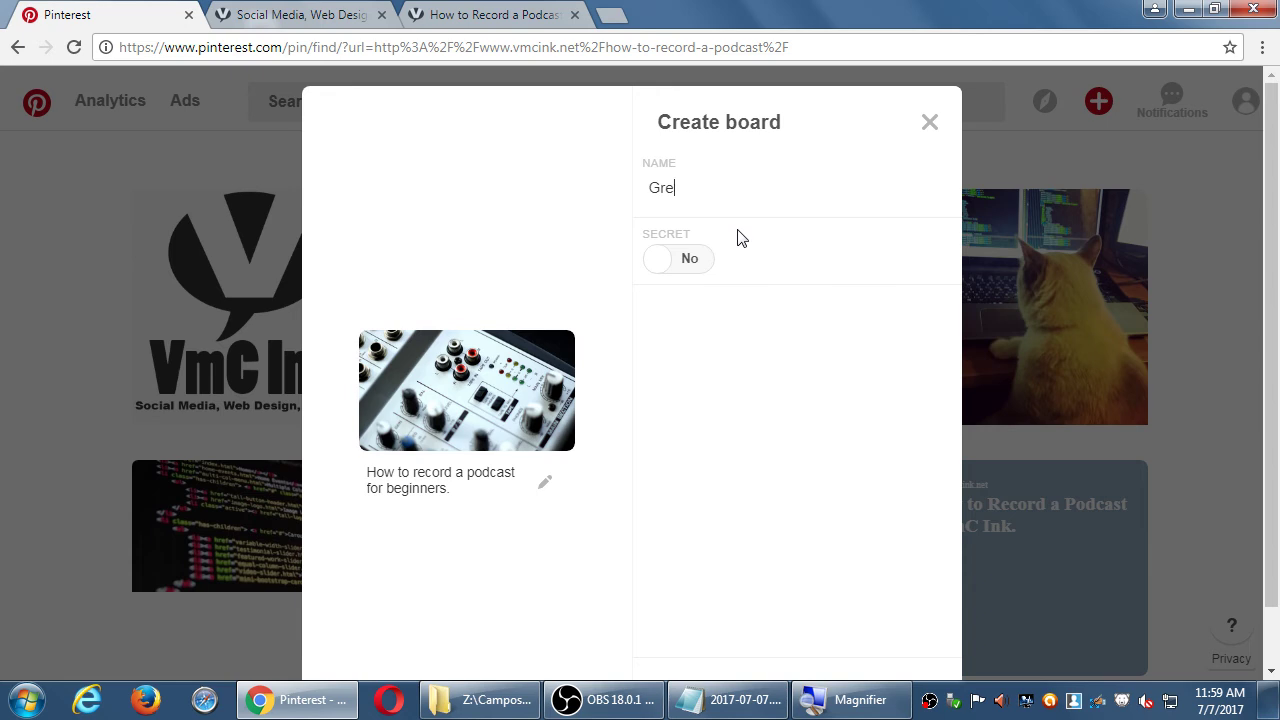
{"action": "type", "text": "at How-To Articles"}
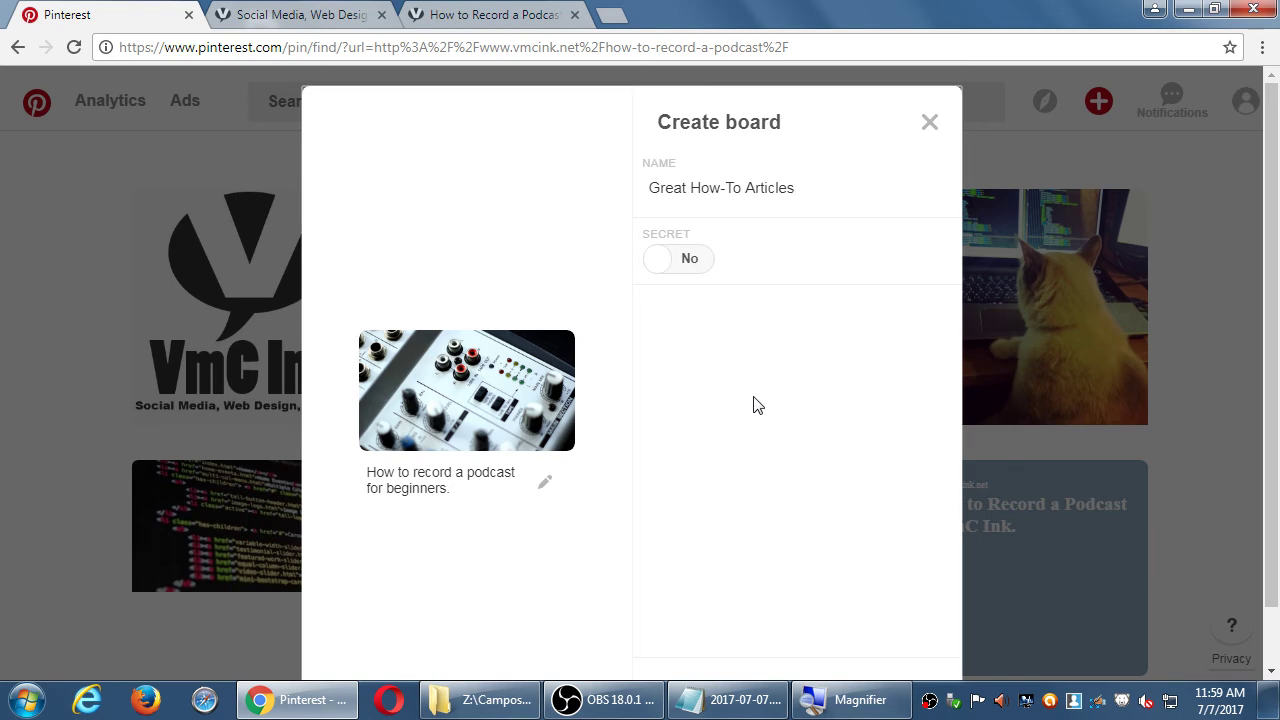
{"action": "scroll", "coordinate": [752, 405], "scroll_direction": "down", "scroll_amount": 1}
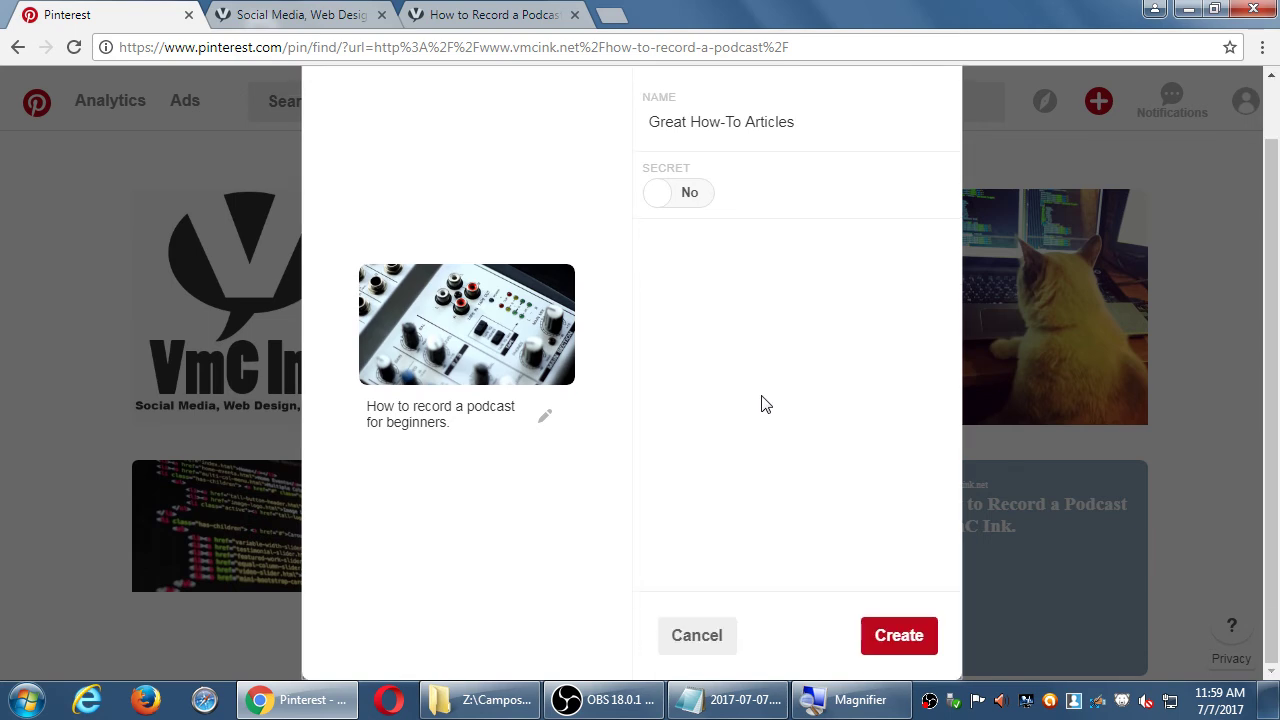
{"action": "left_click", "coordinate": [899, 637]}
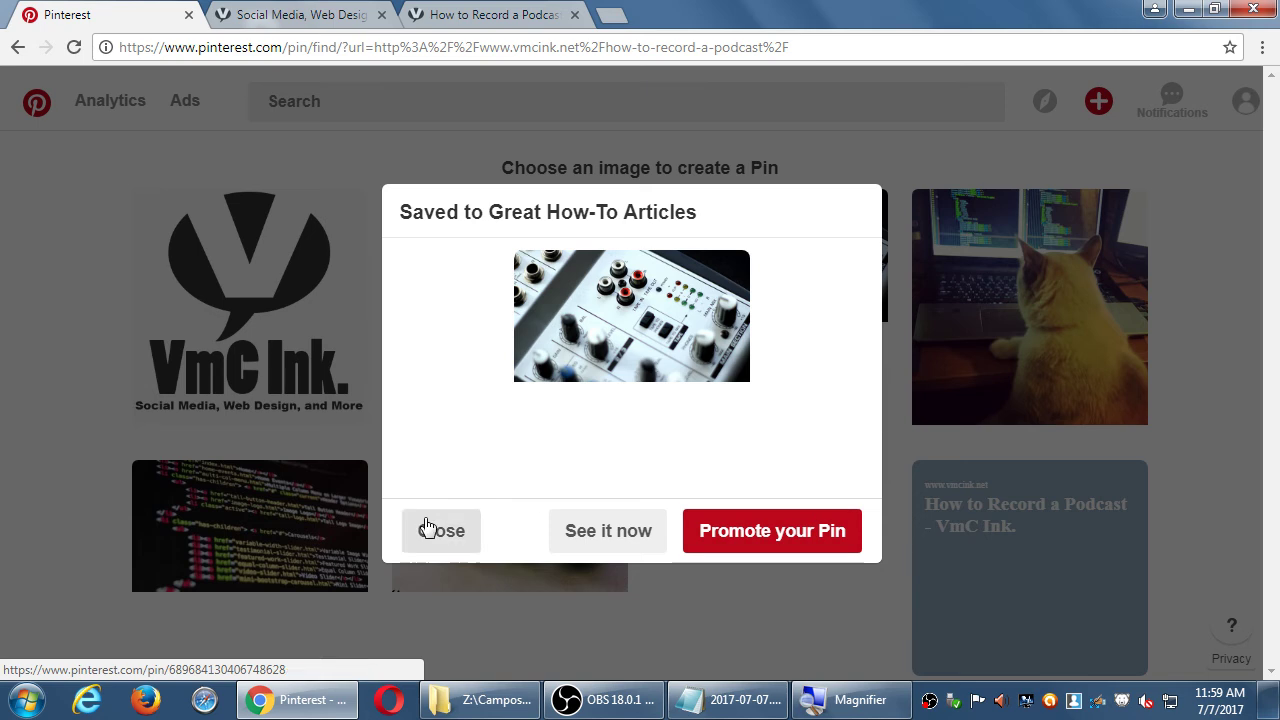
Open the newly saved podcast Pin and review its source site, board and description
{"action": "left_click", "coordinate": [584, 541]}
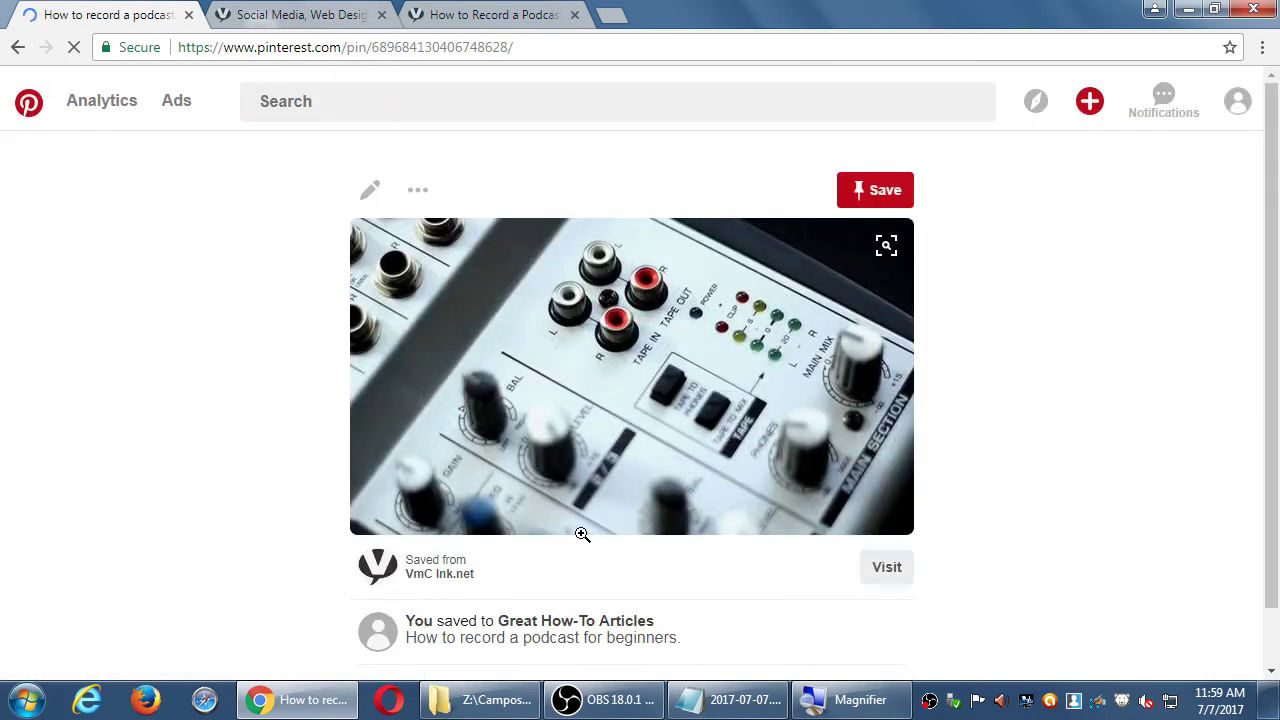
{"action": "scroll", "coordinate": [1028, 443], "scroll_direction": "down", "scroll_amount": 5}
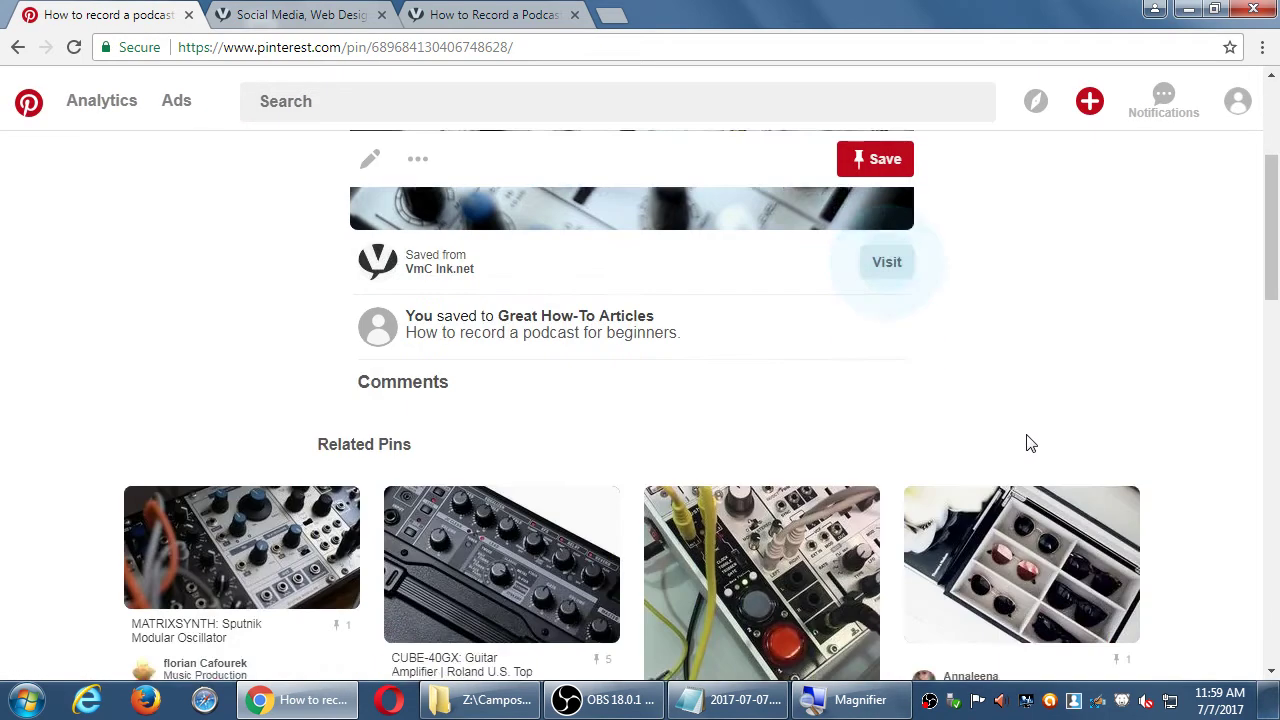
{"action": "scroll", "coordinate": [1026, 433], "scroll_direction": "down", "scroll_amount": 2}
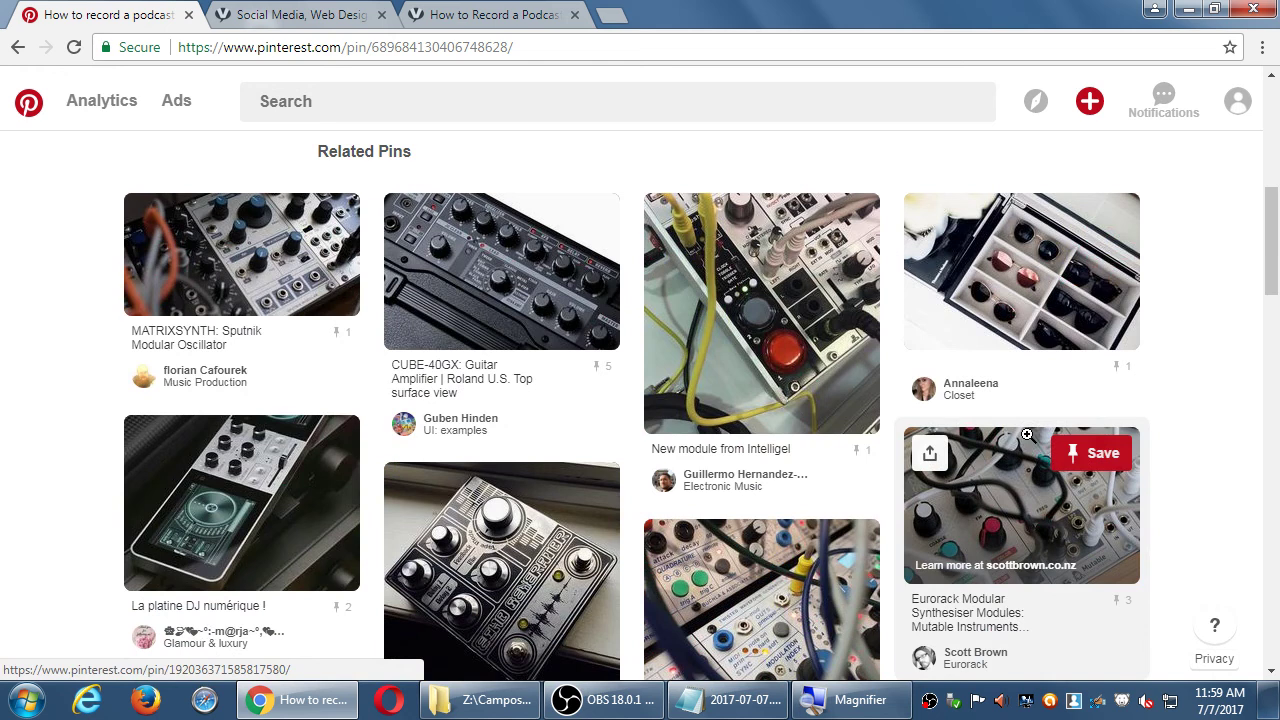
{"action": "scroll", "coordinate": [1029, 443], "scroll_direction": "up", "scroll_amount": 5}
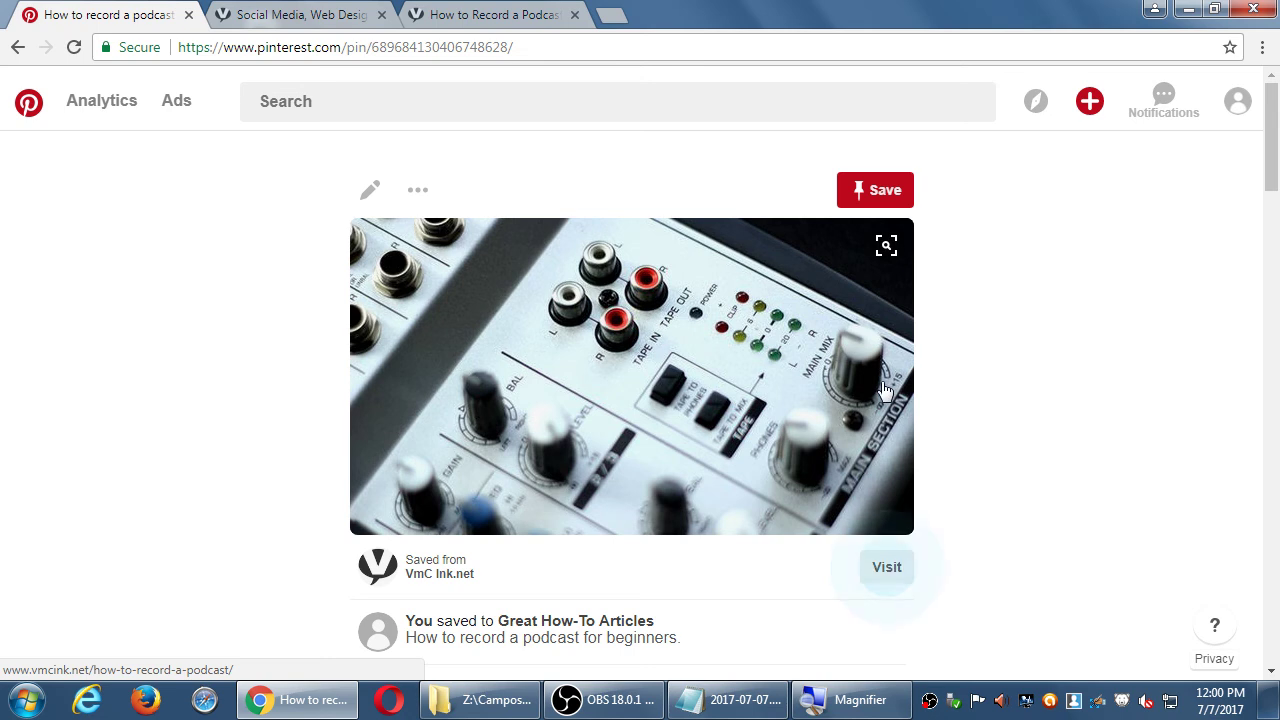
{"action": "scroll", "coordinate": [1080, 347], "scroll_direction": "down", "scroll_amount": 1}
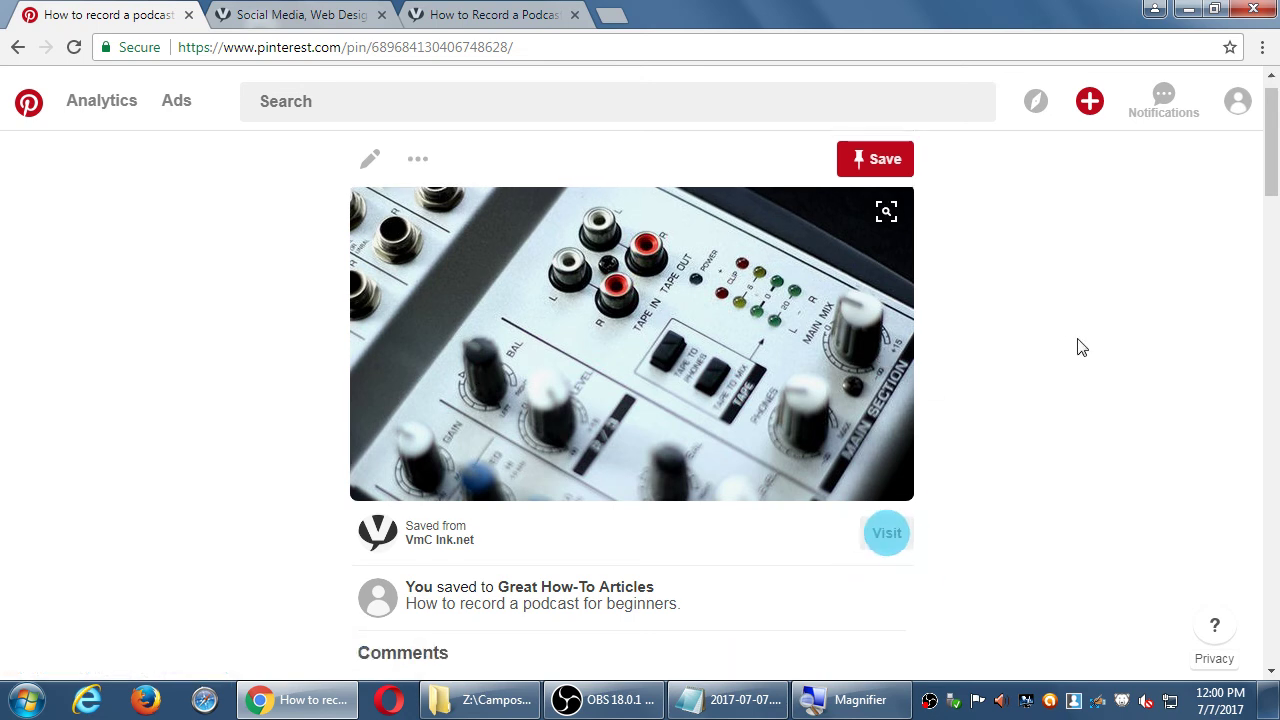
Browse the Related Pins listed below the podcast Pin
{"action": "scroll", "coordinate": [1080, 347], "scroll_direction": "down", "scroll_amount": 3}
{"action": "scroll", "coordinate": [1086, 317], "scroll_direction": "down", "scroll_amount": 3}
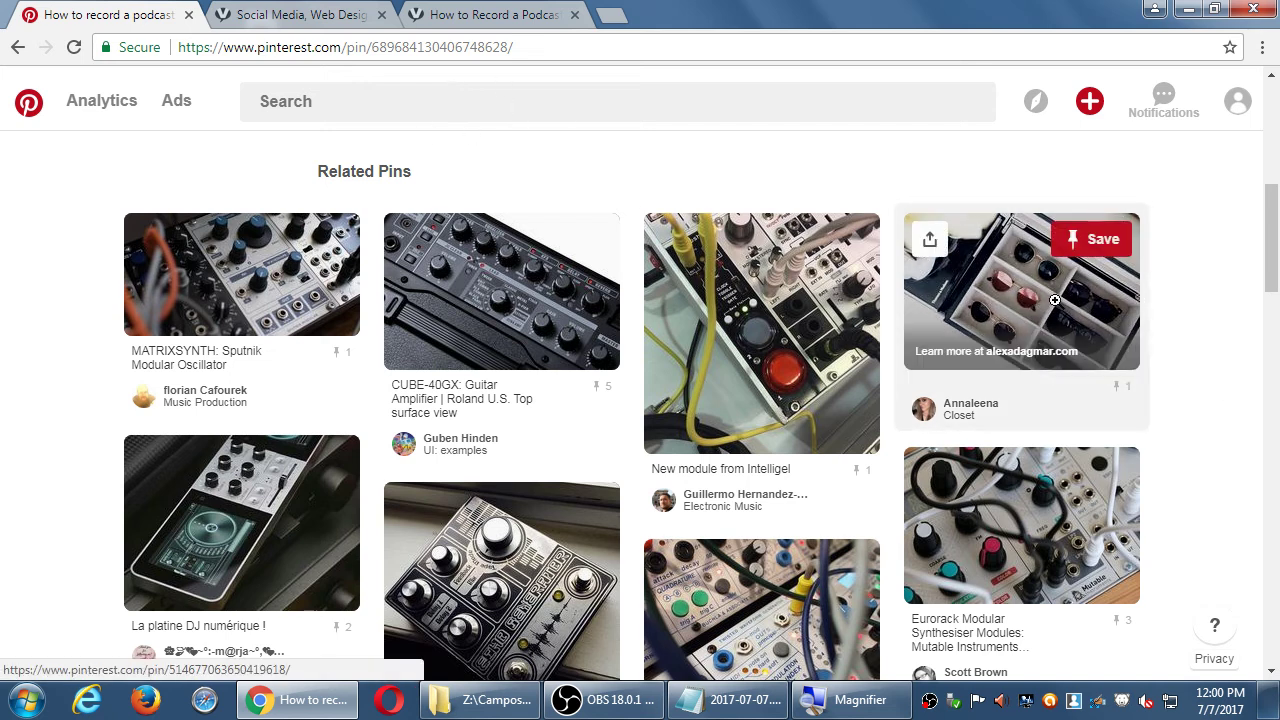
{"action": "scroll", "coordinate": [1050, 302], "scroll_direction": "down", "scroll_amount": 5}
{"action": "scroll", "coordinate": [1054, 300], "scroll_direction": "down", "scroll_amount": 7}
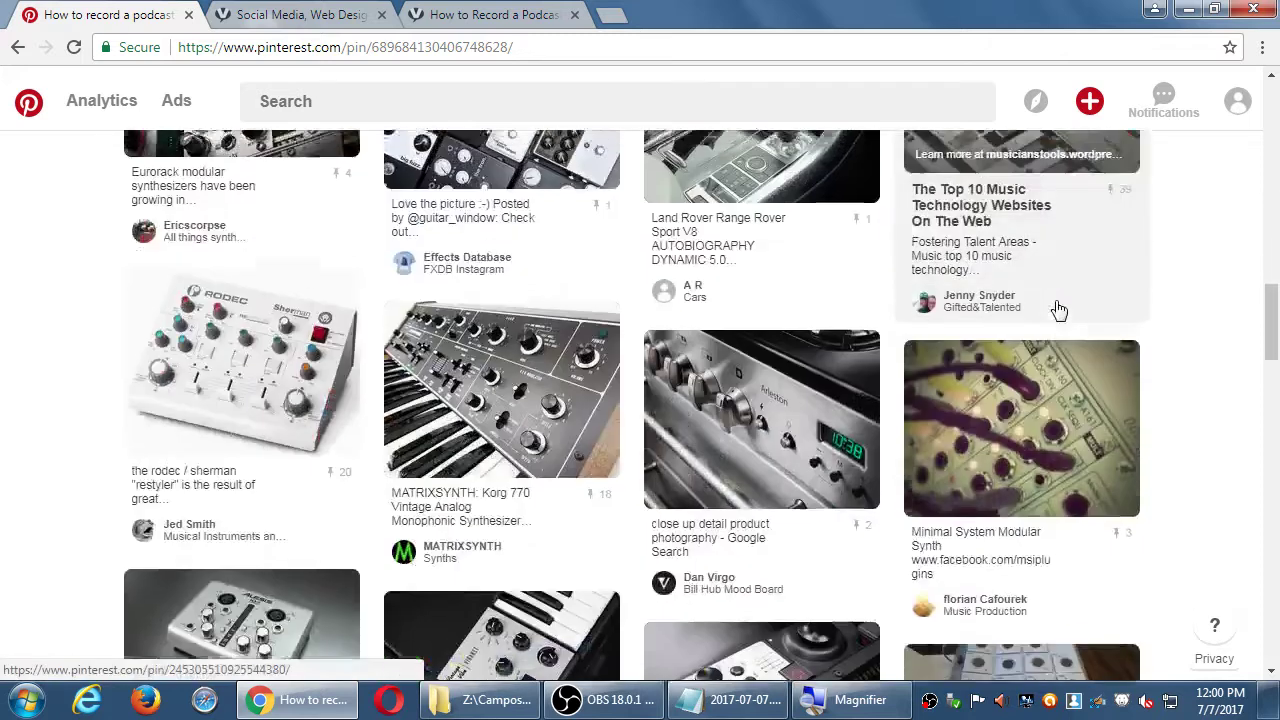
{"action": "scroll", "coordinate": [1056, 310], "scroll_direction": "down", "scroll_amount": 6}
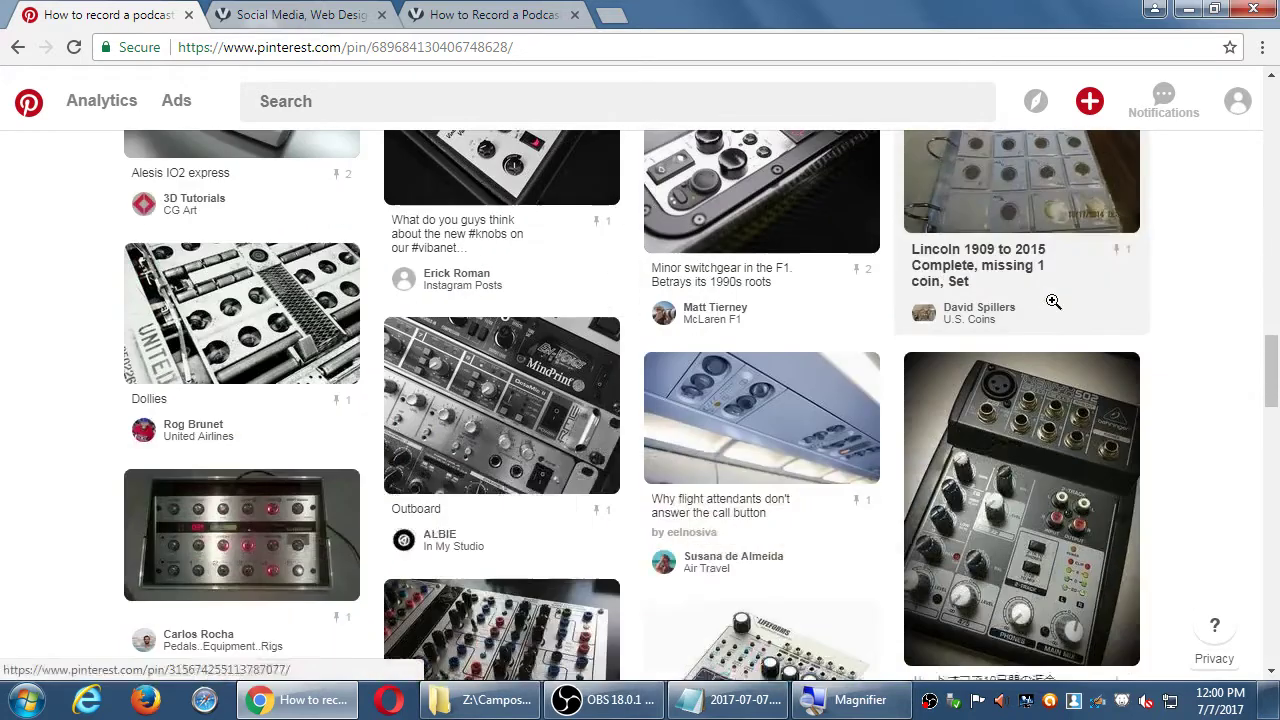
{"action": "scroll", "coordinate": [1049, 306], "scroll_direction": "up", "scroll_amount": 2}
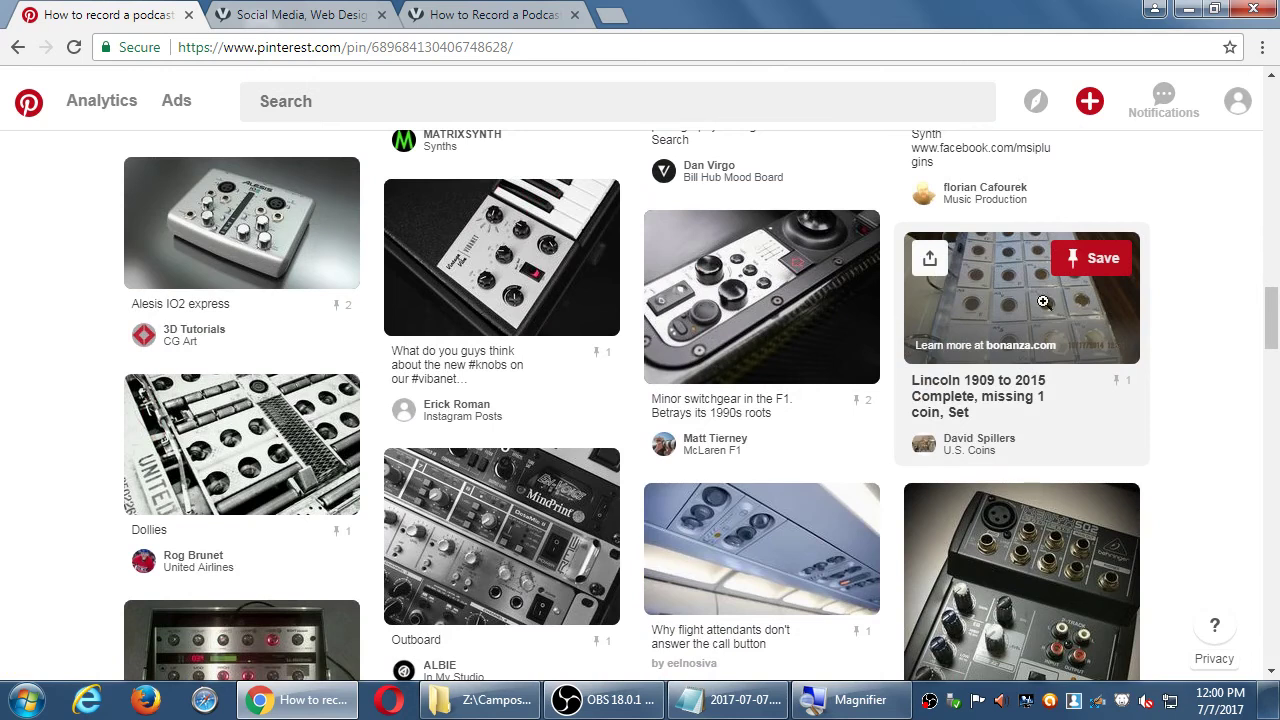
{"action": "scroll", "coordinate": [504, 512], "scroll_direction": "down", "scroll_amount": 5}
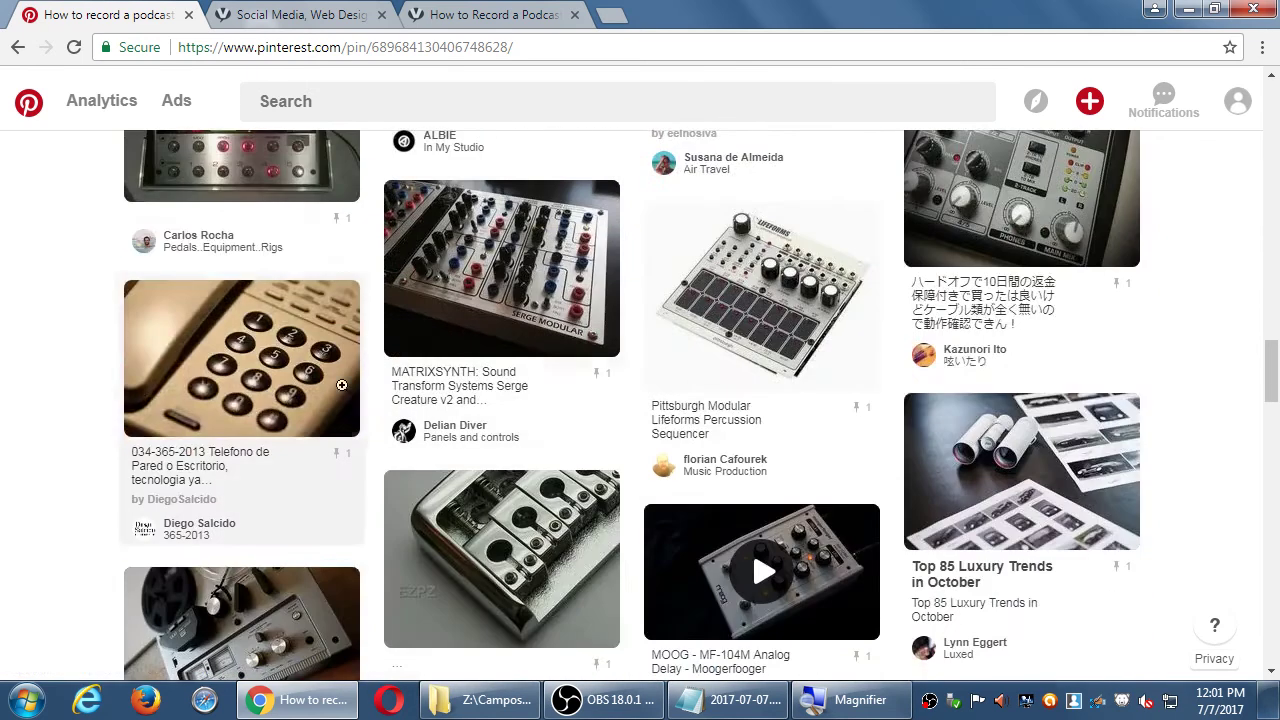
{"action": "scroll", "coordinate": [240, 381], "scroll_direction": "down", "scroll_amount": 3}
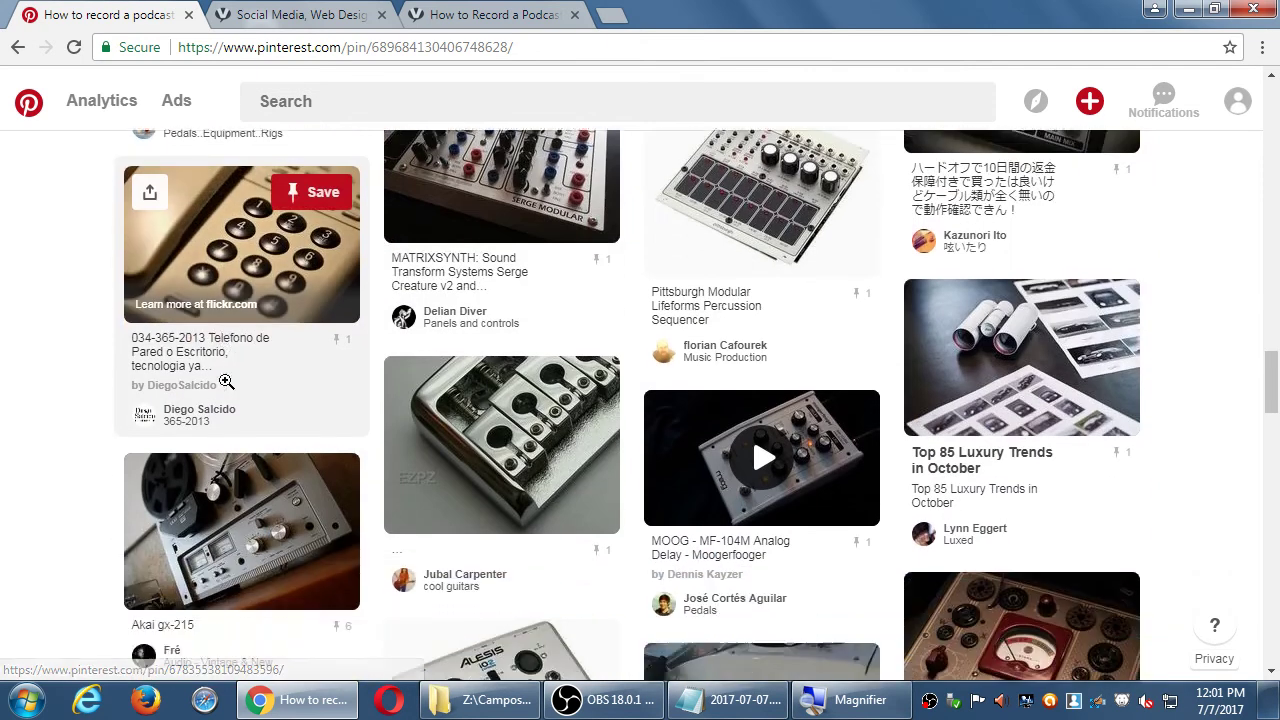
Open the account's own profile and review its saved Pins
{"action": "scroll", "coordinate": [229, 374], "scroll_direction": "up", "scroll_amount": 2}
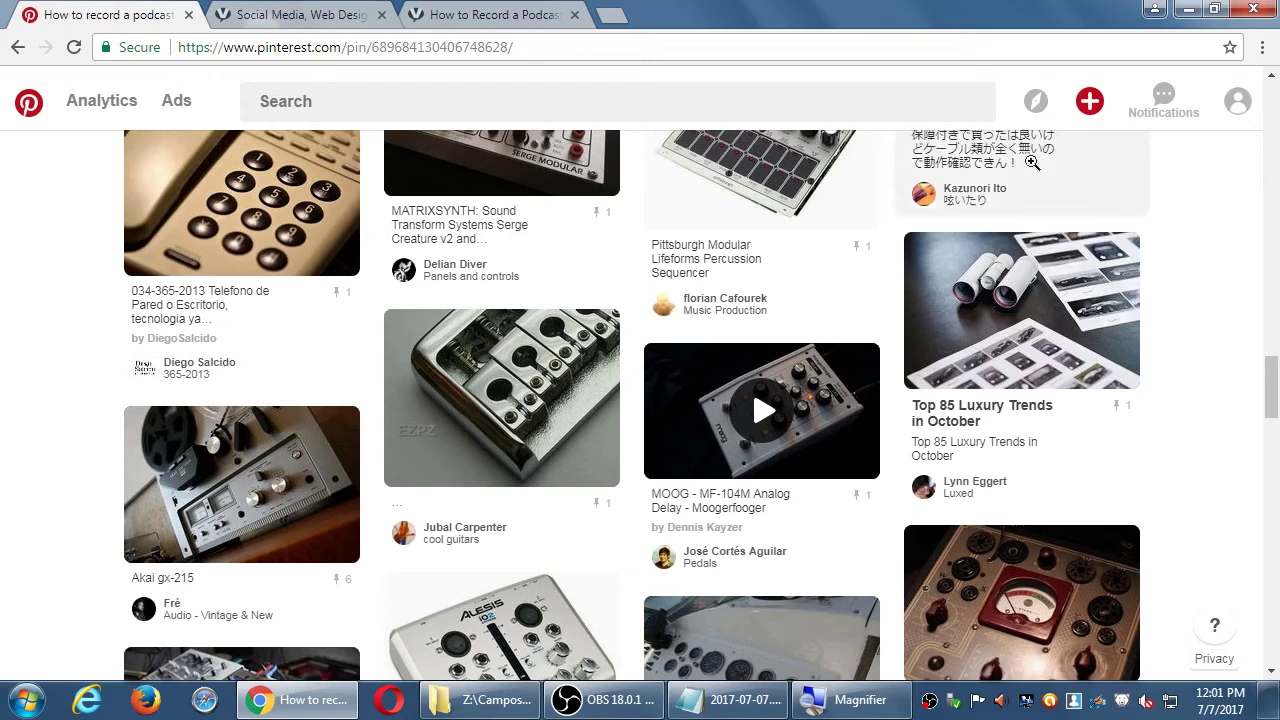
{"action": "left_click", "coordinate": [1238, 101]}
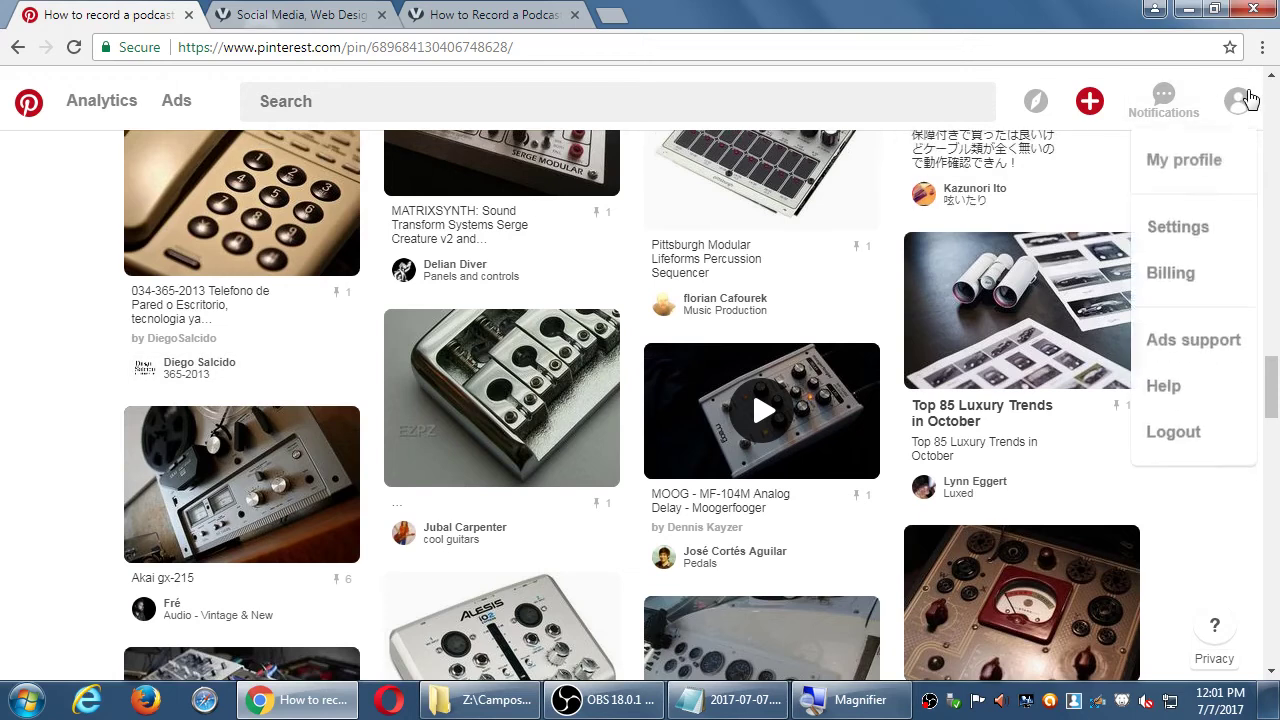
{"action": "left_click", "coordinate": [1220, 152]}
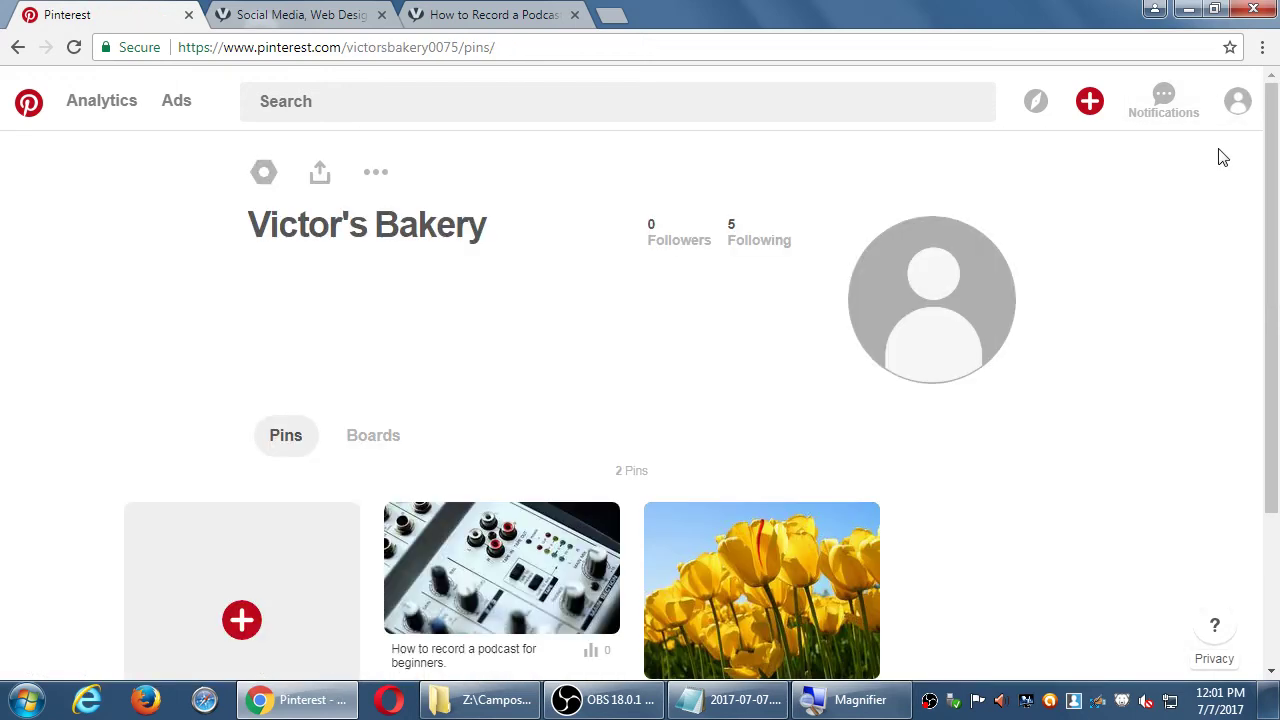
{"action": "scroll", "coordinate": [951, 337], "scroll_direction": "down", "scroll_amount": 2}
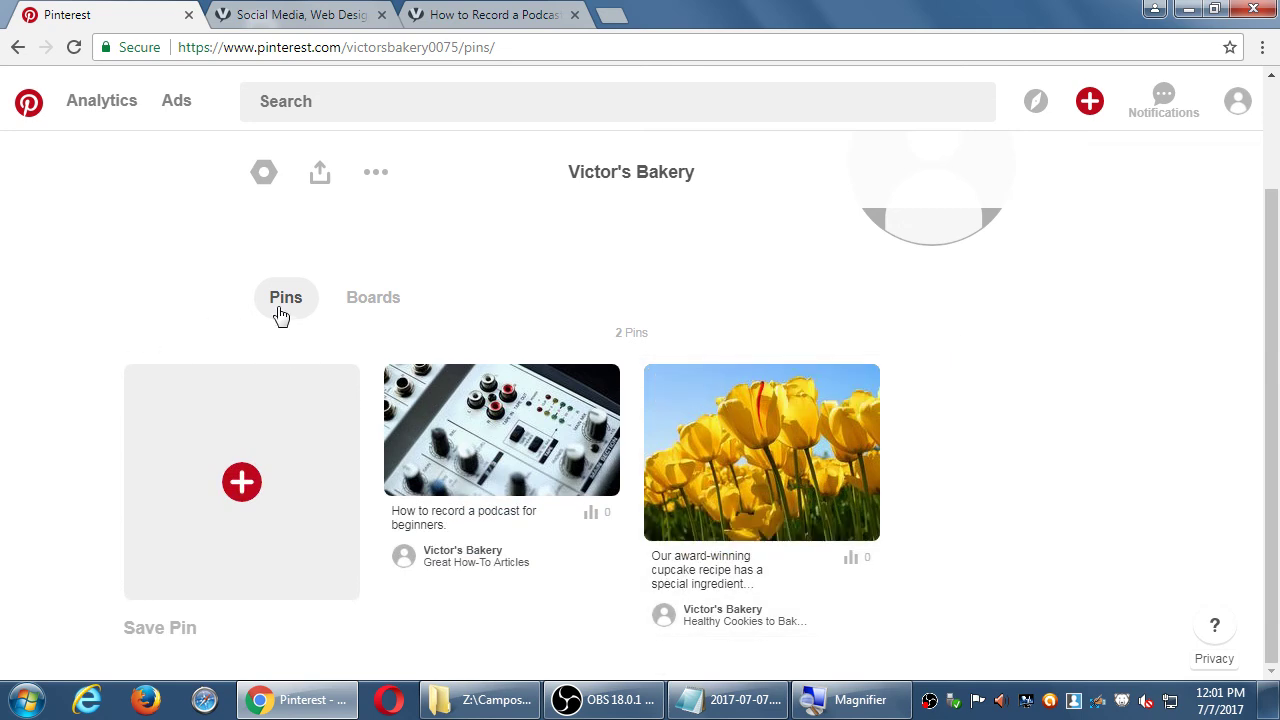
{"action": "mouse_move", "coordinate": [724, 408]}
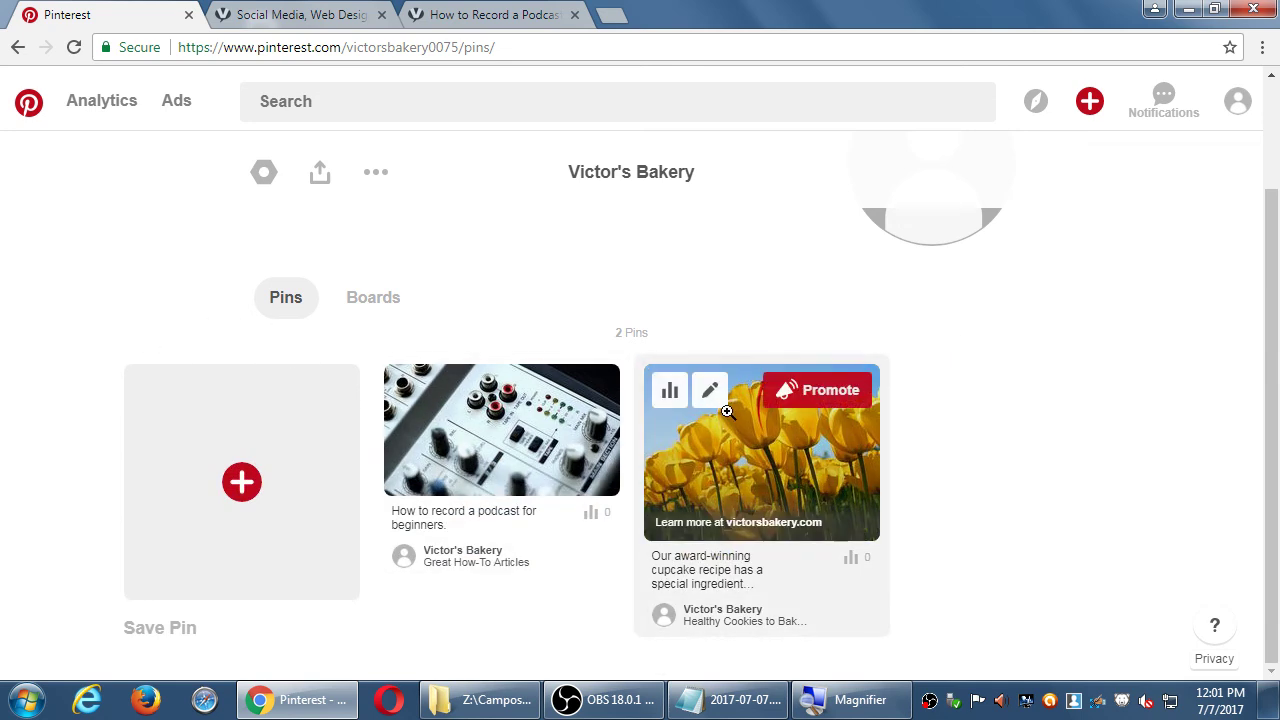
Show the profile's boards and review both the public boards and the secret boards section
{"action": "left_click", "coordinate": [348, 299]}
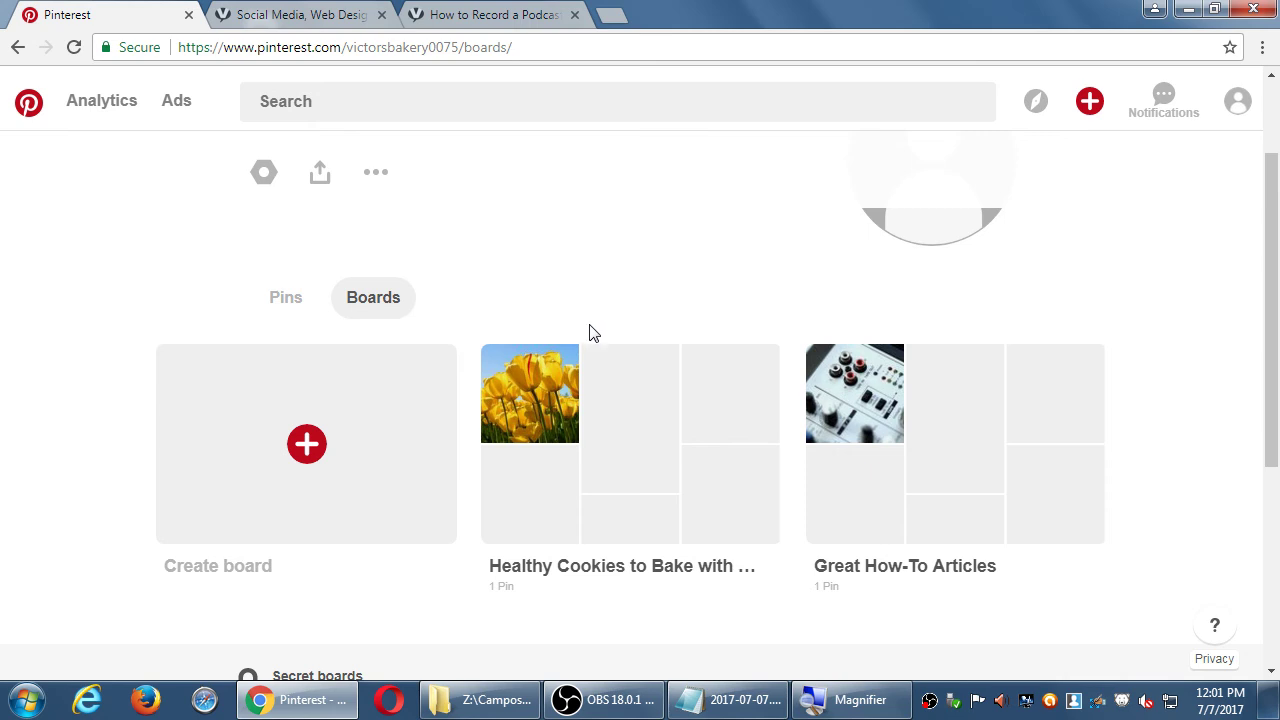
{"action": "scroll", "coordinate": [553, 335], "scroll_direction": "up", "scroll_amount": 2}
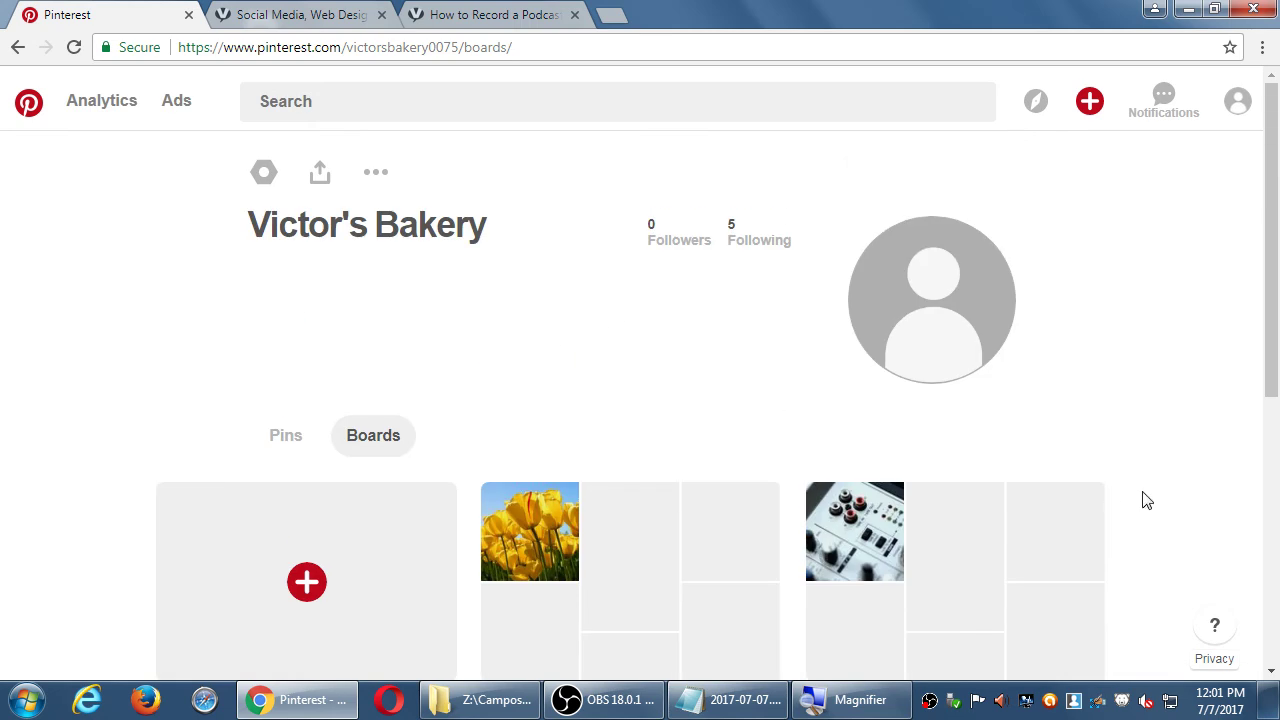
{"action": "left_click", "coordinate": [1271, 508]}
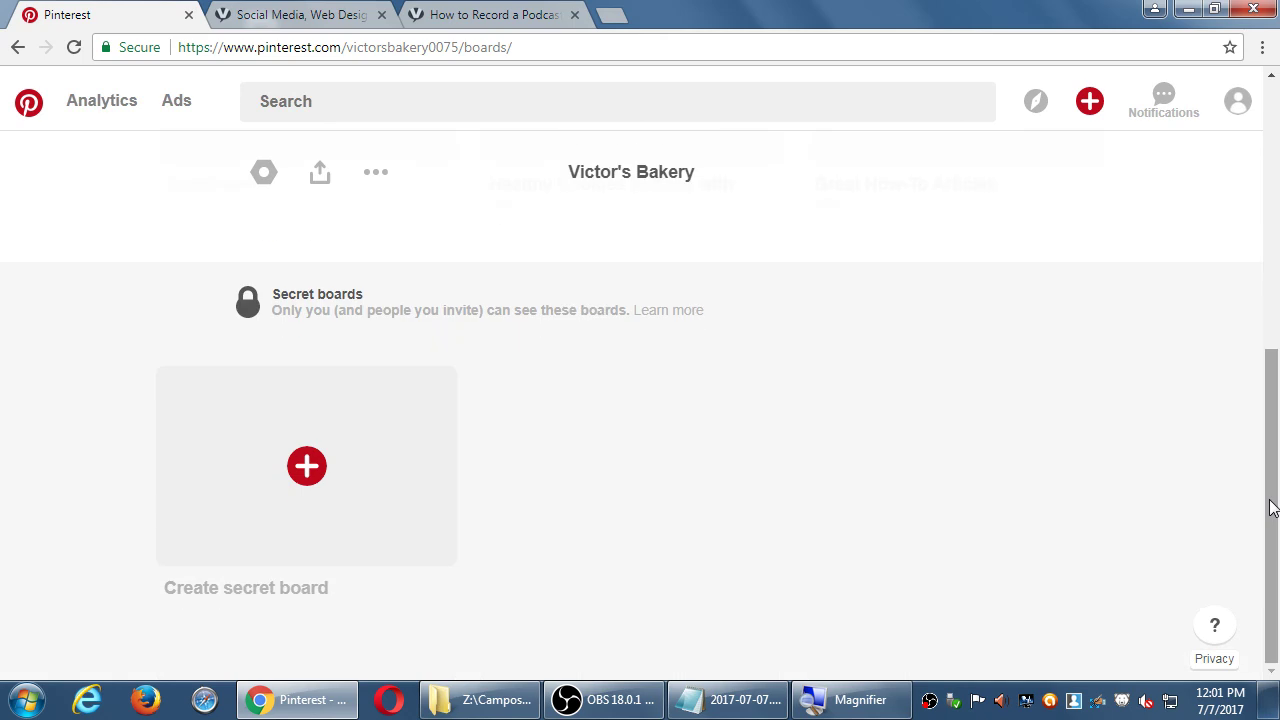
{"action": "scroll", "coordinate": [1271, 508], "scroll_direction": "up", "scroll_amount": 5}
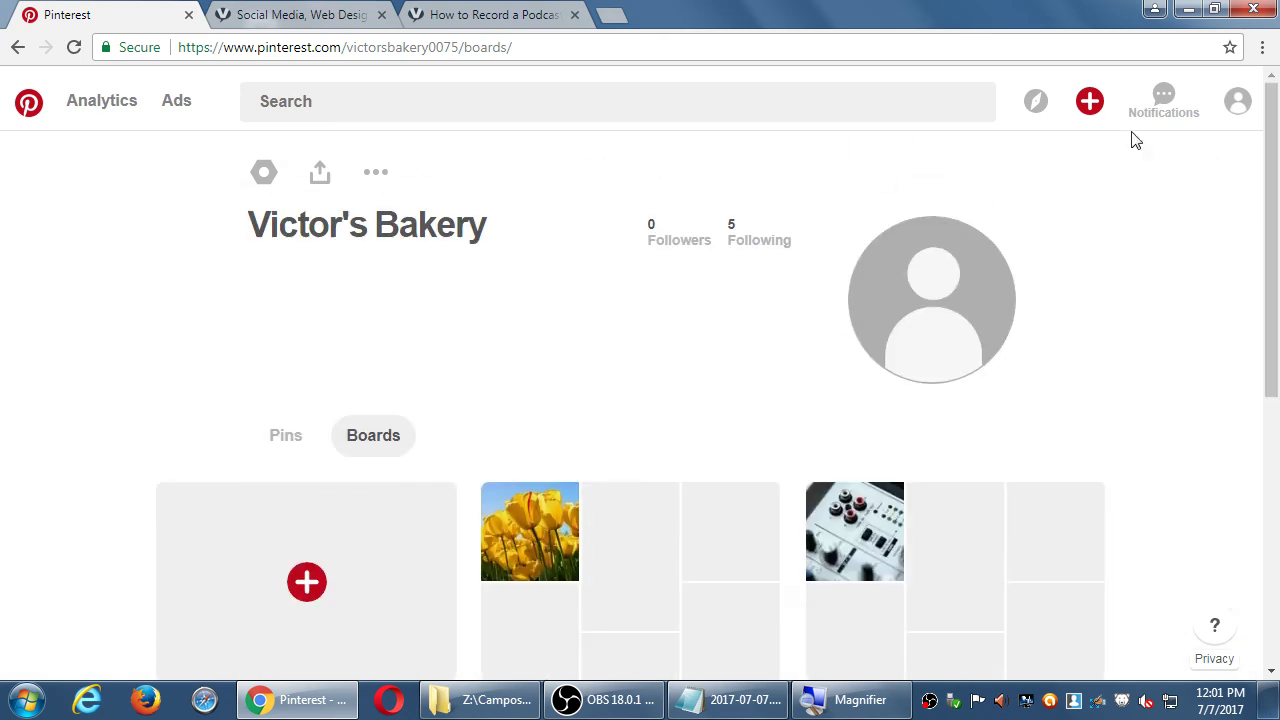
Open the form for saving a Pin from a website and check the podcast article's web address
{"action": "left_click", "coordinate": [1090, 101]}
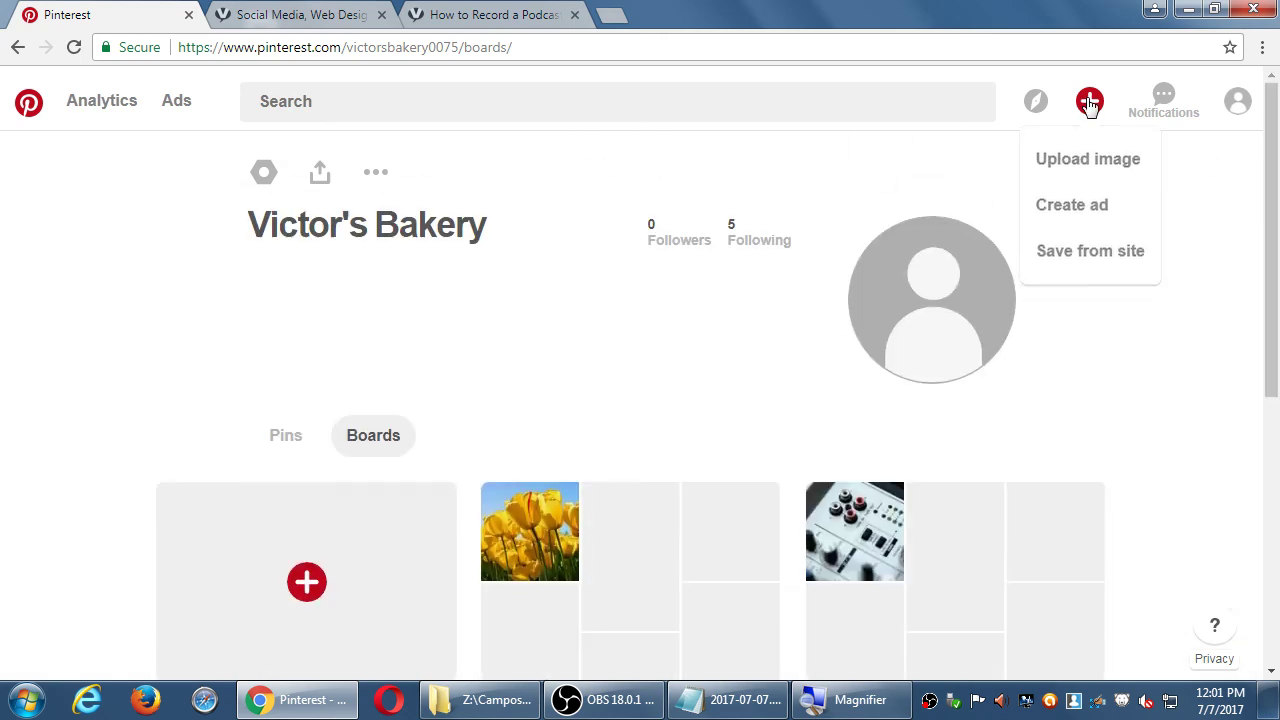
{"action": "left_click", "coordinate": [1096, 252]}
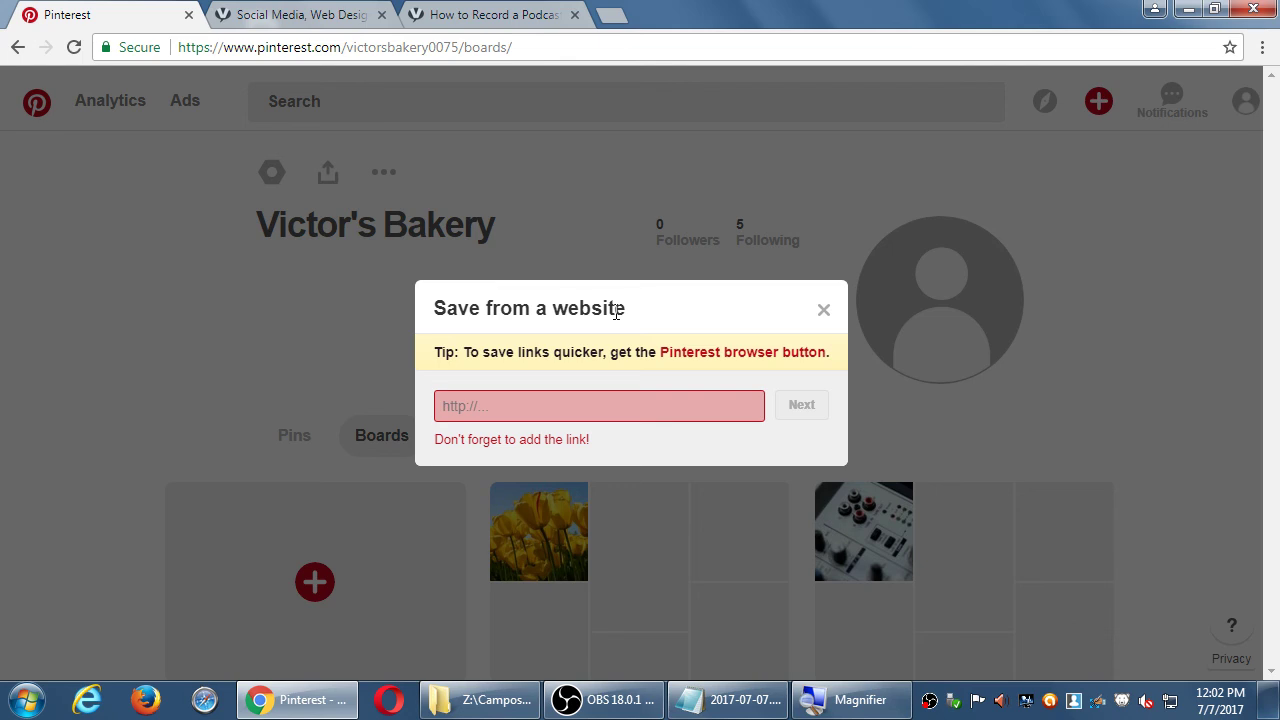
{"action": "left_click", "coordinate": [437, 8]}
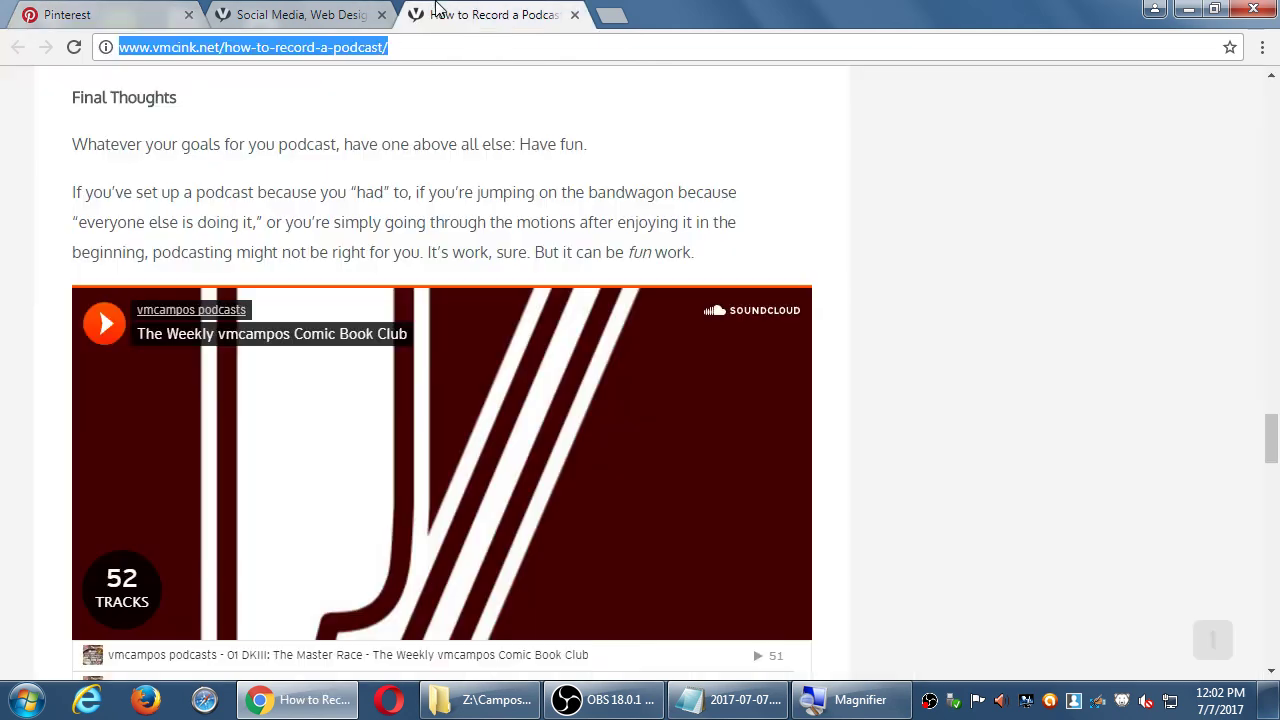
{"action": "left_click", "coordinate": [145, 10]}
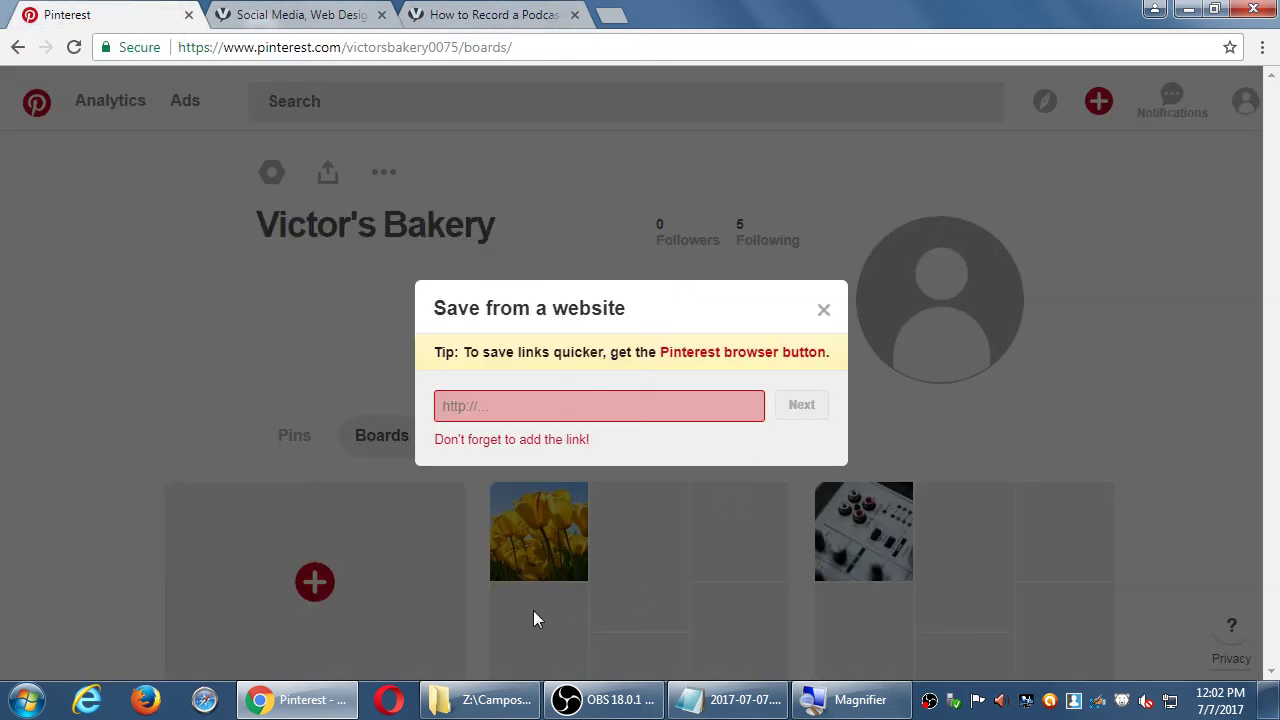
Switch to the 2017-07-07.txt notes in Notepad and add "Add a Pin by uploading, but Saving from a site is BETTER." below the Purpose section
{"action": "left_click", "coordinate": [713, 704]}
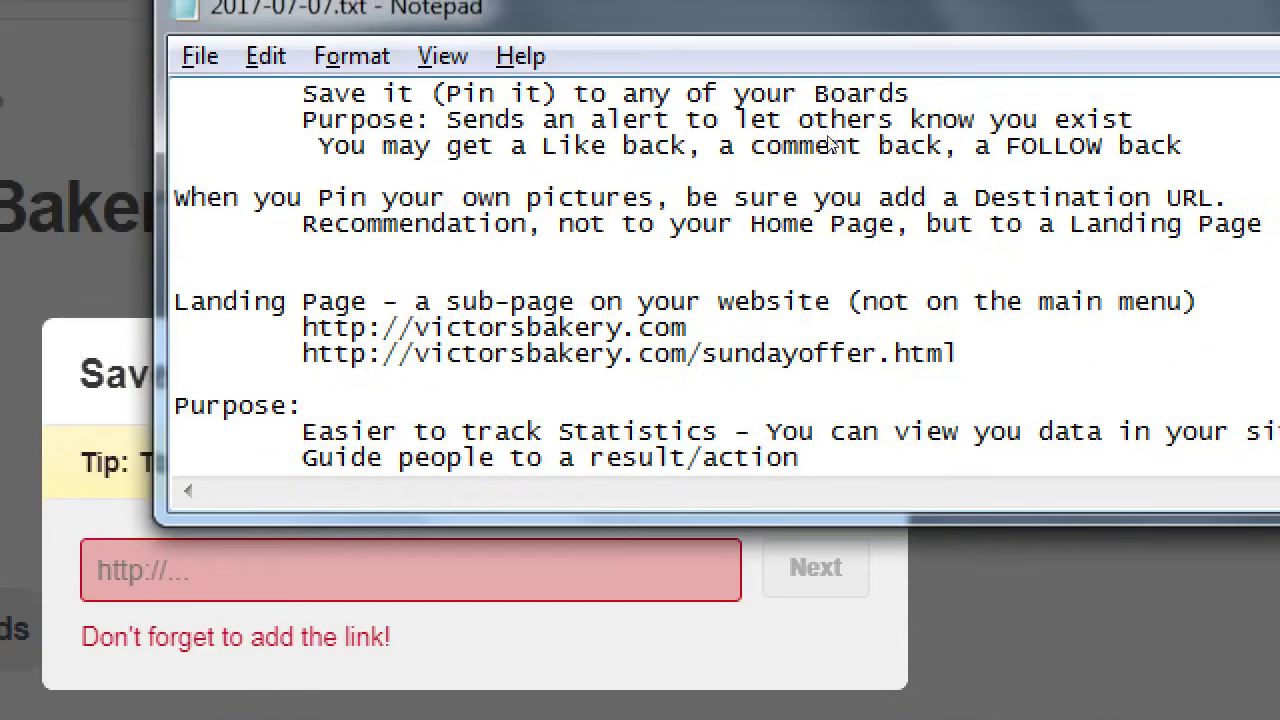
{"action": "key", "text": "Return"}
{"action": "key", "text": "Return"}
{"action": "key", "text": "Return"}
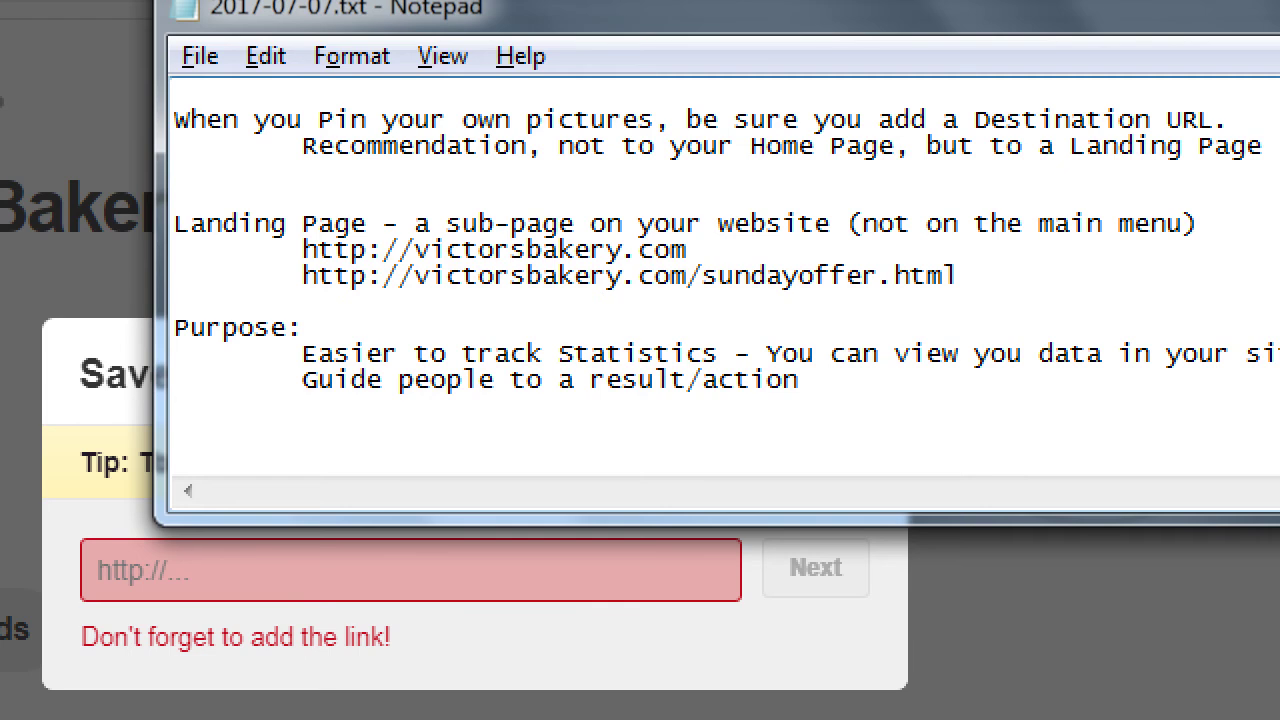
{"action": "type", "text": "Add a Pin by "}
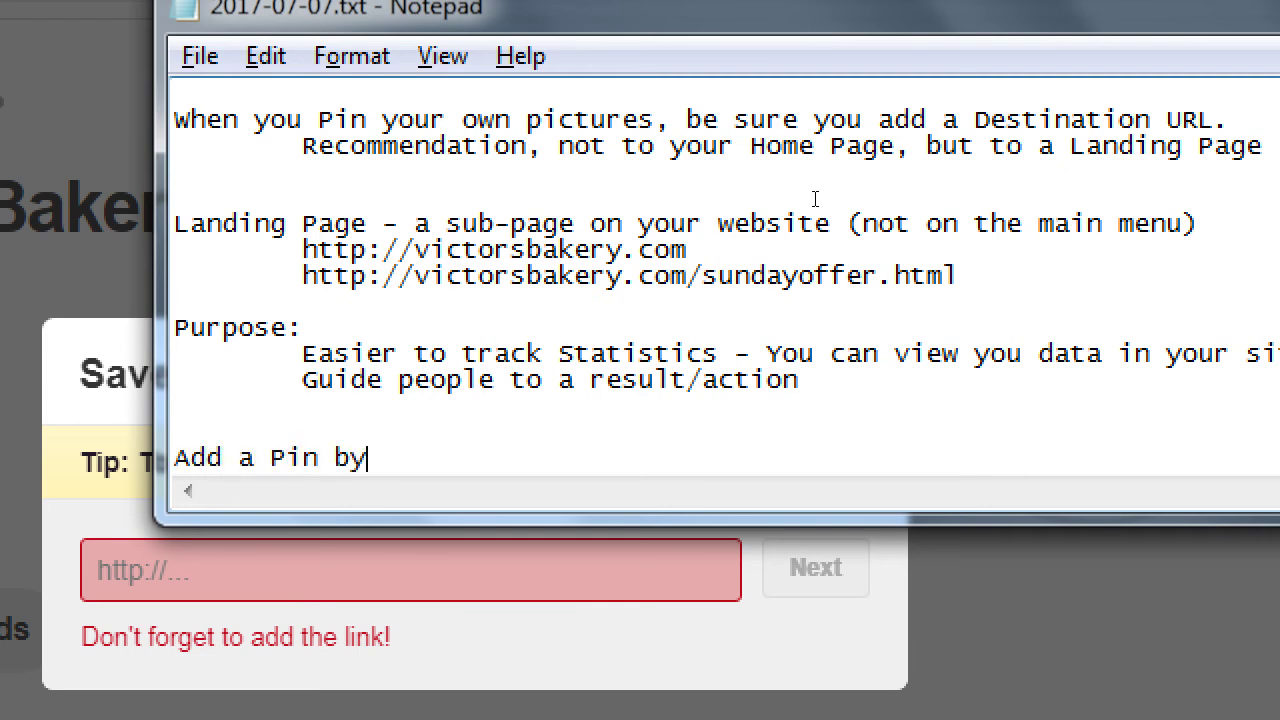
{"action": "type", "text": "uploading, but"}
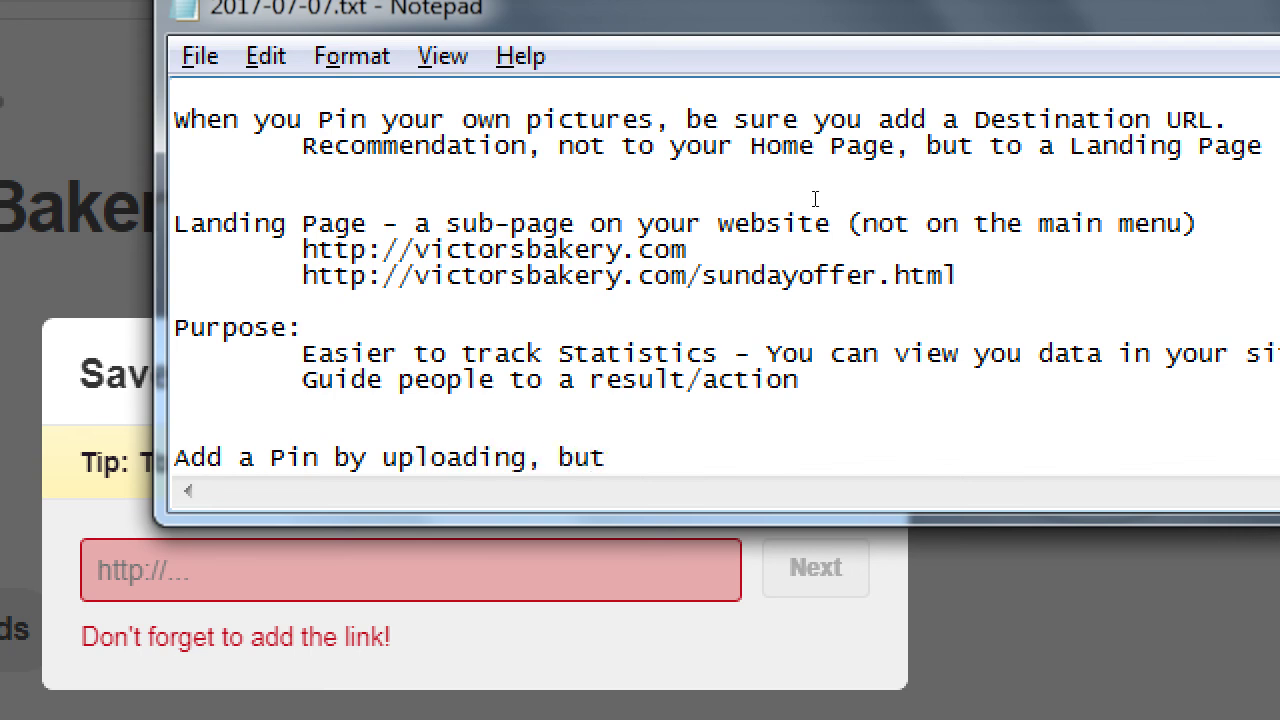
{"action": "type", "text": " add"}
{"action": "key", "text": "BackSpace"}
{"action": "key", "text": "BackSpace"}
{"action": "key", "text": "BackSpace"}
{"action": "type", "text": "Saving from a "}
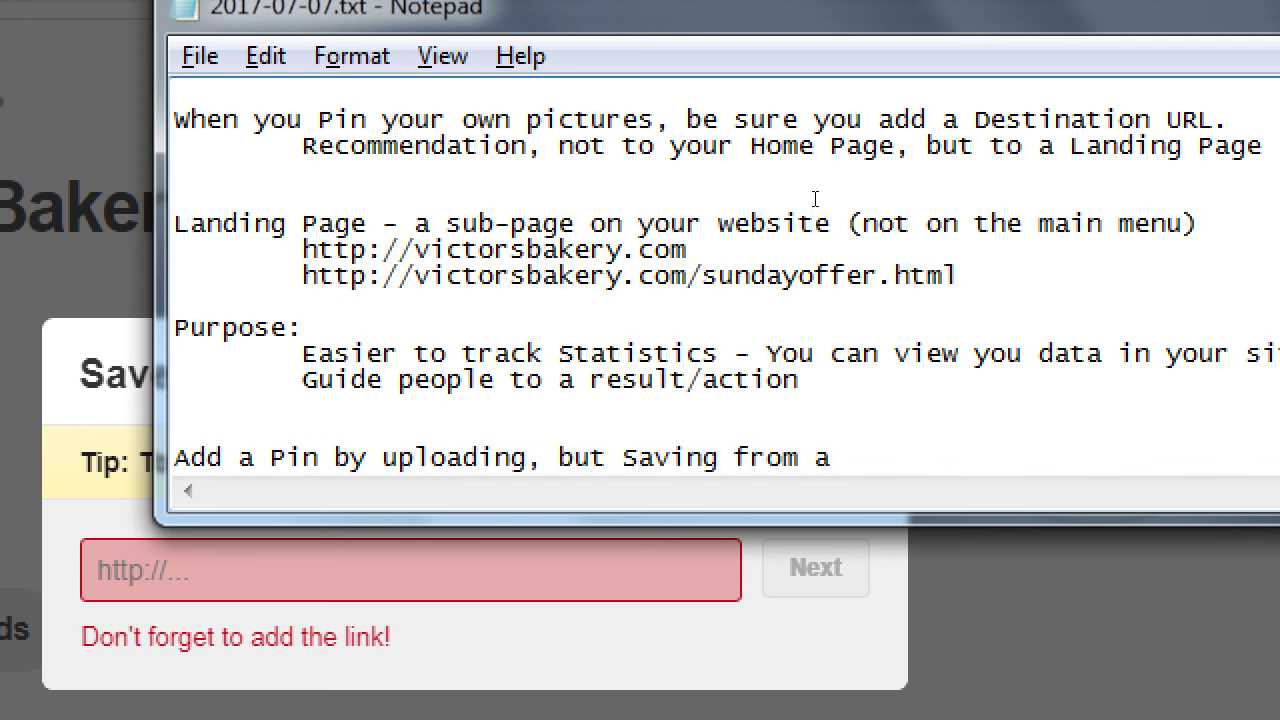
{"action": "type", "text": "site is BEET"}
{"action": "key", "text": "BackSpace"}
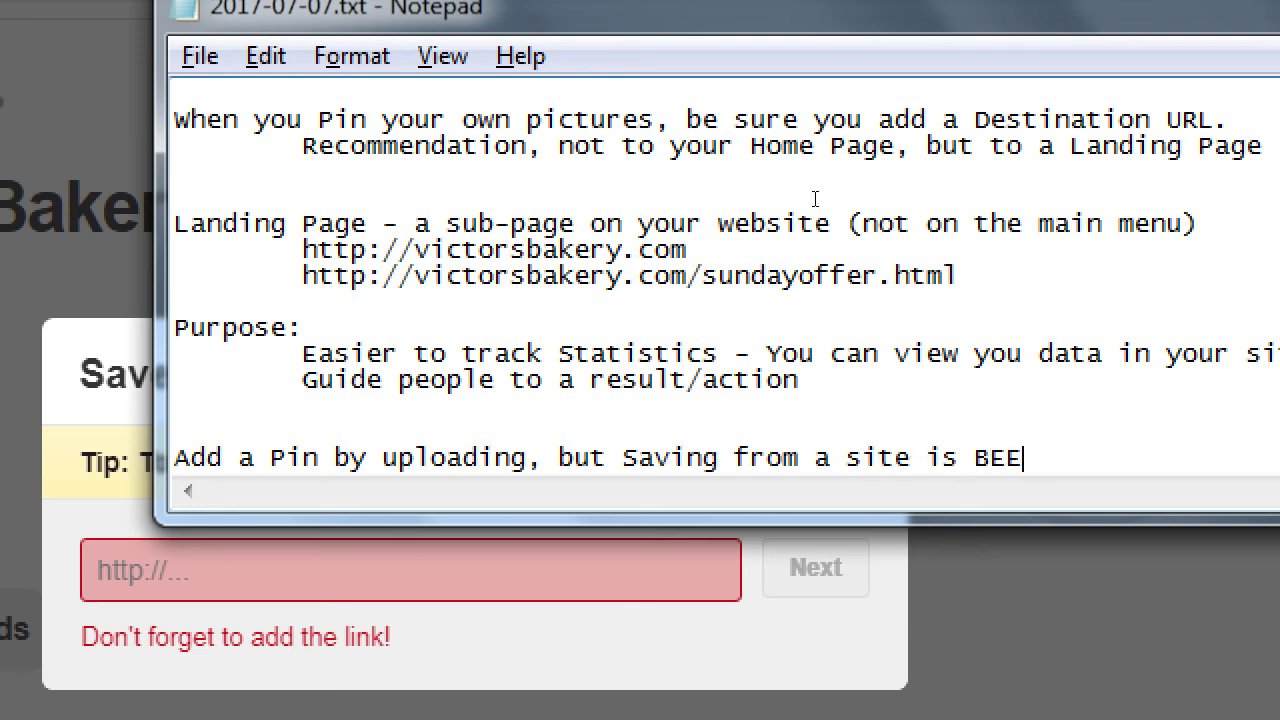
{"action": "key", "text": "BackSpace"}
{"action": "type", "text": "TTER."}
Add the indented line "This way you get an automatic link back to your site" beneath the note about saving from a site
{"action": "key", "text": "Return"}
{"action": "key", "text": "Tab"}
{"action": "type", "text": "T"}
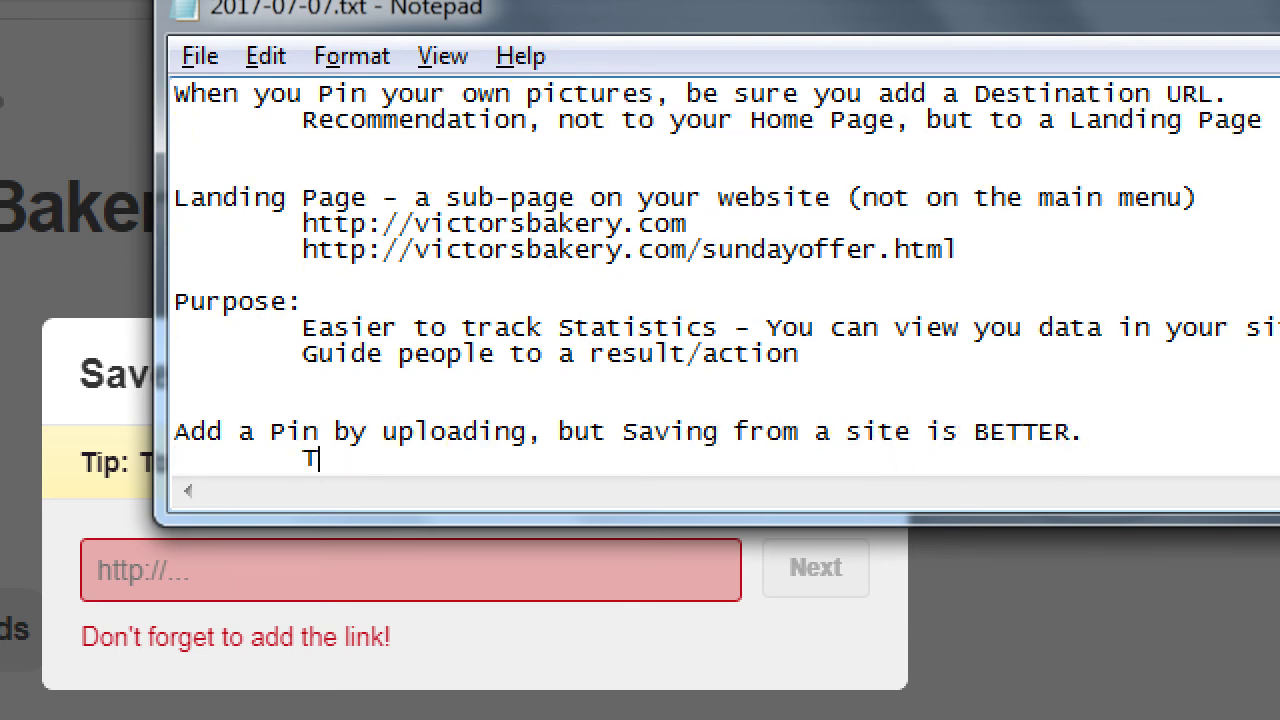
{"action": "type", "text": "his way you get a"}
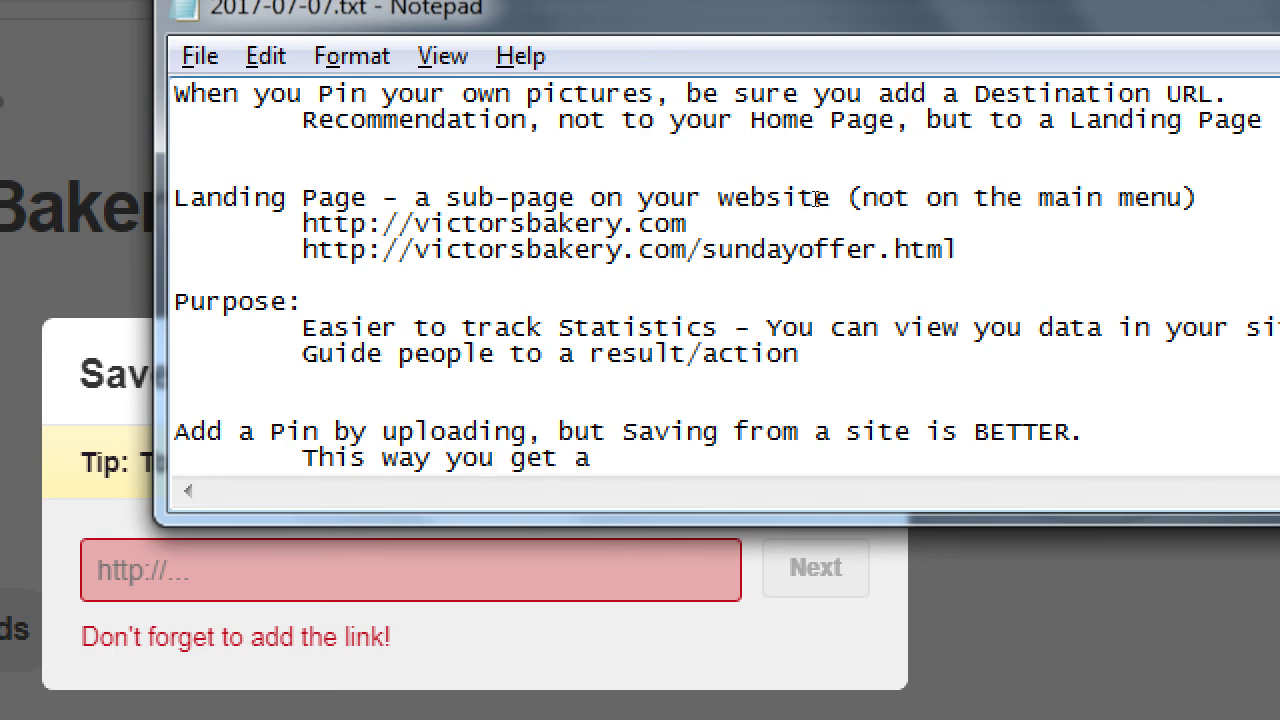
{"action": "type", "text": "n automatic link back to your s"}
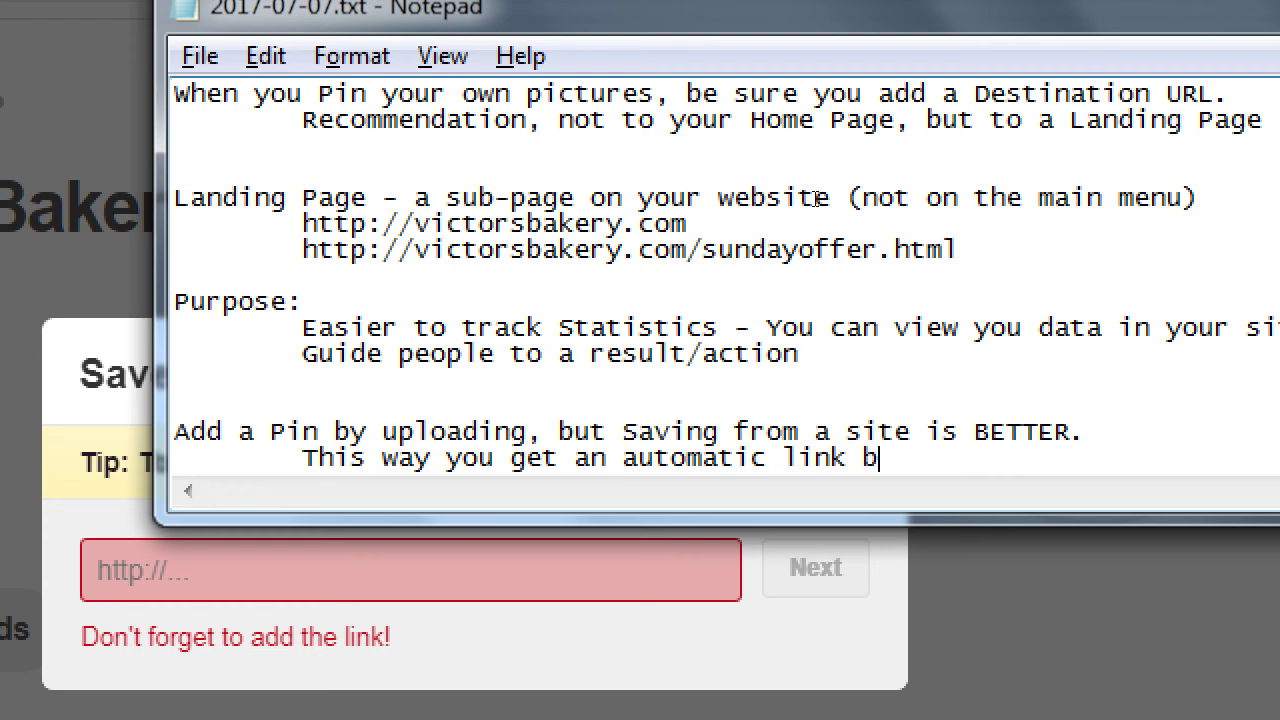
{"action": "type", "text": "ite"}
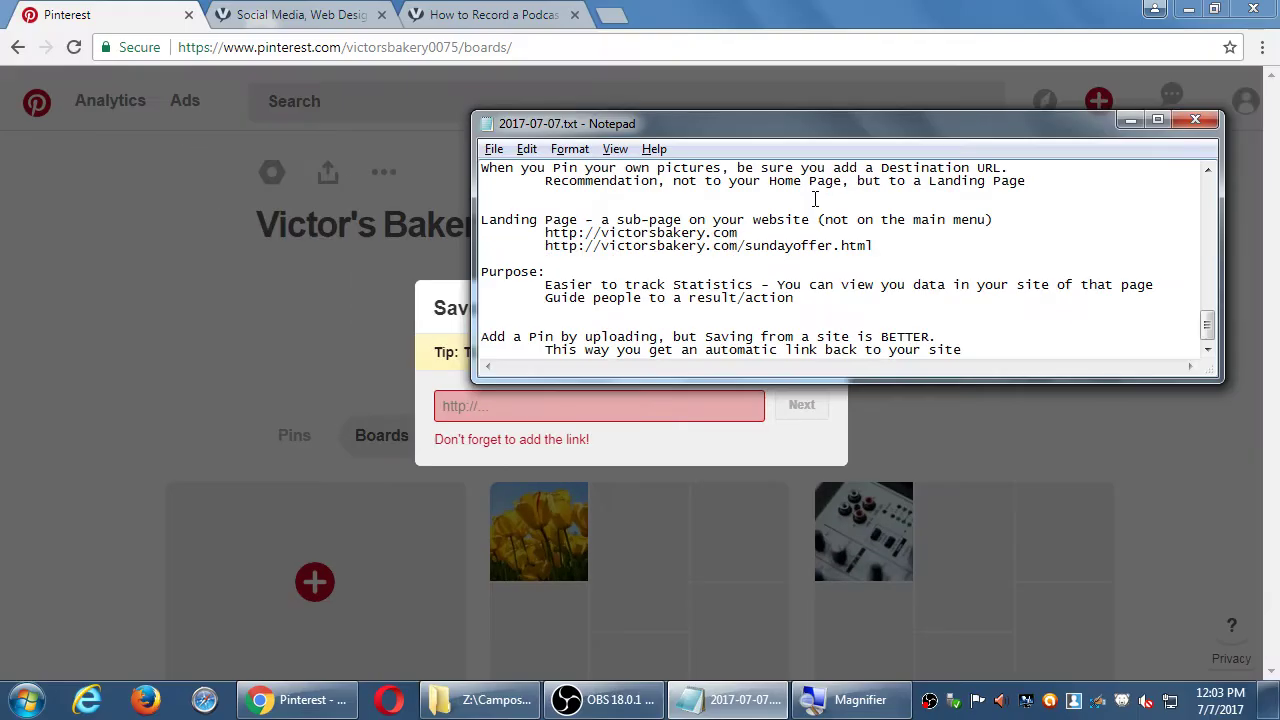
Switch back to Pinterest, dismiss the form for saving from a website and go to the home feed
{"action": "left_click", "coordinate": [664, 8]}
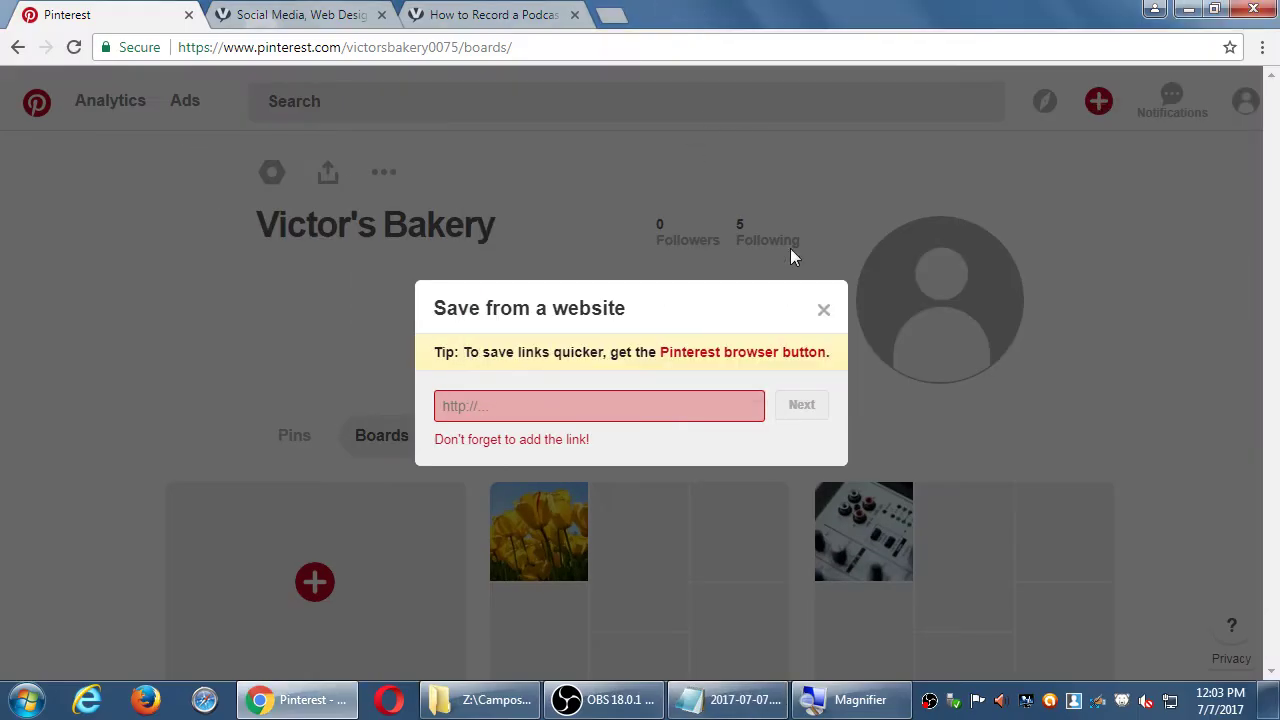
{"action": "left_click", "coordinate": [824, 311]}
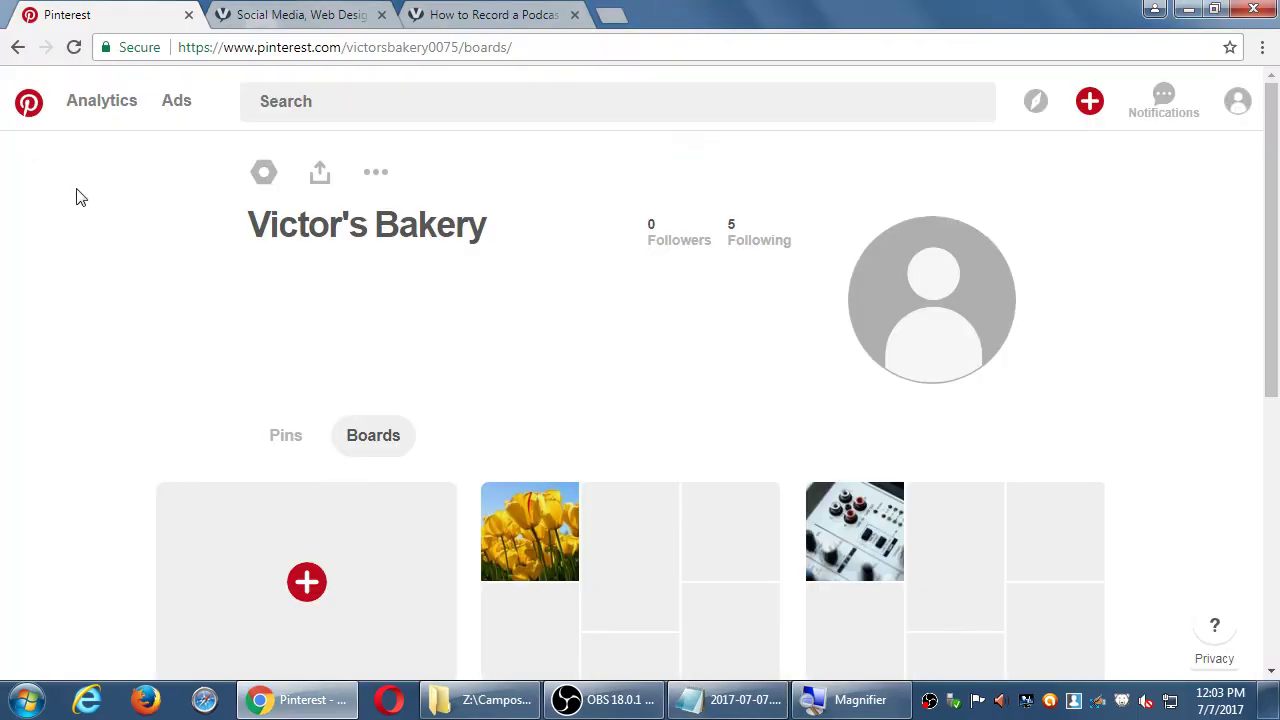
{"action": "left_click", "coordinate": [27, 110]}
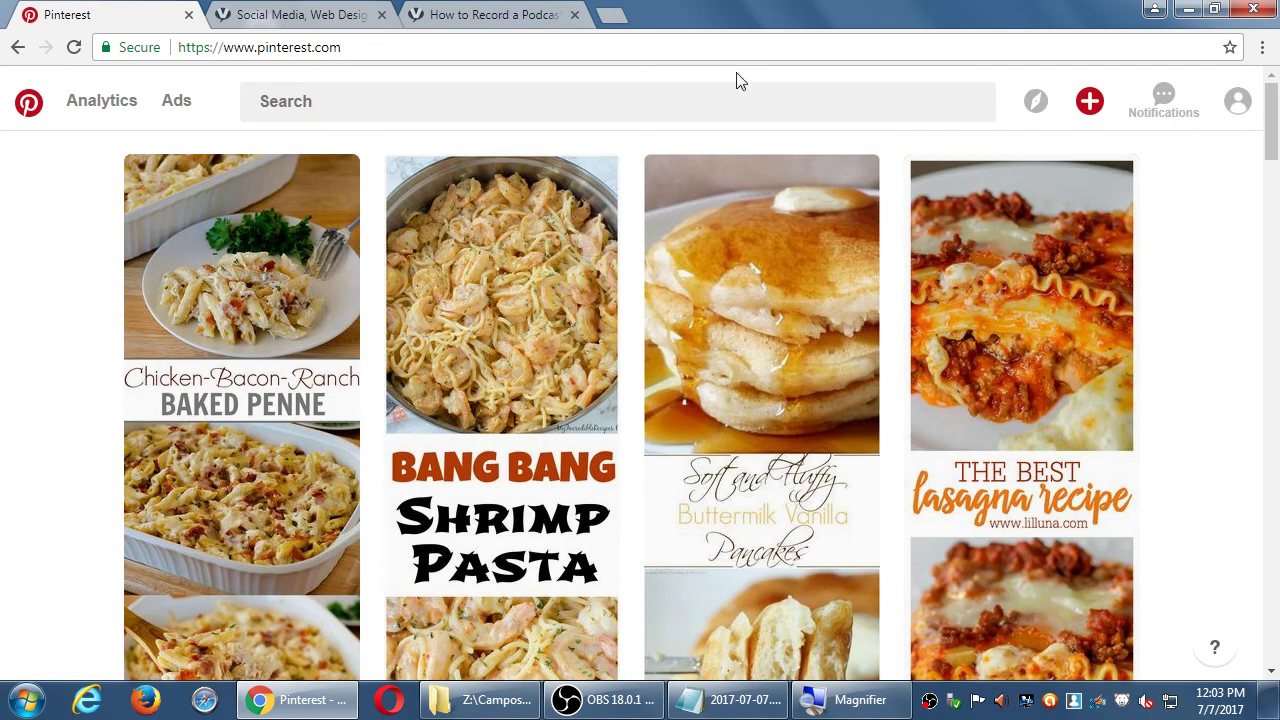
Browse the home feed's recipe Pins and magnify the Cheesecake Bites Pin to examine its details
{"action": "scroll", "coordinate": [712, 205], "scroll_direction": "down", "scroll_amount": 3}
{"action": "scroll", "coordinate": [725, 202], "scroll_direction": "down", "scroll_amount": 2}
{"action": "scroll", "coordinate": [731, 195], "scroll_direction": "down", "scroll_amount": 5}
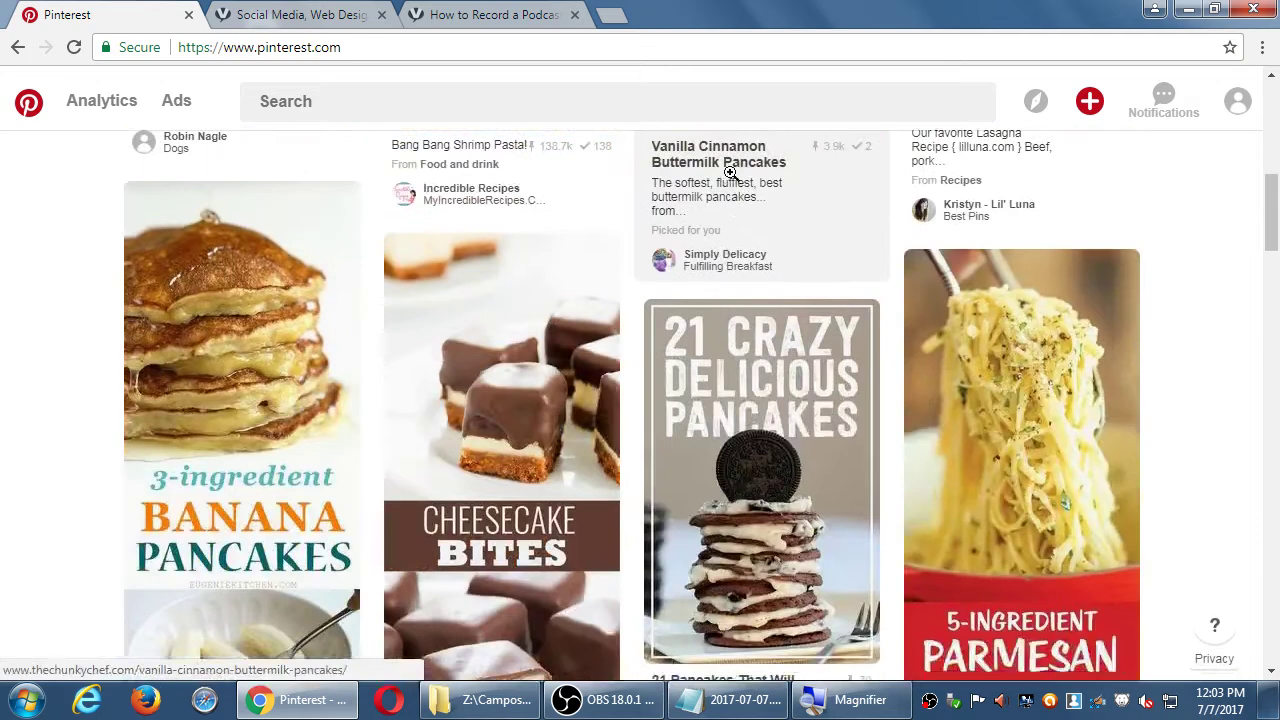
{"action": "scroll", "coordinate": [731, 172], "scroll_direction": "down", "scroll_amount": 1}
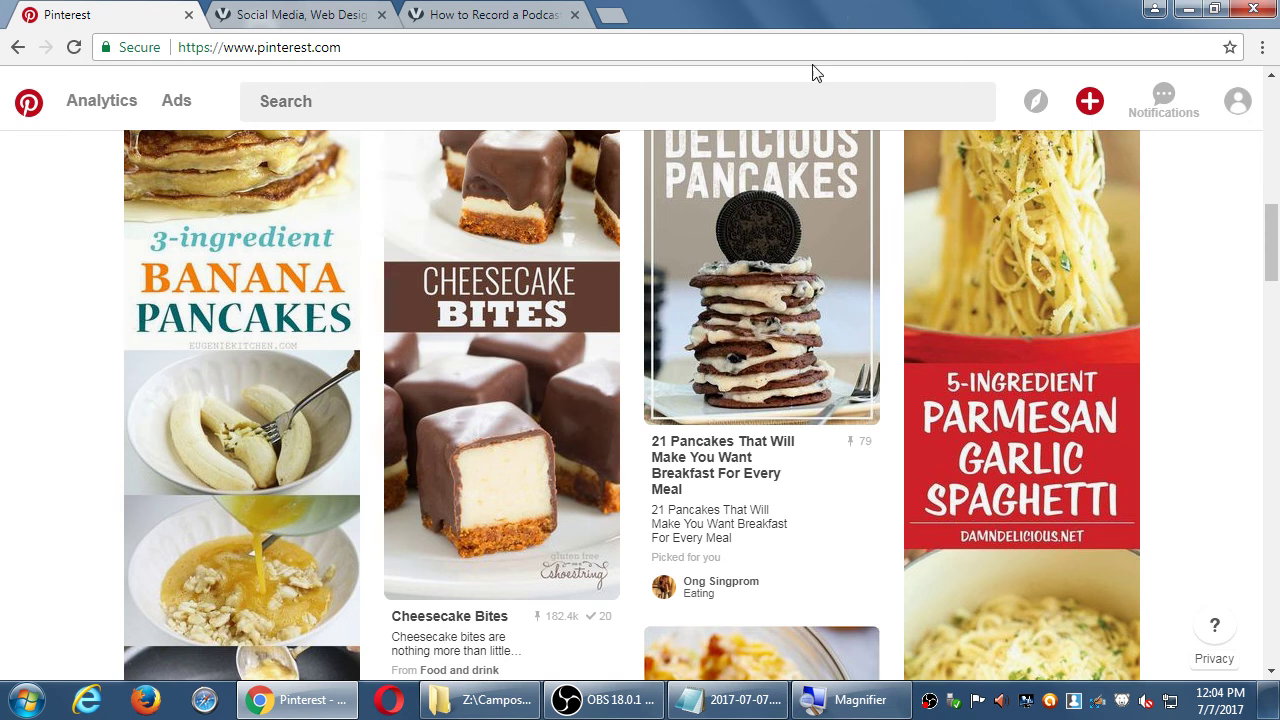
{"action": "key", "text": "super+plus"}
{"action": "key", "text": "super+plus"}
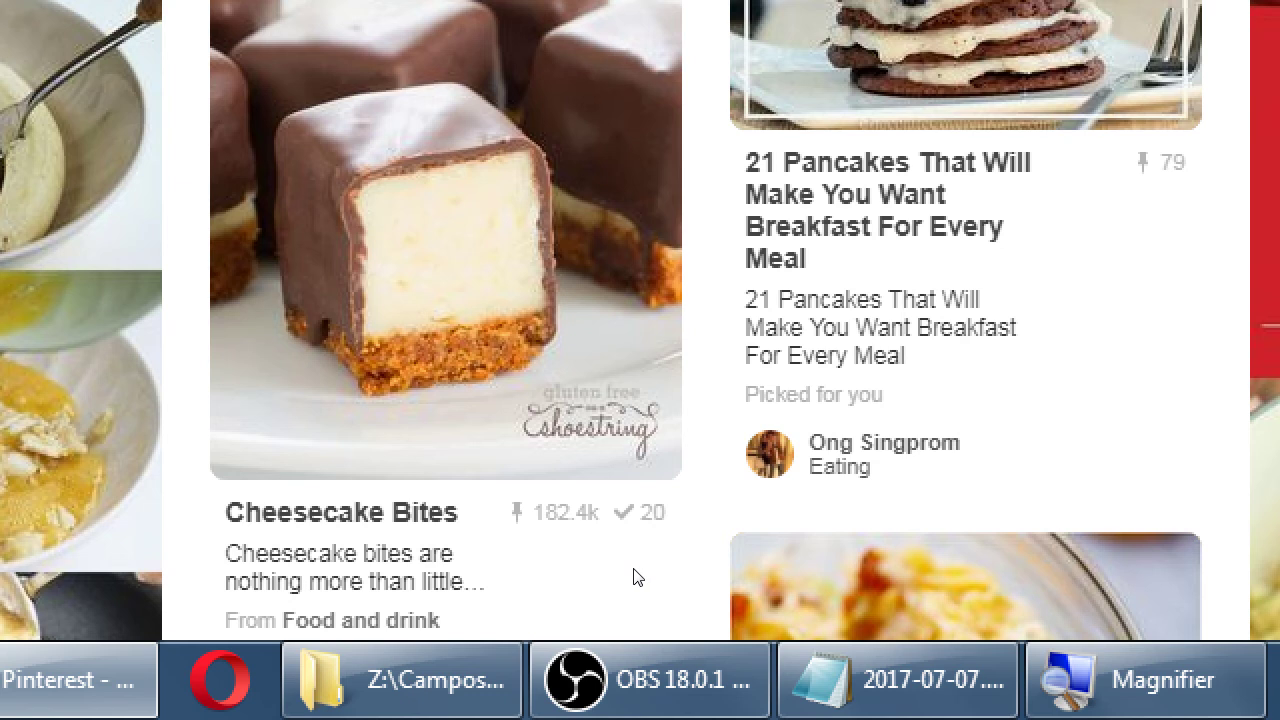
{"action": "key", "text": "super+minus"}
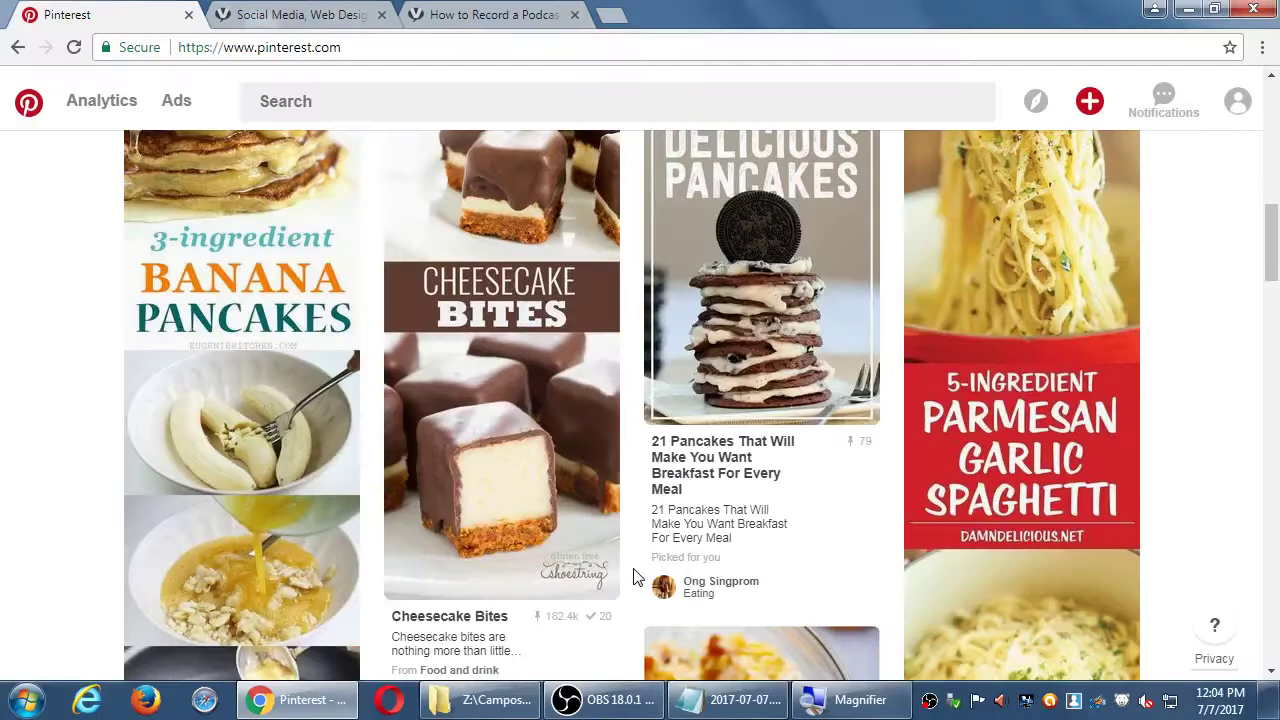
Browse further down the home feed to examine how other food Pins combine photos, title text and descriptions
{"action": "scroll", "coordinate": [632, 577], "scroll_direction": "down", "scroll_amount": 5}
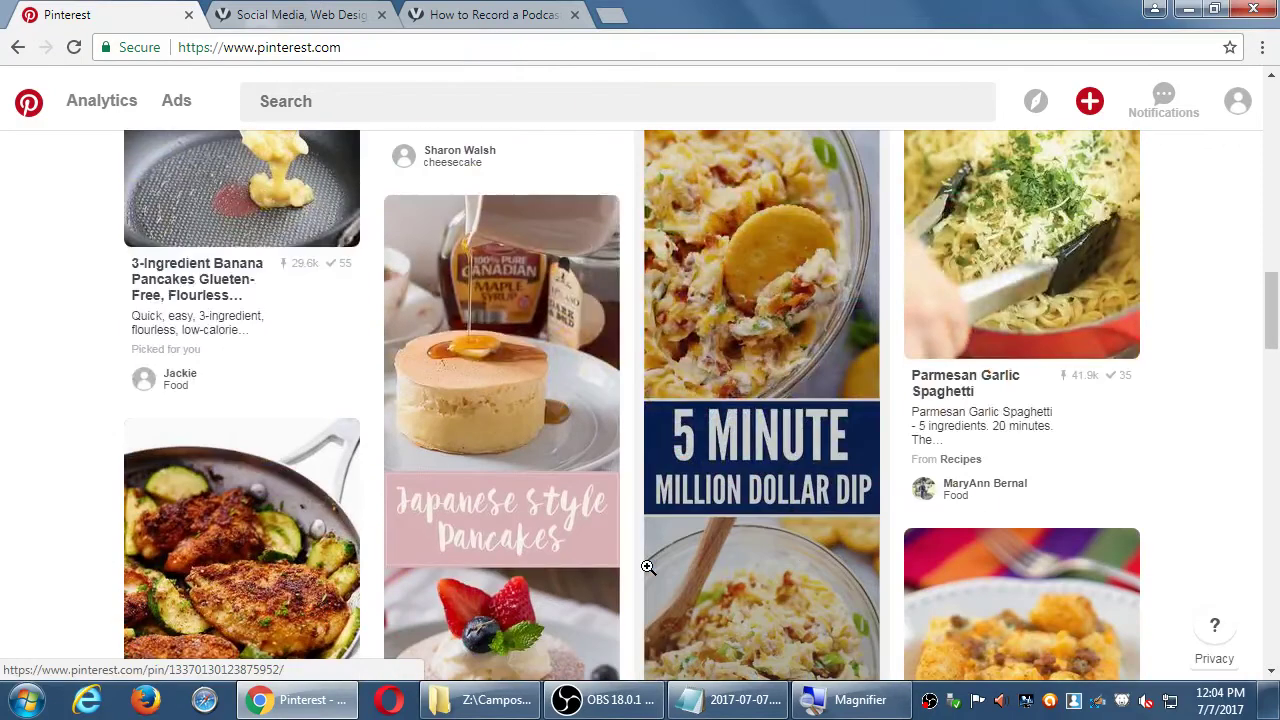
{"action": "scroll", "coordinate": [648, 567], "scroll_direction": "down", "scroll_amount": 3}
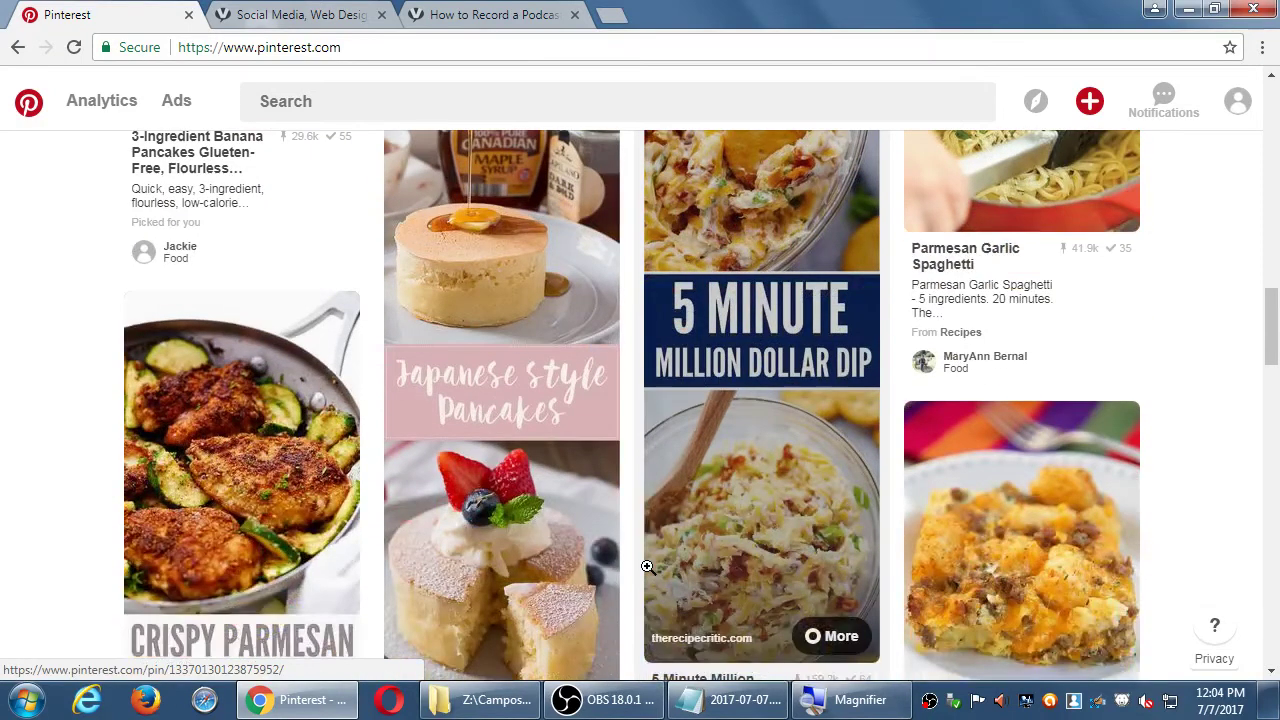
{"action": "scroll", "coordinate": [648, 567], "scroll_direction": "down", "scroll_amount": 4}
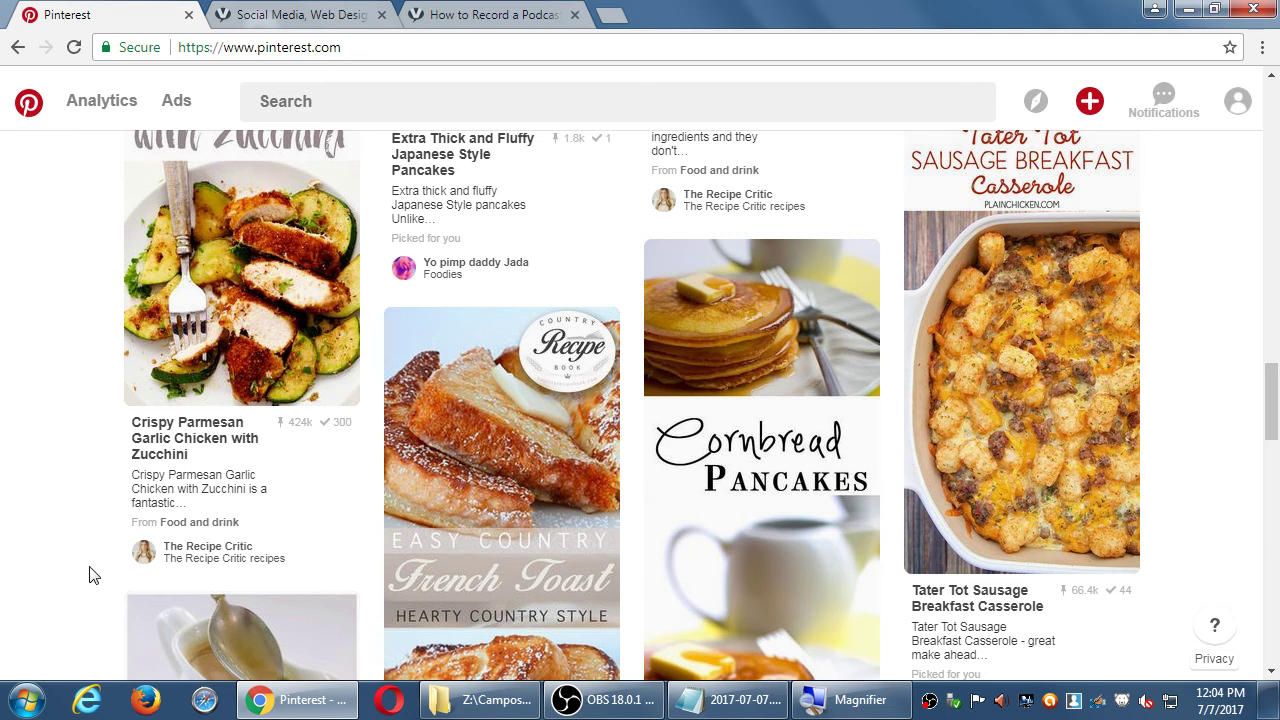
{"action": "scroll", "coordinate": [150, 575], "scroll_direction": "down", "scroll_amount": 1}
{"action": "scroll", "coordinate": [150, 568], "scroll_direction": "down", "scroll_amount": 4}
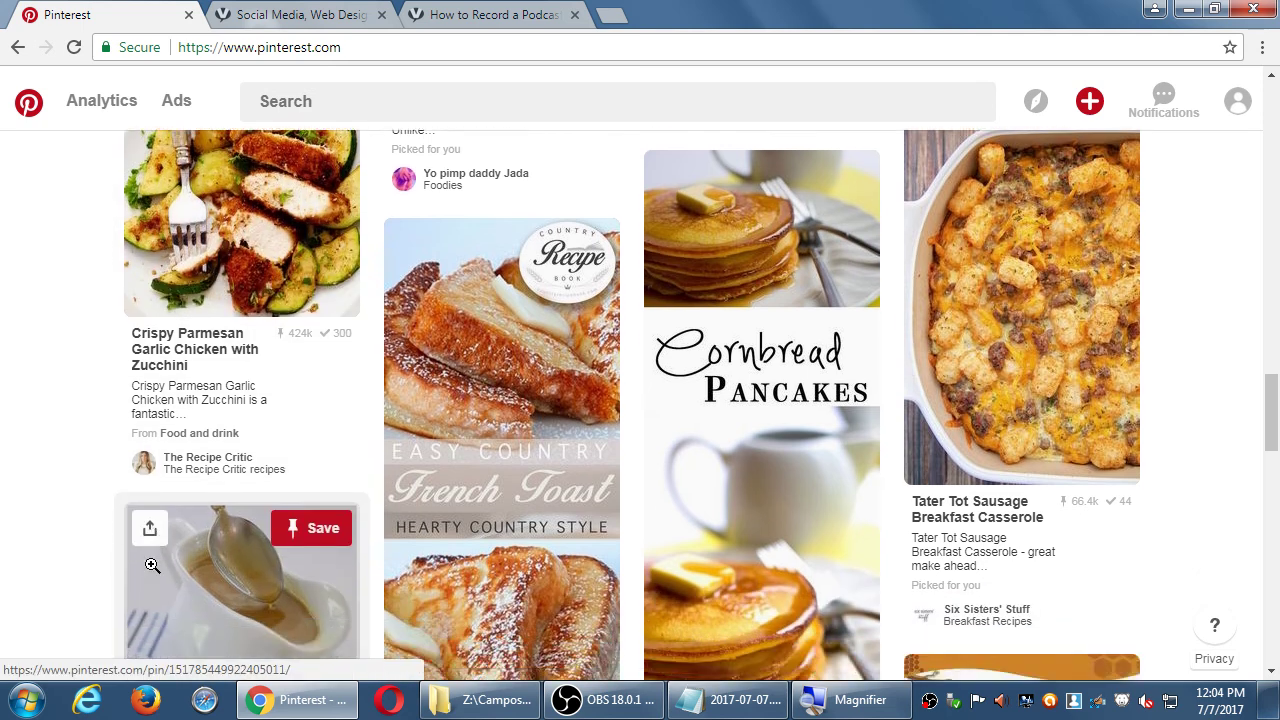
{"action": "scroll", "coordinate": [94, 500], "scroll_direction": "down", "scroll_amount": 2}
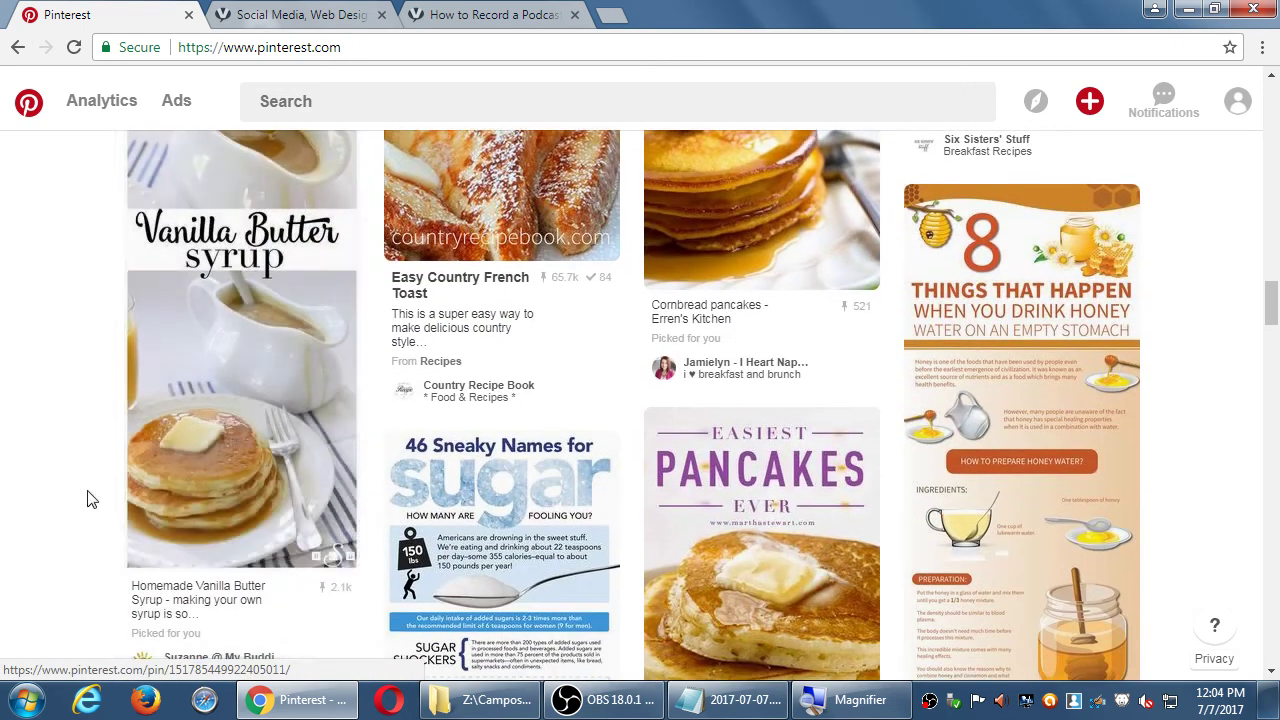
Browse the feed's pancake, French toast and nutrition Pins to examine the titles and web addresses placed on their images
{"action": "scroll", "coordinate": [106, 446], "scroll_direction": "down", "scroll_amount": 2}
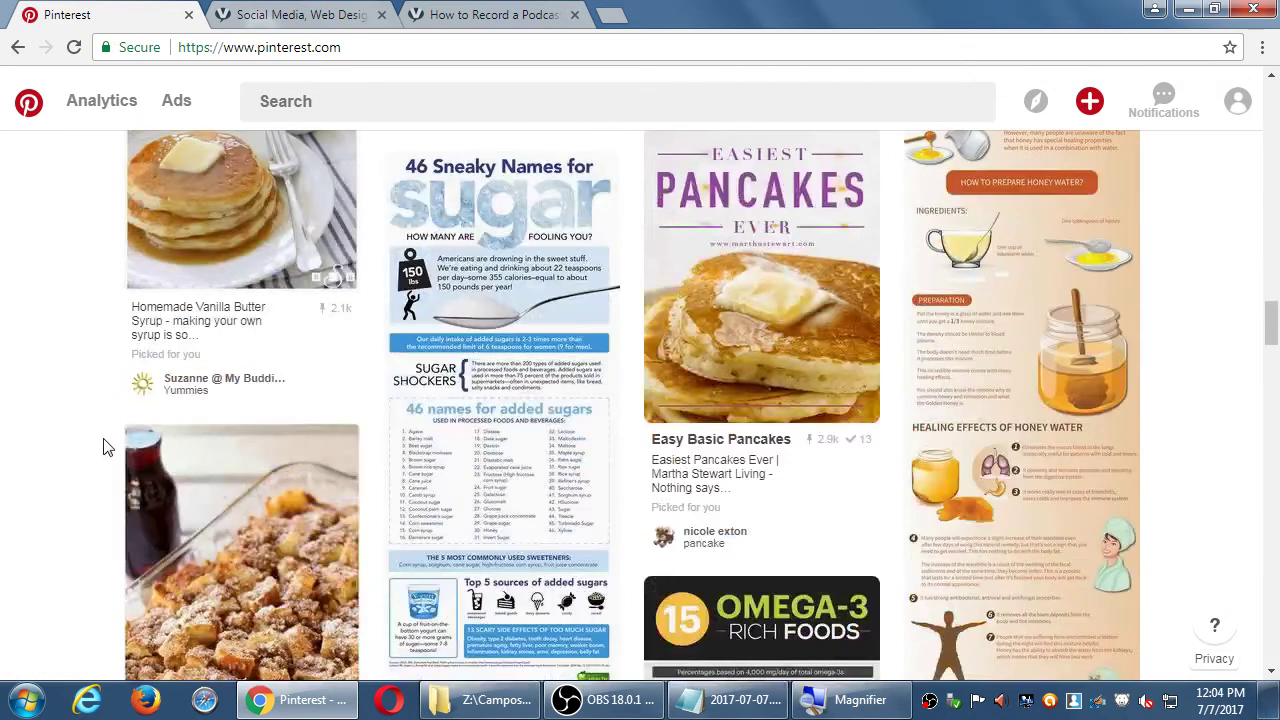
{"action": "scroll", "coordinate": [107, 446], "scroll_direction": "down", "scroll_amount": 2}
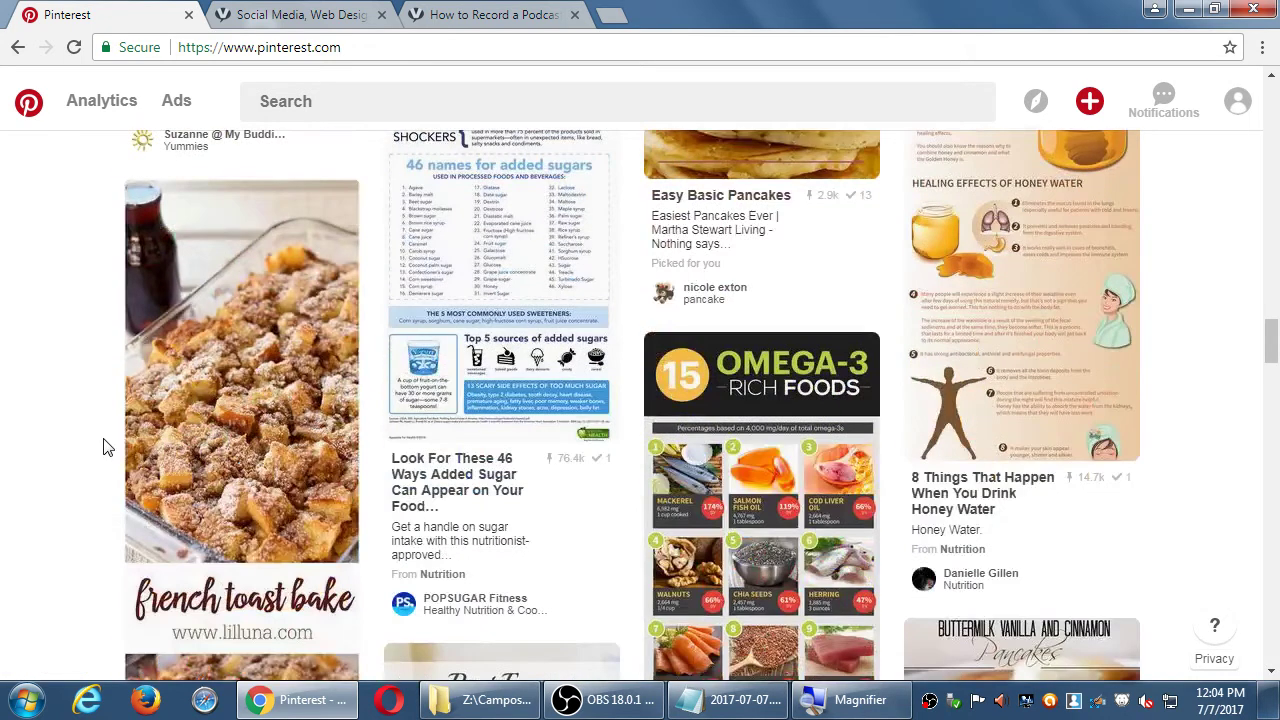
{"action": "scroll", "coordinate": [107, 446], "scroll_direction": "down", "scroll_amount": 4}
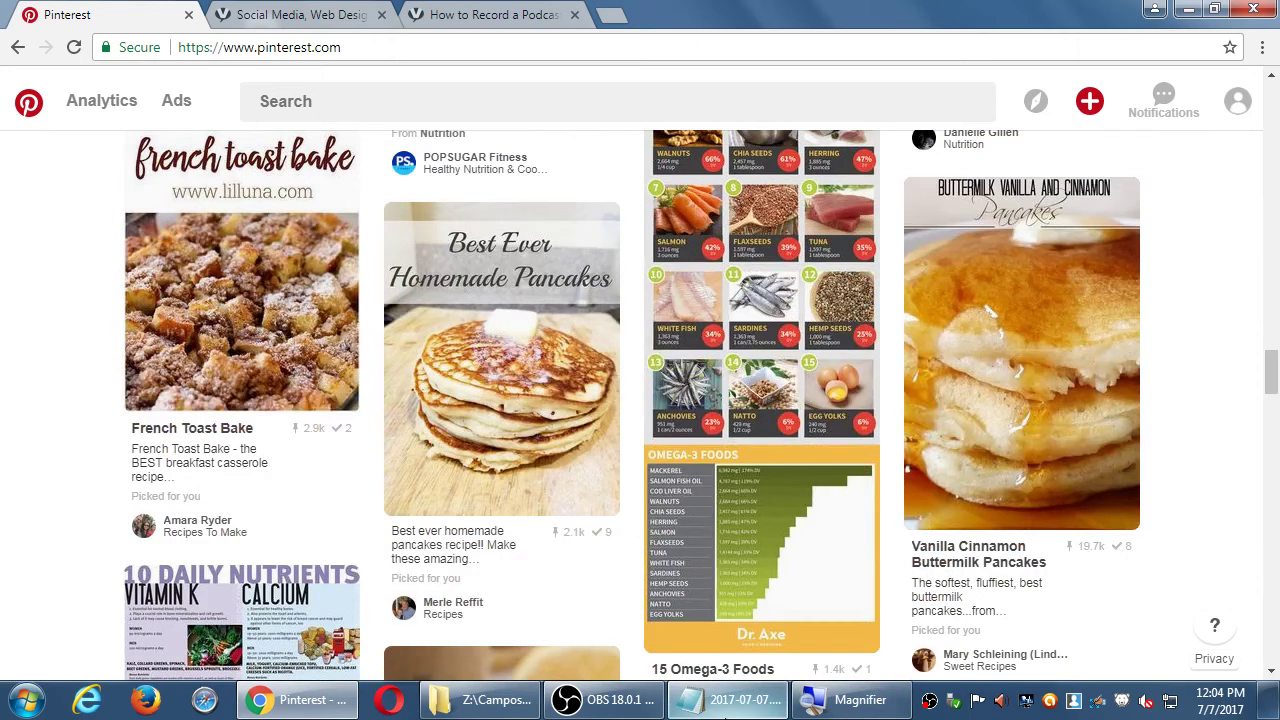
Switch to the Notepad notes and add "It's a good idea to add your web address as a watermark to your images." at the end
{"action": "left_click", "coordinate": [735, 700]}
{"action": "key", "text": "super+plus"}
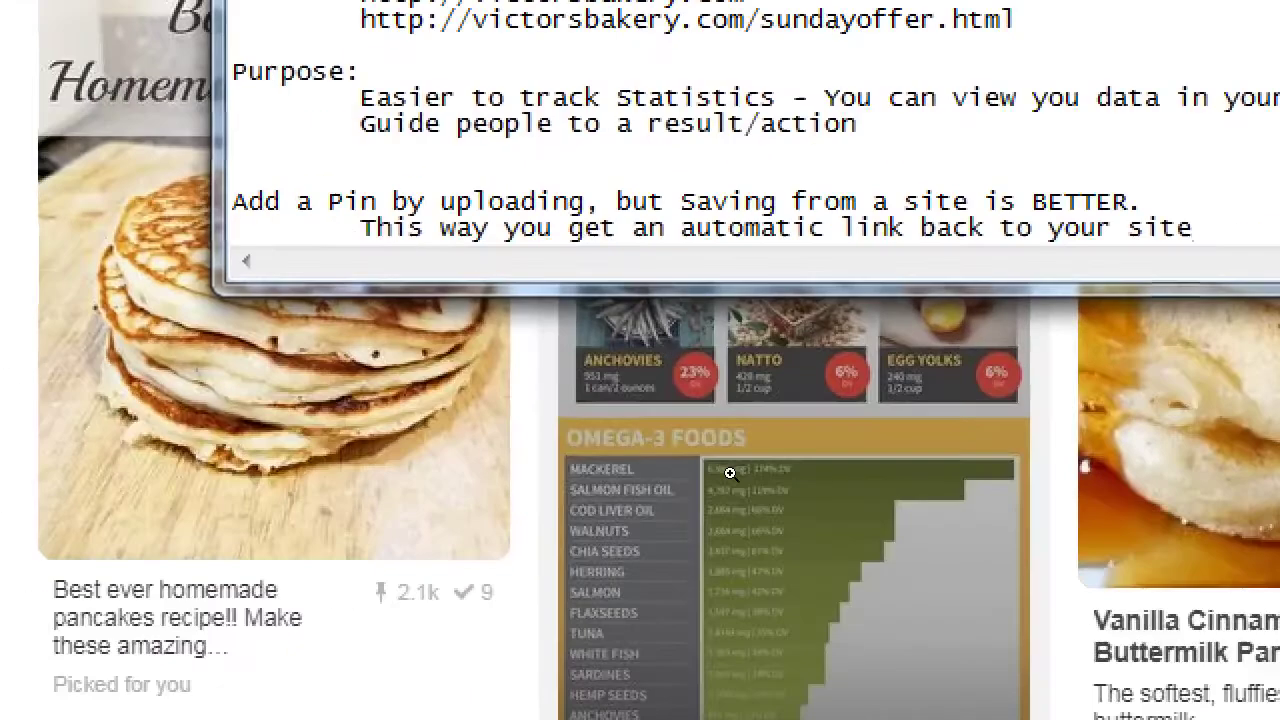
{"action": "key", "text": "Return"}
{"action": "key", "text": "Return"}
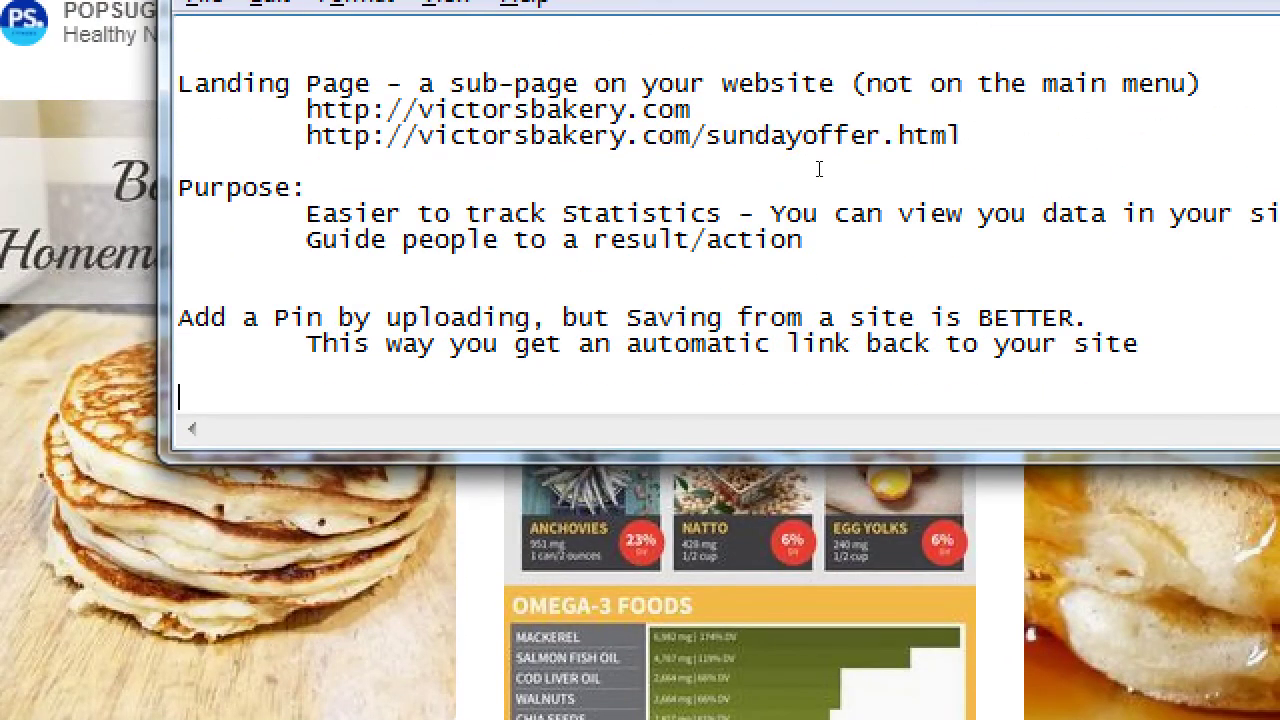
{"action": "type", "text": "It's a good i"}
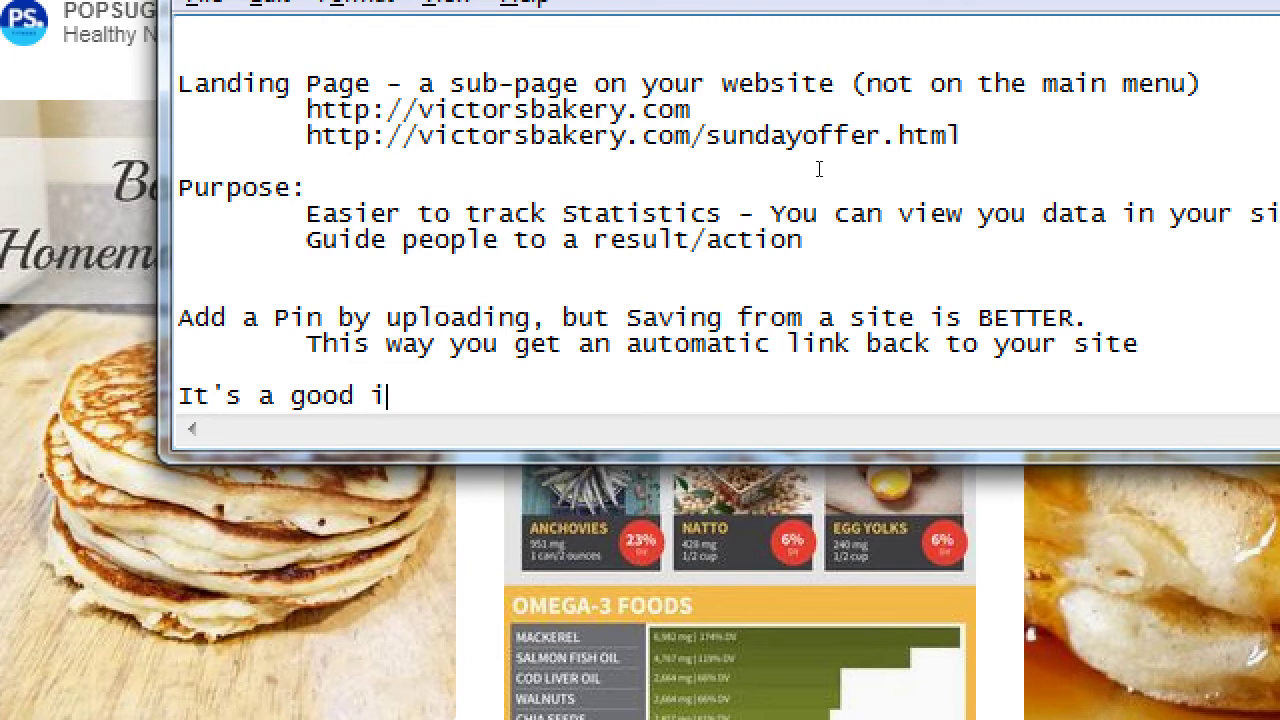
{"action": "type", "text": "dea to add"}
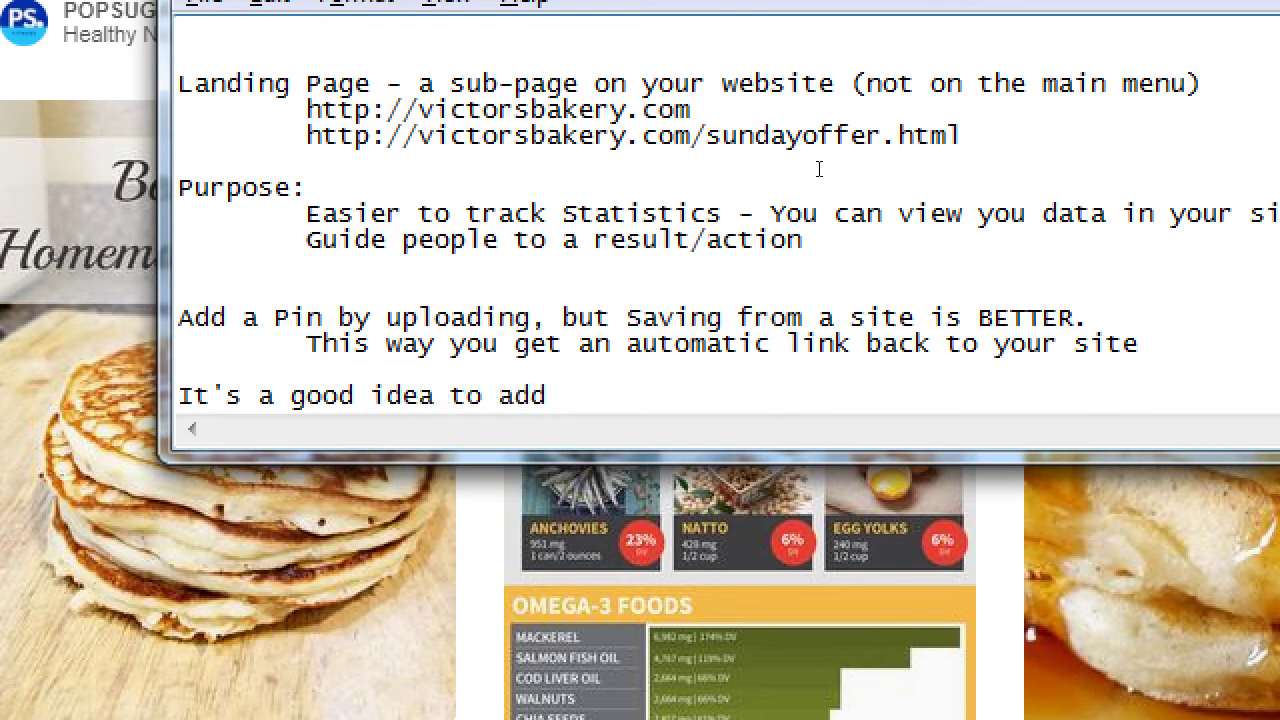
{"action": "type", "text": " your web ad"}
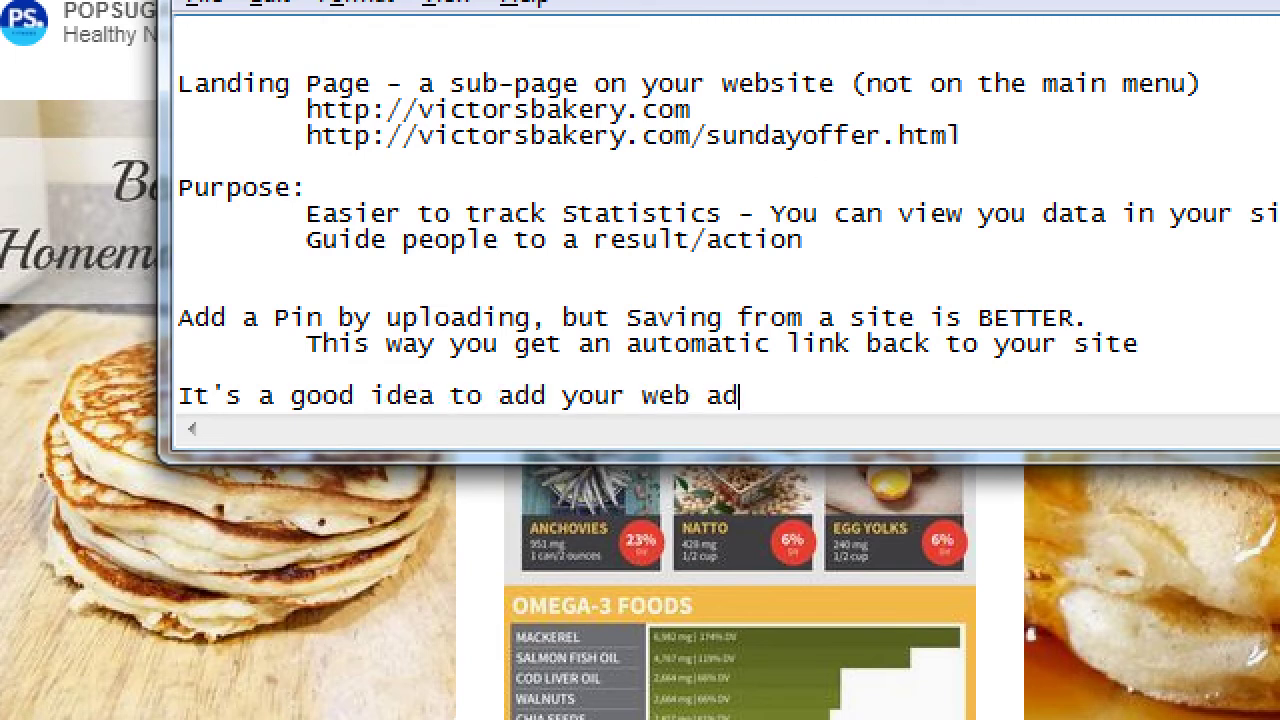
{"action": "type", "text": "dress as a watermark"}
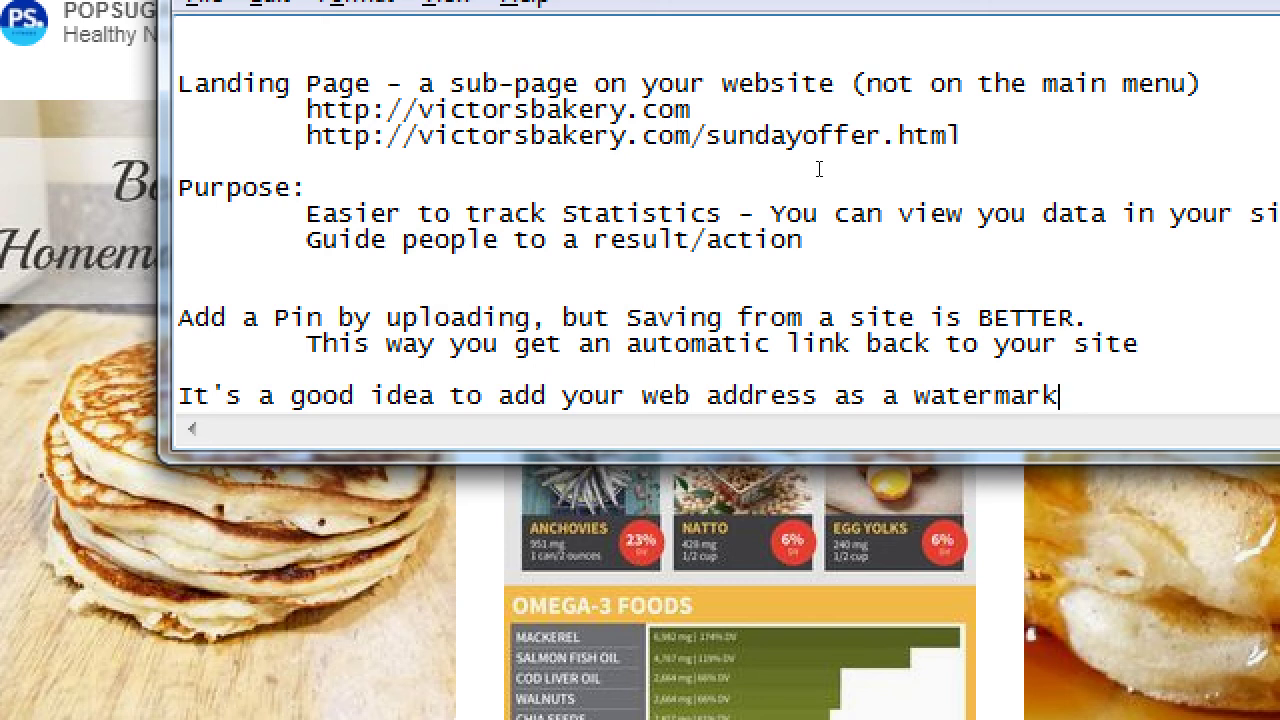
{"action": "key", "text": "Return"}
{"action": "type", "text": "to "}
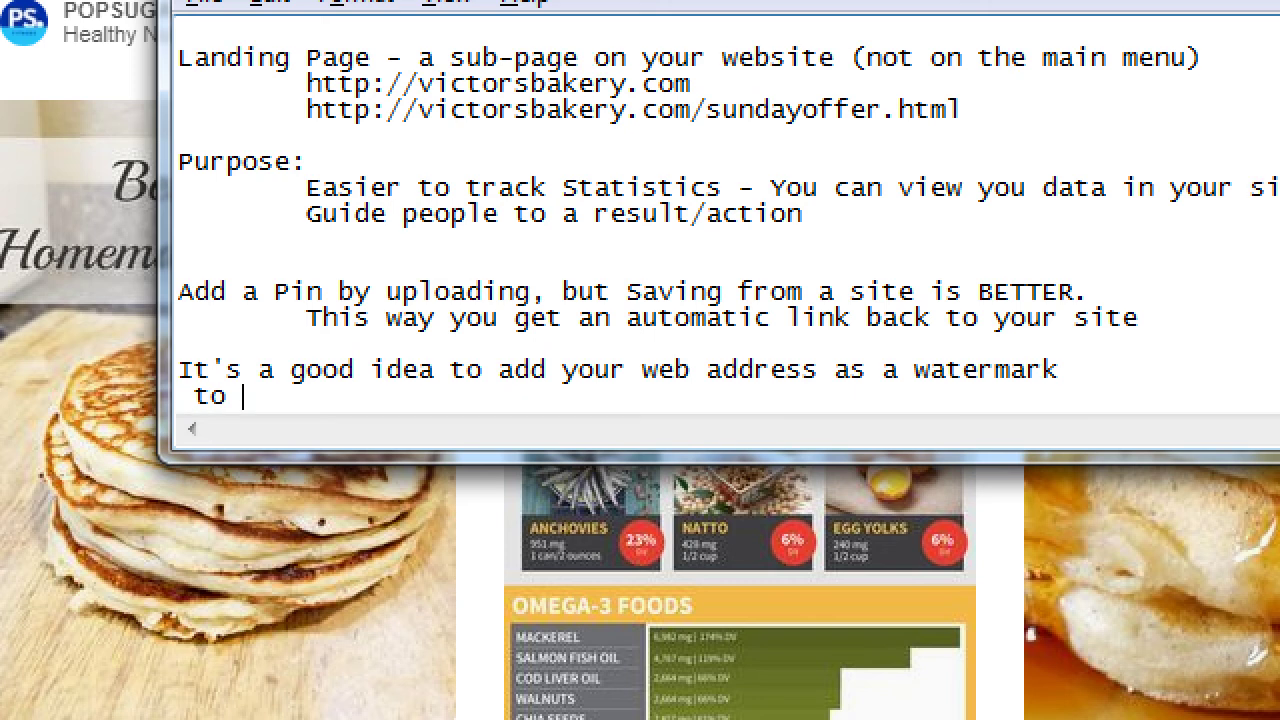
{"action": "type", "text": "your images. "}
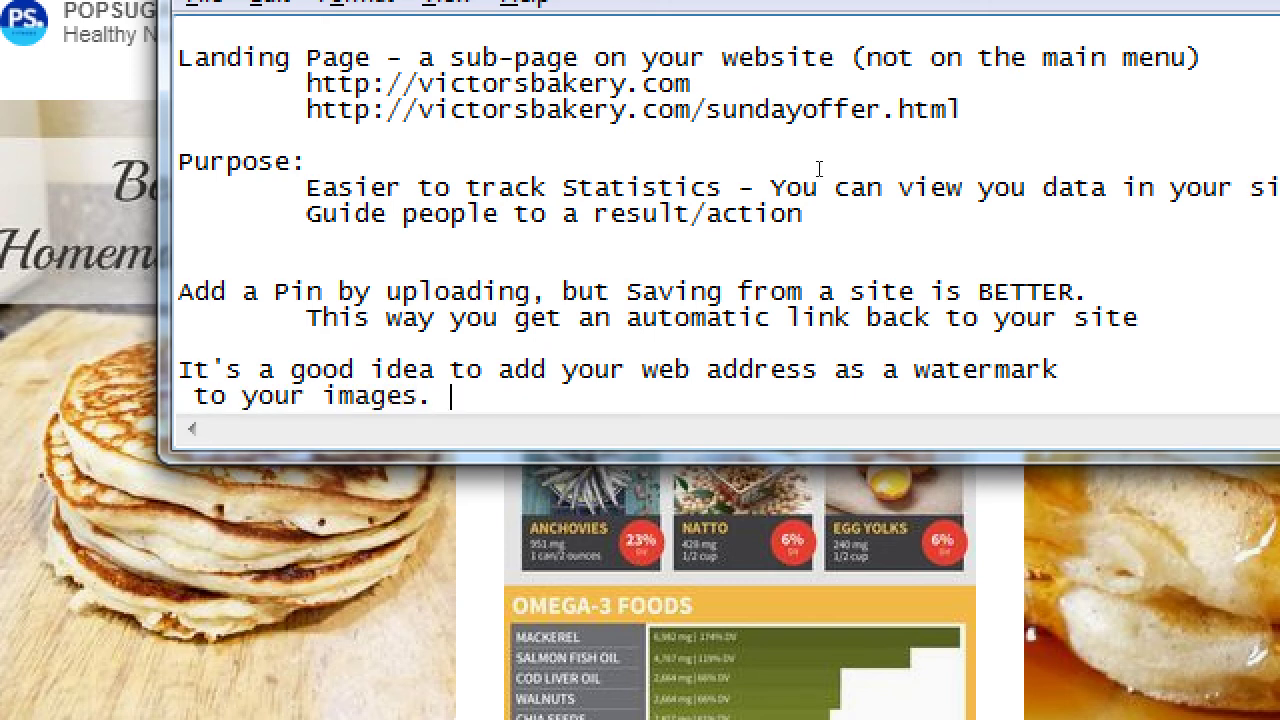
Continue the watermark note with "The link is not", correcting the misspelled word "link"
{"action": "type", "text": "The ink is "}
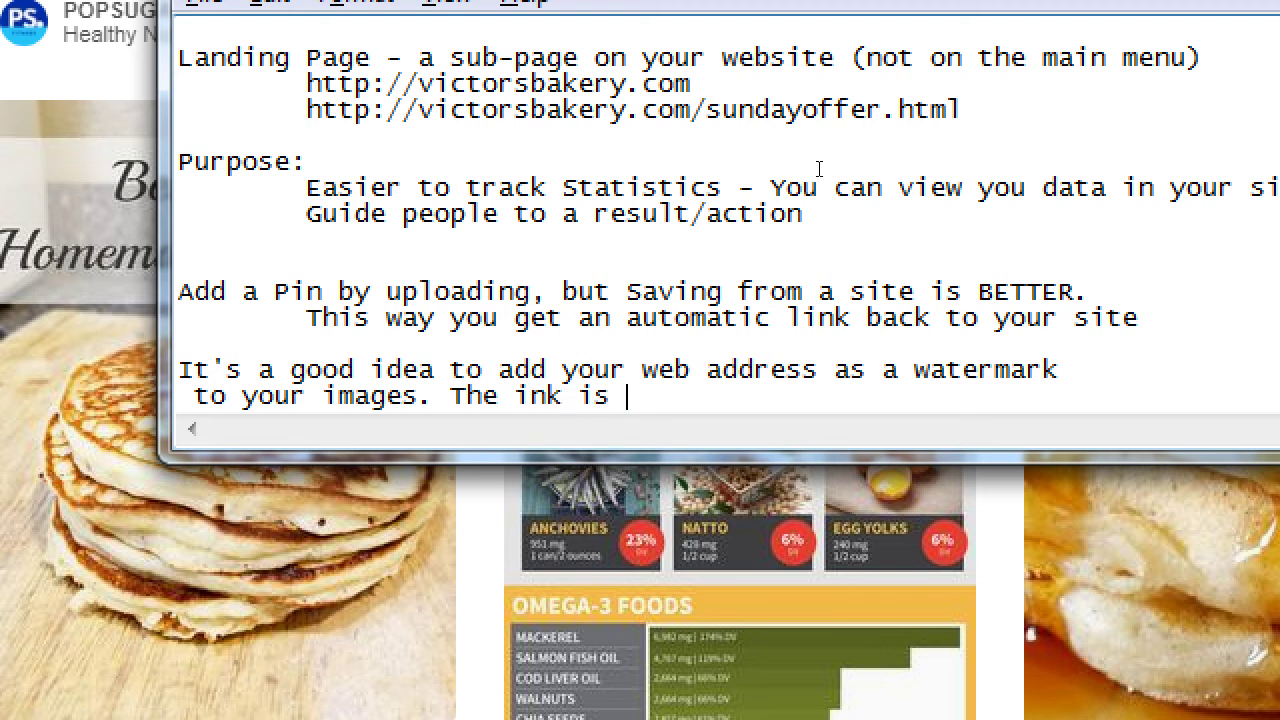
{"action": "type", "text": "anot"}
{"action": "key", "text": "BackSpace"}
{"action": "key", "text": "BackSpace"}
{"action": "key", "text": "BackSpace"}
{"action": "key", "text": "BackSpace"}
{"action": "type", "text": "not"}
{"action": "key", "text": "ctrl+Left"}
{"action": "key", "text": "ctrl+Left"}
{"action": "key", "text": "ctrl+Left"}
{"action": "type", "text": "l"}
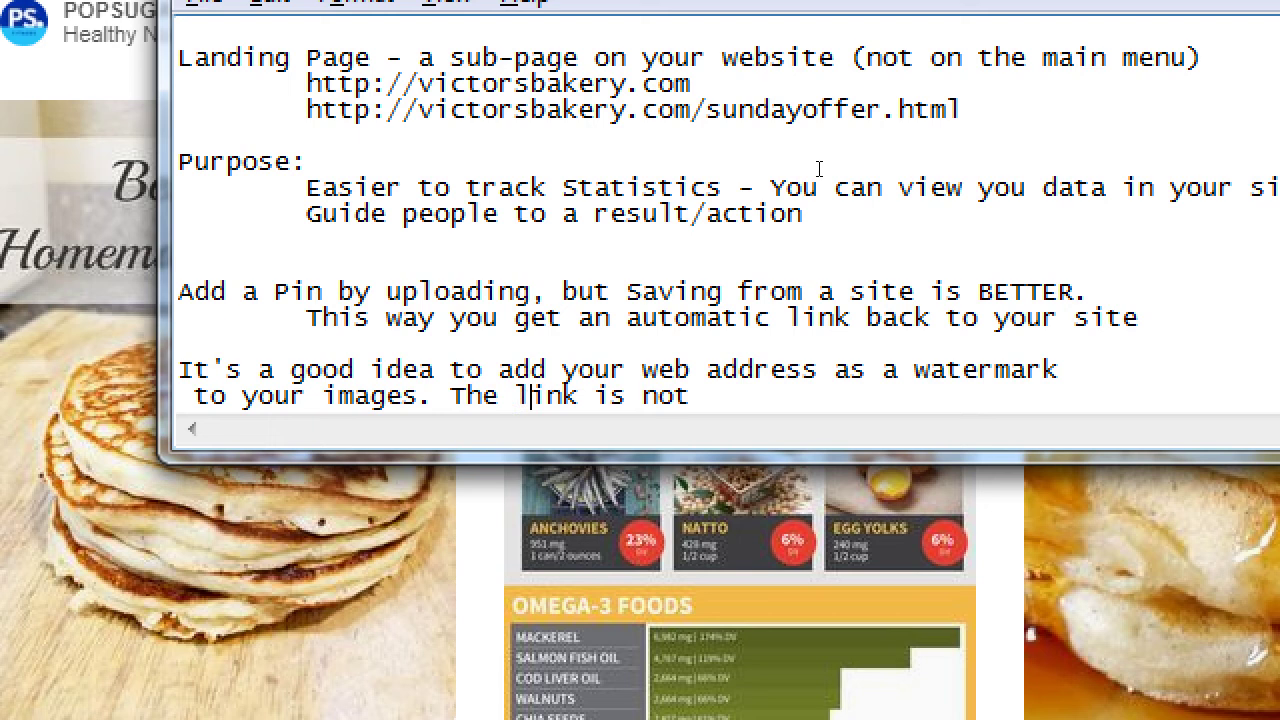
Complete the watermark note with "active, but people visit the address if they type it in their browser." and restore normal magnification
{"action": "key", "text": "End"}
{"action": "type", "text": "active, but"}
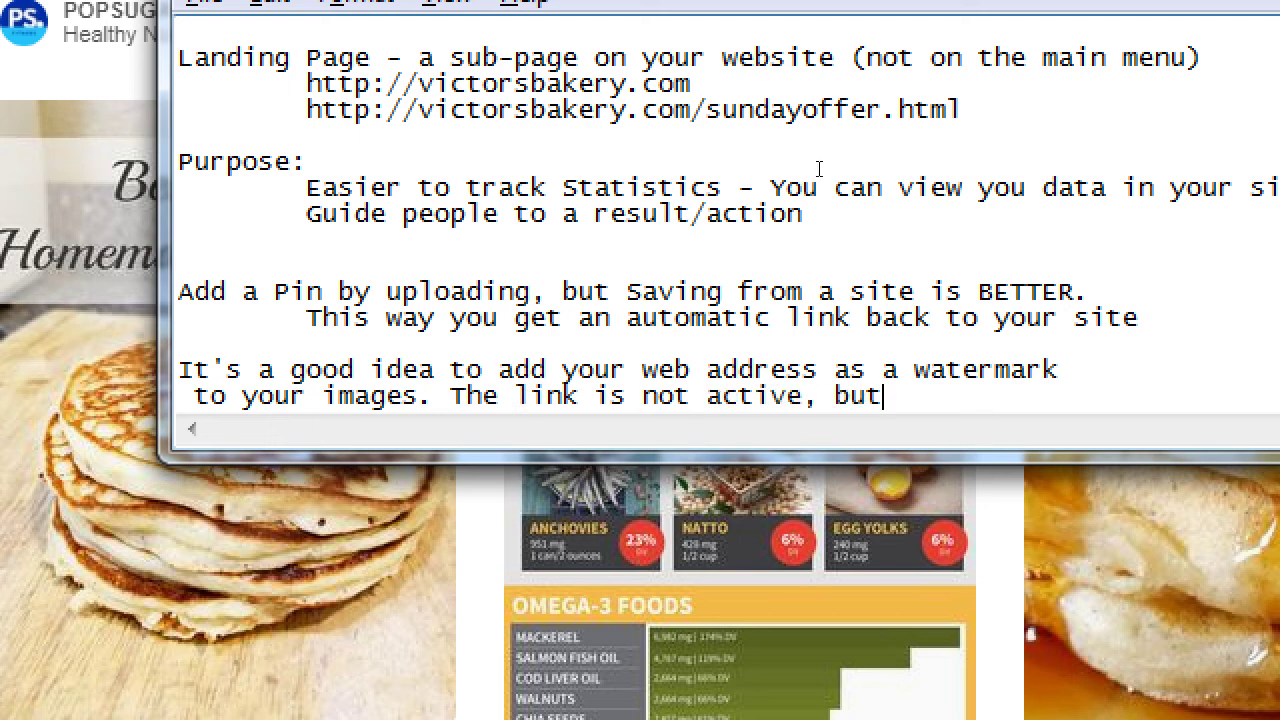
{"action": "type", "text": " people visit"}
{"action": "key", "text": "Return"}
{"action": "type", "text": "th"}
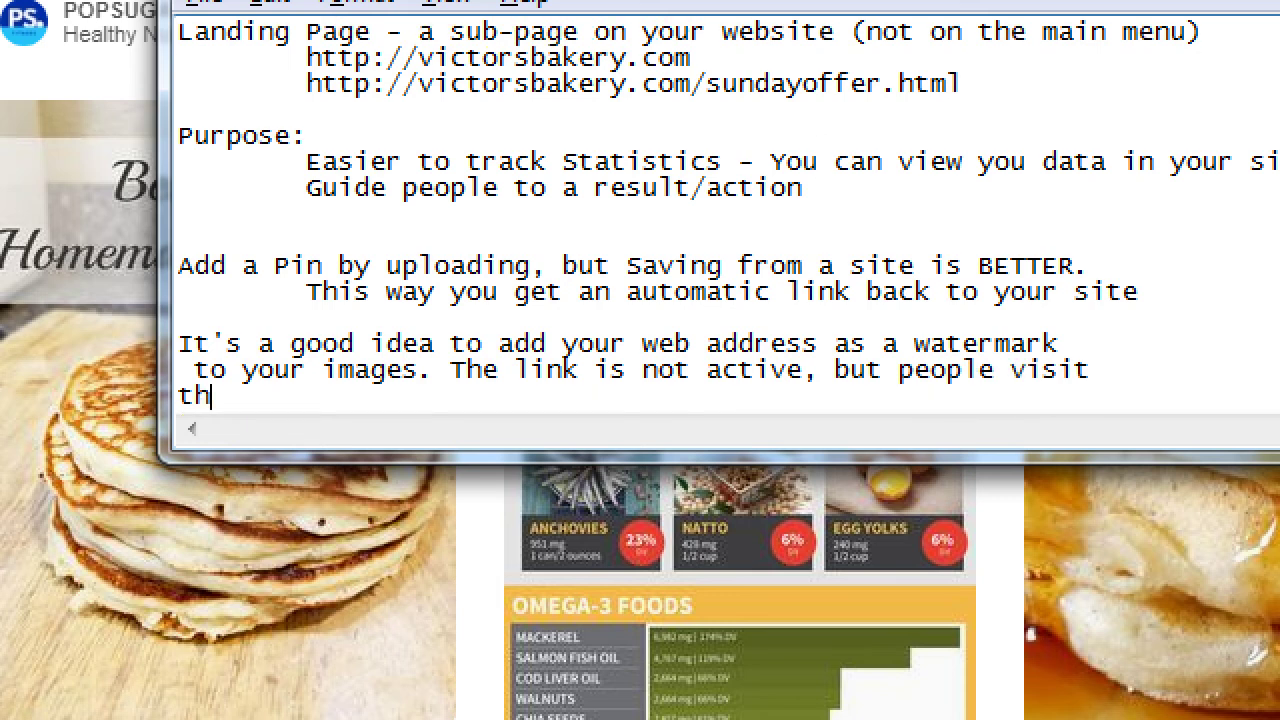
{"action": "key", "text": "BackSpace"}
{"action": "key", "text": "BackSpace"}
{"action": "type", "text": "the address i"}
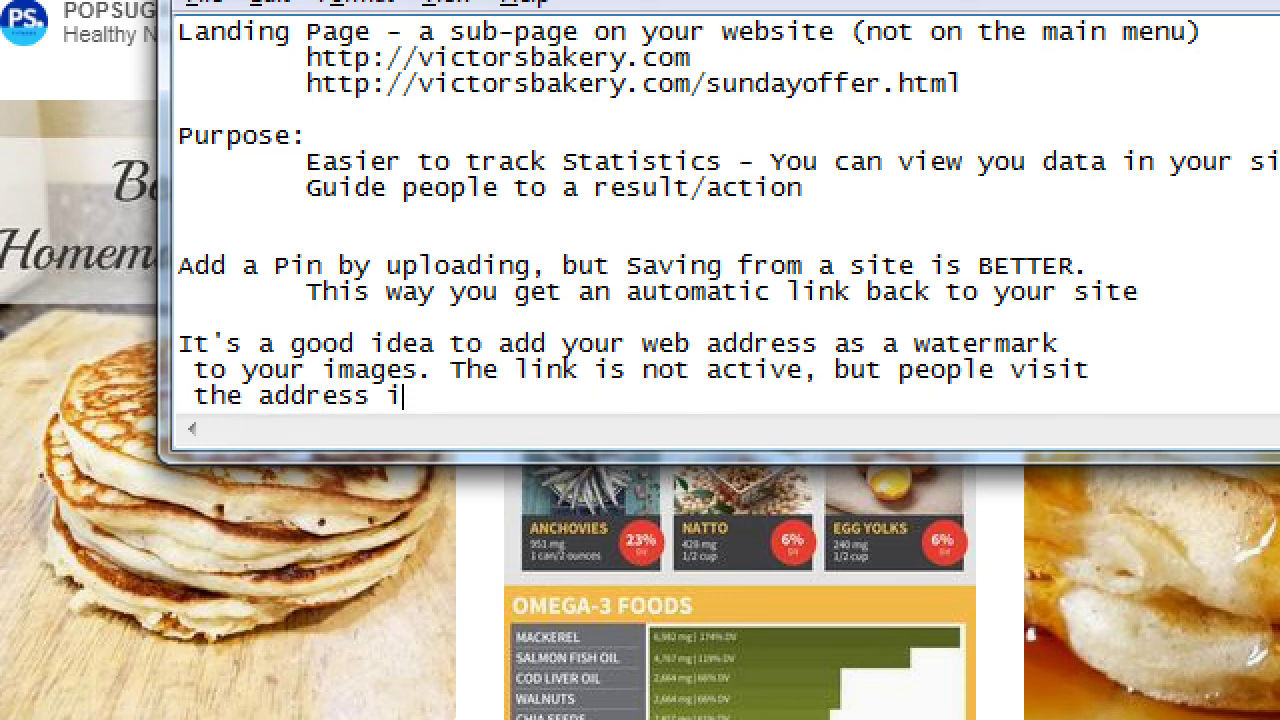
{"action": "type", "text": "f they type it"}
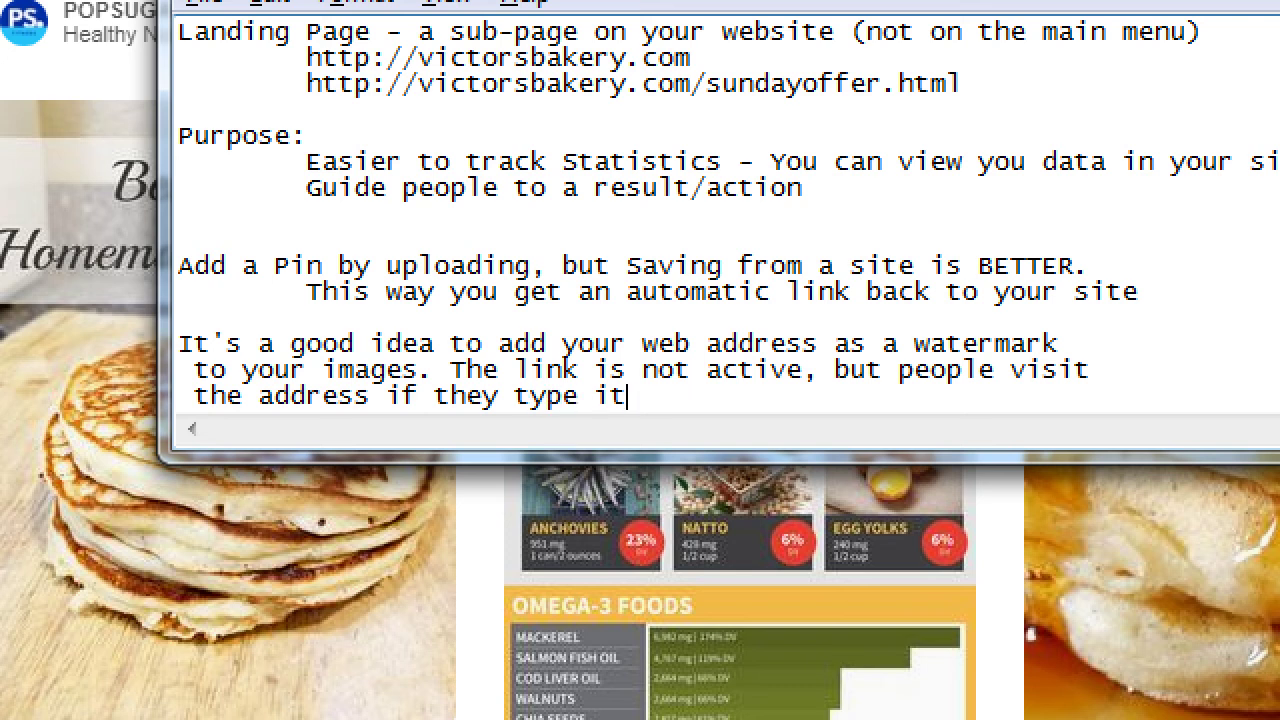
{"action": "type", "text": " in their browser"}
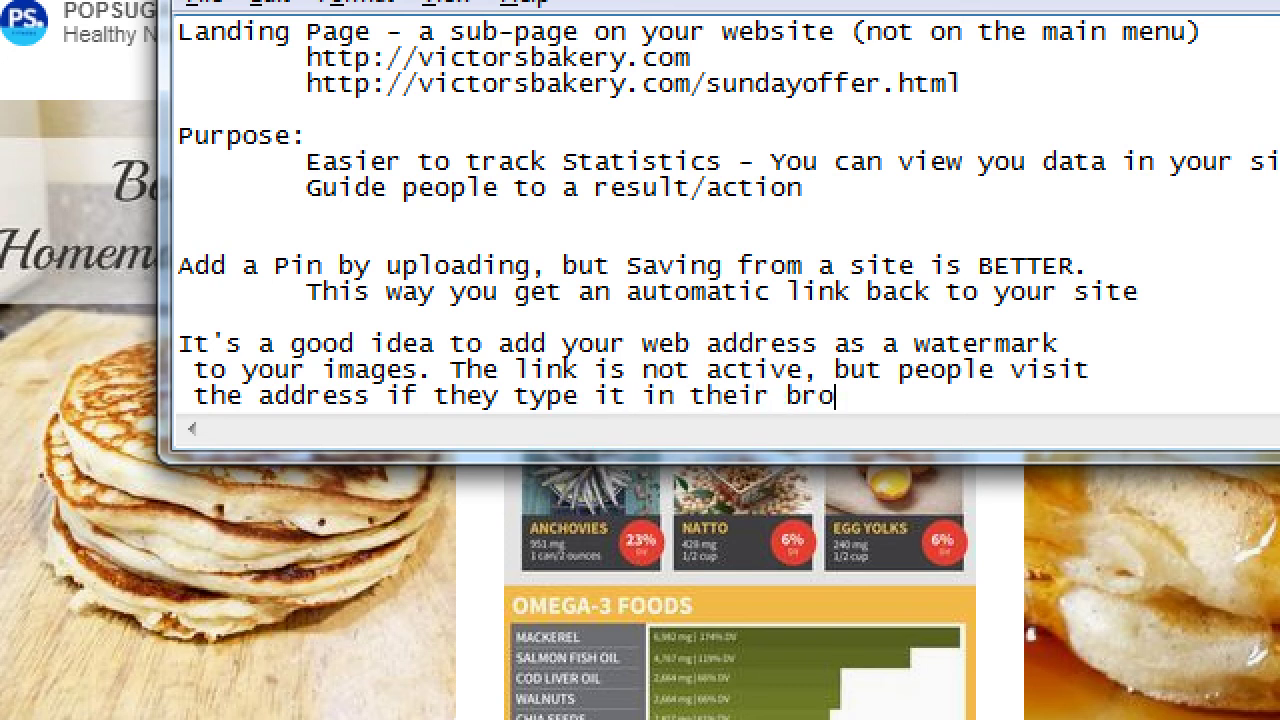
{"action": "type", "text": "."}
{"action": "key", "text": "super+minus"}
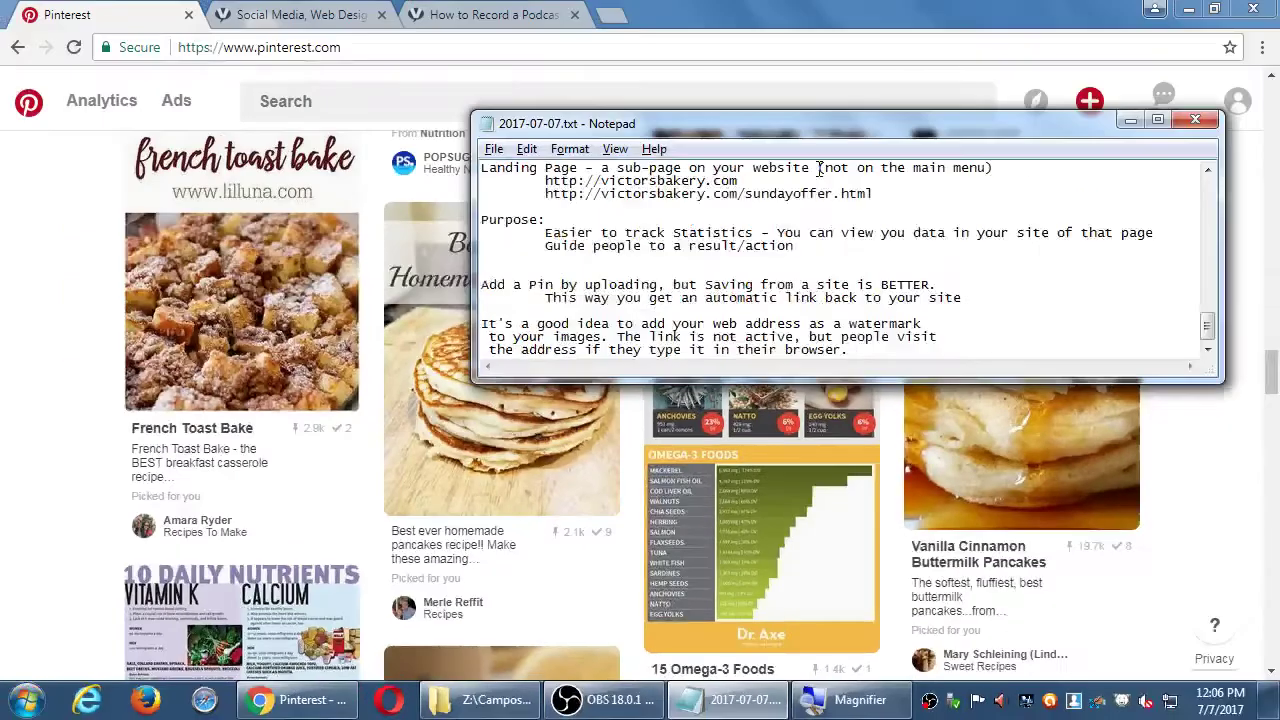
Go back through the notes to the board tips and highlight the recommended weekly posting frequency
{"action": "left_click", "coordinate": [1242, 442]}
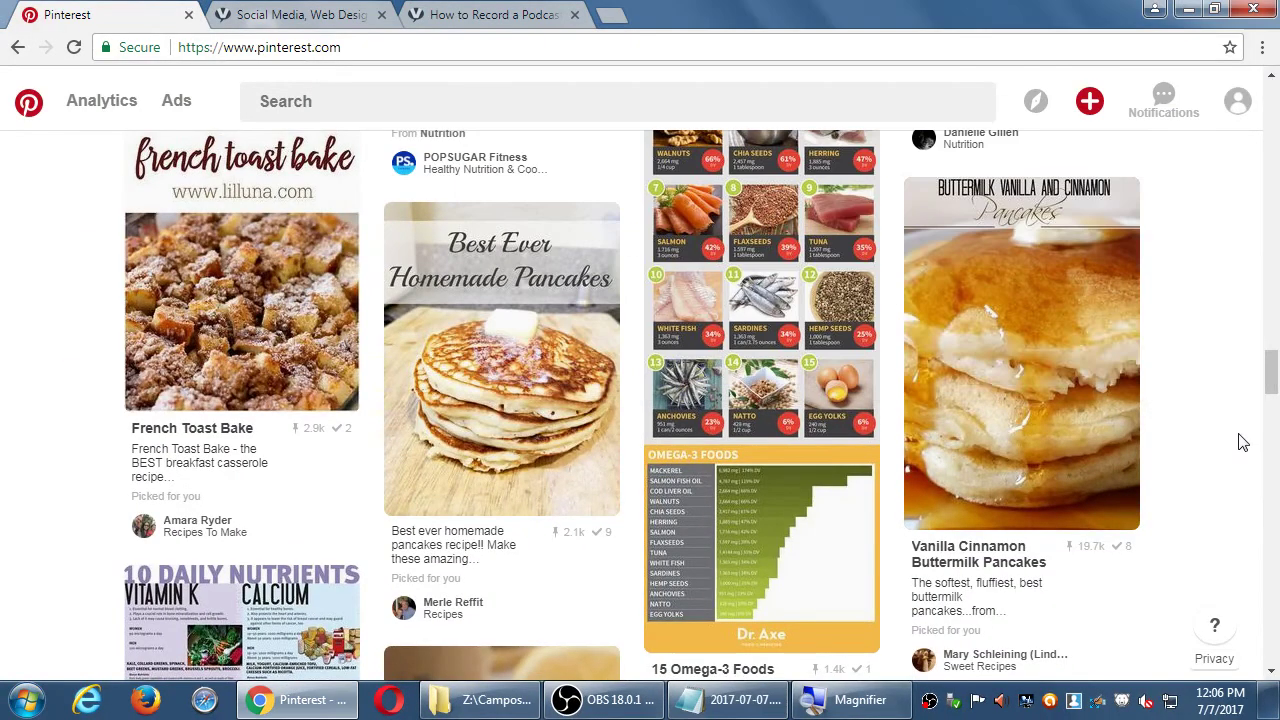
{"action": "left_click", "coordinate": [714, 700]}
{"action": "scroll", "coordinate": [758, 310], "scroll_direction": "up", "scroll_amount": 5}
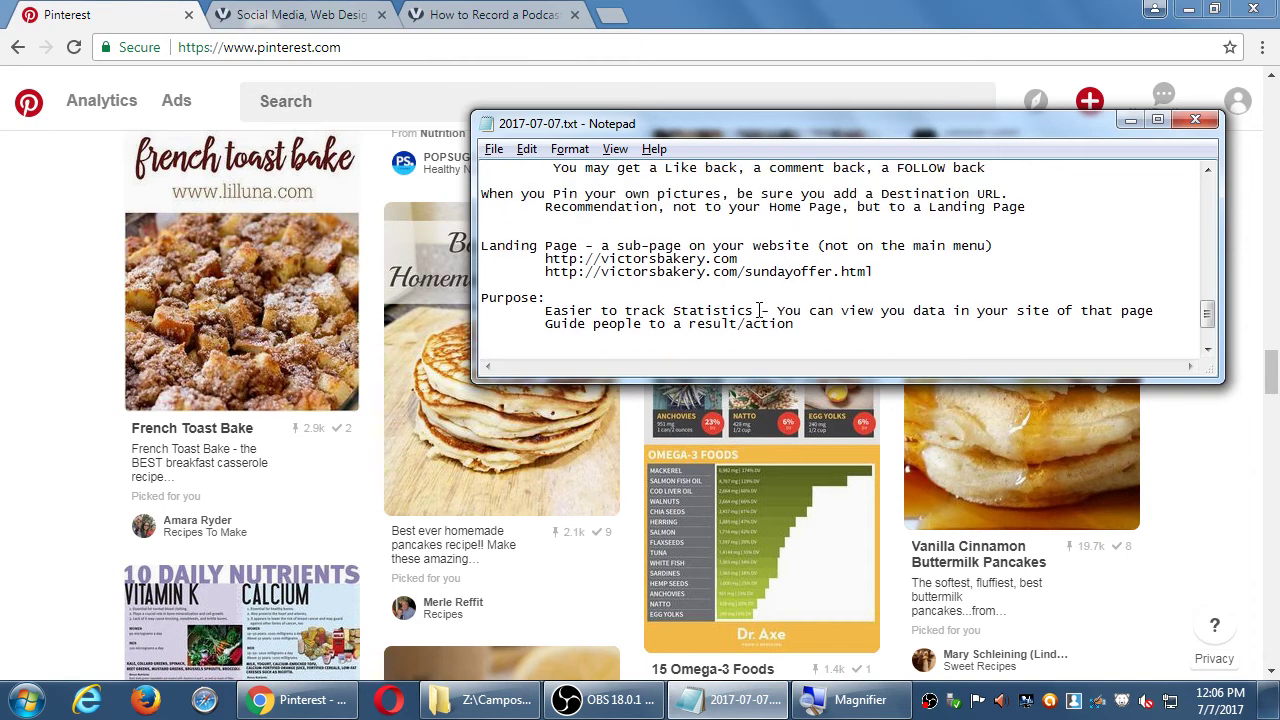
{"action": "scroll", "coordinate": [758, 310], "scroll_direction": "up", "scroll_amount": 7}
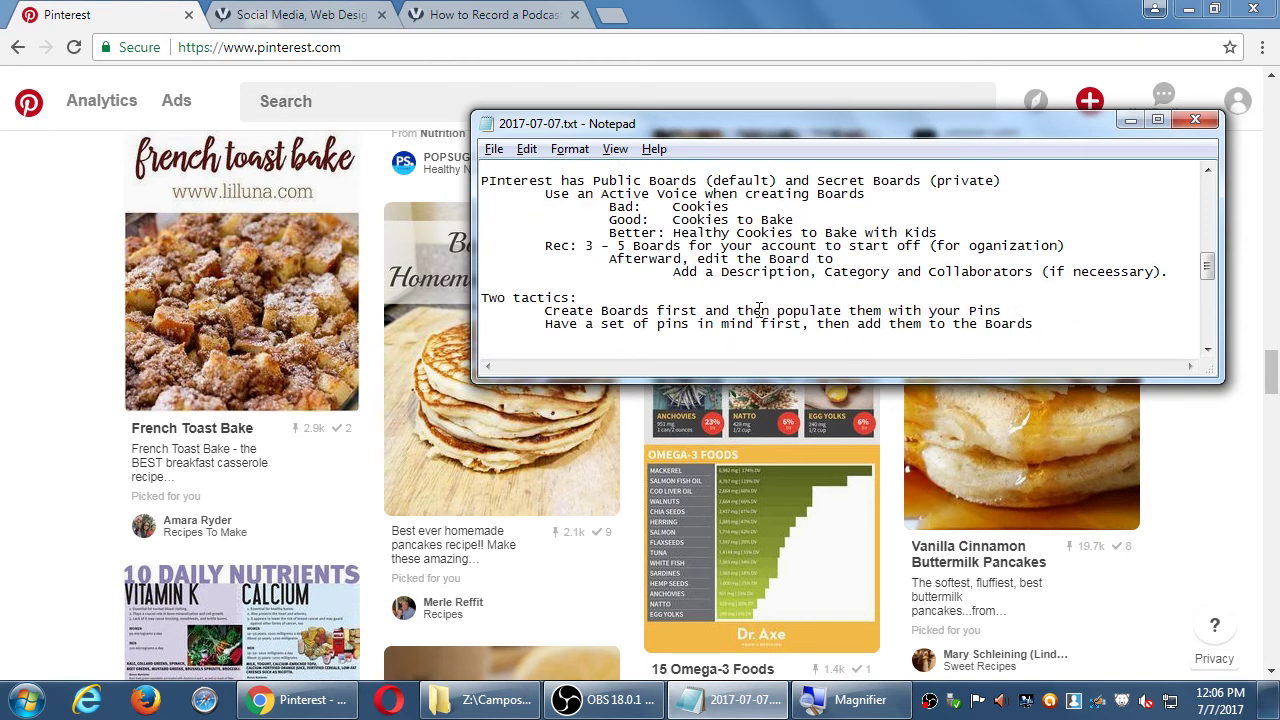
{"action": "scroll", "coordinate": [760, 310], "scroll_direction": "up", "scroll_amount": 3}
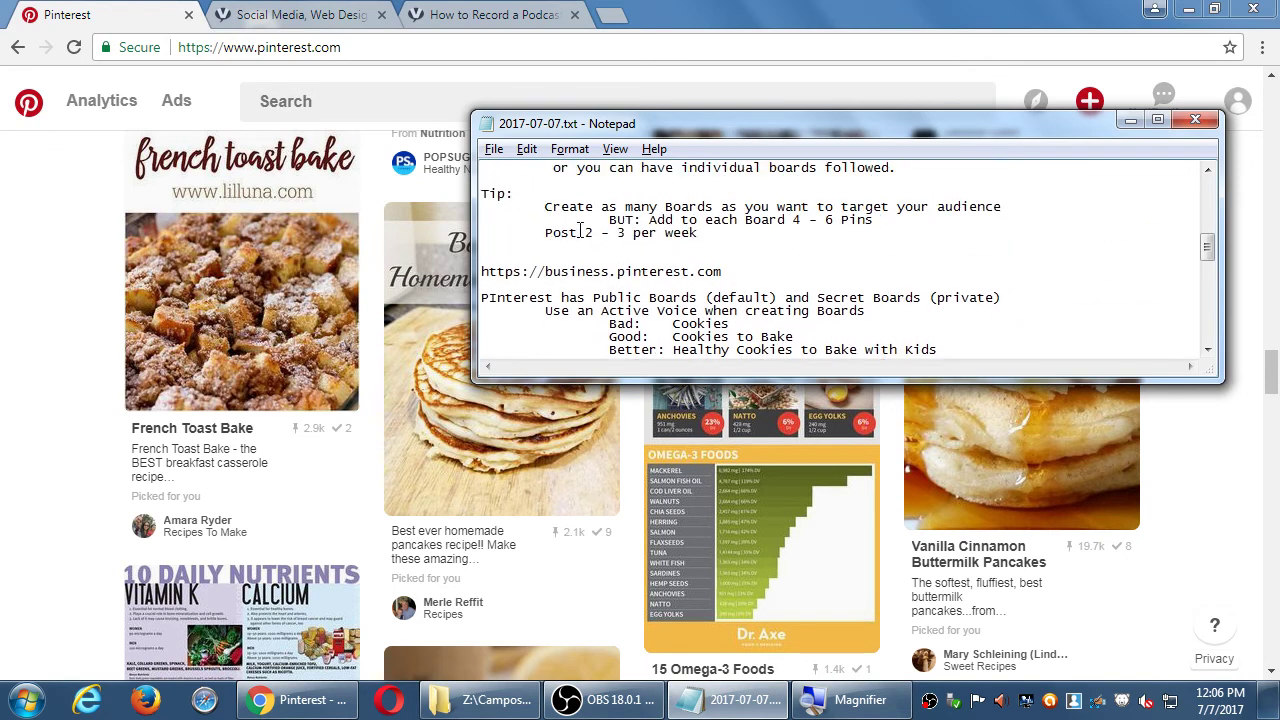
{"action": "left_click_drag", "start_coordinate": [579, 231], "coordinate": [641, 237]}
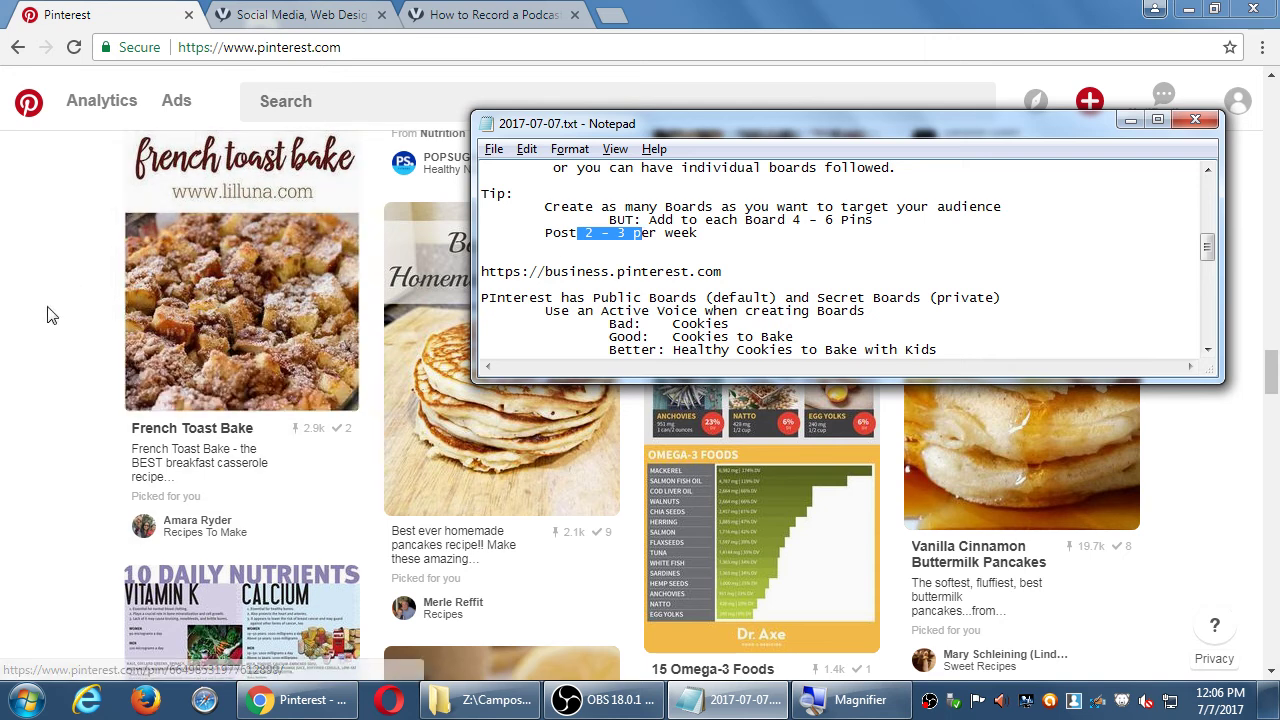
{"action": "left_click", "coordinate": [672, 233]}
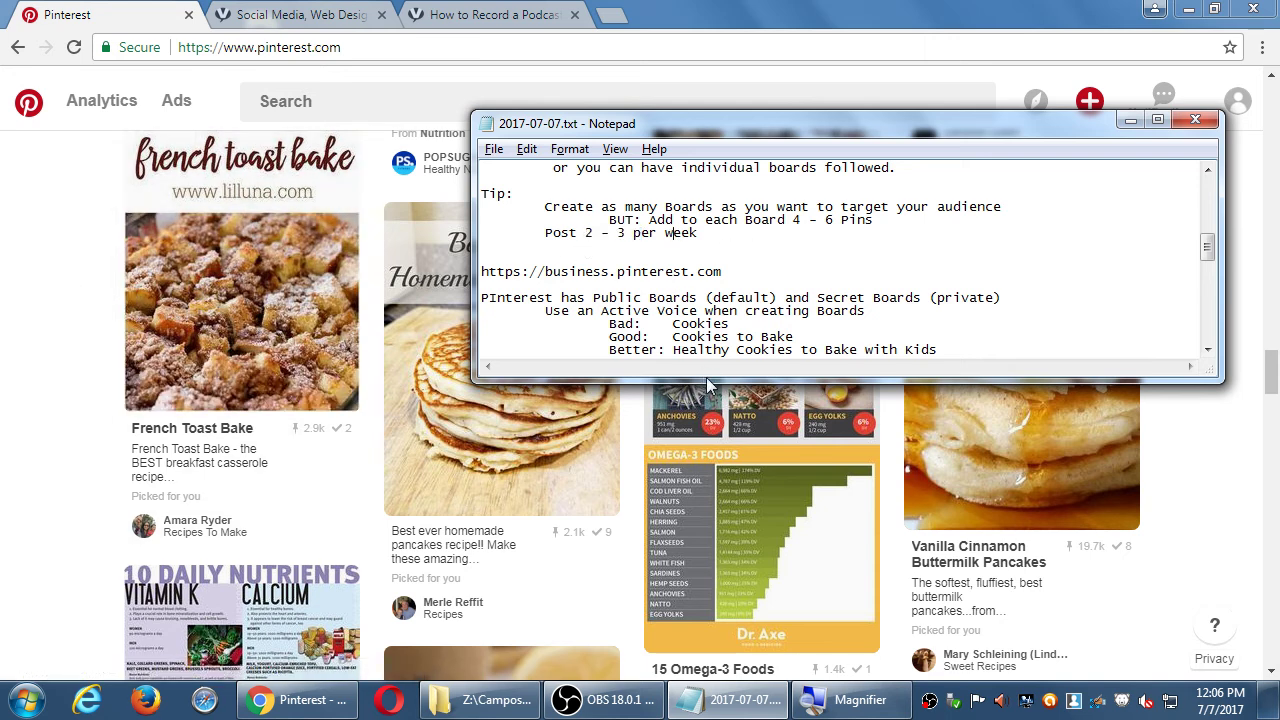
Enlarge the notes window, highlight the guideline on repurposed content, and return to the Pinterest feed
{"action": "left_click_drag", "start_coordinate": [706, 377], "coordinate": [688, 567]}
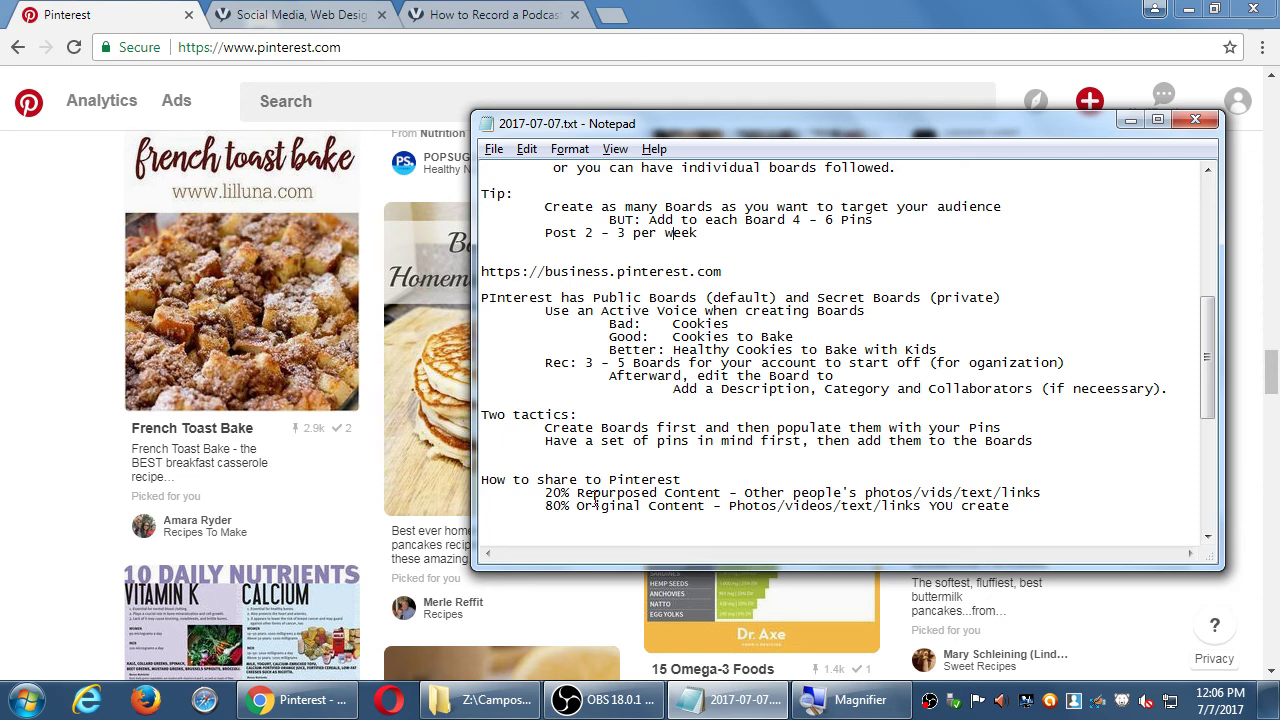
{"action": "left_click_drag", "start_coordinate": [550, 492], "coordinate": [670, 494]}
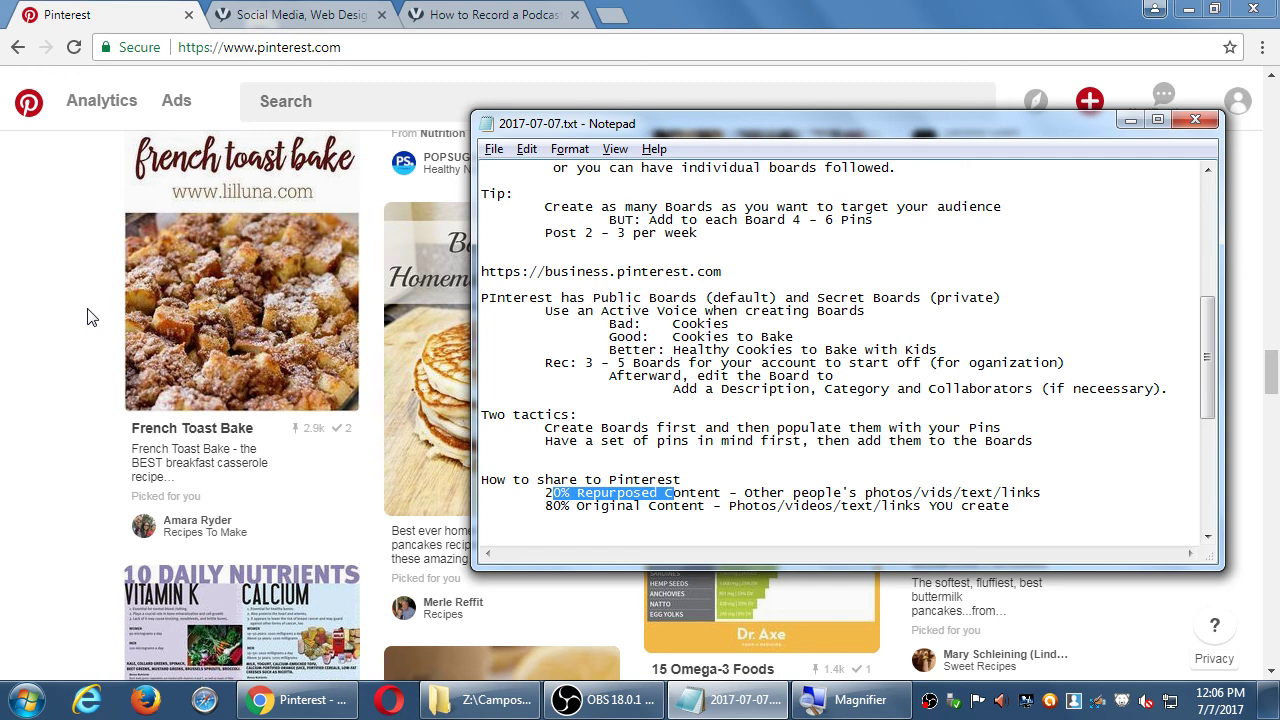
{"action": "left_click", "coordinate": [92, 315]}
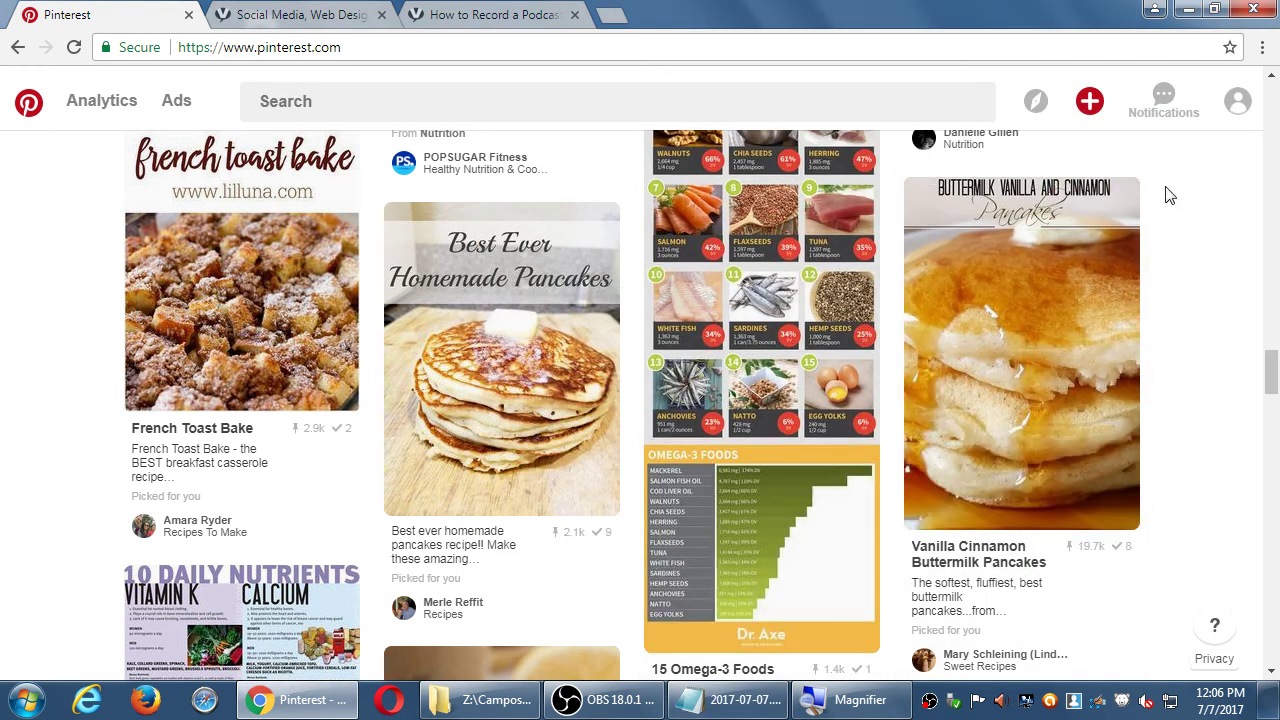
Open the Victor's Bakery profile to review its saved Pins and its boards, and check the option for adding a Pin
{"action": "left_click", "coordinate": [1236, 104]}
{"action": "left_click", "coordinate": [1189, 178]}
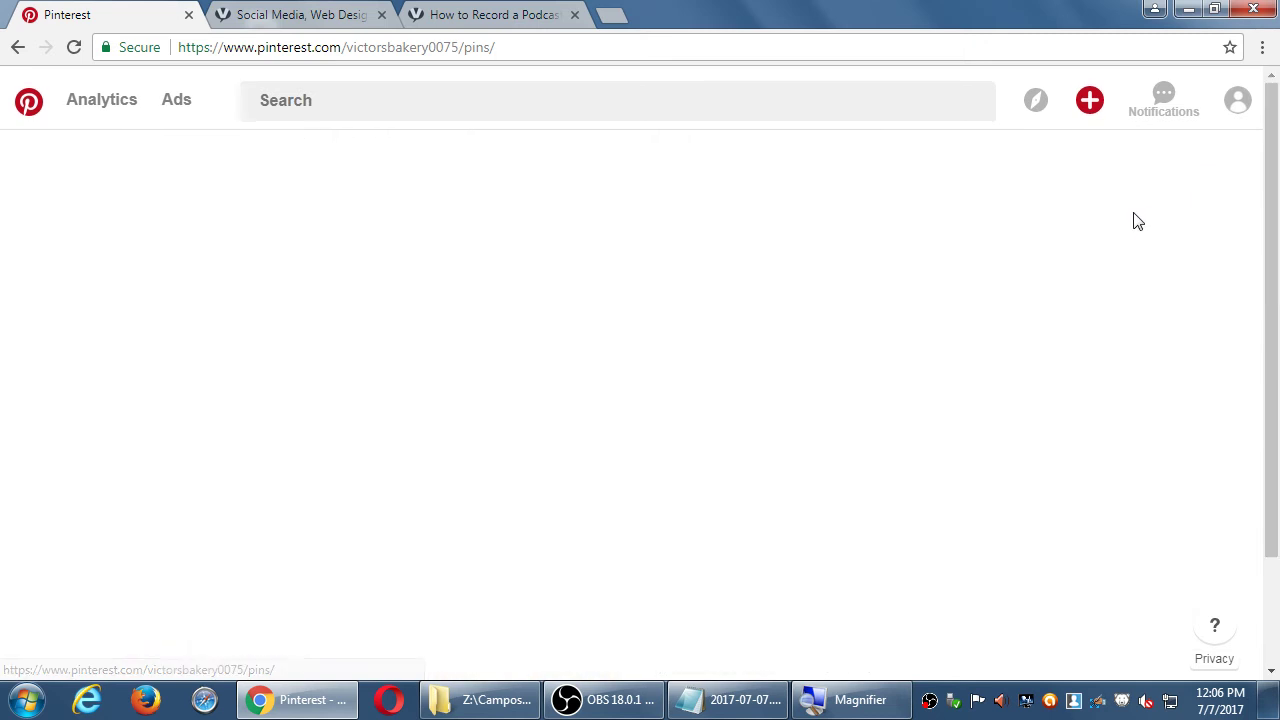
{"action": "scroll", "coordinate": [1123, 417], "scroll_direction": "down", "scroll_amount": 1}
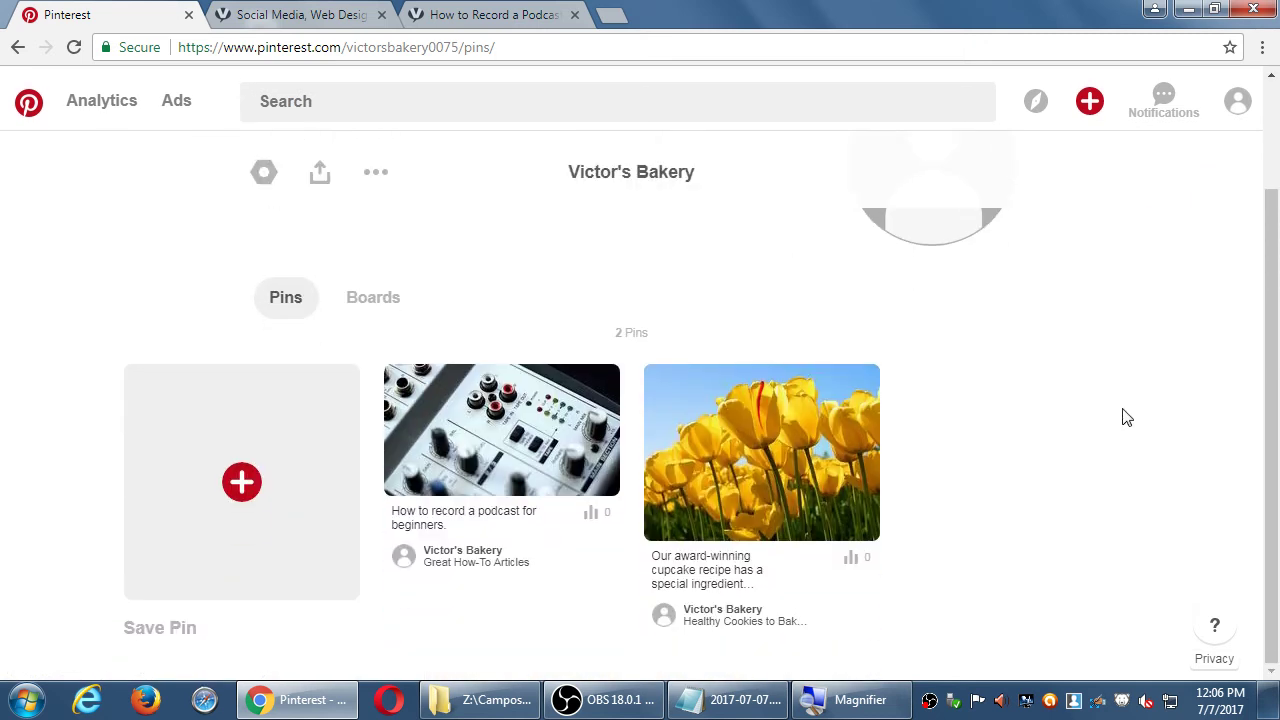
{"action": "left_click", "coordinate": [383, 296]}
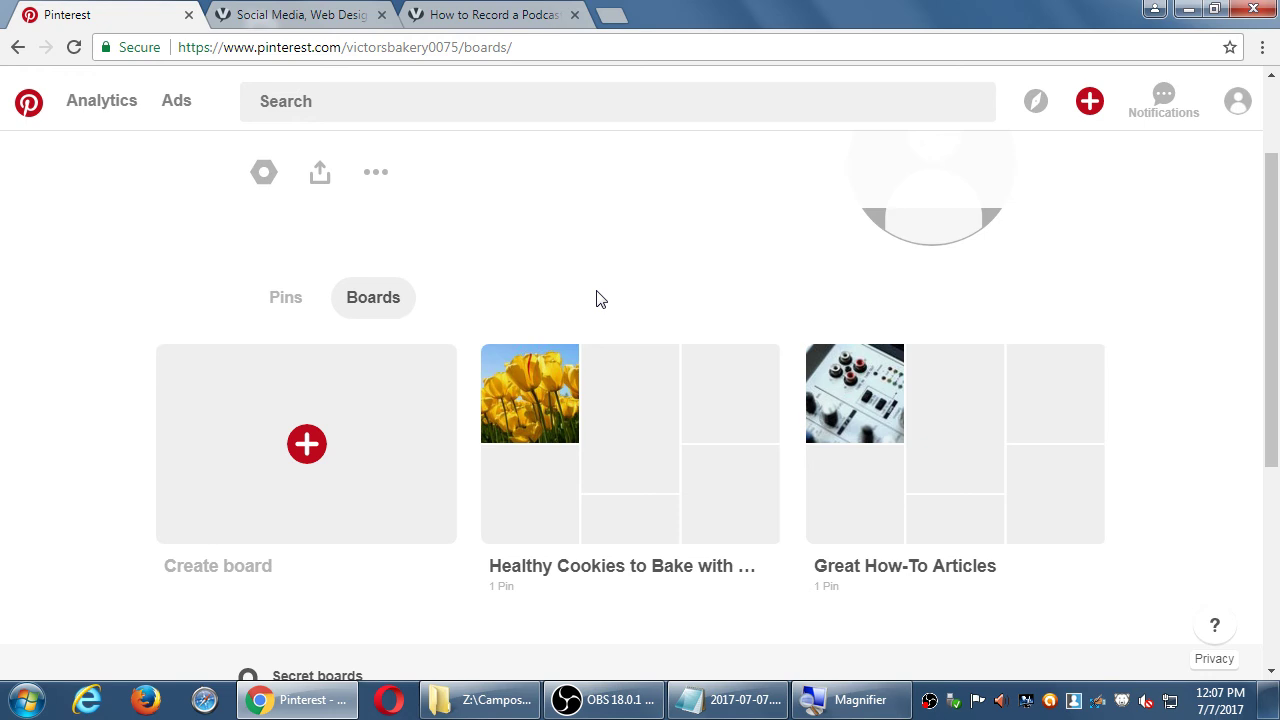
{"action": "left_click", "coordinate": [1090, 101]}
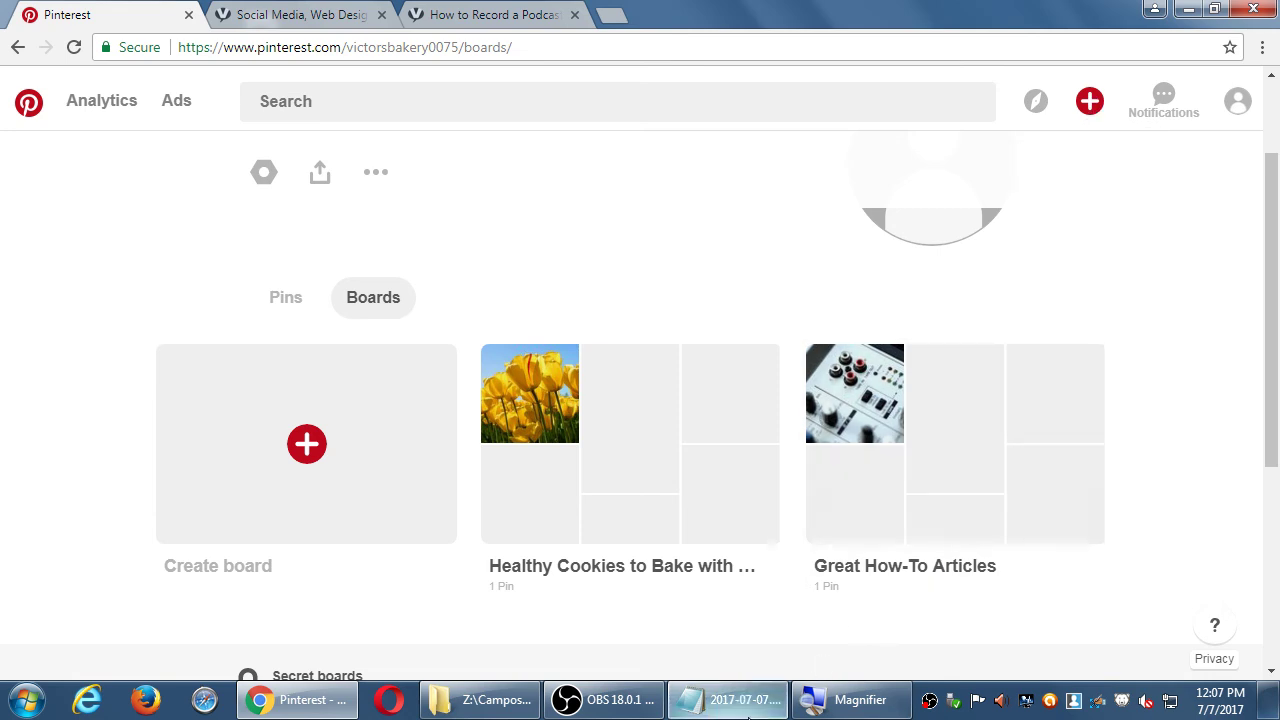
Return to the notes, insert five blank lines above the watermark note and place the cursor beneath the automatic link line
{"action": "left_click", "coordinate": [740, 700]}
{"action": "key", "text": "ctrl+End"}
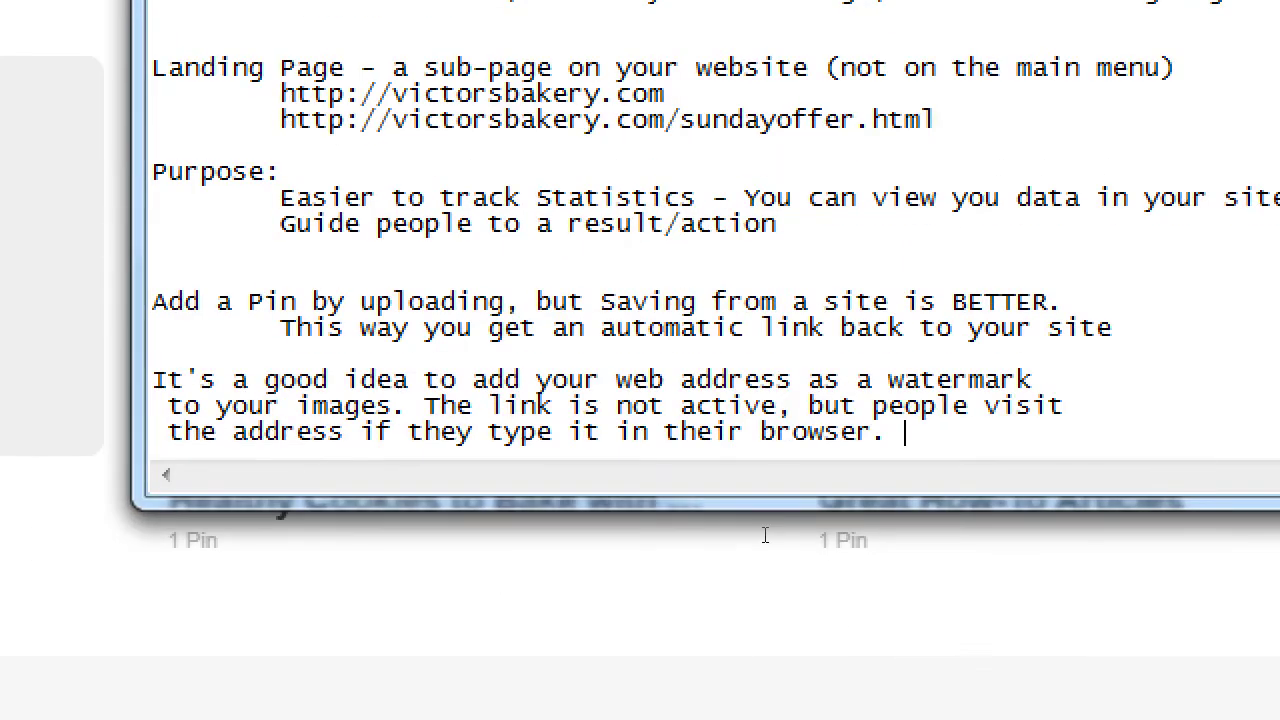
{"action": "key", "text": "Up"}
{"action": "key", "text": "Up"}
{"action": "key", "text": "Up"}
{"action": "key", "text": "Return"}
{"action": "key", "text": "Return"}
{"action": "key", "text": "Return"}
{"action": "key", "text": "Return"}
{"action": "key", "text": "Return"}
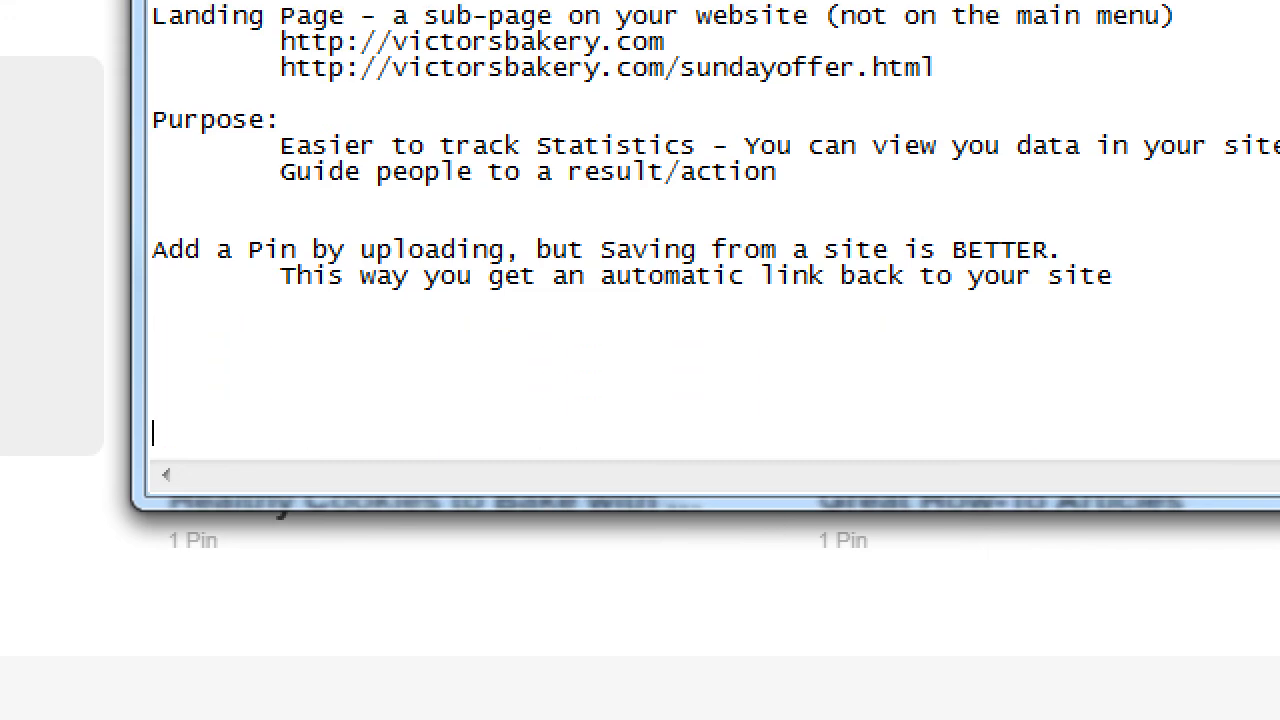
{"action": "key", "text": "Down"}
{"action": "key", "text": "Down"}
{"action": "key", "text": "Down"}
{"action": "key", "text": "Up"}
{"action": "key", "text": "Up"}
{"action": "key", "text": "Up"}
{"action": "key", "text": "Up"}
{"action": "key", "text": "Up"}
{"action": "key", "text": "Up"}
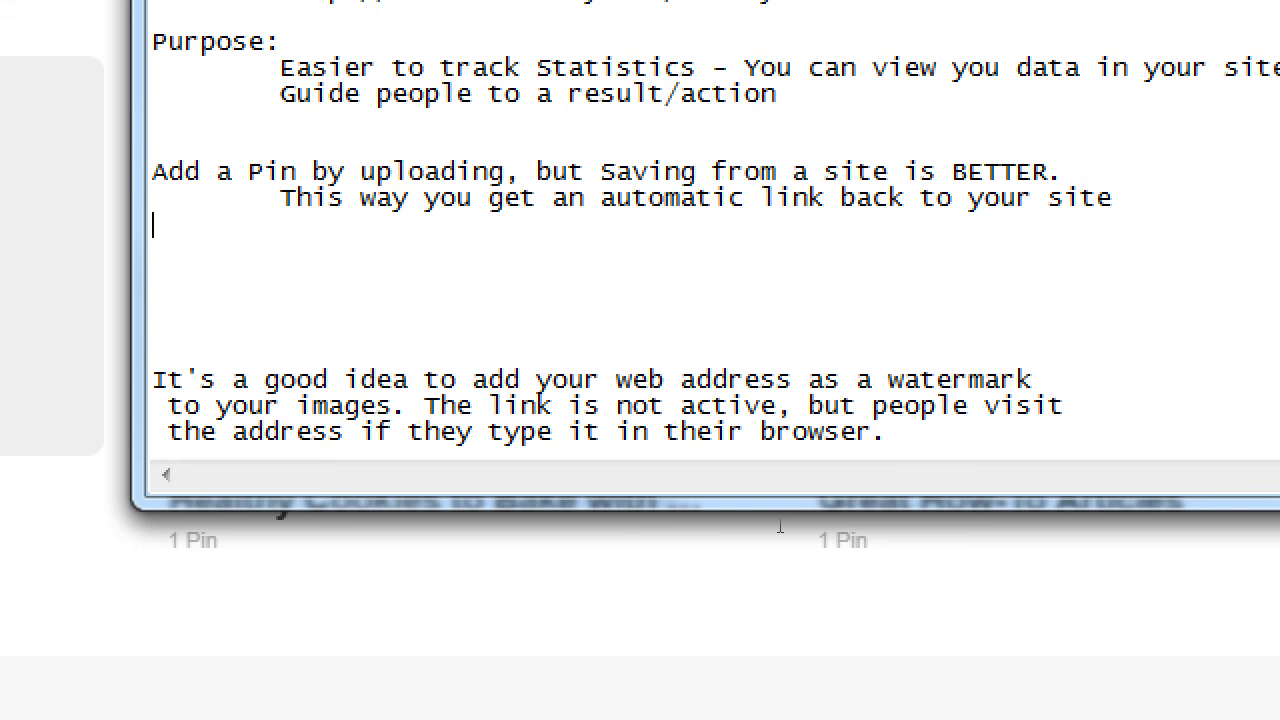
Add the indented line "Works best if you have a product in your catalog on your site" beneath the automatic link line
{"action": "key", "text": "Tab"}
{"action": "type", "text": "Works best"}
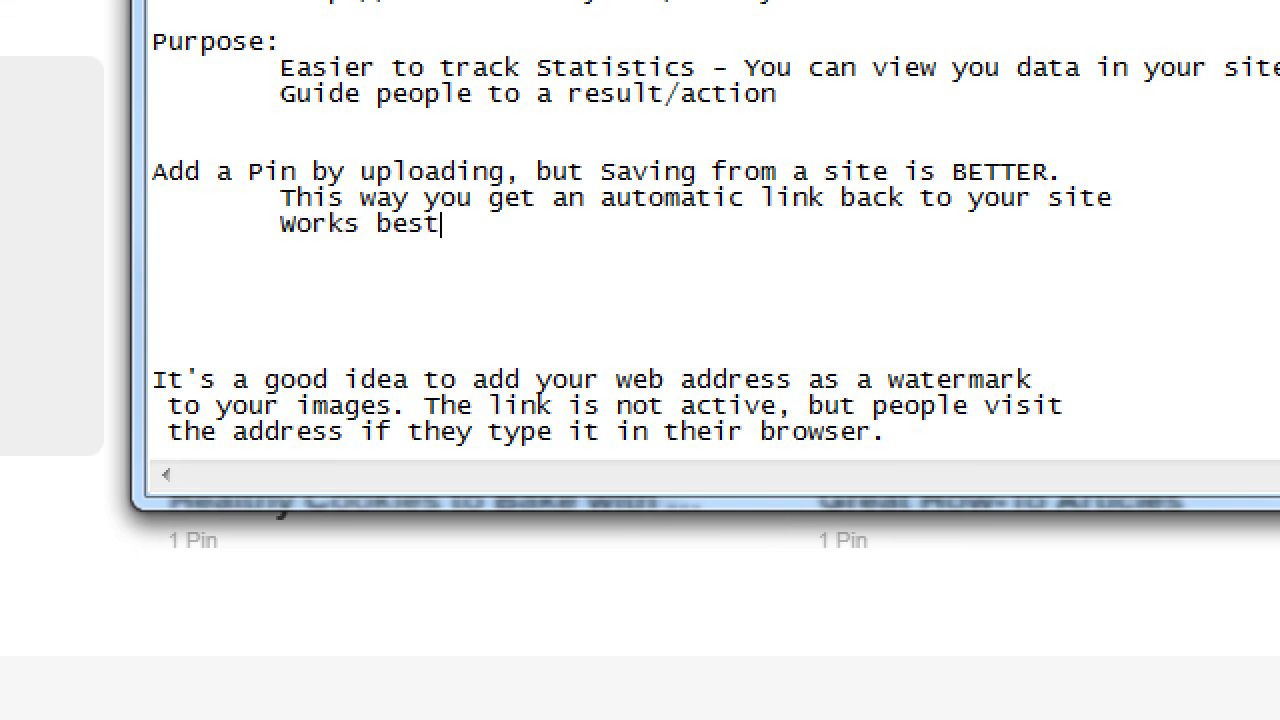
{"action": "type", "text": " if you have a pr"}
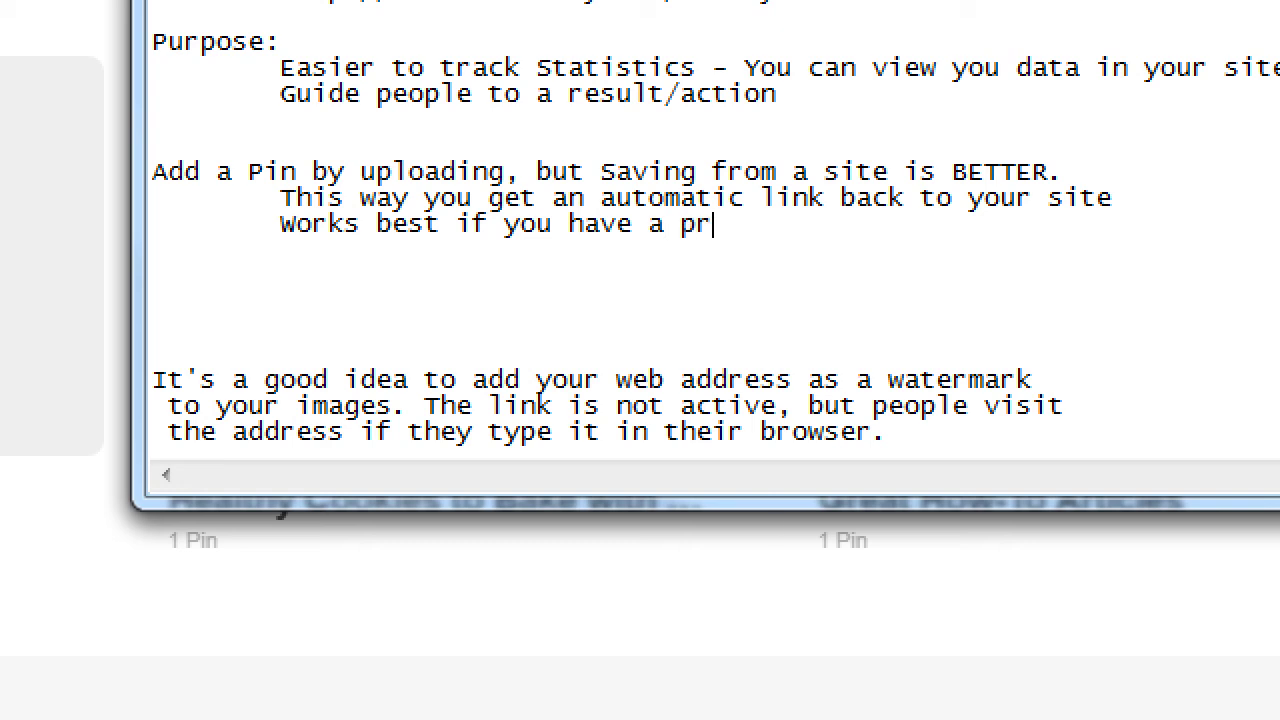
{"action": "type", "text": "oduct in a"}
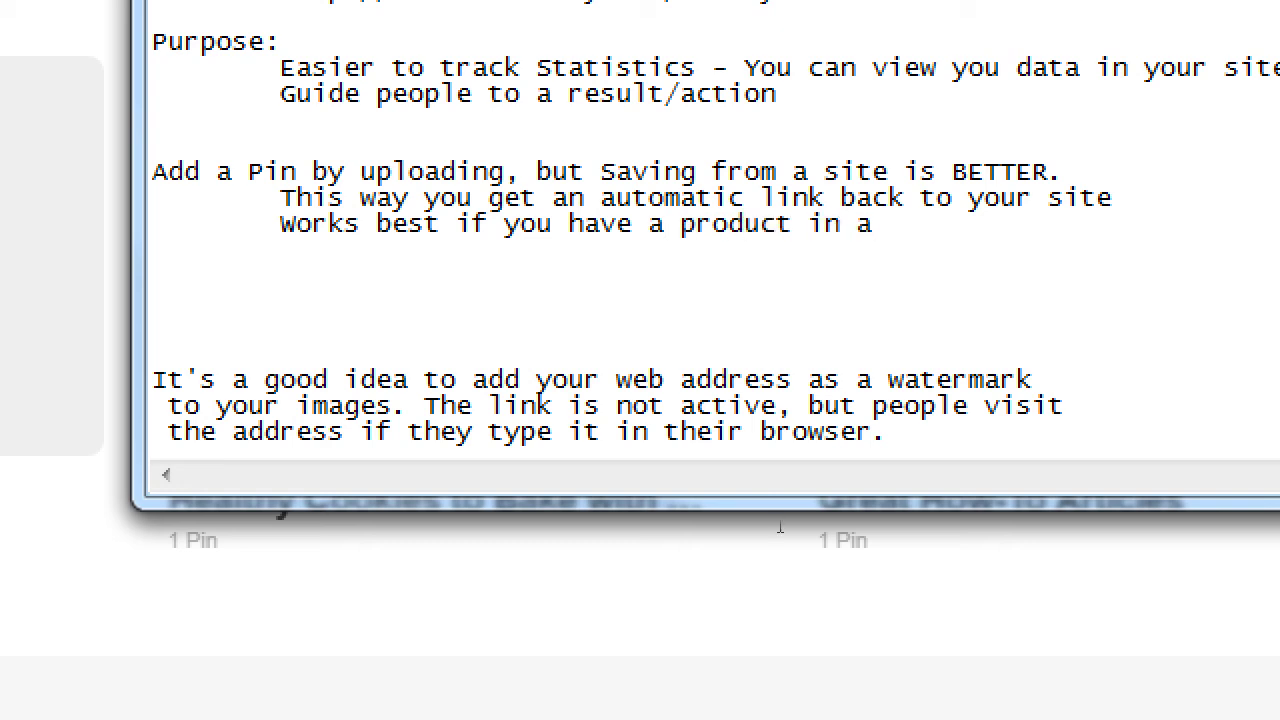
{"action": "key", "text": "BackSpace"}
{"action": "type", "text": "your catlog"}
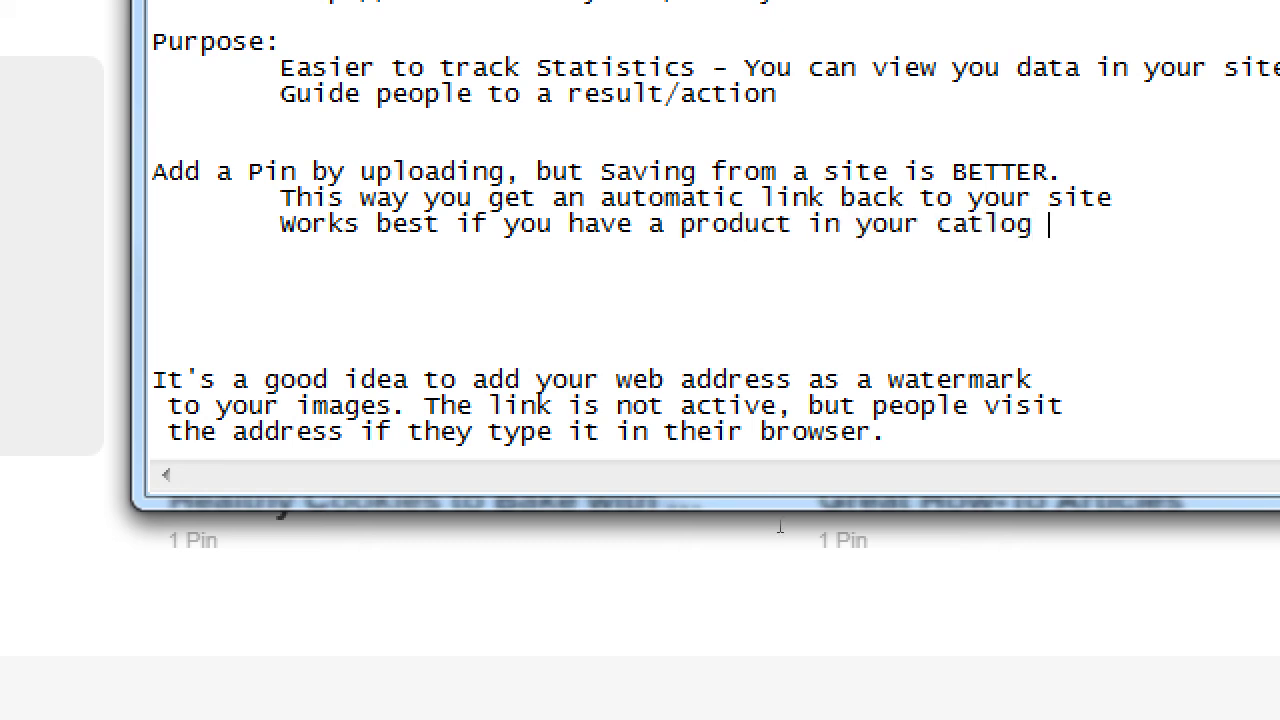
{"action": "key", "text": "BackSpace"}
{"action": "key", "text": "BackSpace"}
{"action": "key", "text": "BackSpace"}
{"action": "key", "text": "BackSpace"}
{"action": "type", "text": "at"}
{"action": "key", "text": "BackSpace"}
{"action": "type", "text": "log o"}
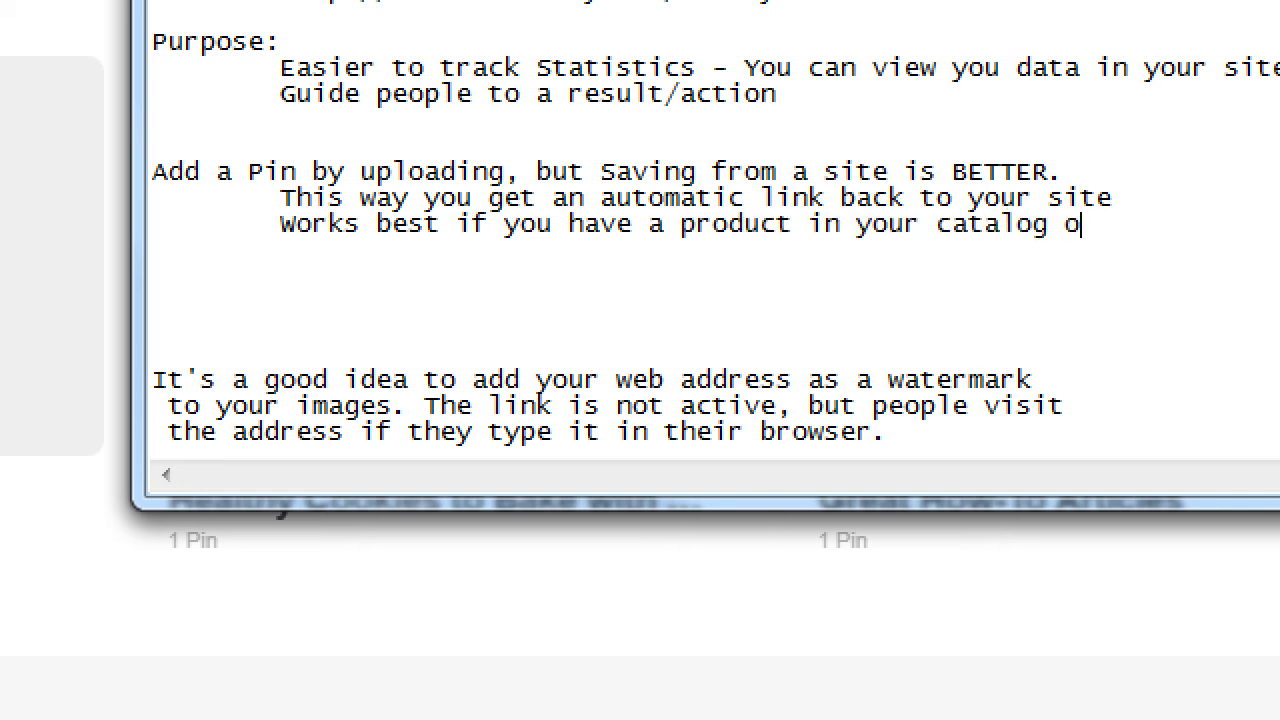
{"action": "type", "text": "n your site"}
Start another indented line reading "Copy and paset eh" and remove two blank lines above the watermark note
{"action": "key", "text": "Return"}
{"action": "key", "text": "Tab"}
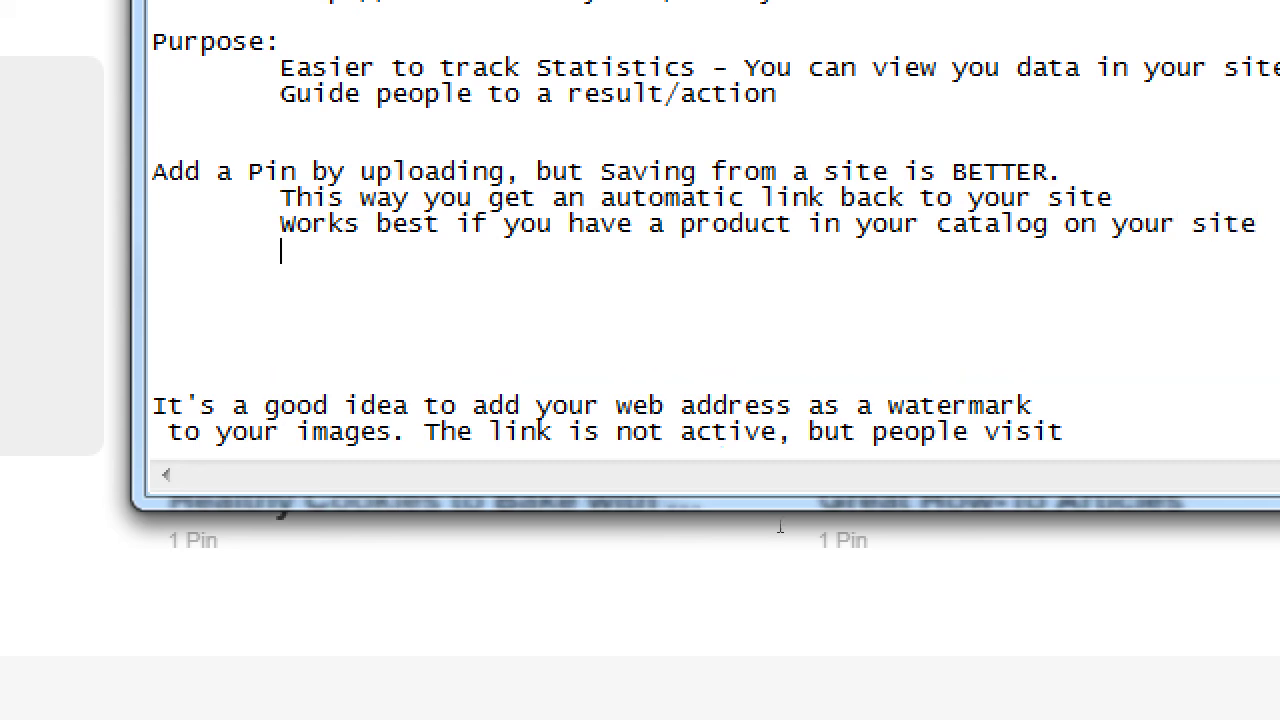
{"action": "type", "text": "Copy and paset eh"}
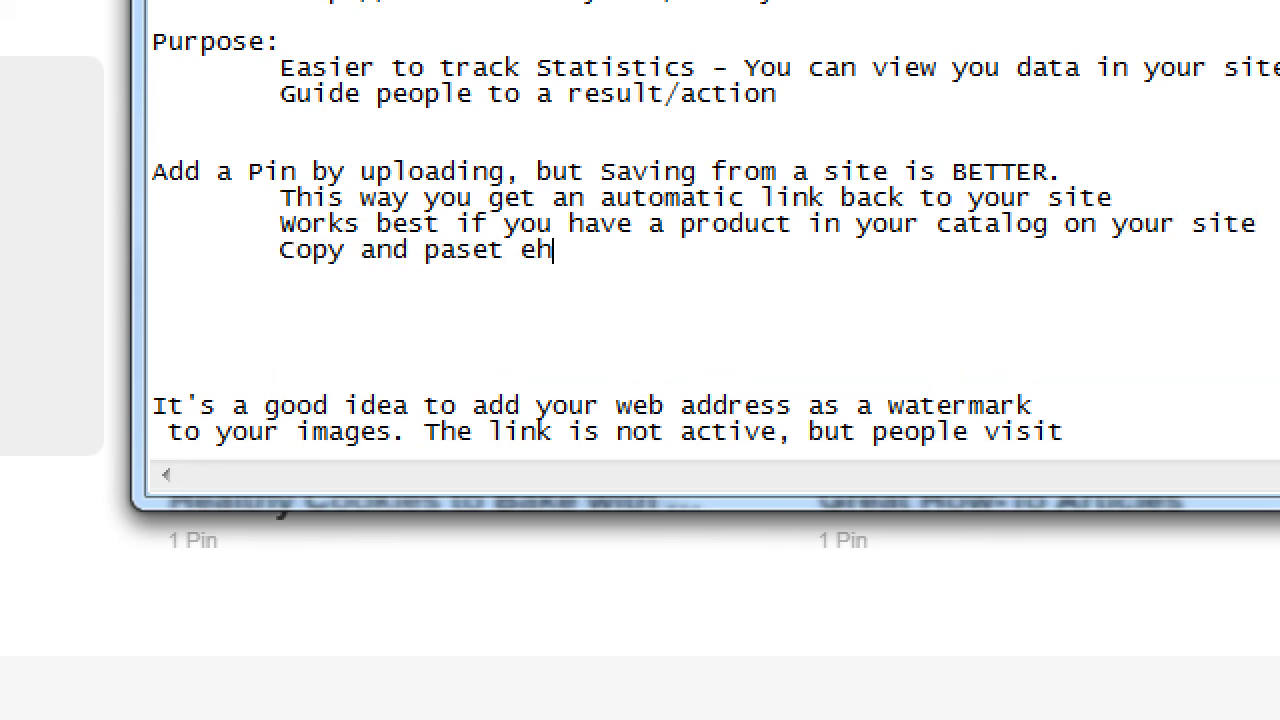
{"action": "key", "text": "ctrl+End"}
{"action": "key", "text": "Up"}
{"action": "key", "text": "Up"}
{"action": "key", "text": "Up"}
{"action": "key", "text": "Up"}
{"action": "key", "text": "BackSpace"}
{"action": "key", "text": "BackSpace"}
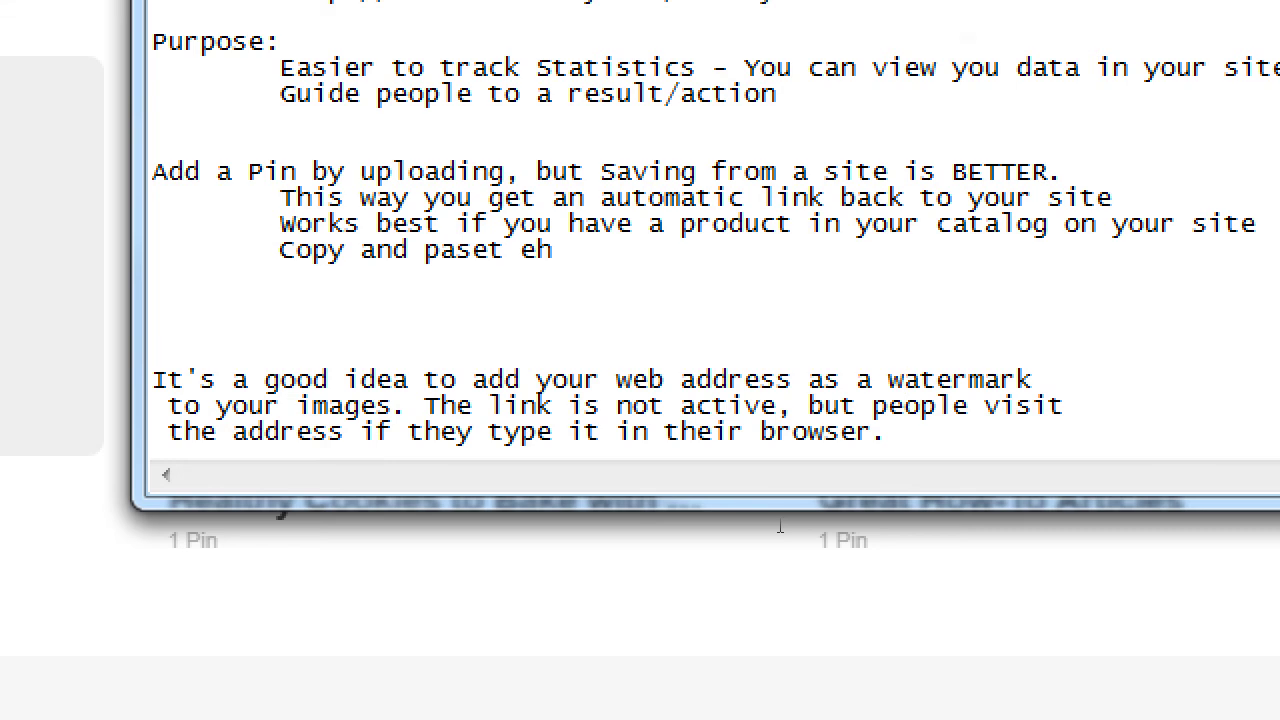
Correct the misspelled words in the unfinished line and extend it to "Copy and paste the direct link to that product to Pn"
{"action": "key", "text": "Up"}
{"action": "key", "text": "Up"}
{"action": "key", "text": "End"}
{"action": "key", "text": "Left"}
{"action": "key", "text": "Left"}
{"action": "key", "text": "Left"}
{"action": "key", "text": "Left"}
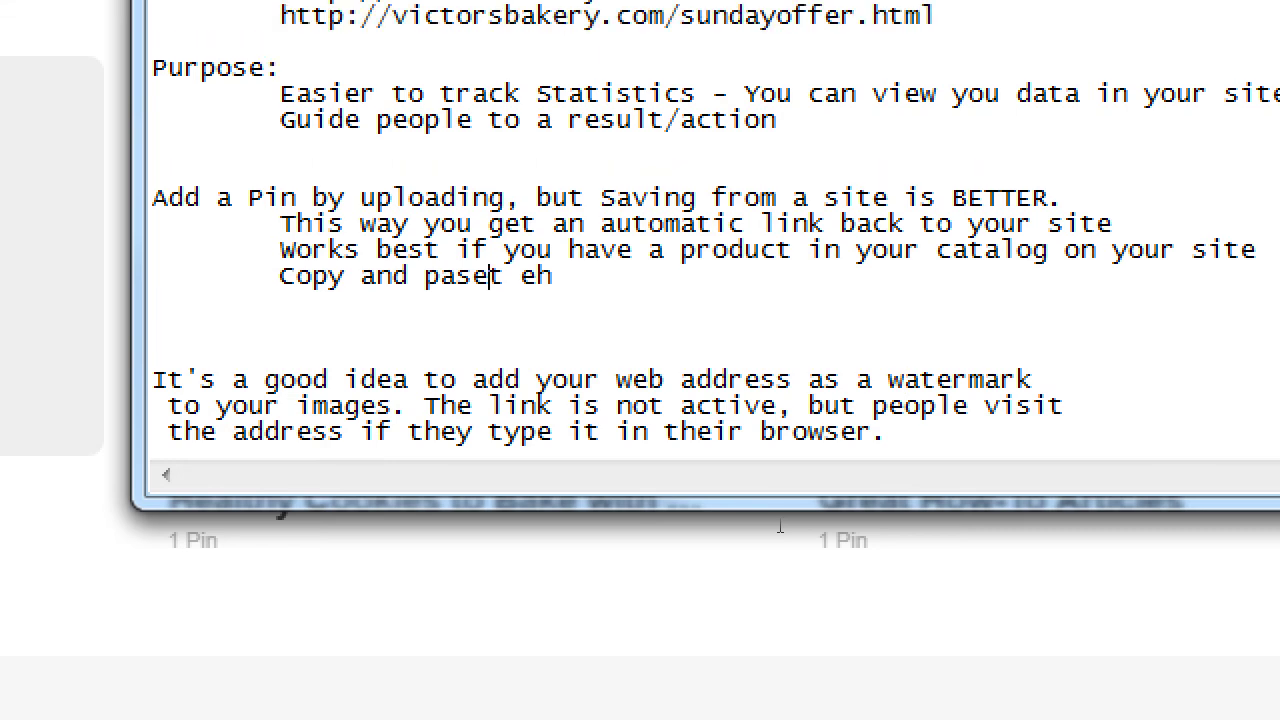
{"action": "key", "text": "BackSpace"}
{"action": "key", "text": "Right"}
{"action": "type", "text": "e"}
{"action": "key", "text": "Right"}
{"action": "key", "text": "shift+Right"}
{"action": "key", "text": "shift+Right"}
{"action": "type", "text": "the direct"}
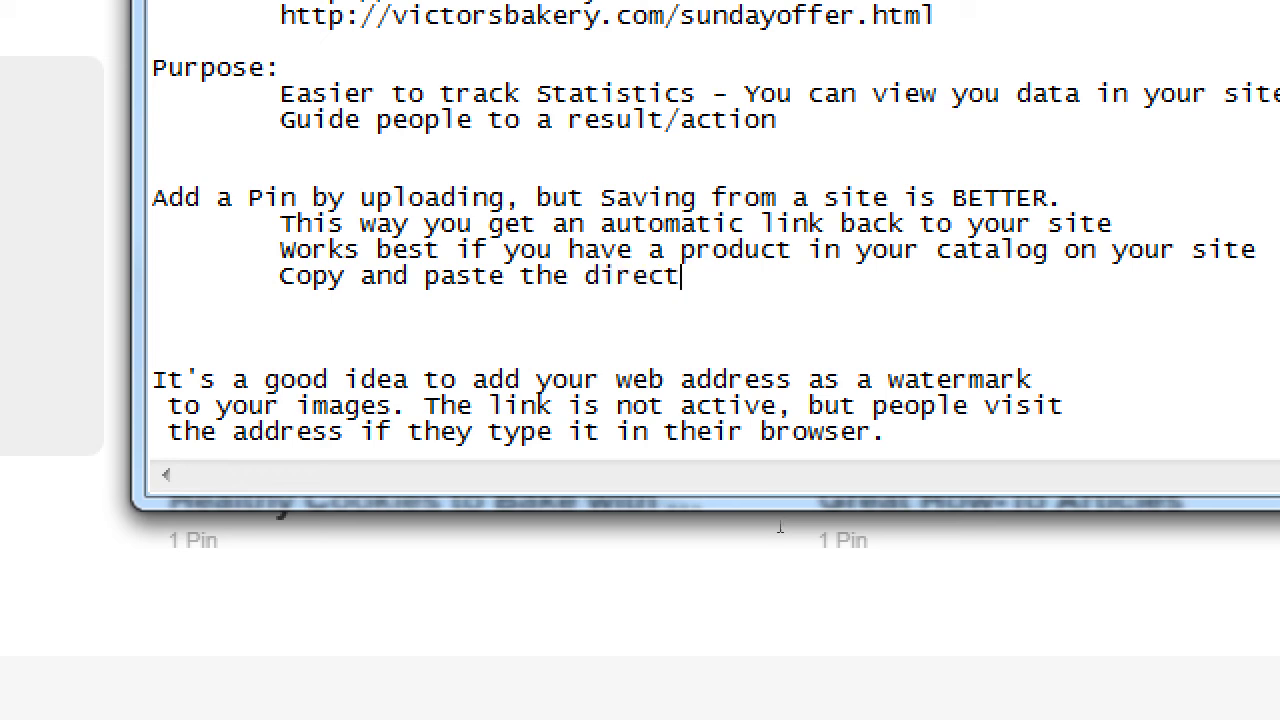
{"action": "type", "text": " link to "}
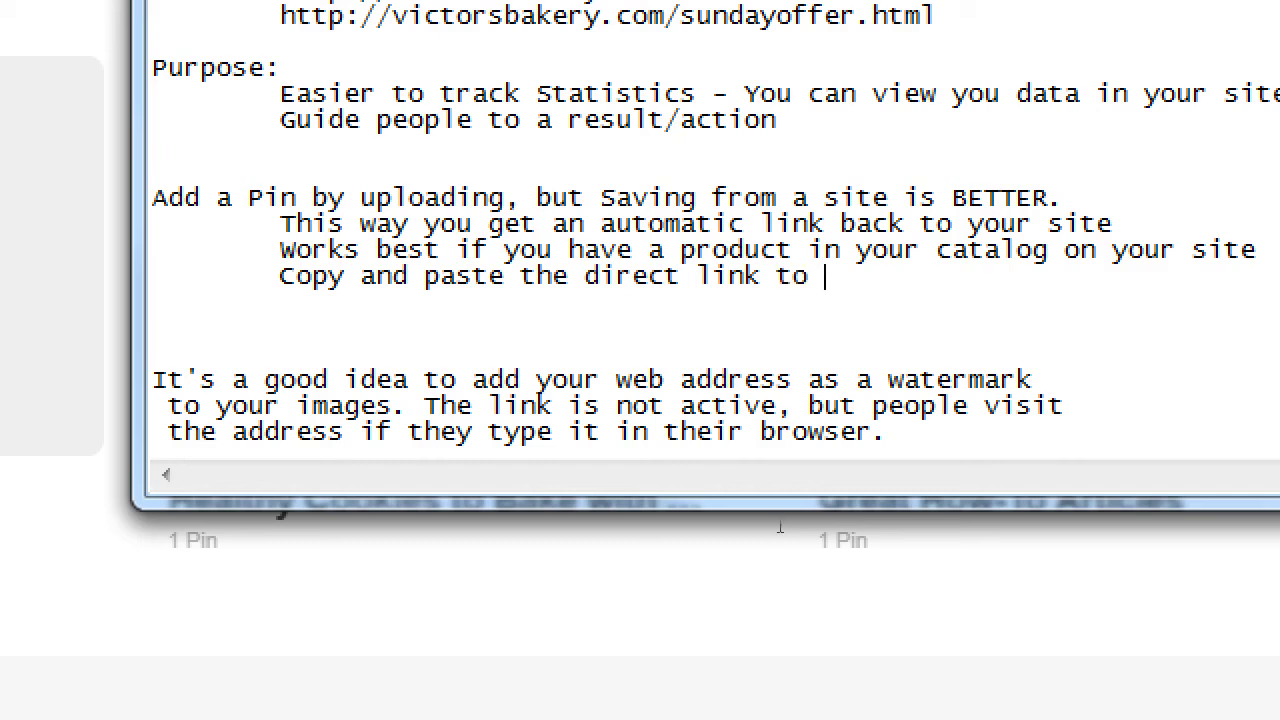
{"action": "type", "text": "that product t"}
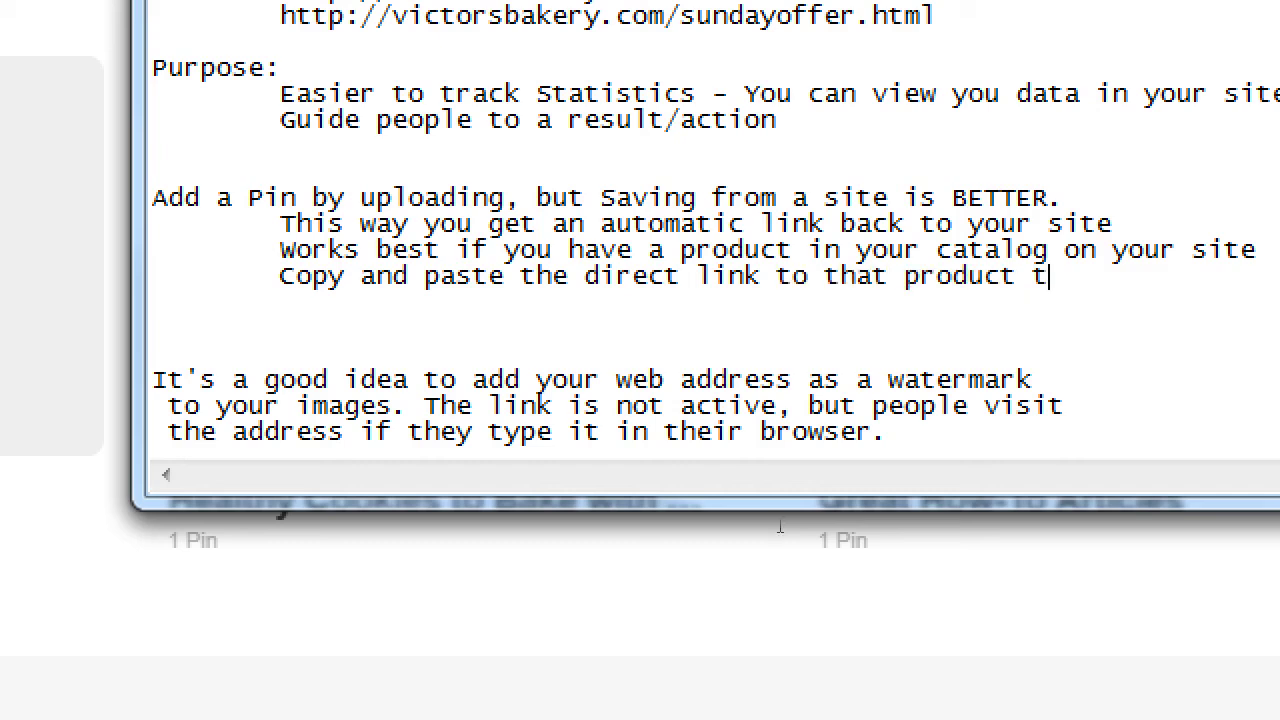
{"action": "type", "text": "o Pn"}
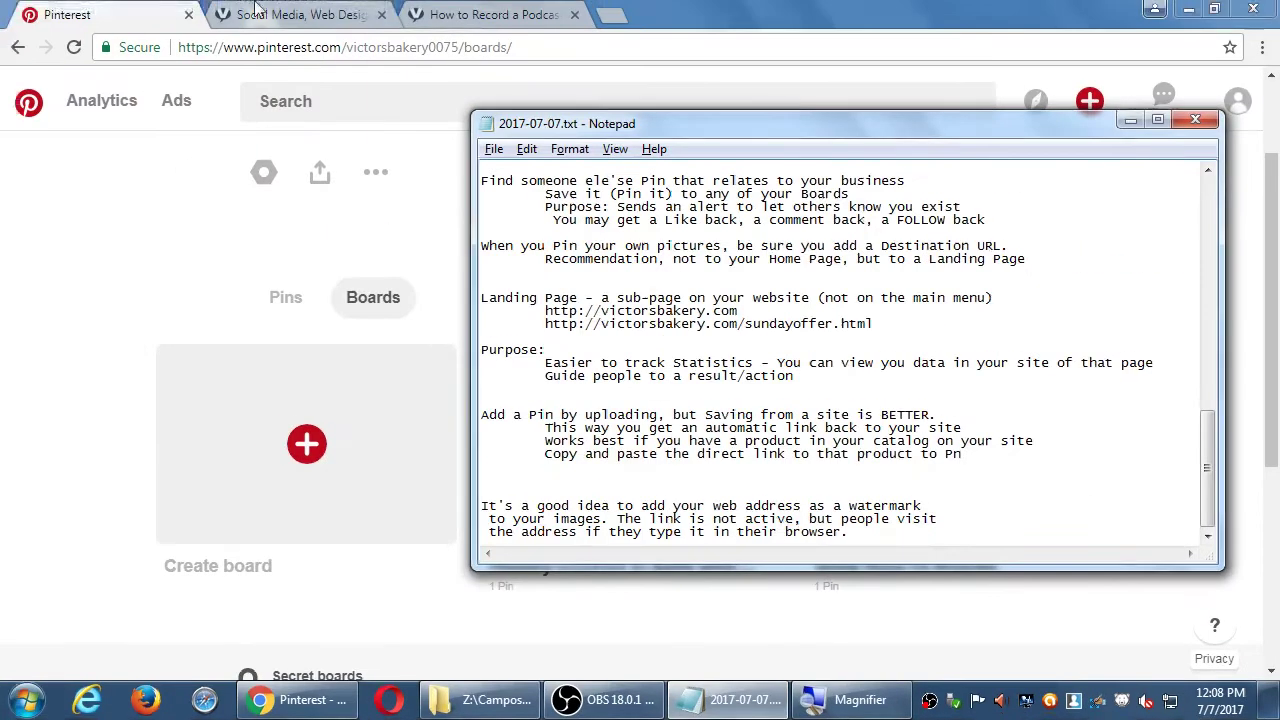
Return to Pinterest in the browser, open the Explore page and search for "healthy cookies"
{"action": "left_click", "coordinate": [756, 9]}
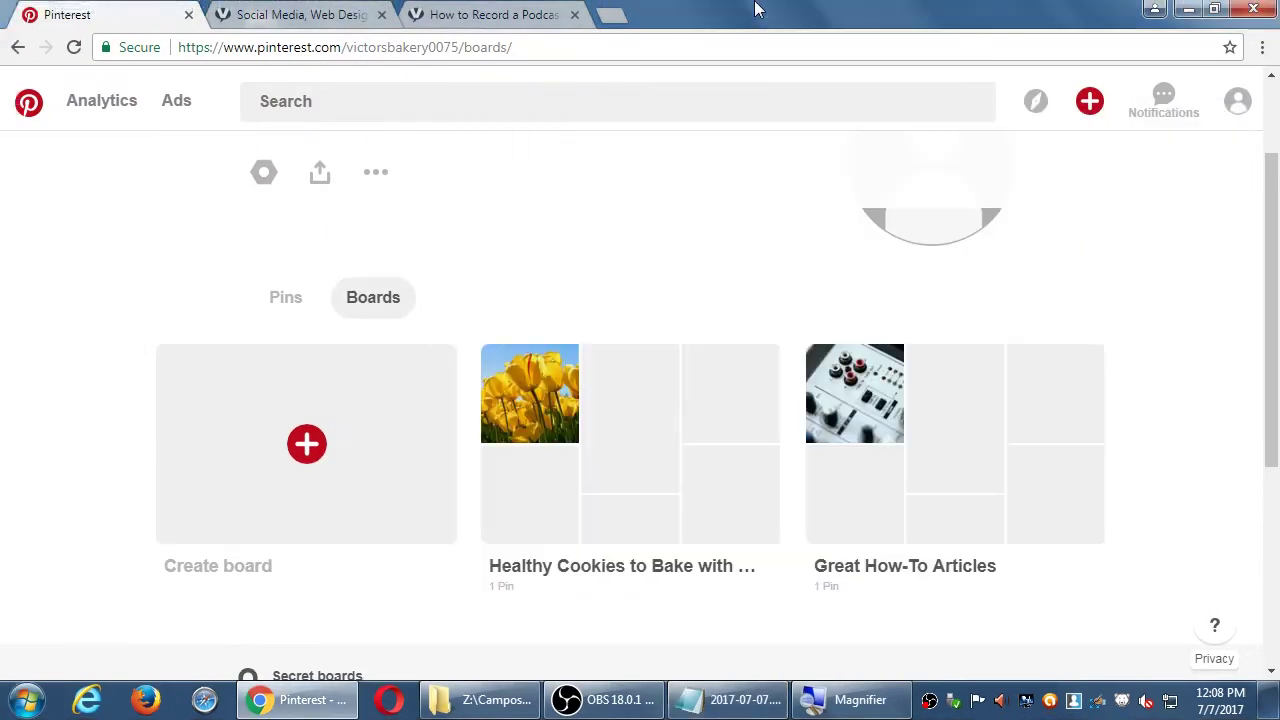
{"action": "left_click", "coordinate": [1036, 104]}
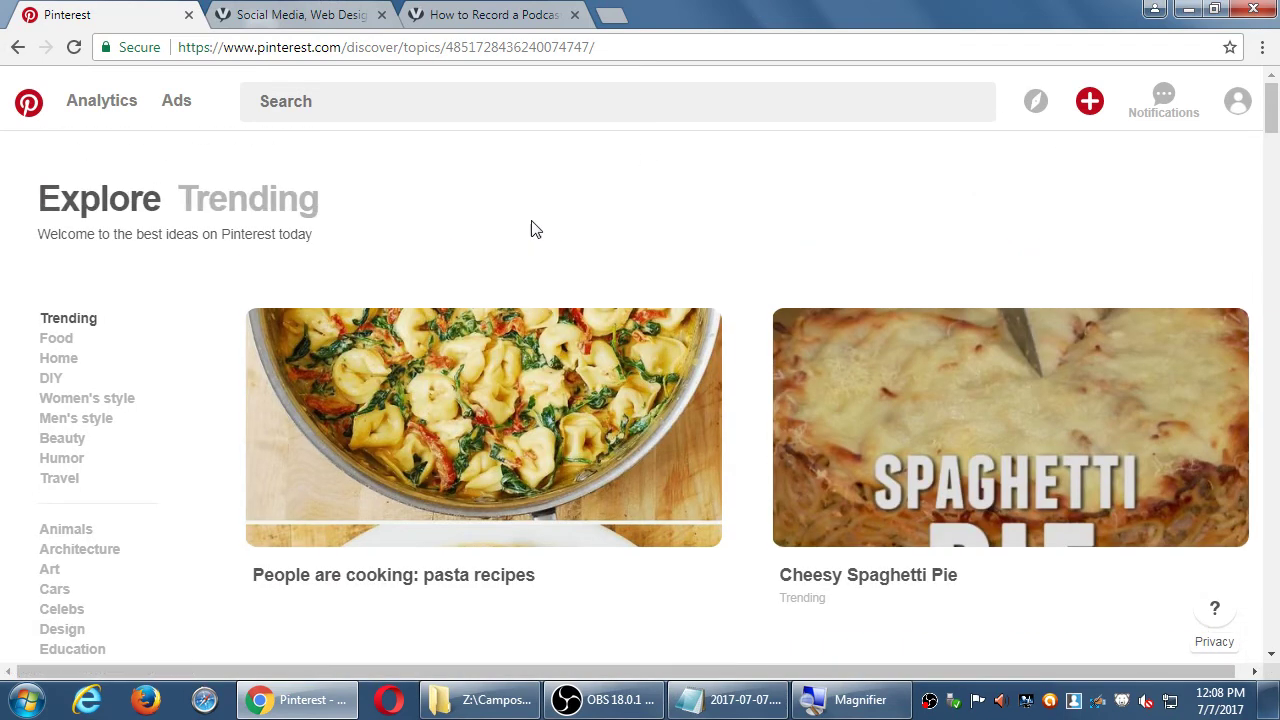
{"action": "left_click", "coordinate": [404, 107]}
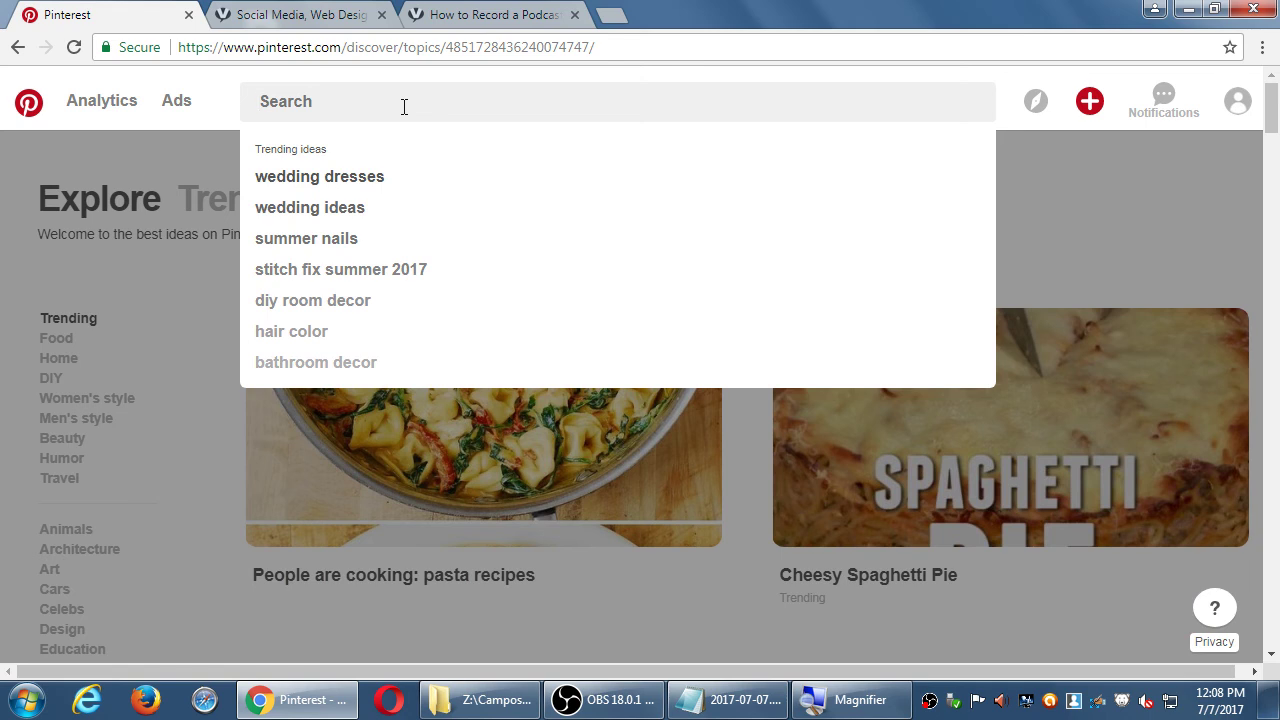
{"action": "type", "text": "healthy cookies"}
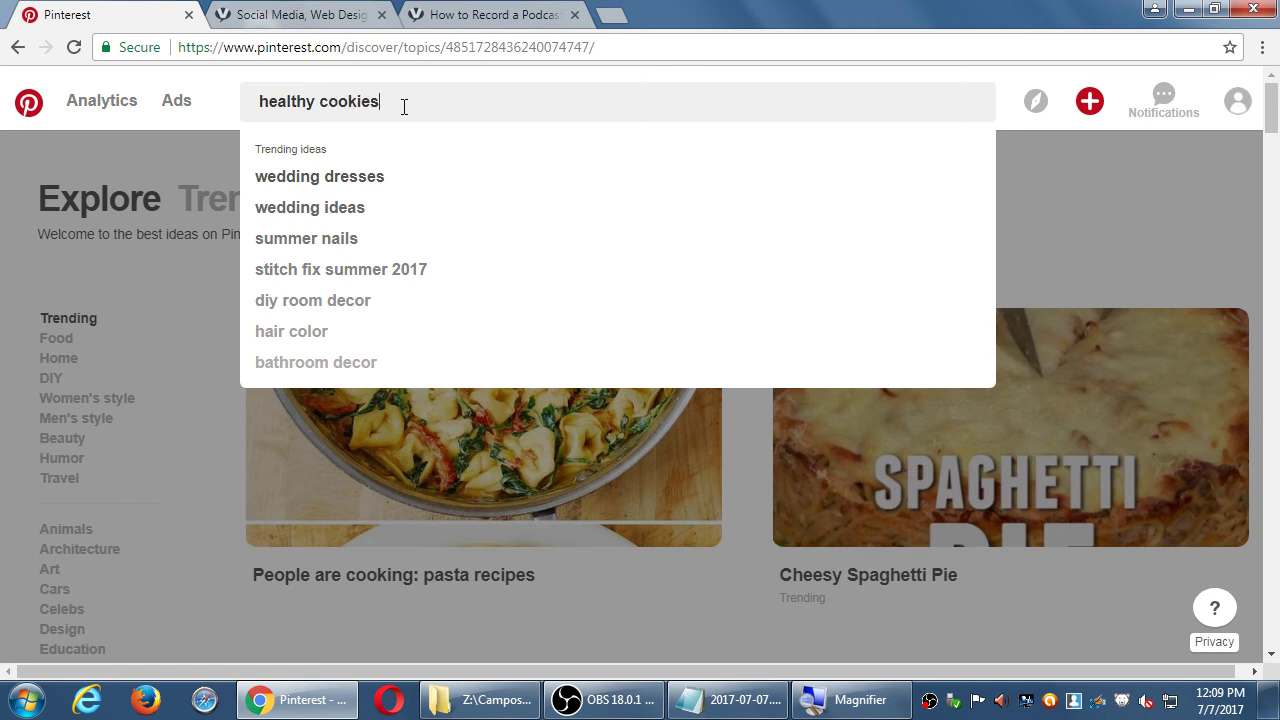
{"action": "key", "text": "Return"}
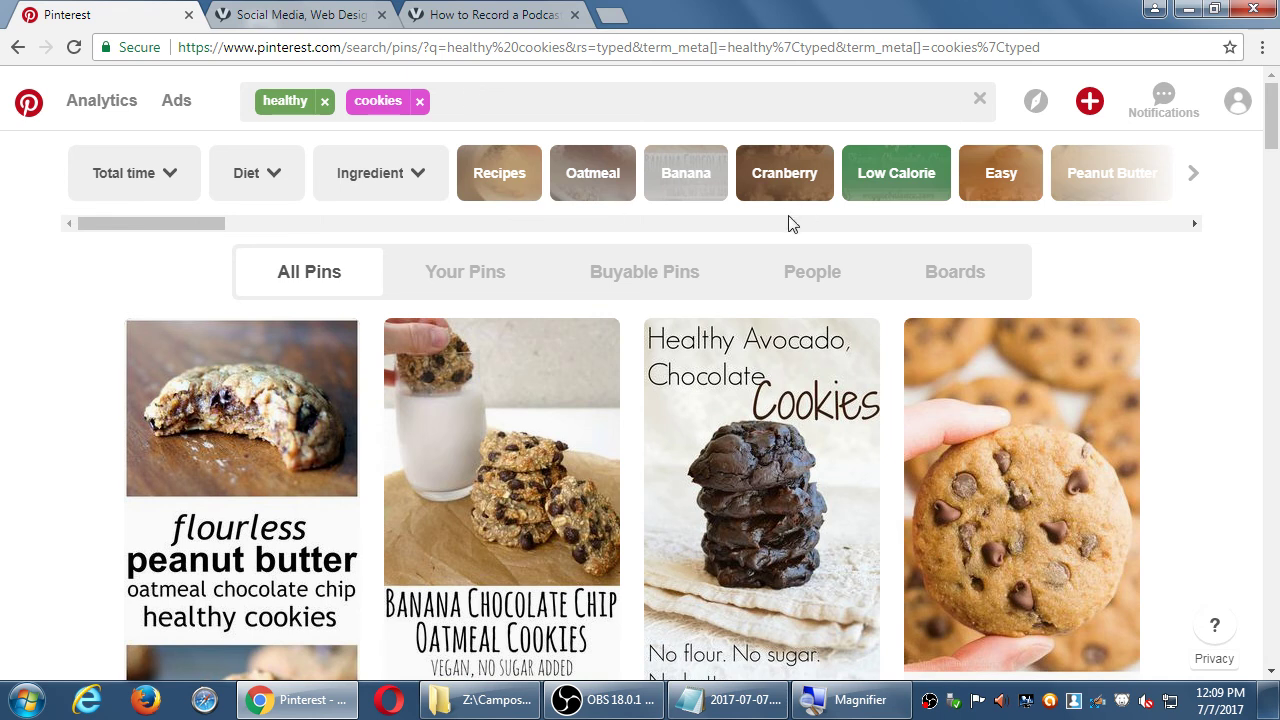
Browse the healthy cookies search results, examining the Pins' image styles, text overlays, descriptions and watermarks
{"action": "scroll", "coordinate": [800, 450], "scroll_direction": "down", "scroll_amount": 1}
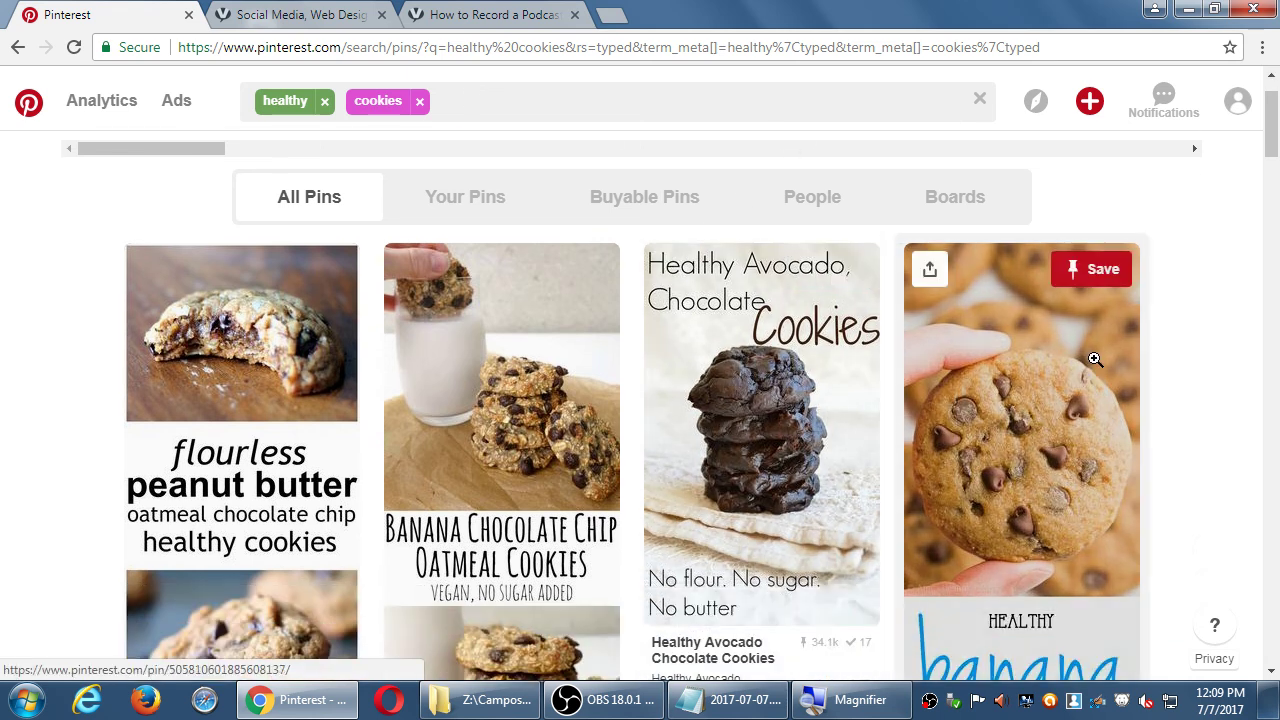
{"action": "scroll", "coordinate": [1095, 359], "scroll_direction": "down", "scroll_amount": 10}
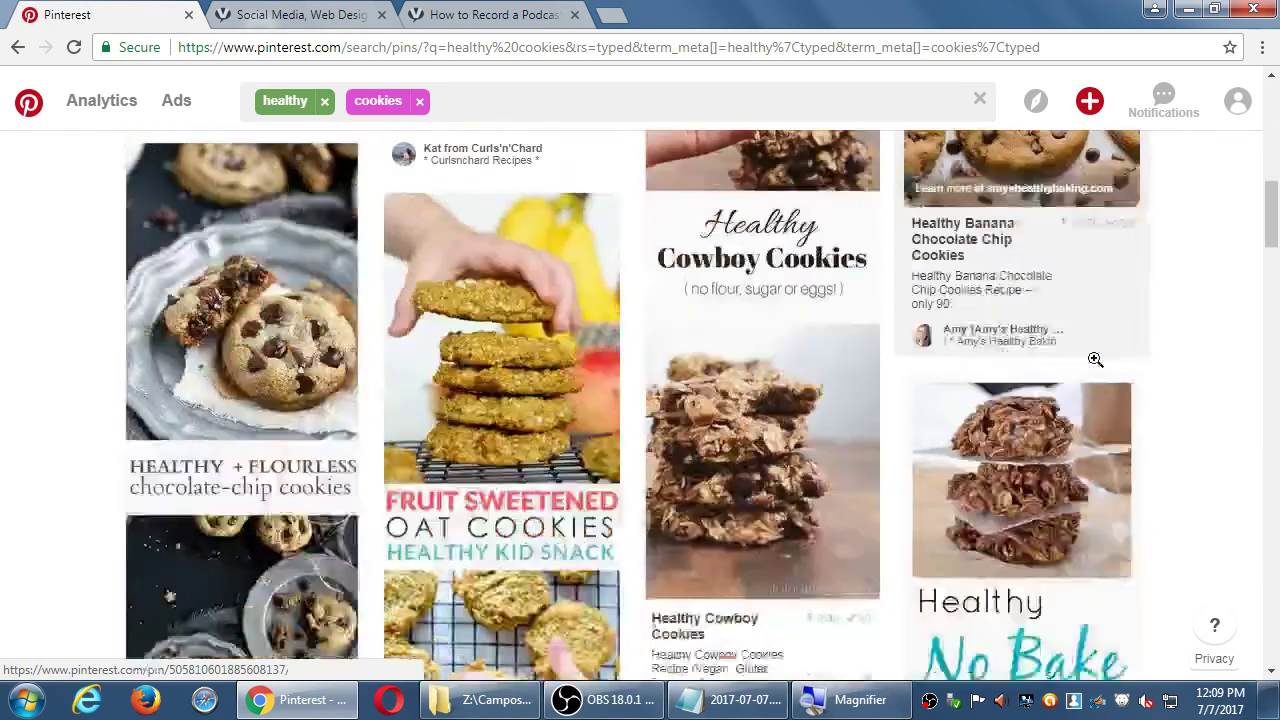
{"action": "scroll", "coordinate": [1095, 359], "scroll_direction": "down", "scroll_amount": 7}
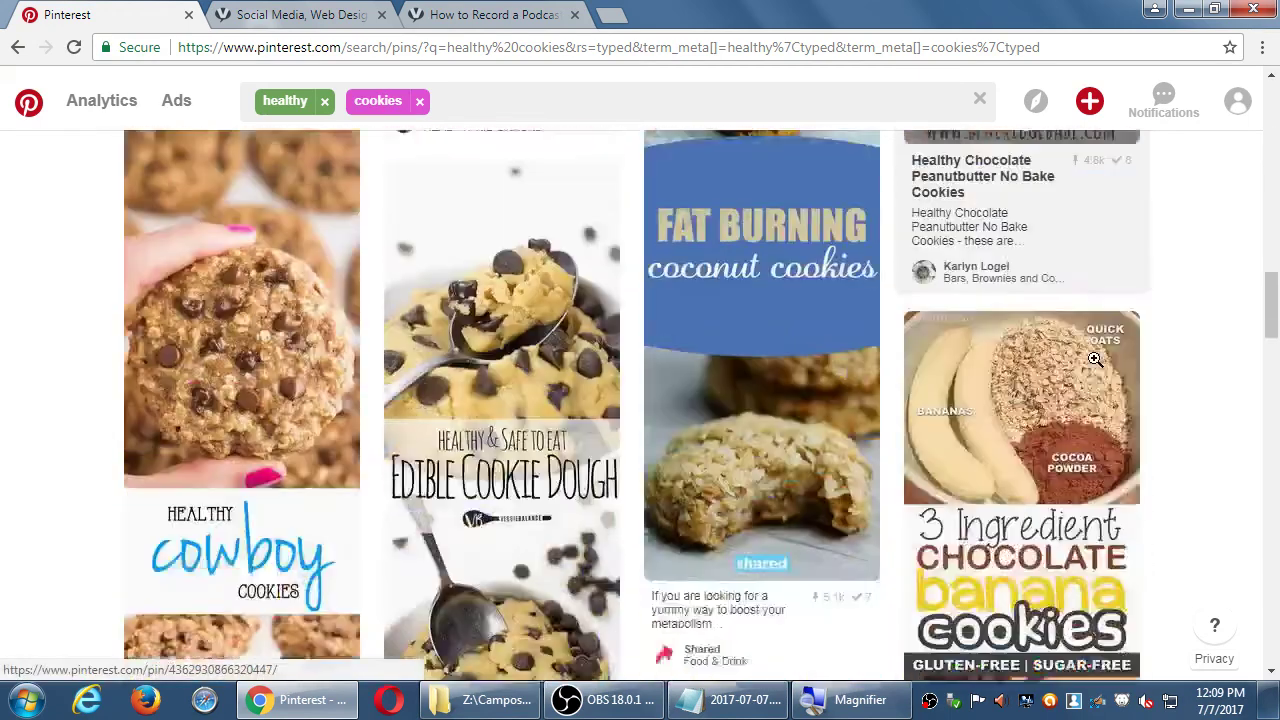
{"action": "scroll", "coordinate": [1095, 359], "scroll_direction": "down", "scroll_amount": 4}
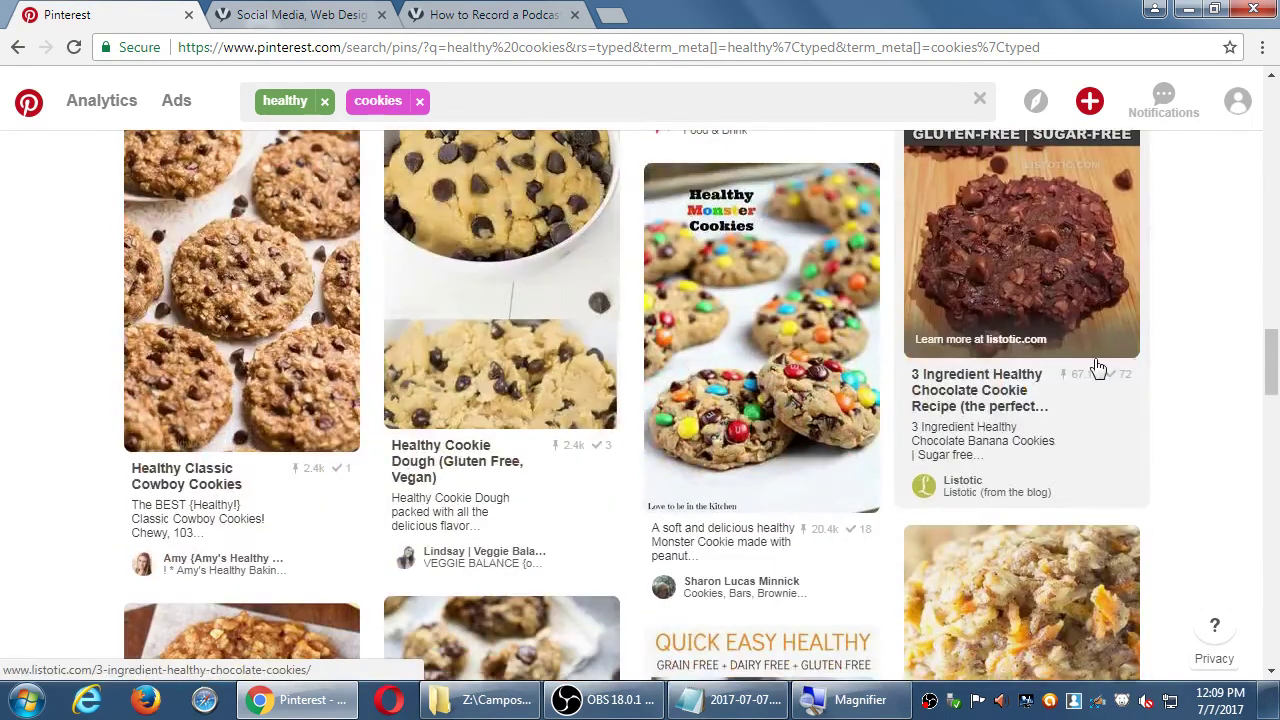
{"action": "scroll", "coordinate": [1098, 368], "scroll_direction": "down", "scroll_amount": 5}
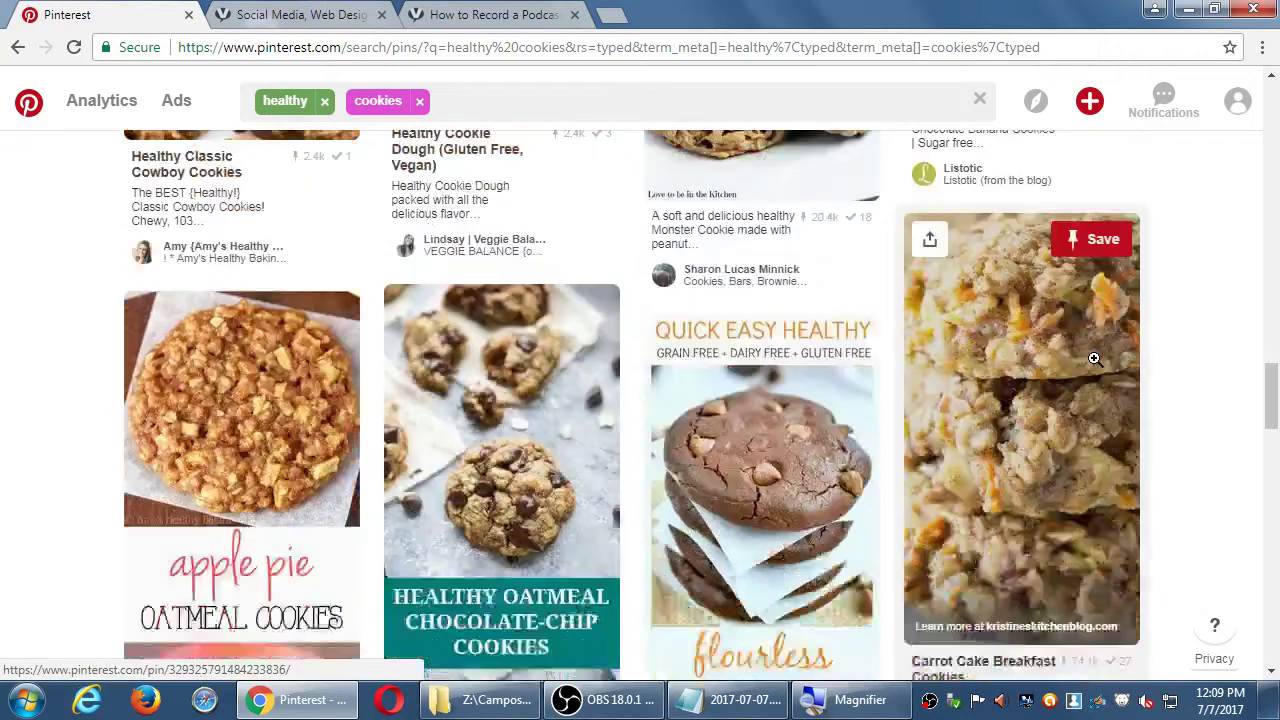
{"action": "scroll", "coordinate": [1157, 434], "scroll_direction": "down", "scroll_amount": 10}
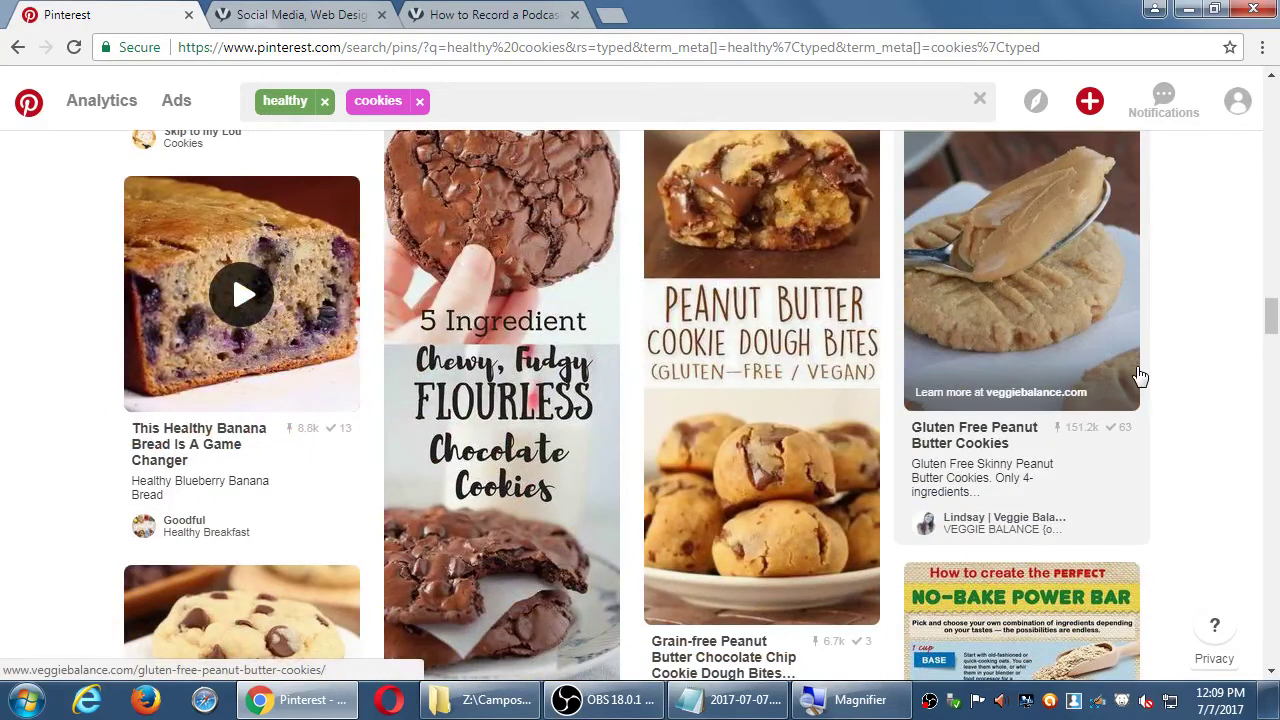
{"action": "scroll", "coordinate": [1137, 375], "scroll_direction": "down", "scroll_amount": 2}
{"action": "scroll", "coordinate": [1138, 370], "scroll_direction": "up", "scroll_amount": 2}
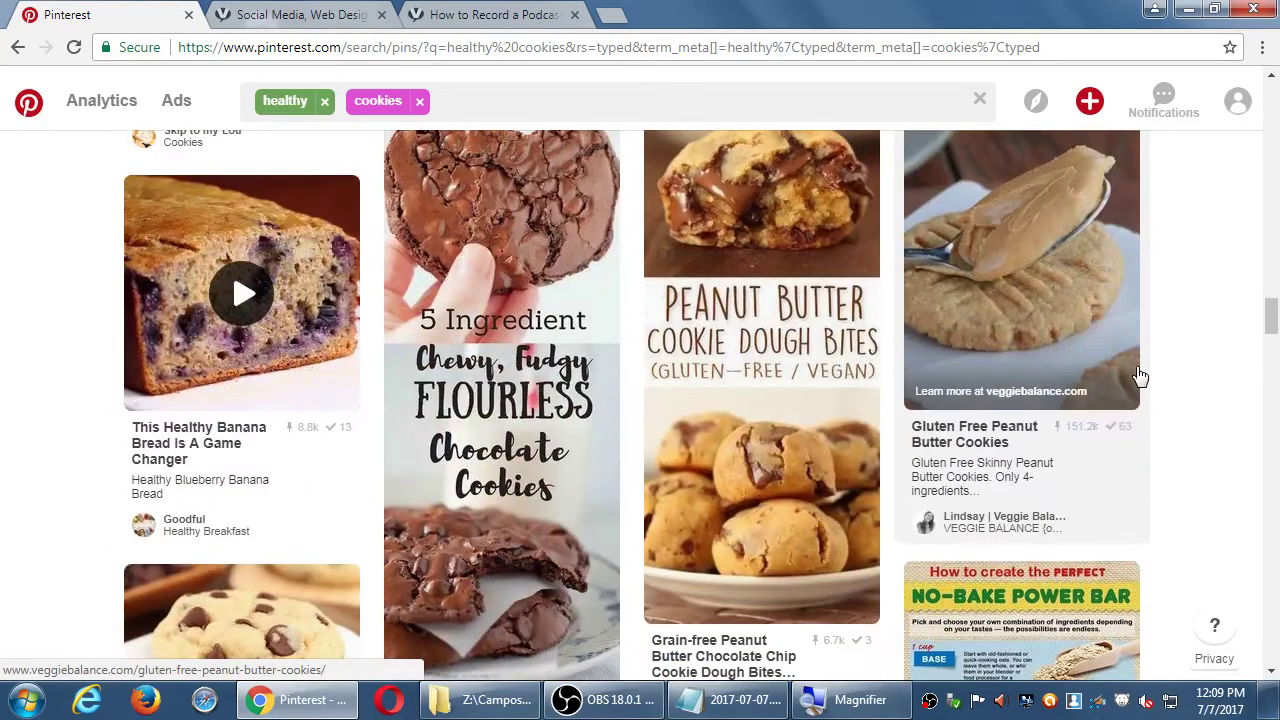
{"action": "scroll", "coordinate": [1138, 375], "scroll_direction": "down", "scroll_amount": 7}
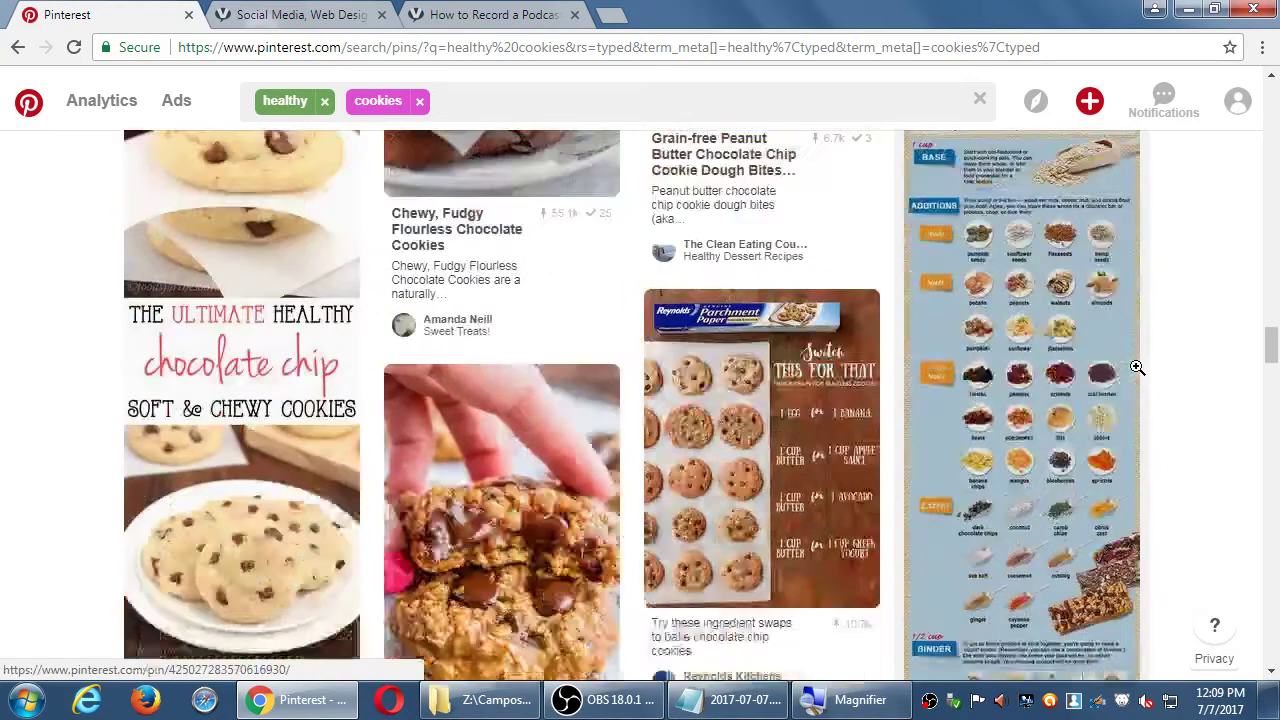
{"action": "scroll", "coordinate": [1137, 367], "scroll_direction": "down", "scroll_amount": 2}
{"action": "scroll", "coordinate": [1137, 367], "scroll_direction": "up", "scroll_amount": 2}
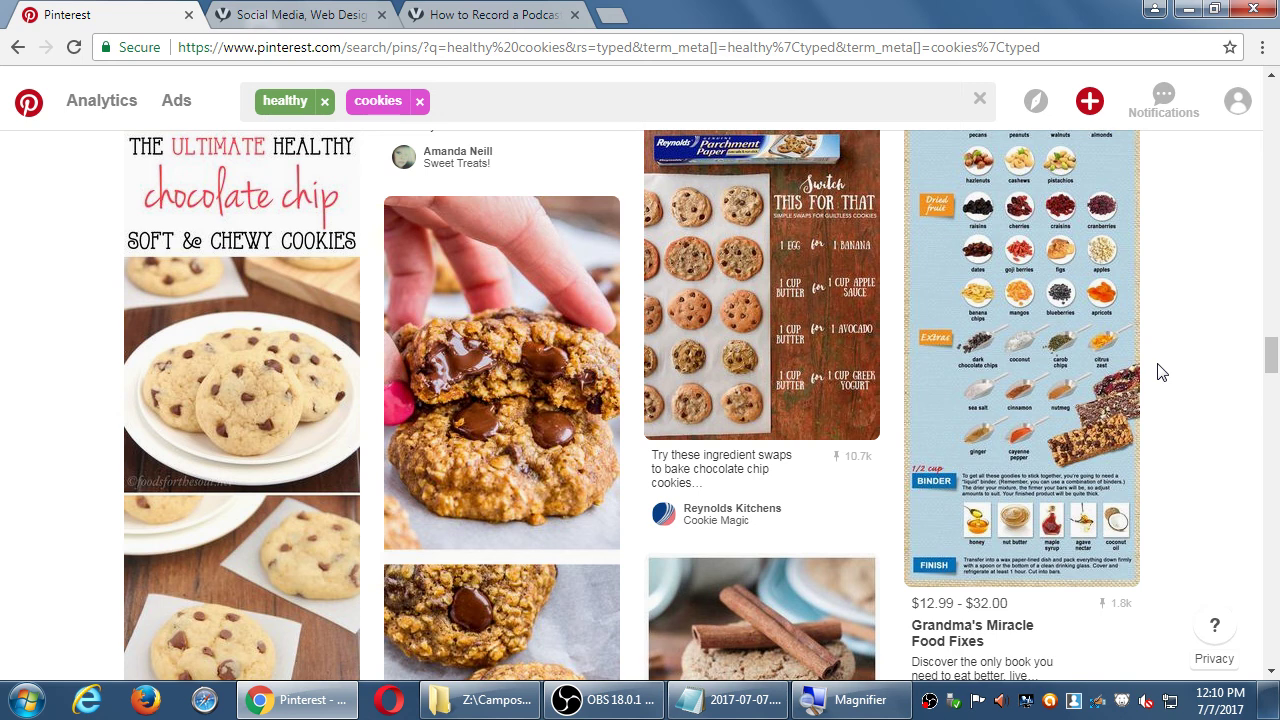
{"action": "scroll", "coordinate": [1176, 328], "scroll_direction": "down", "scroll_amount": 3}
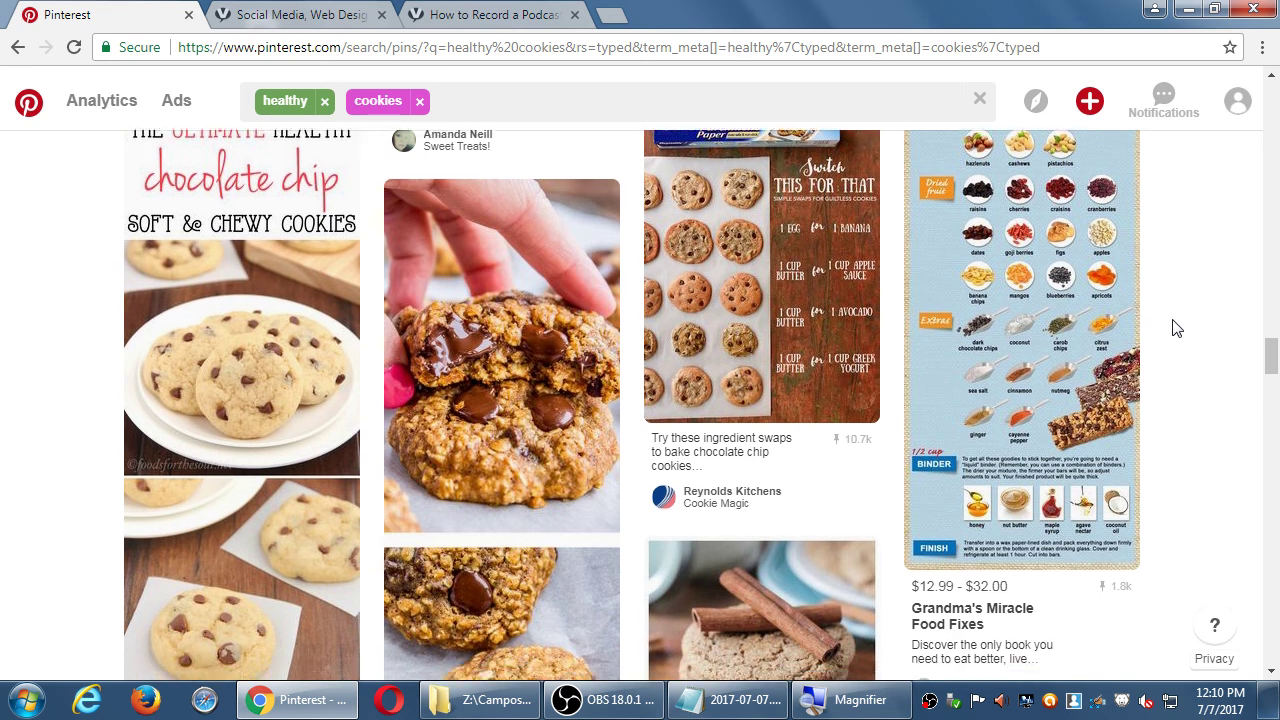
{"action": "scroll", "coordinate": [1176, 328], "scroll_direction": "down", "scroll_amount": 4}
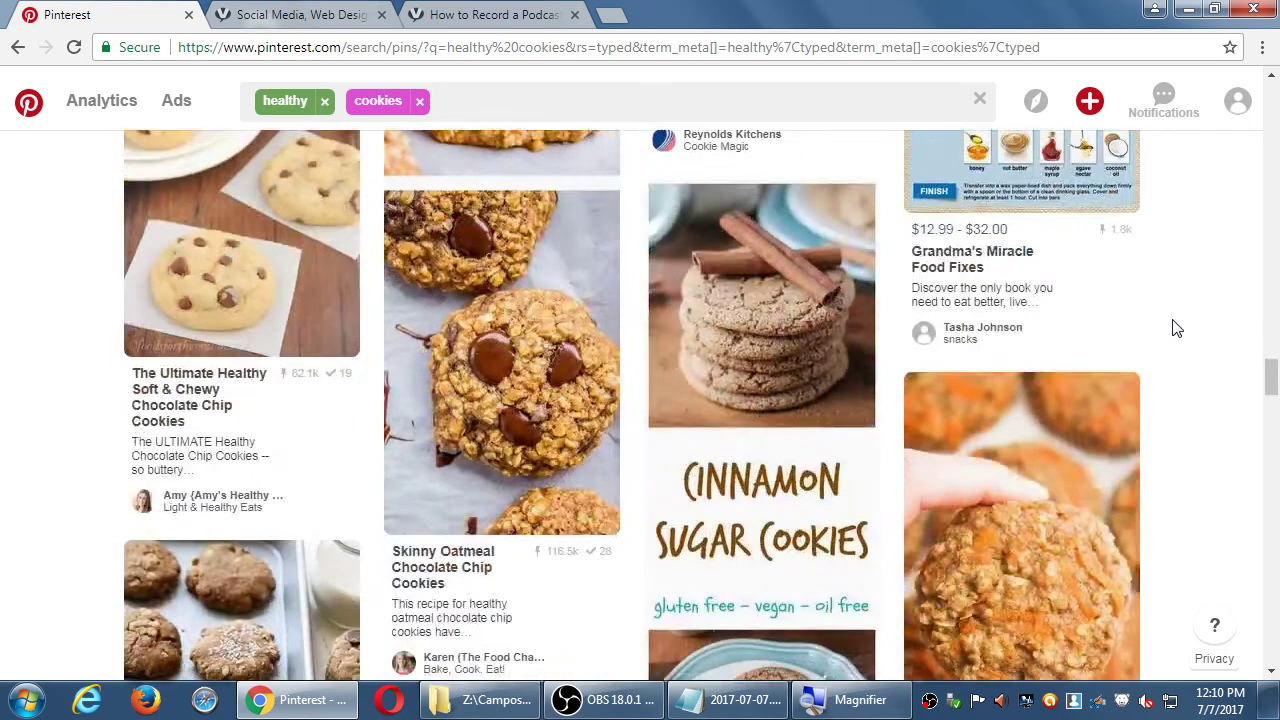
{"action": "scroll", "coordinate": [1176, 328], "scroll_direction": "down", "scroll_amount": 3}
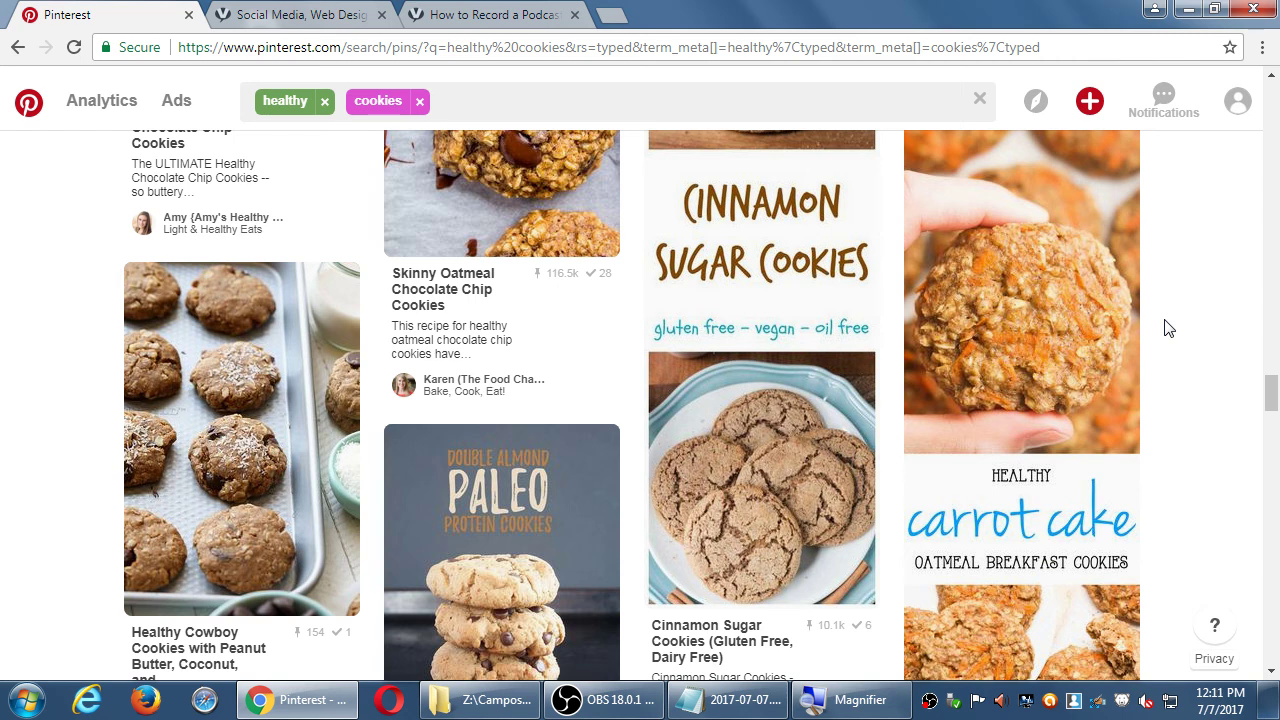
{"action": "scroll", "coordinate": [1168, 328], "scroll_direction": "down", "scroll_amount": 10}
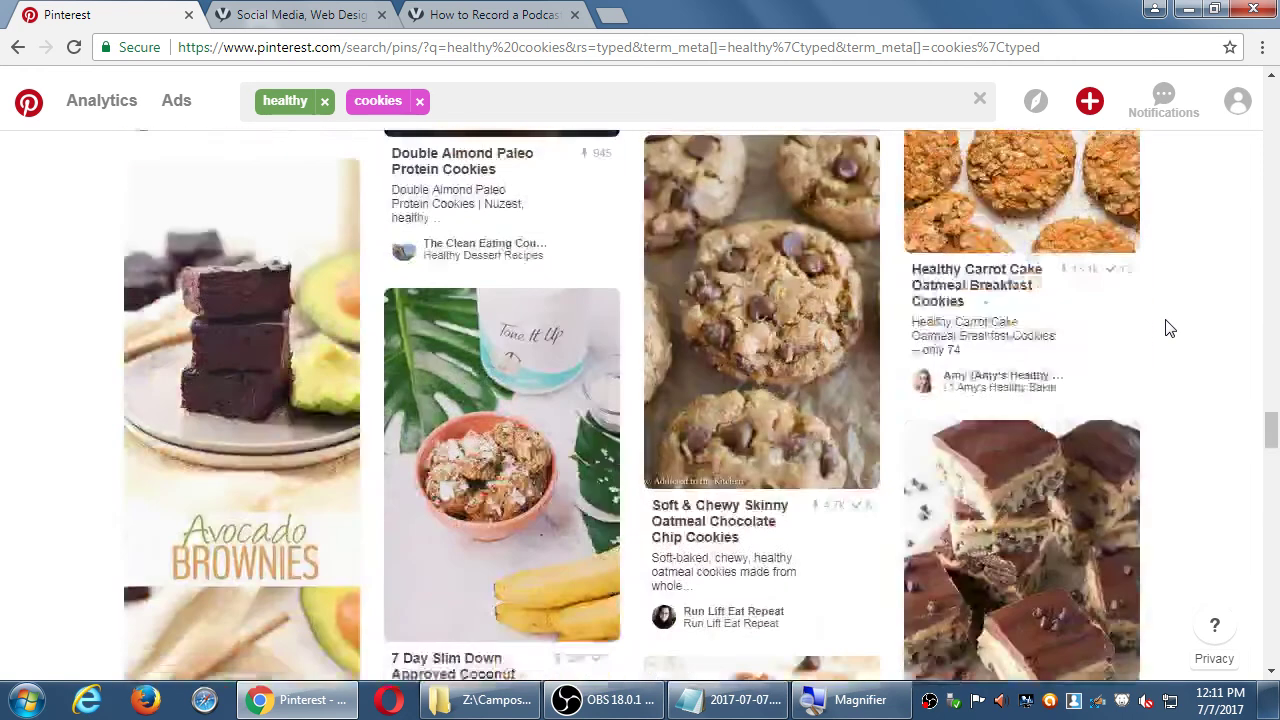
{"action": "scroll", "coordinate": [1168, 328], "scroll_direction": "down", "scroll_amount": 4}
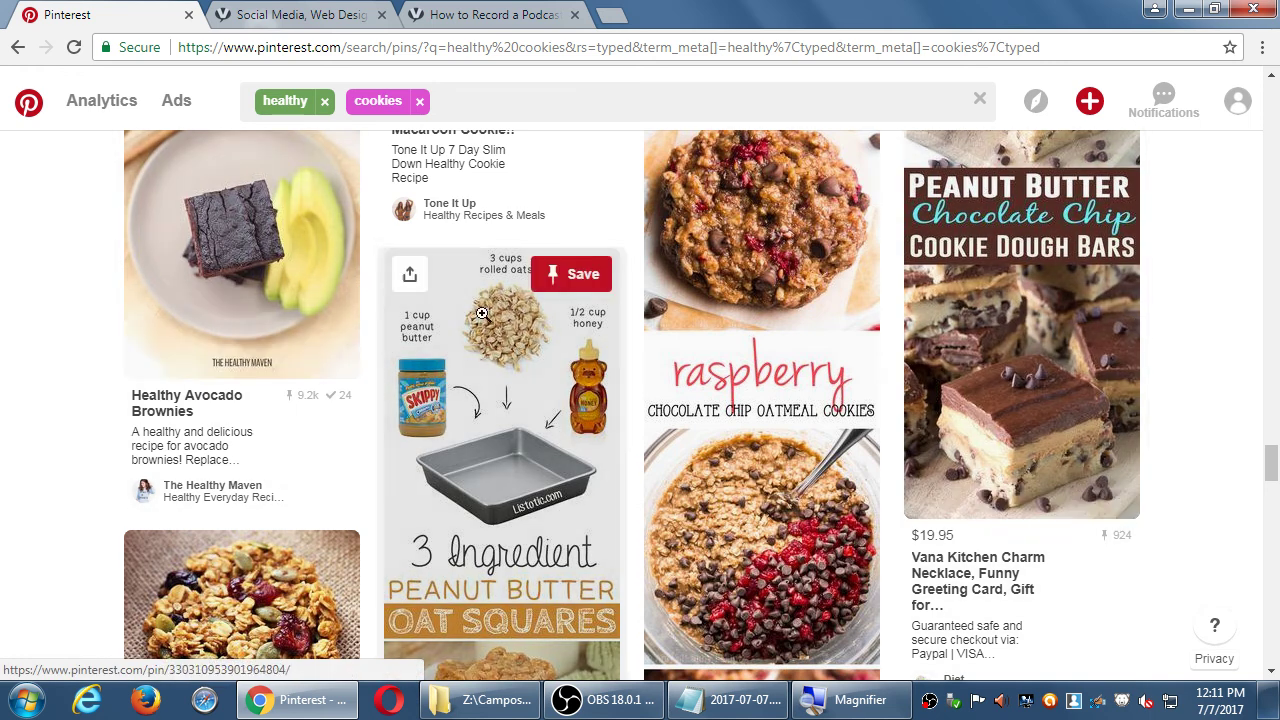
{"action": "scroll", "coordinate": [482, 313], "scroll_direction": "up", "scroll_amount": 4}
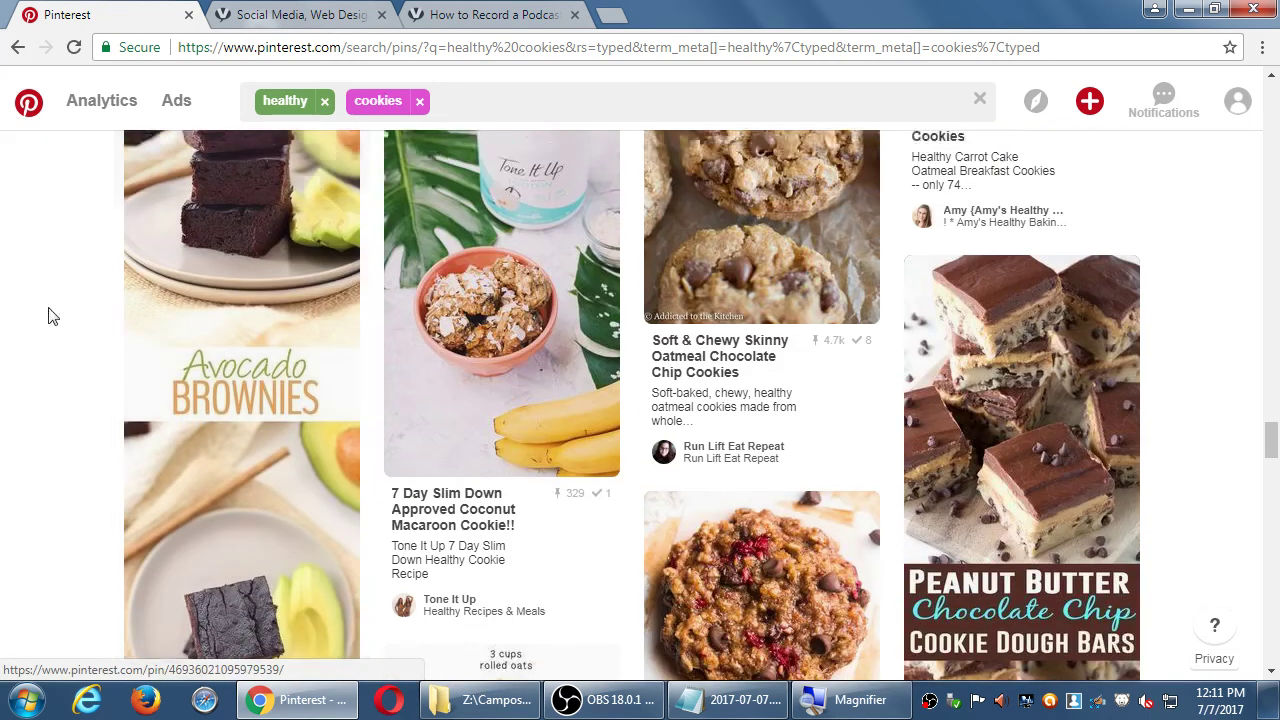
{"action": "scroll", "coordinate": [53, 317], "scroll_direction": "up", "scroll_amount": 2}
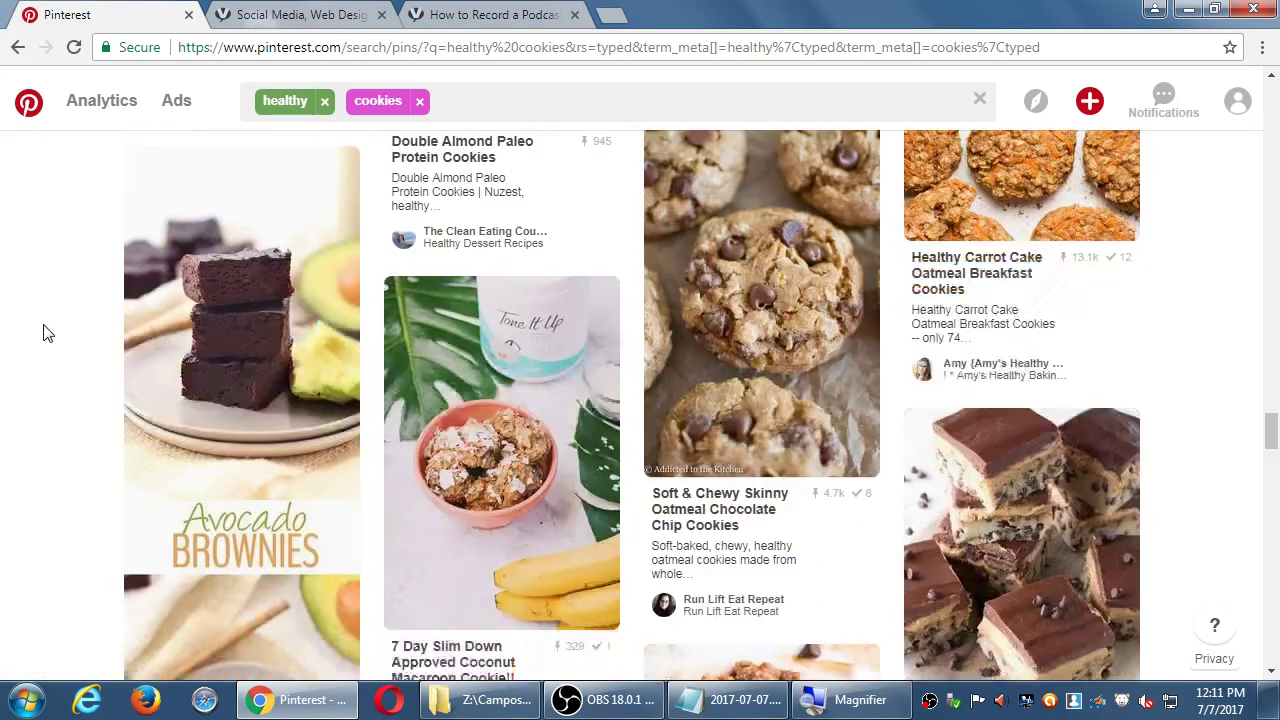
{"action": "scroll", "coordinate": [43, 333], "scroll_direction": "down", "scroll_amount": 2}
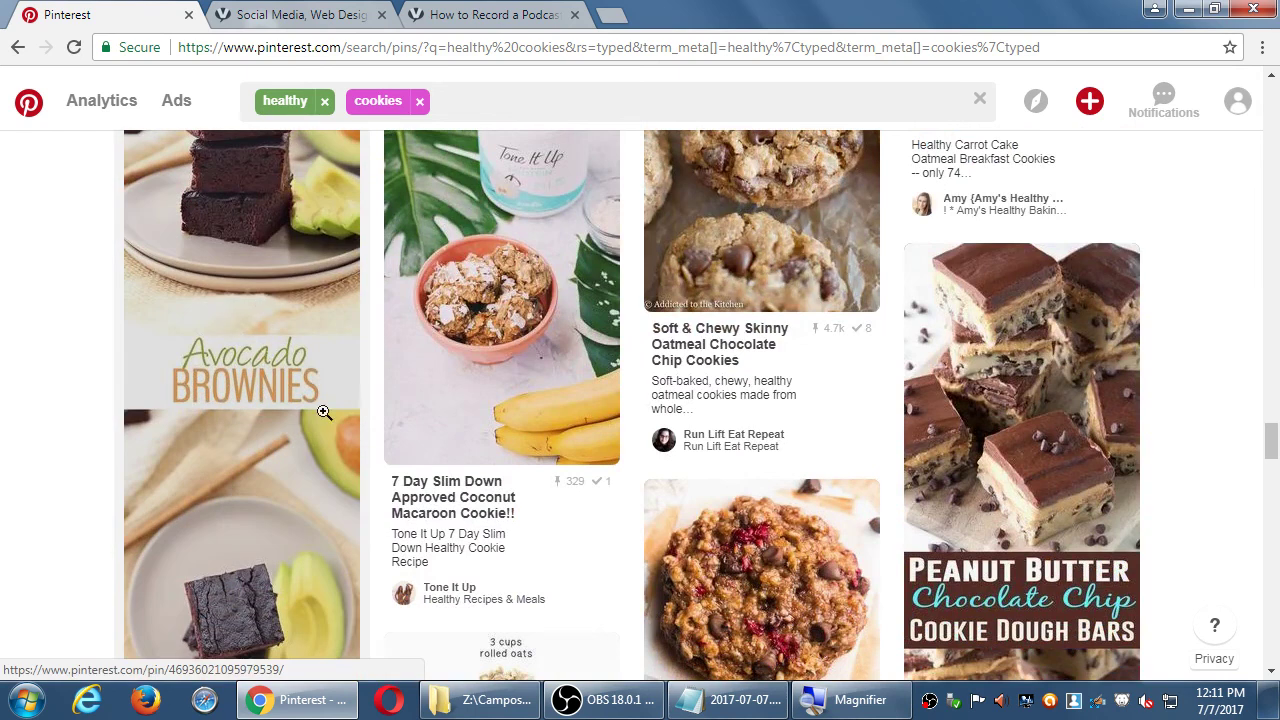
Open the Avocado Brownies Pin and examine its image, title overlay, watermark, recipe source, description and ingredients
{"action": "left_click", "coordinate": [230, 347]}
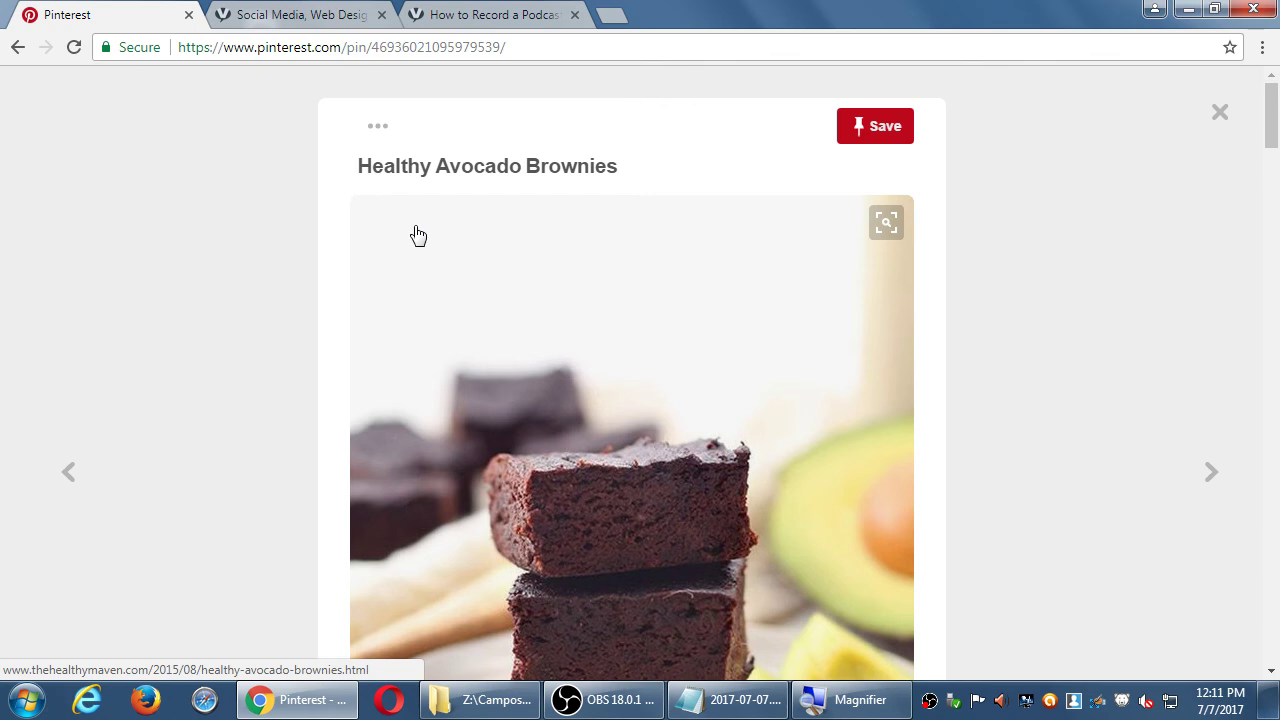
{"action": "scroll", "coordinate": [380, 405], "scroll_direction": "down", "scroll_amount": 10}
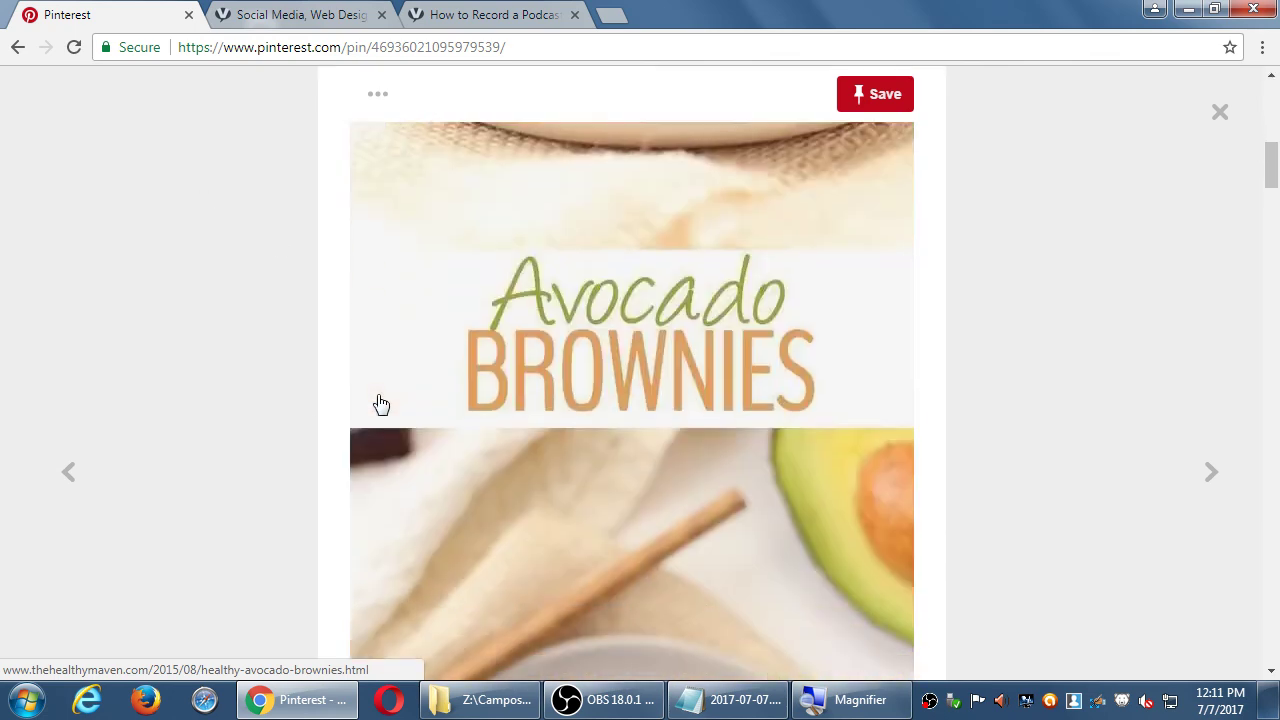
{"action": "scroll", "coordinate": [380, 405], "scroll_direction": "down", "scroll_amount": 10}
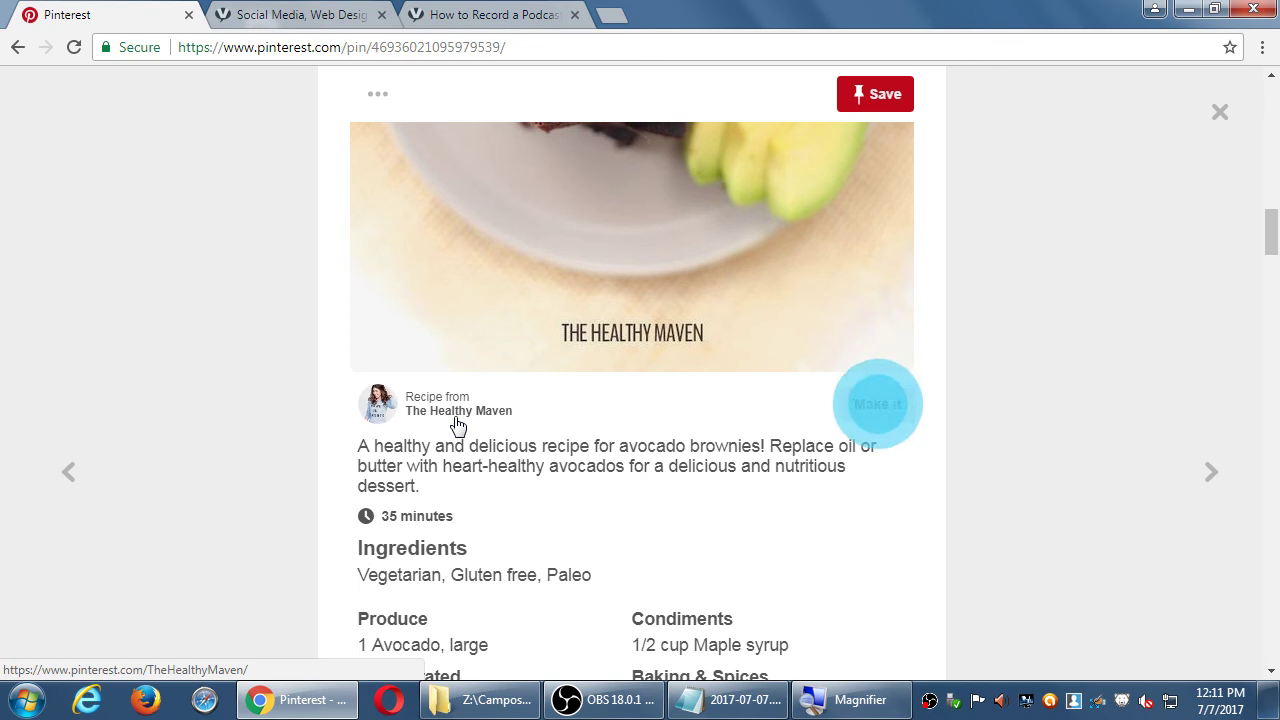
{"action": "scroll", "coordinate": [554, 428], "scroll_direction": "down", "scroll_amount": 4}
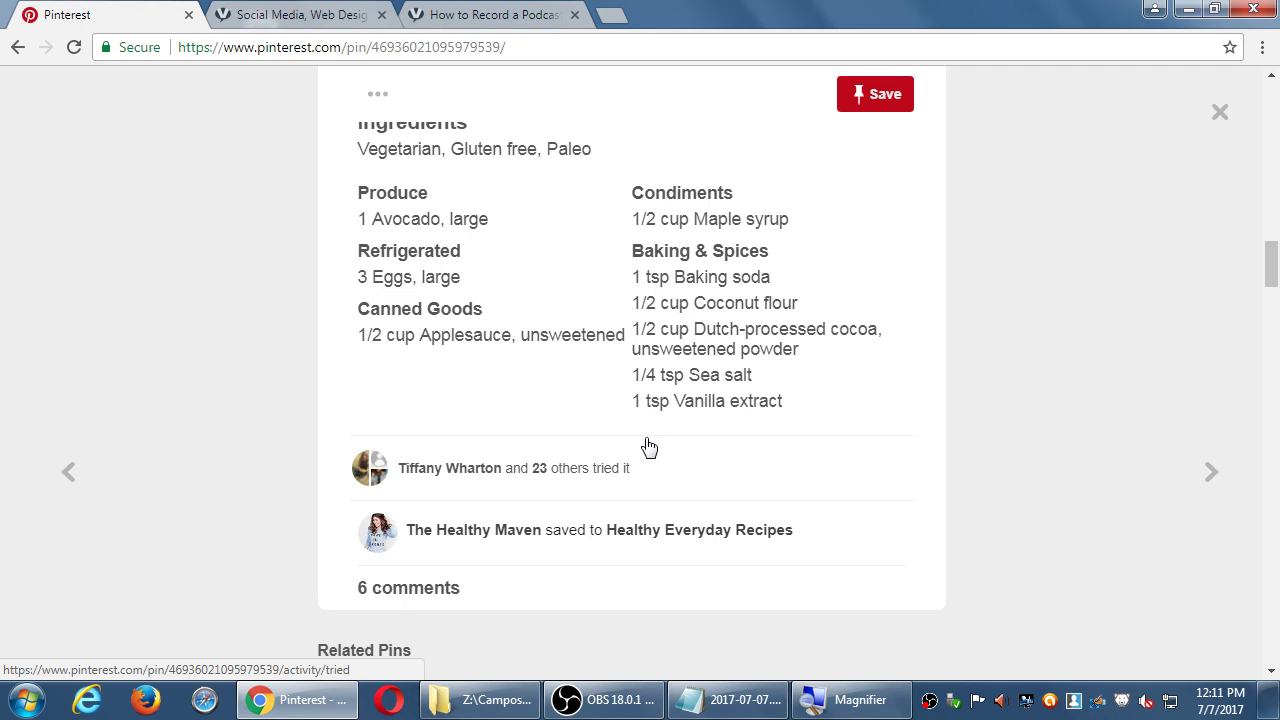
Open the list of people who tried the Healthy Avocado Brownies Pin and read their reviews
{"action": "left_click", "coordinate": [424, 473]}
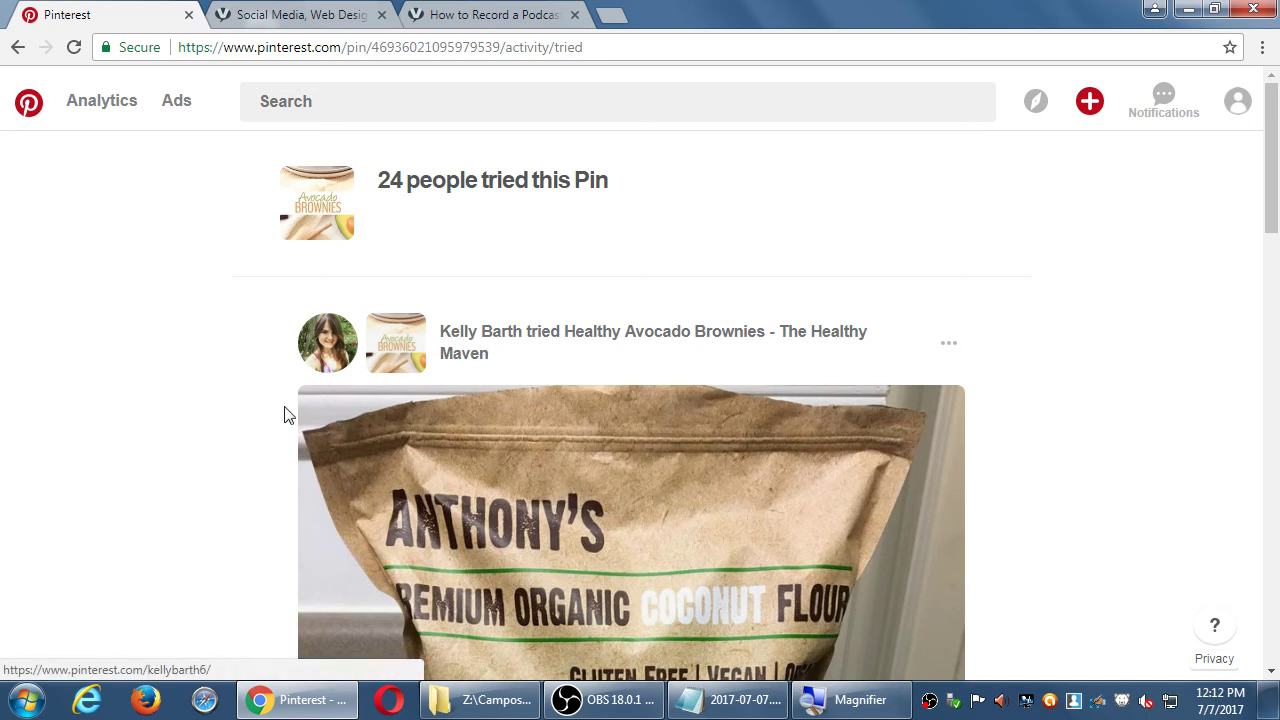
{"action": "scroll", "coordinate": [283, 415], "scroll_direction": "down", "scroll_amount": 8}
{"action": "scroll", "coordinate": [283, 415], "scroll_direction": "down", "scroll_amount": 3}
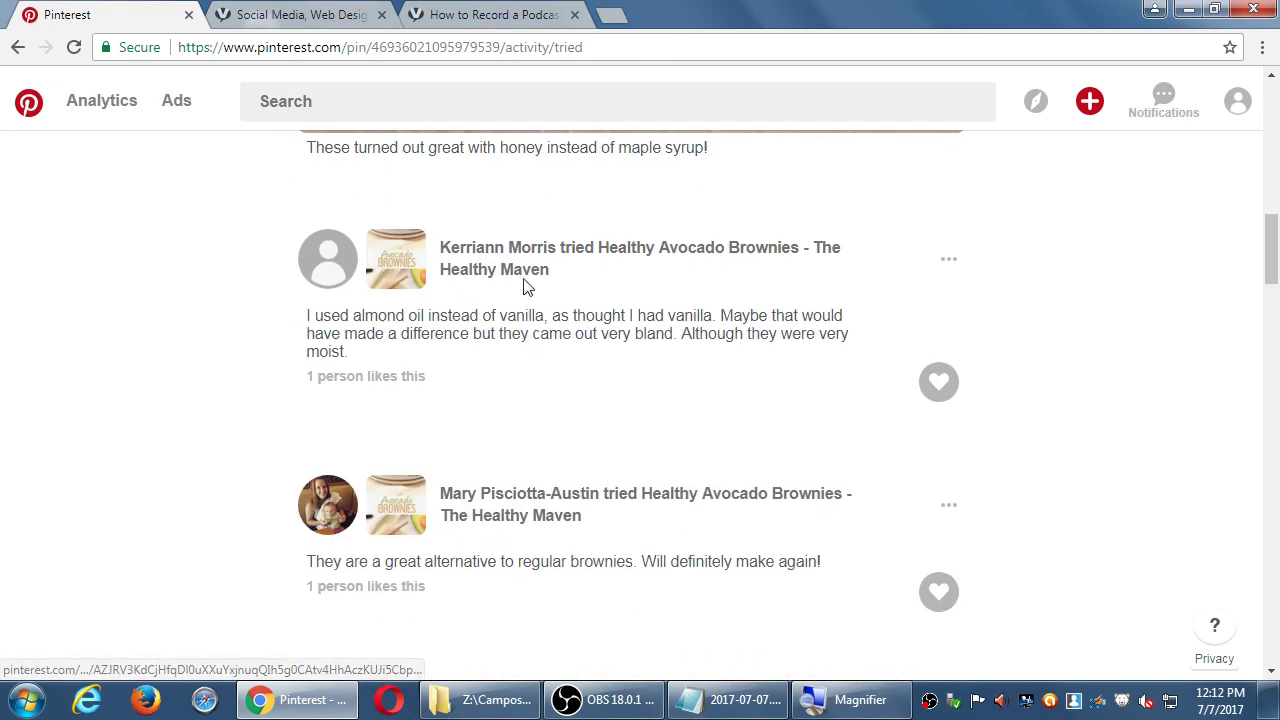
{"action": "scroll", "coordinate": [580, 560], "scroll_direction": "down", "scroll_amount": 1}
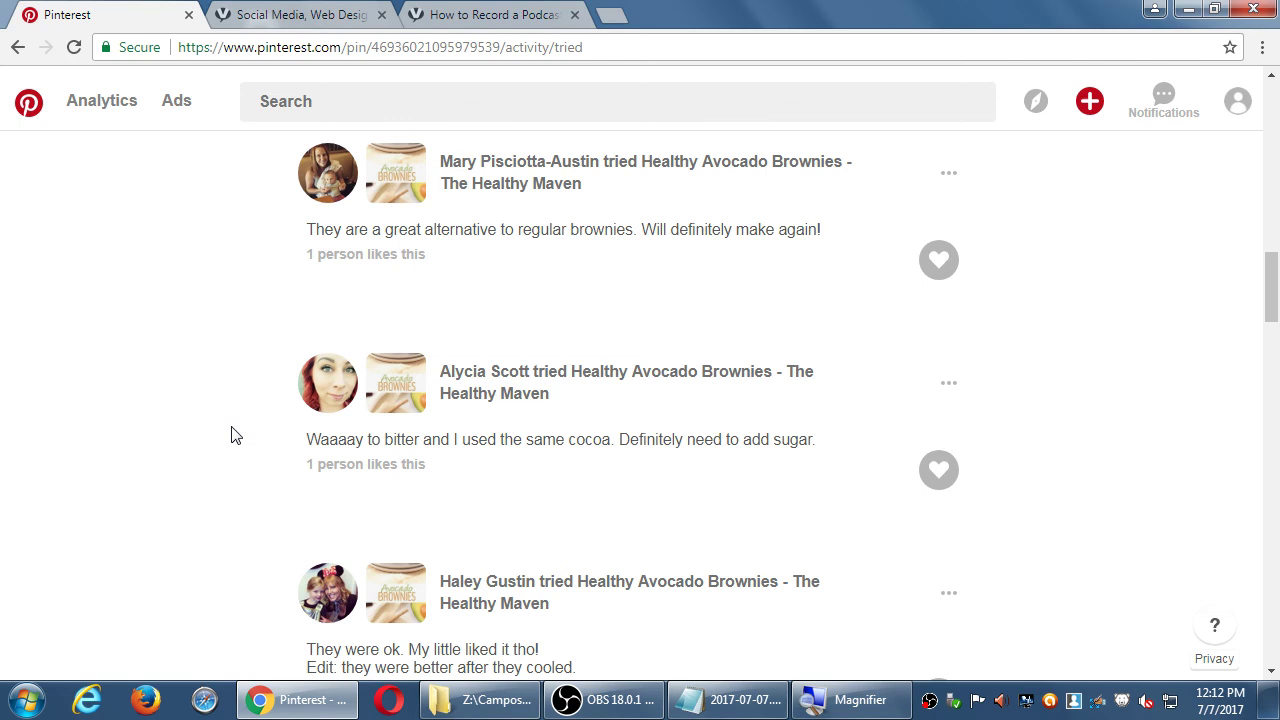
Open the Pinterest home feed in a new browser tab and search for "tulip"
{"action": "middle_click", "coordinate": [28, 102]}
{"action": "left_click", "coordinate": [314, 16]}
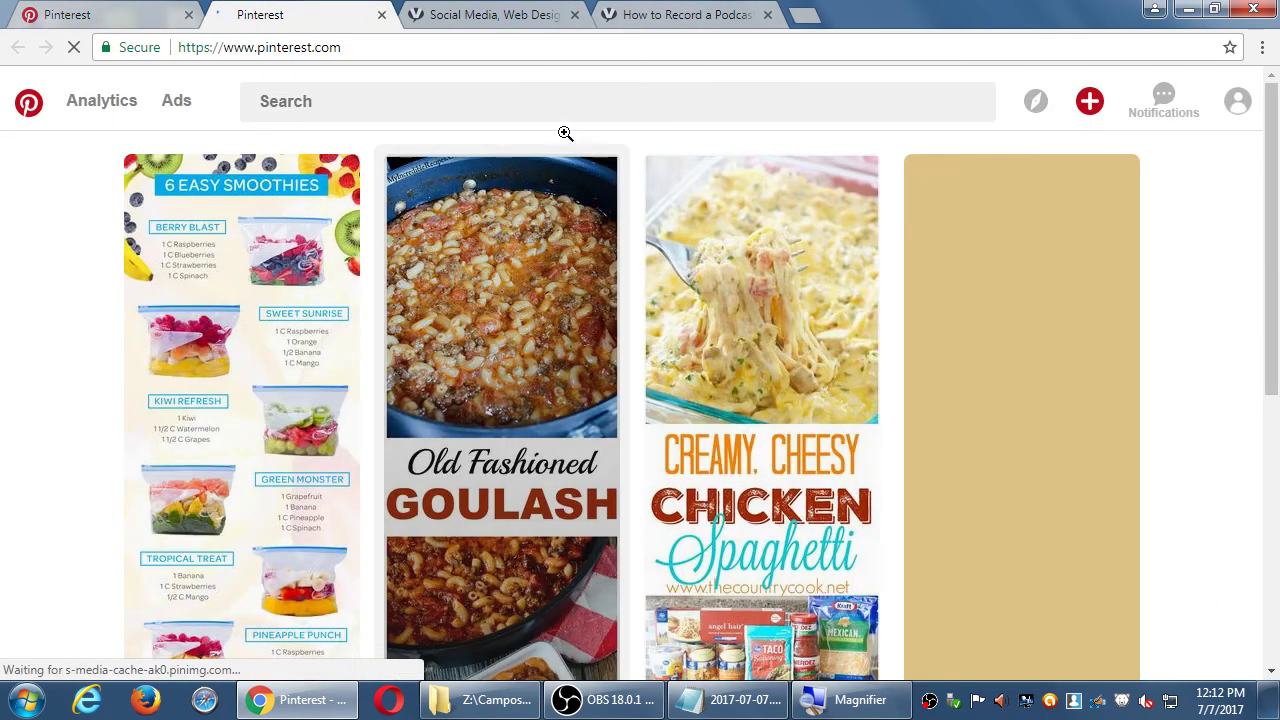
{"action": "left_click", "coordinate": [571, 113]}
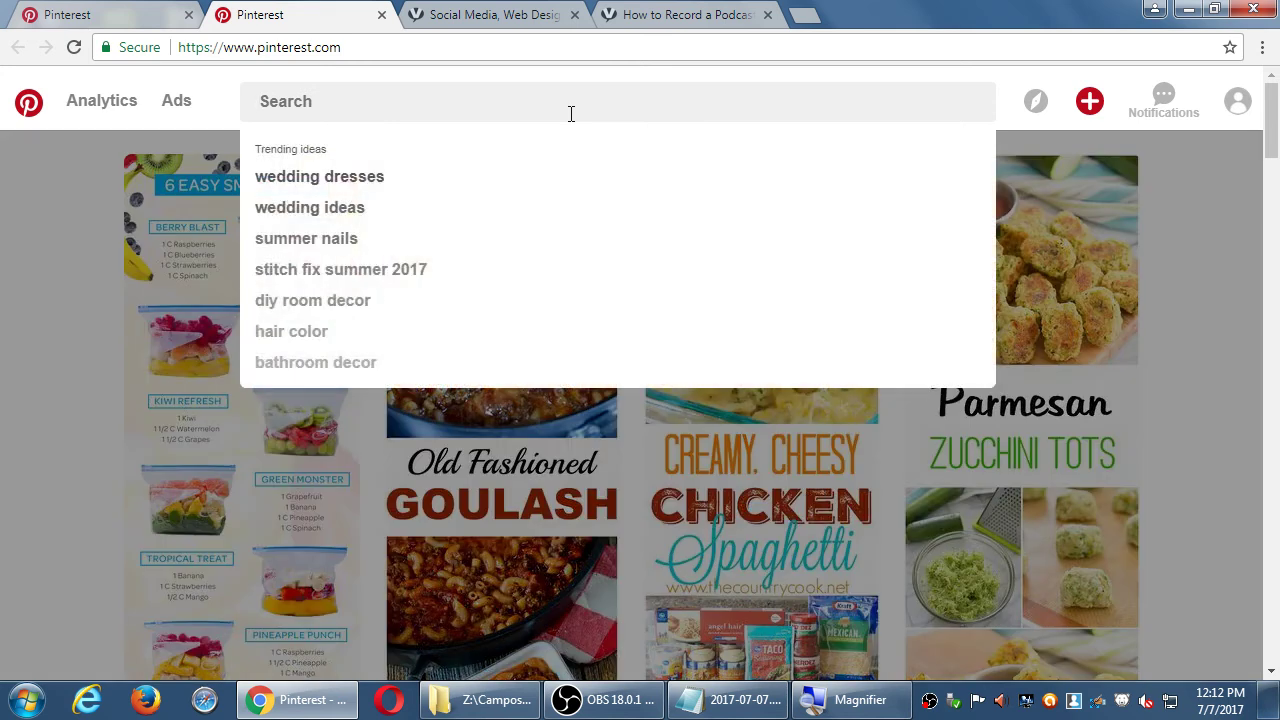
{"action": "type", "text": "tulip"}
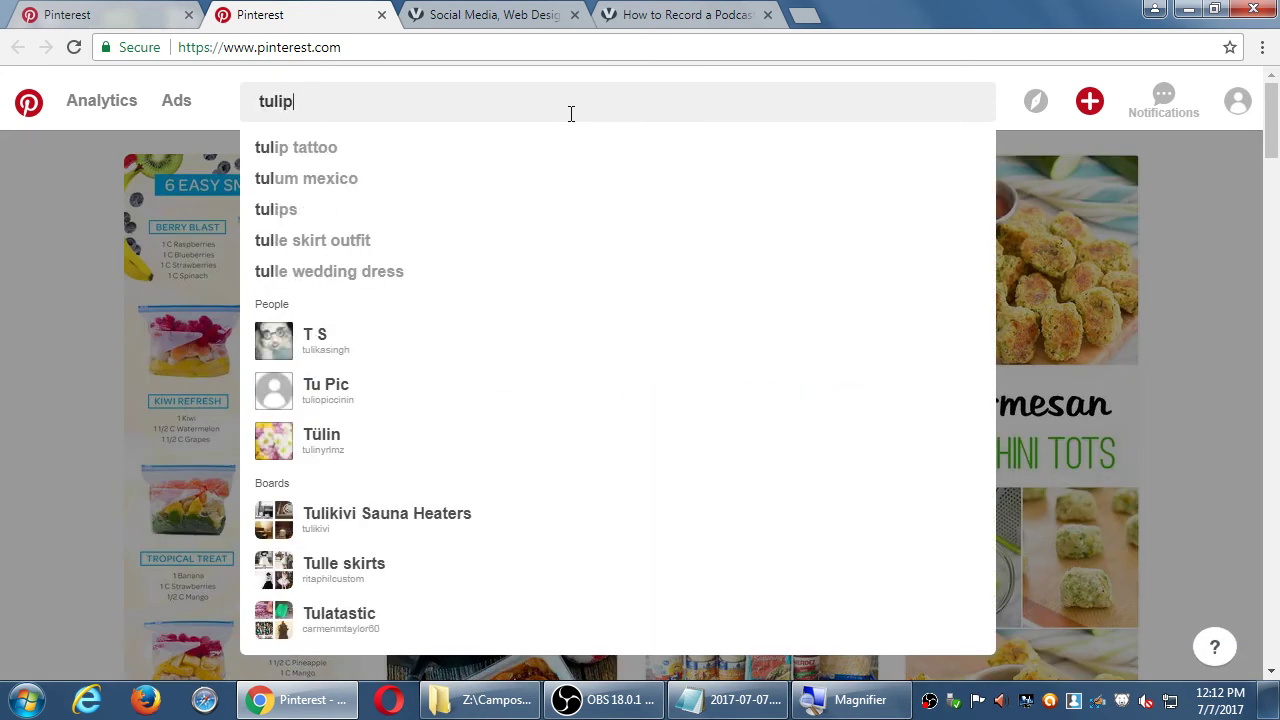
{"action": "key", "text": "Return"}
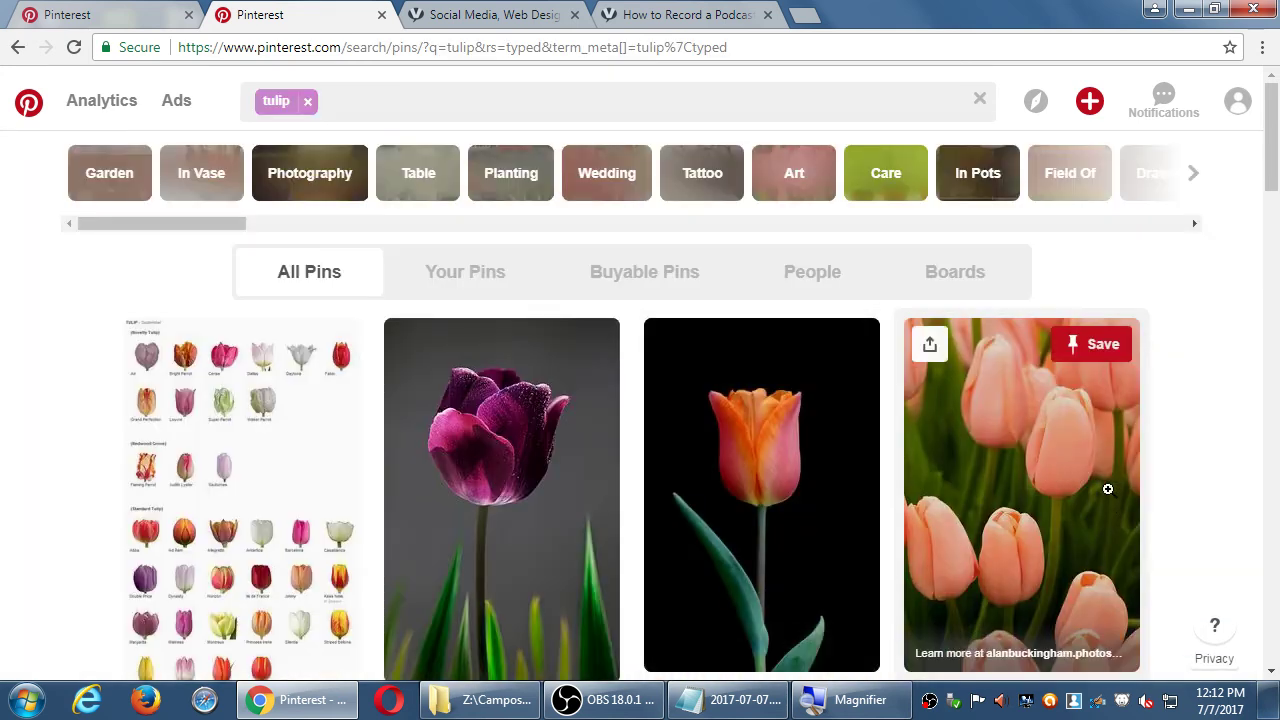
Browse the tulip search results, comparing the Pins' images, descriptions and sources
{"action": "scroll", "coordinate": [1106, 486], "scroll_direction": "down", "scroll_amount": 4}
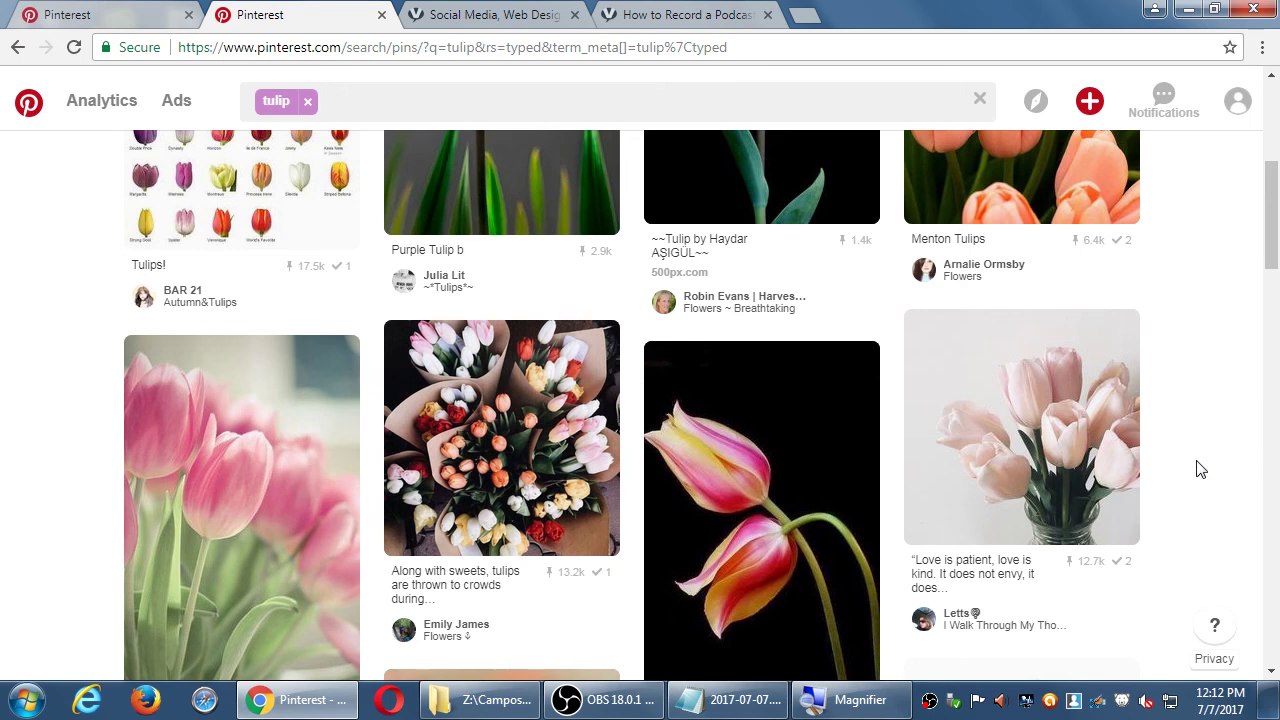
{"action": "scroll", "coordinate": [1160, 440], "scroll_direction": "down", "scroll_amount": 10}
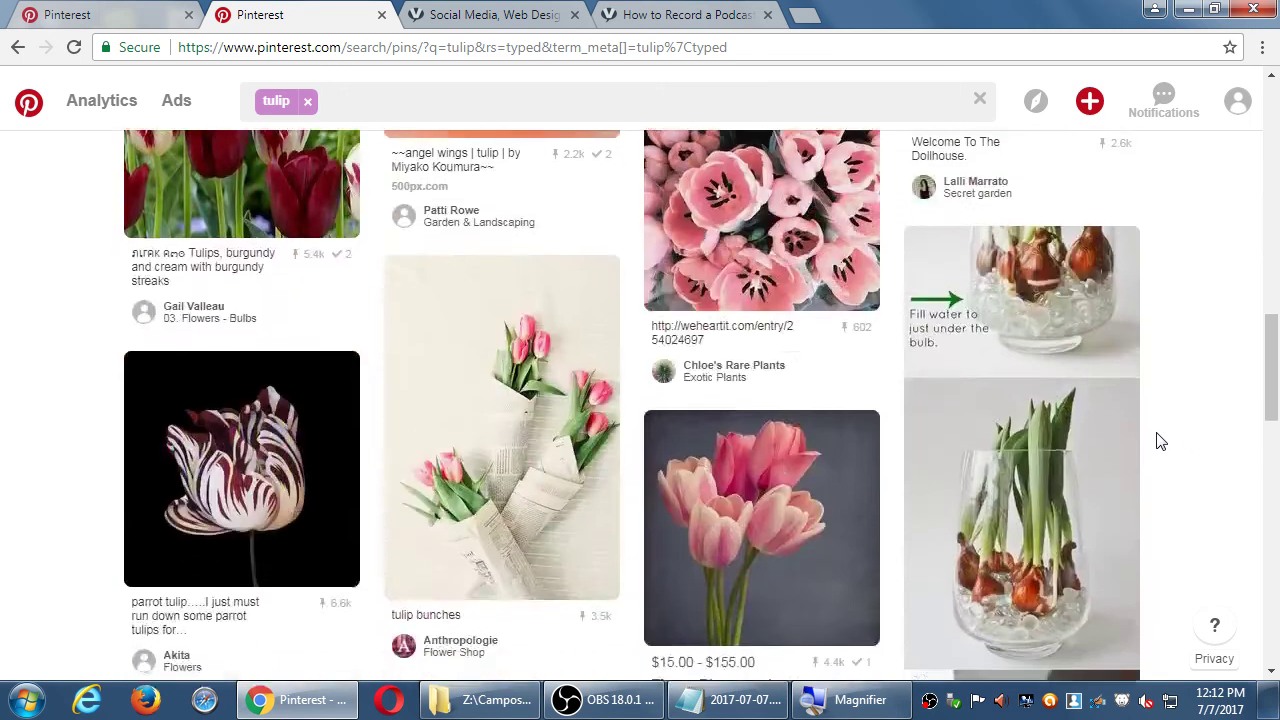
{"action": "scroll", "coordinate": [1160, 440], "scroll_direction": "down", "scroll_amount": 8}
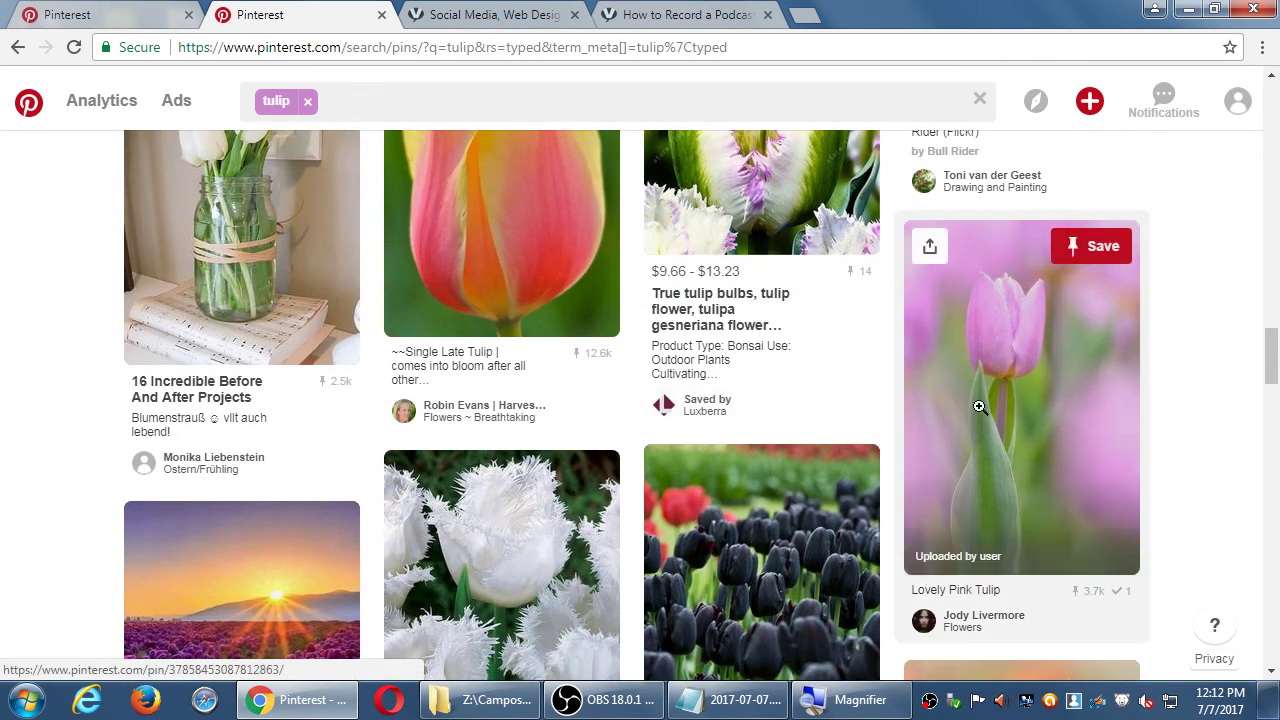
{"action": "scroll", "coordinate": [1176, 376], "scroll_direction": "down", "scroll_amount": 10}
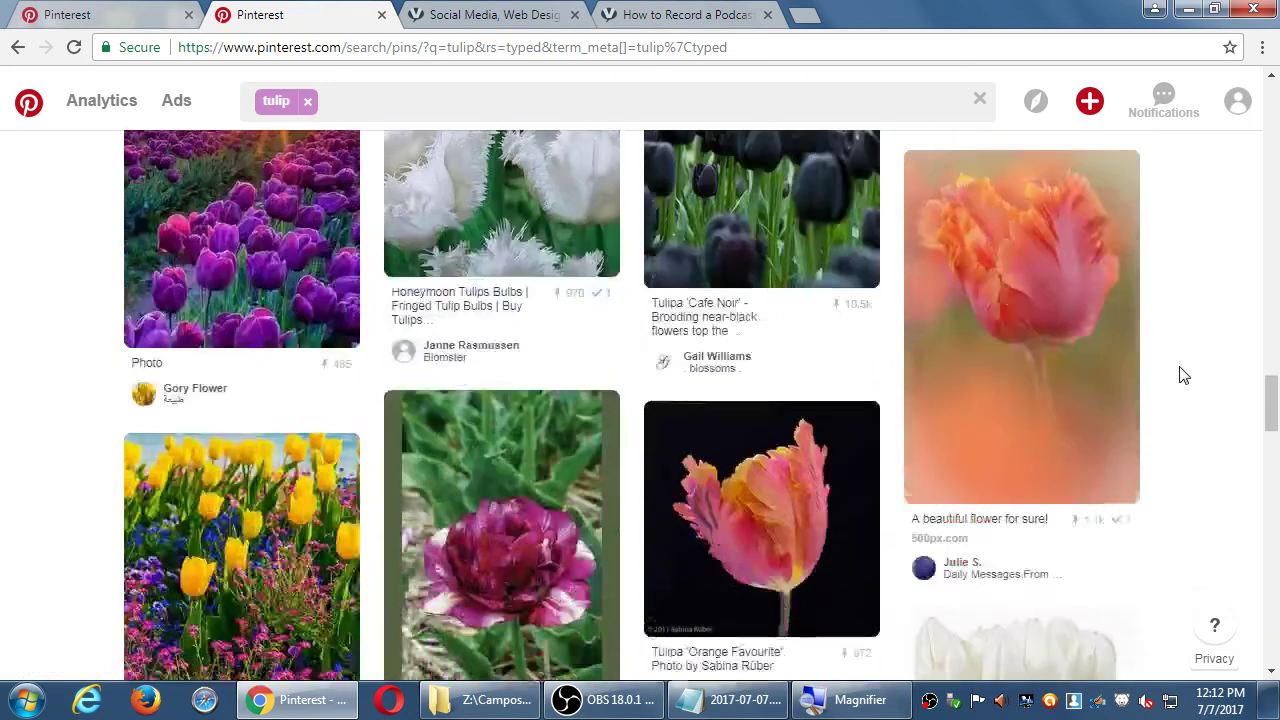
{"action": "scroll", "coordinate": [1176, 370], "scroll_direction": "down", "scroll_amount": 8}
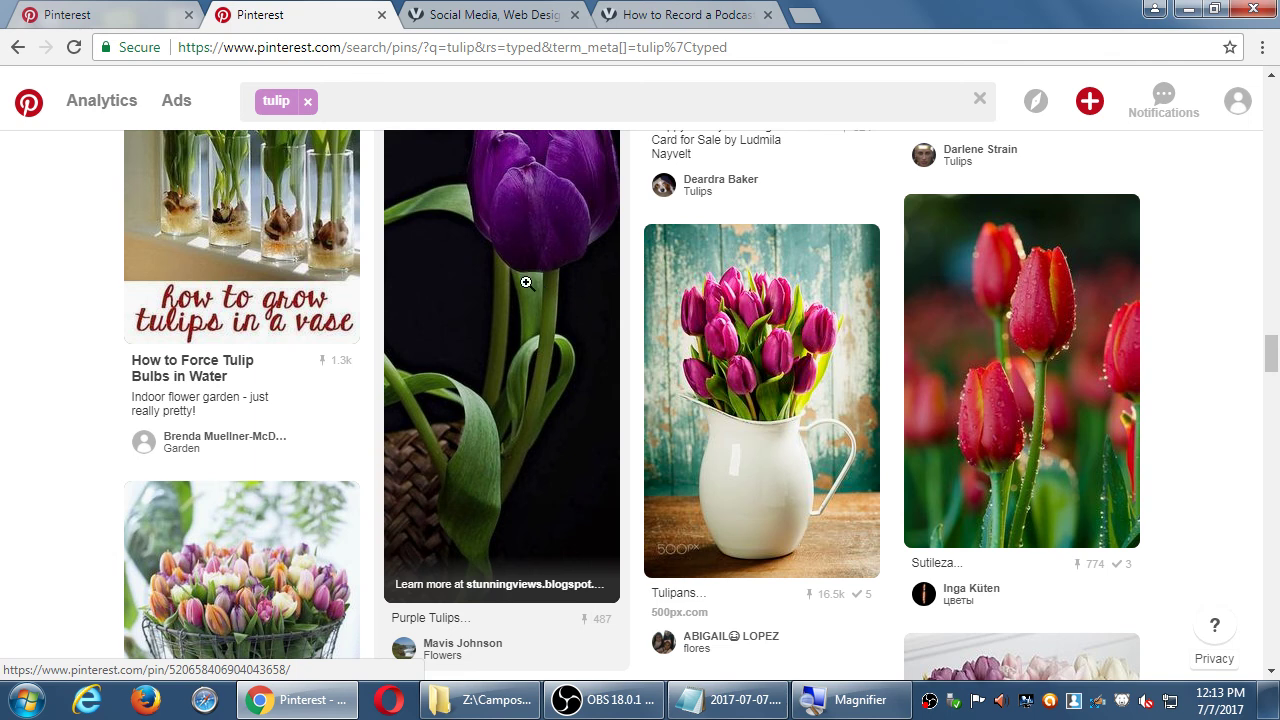
Open the Purple Tulips Pin and examine its image, source site, saved board, comments area and related Pins
{"action": "left_click", "coordinate": [512, 256]}
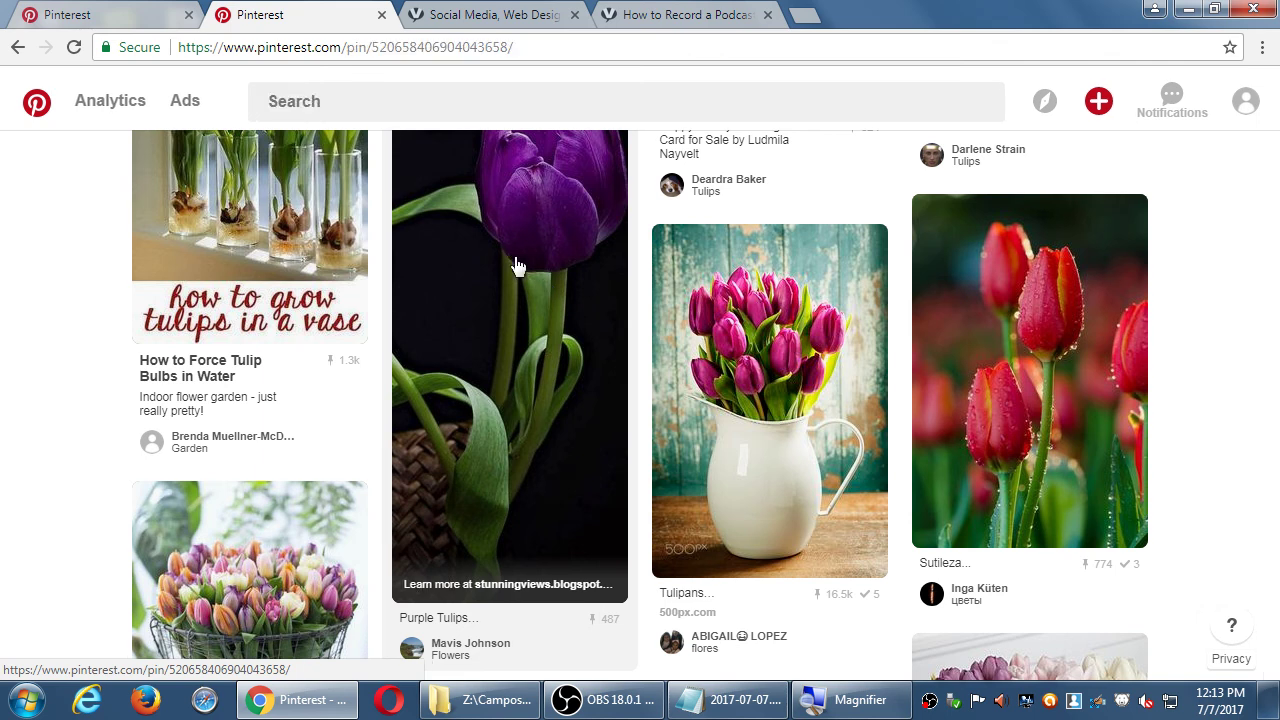
{"action": "scroll", "coordinate": [517, 264], "scroll_direction": "down", "scroll_amount": 8}
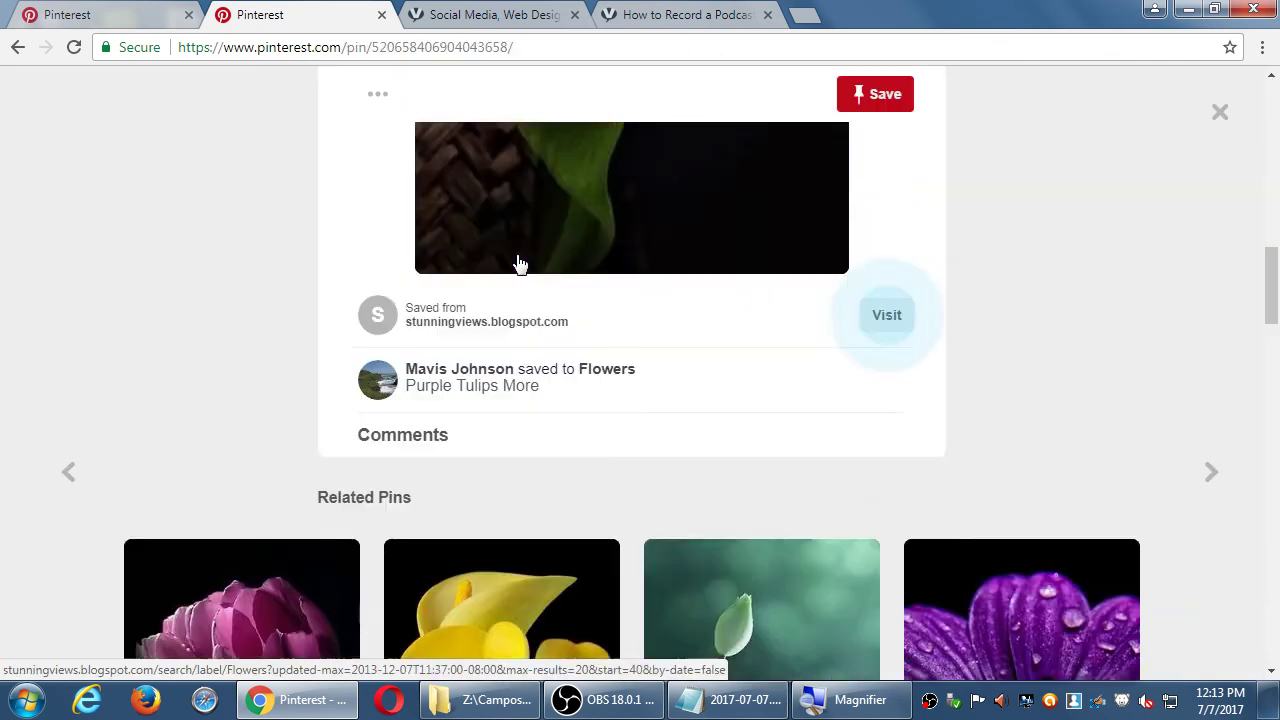
{"action": "scroll", "coordinate": [520, 263], "scroll_direction": "up", "scroll_amount": 2}
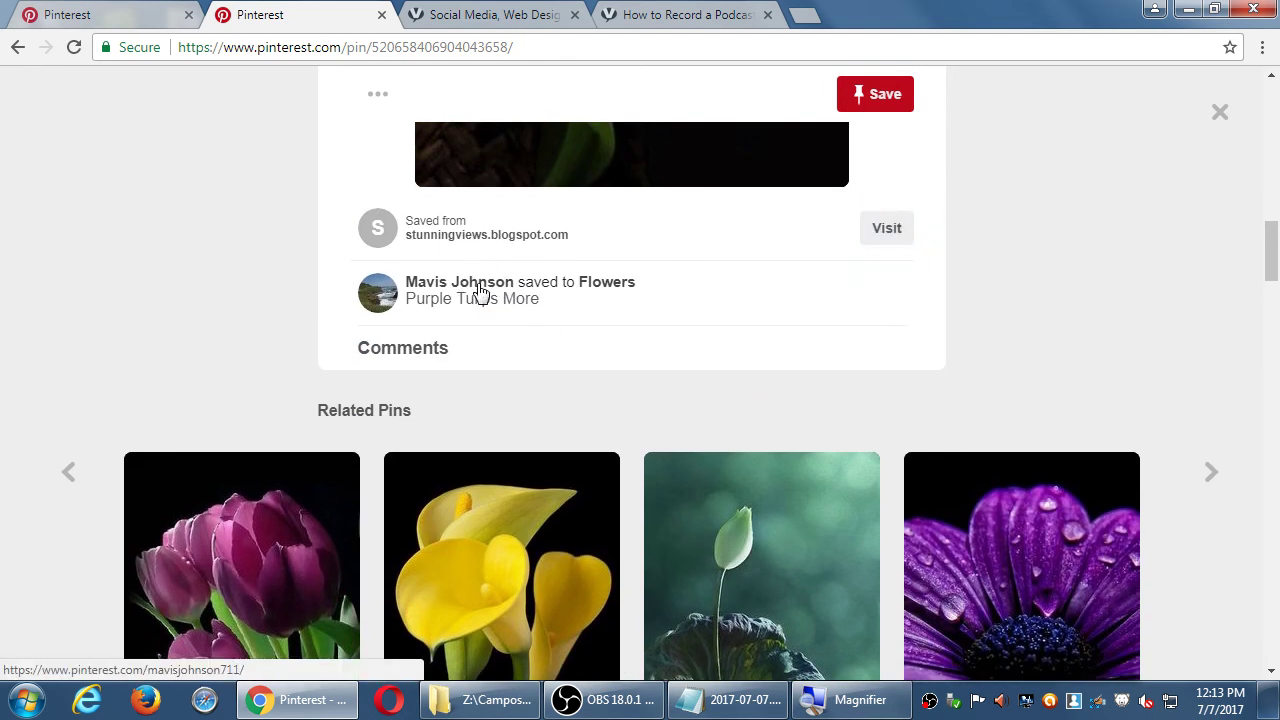
{"action": "scroll", "coordinate": [477, 290], "scroll_direction": "up", "scroll_amount": 6}
{"action": "scroll", "coordinate": [495, 290], "scroll_direction": "up", "scroll_amount": 1}
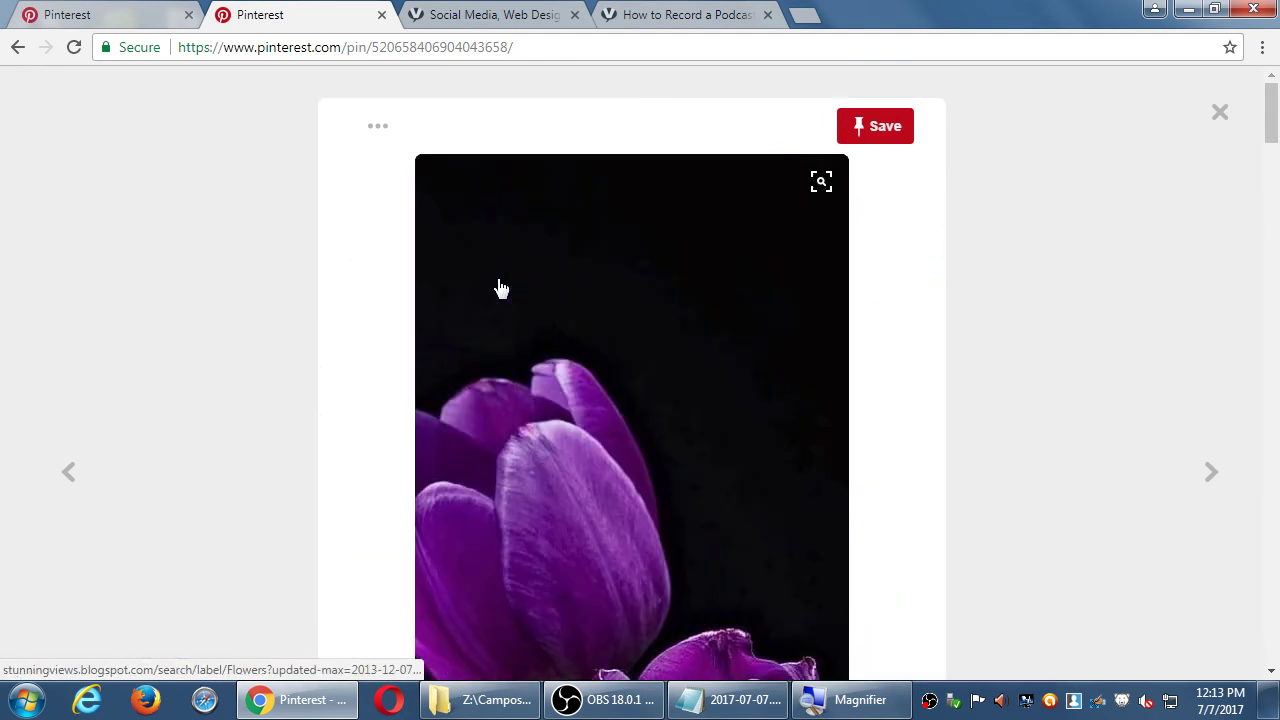
{"action": "scroll", "coordinate": [501, 289], "scroll_direction": "down", "scroll_amount": 7}
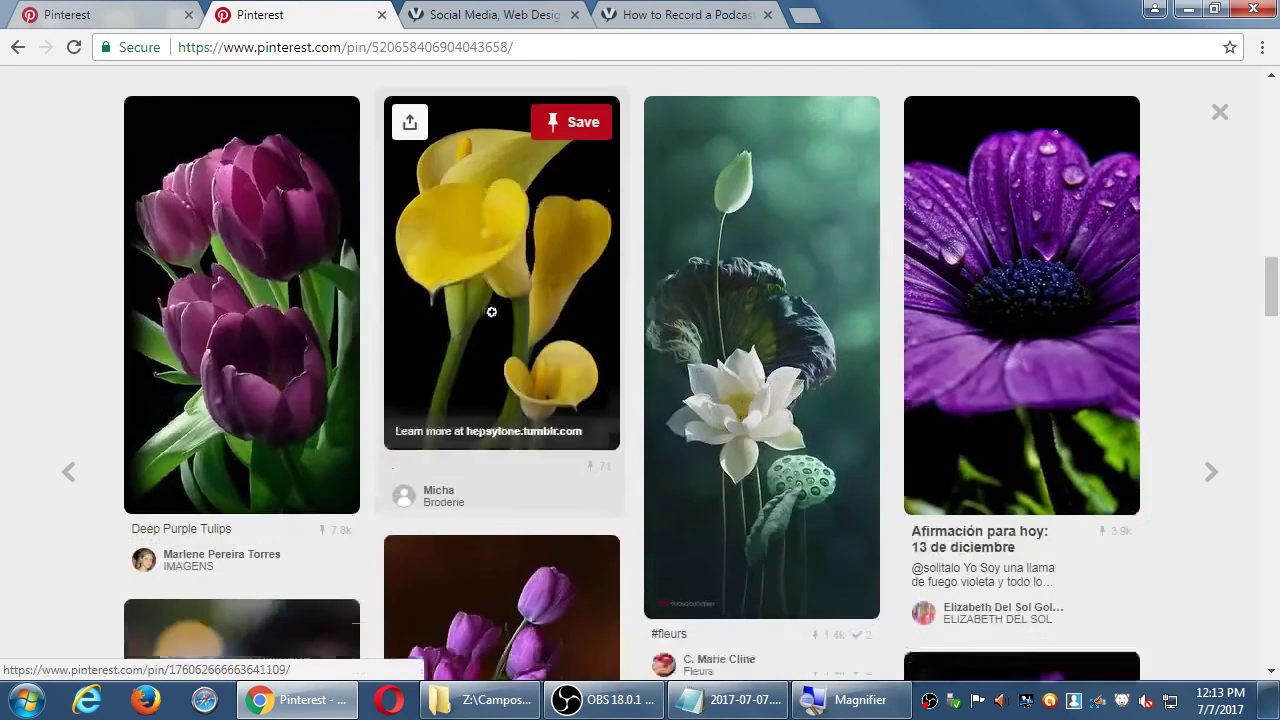
{"action": "scroll", "coordinate": [440, 305], "scroll_direction": "up", "scroll_amount": 3}
{"action": "scroll", "coordinate": [448, 300], "scroll_direction": "down", "scroll_amount": 2}
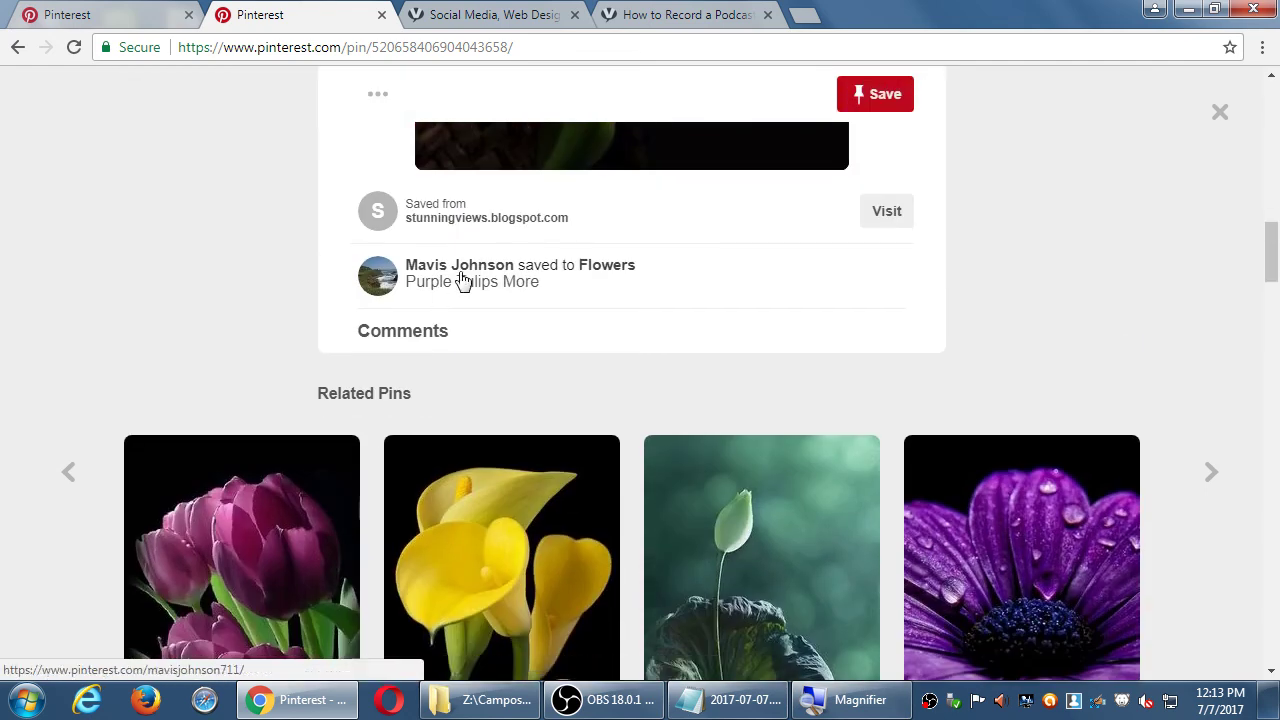
View the profile and boards of the person who saved the Purple Tulips Pin, and close that browser tab
{"action": "left_click", "coordinate": [466, 280]}
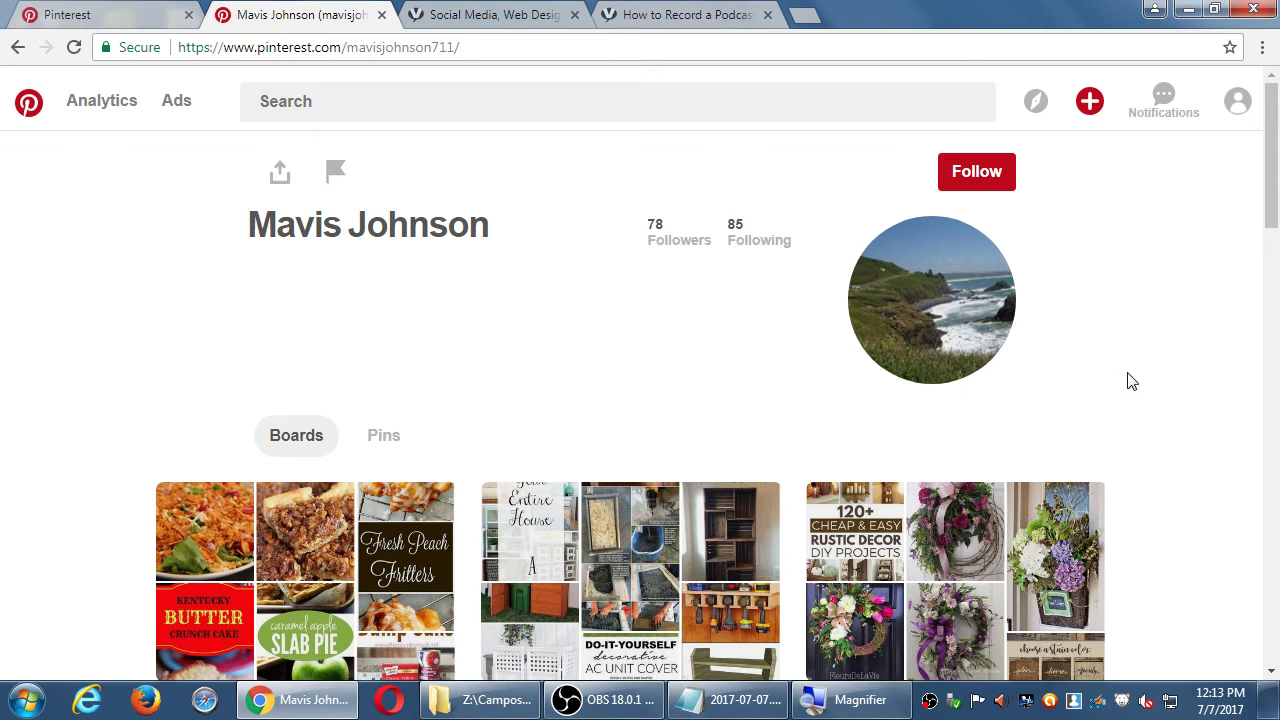
{"action": "scroll", "coordinate": [1128, 382], "scroll_direction": "down", "scroll_amount": 2}
{"action": "scroll", "coordinate": [1128, 382], "scroll_direction": "down", "scroll_amount": 3}
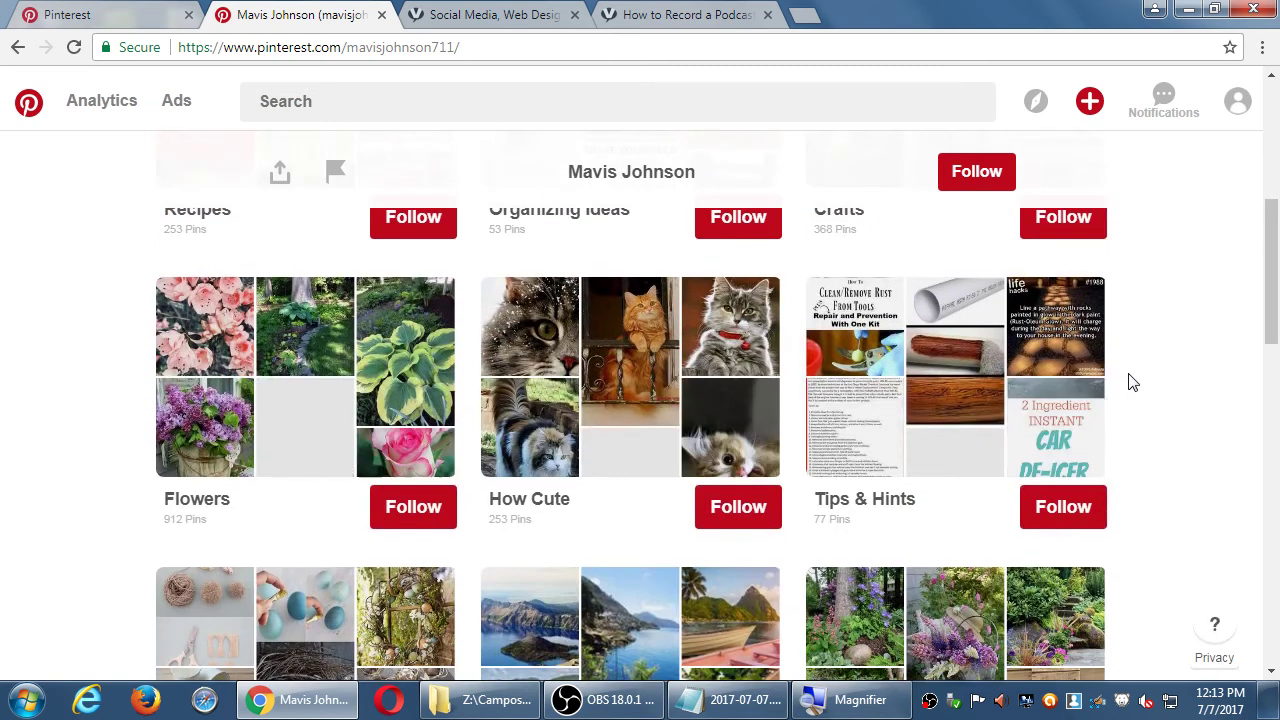
{"action": "key", "text": "ctrl+w"}
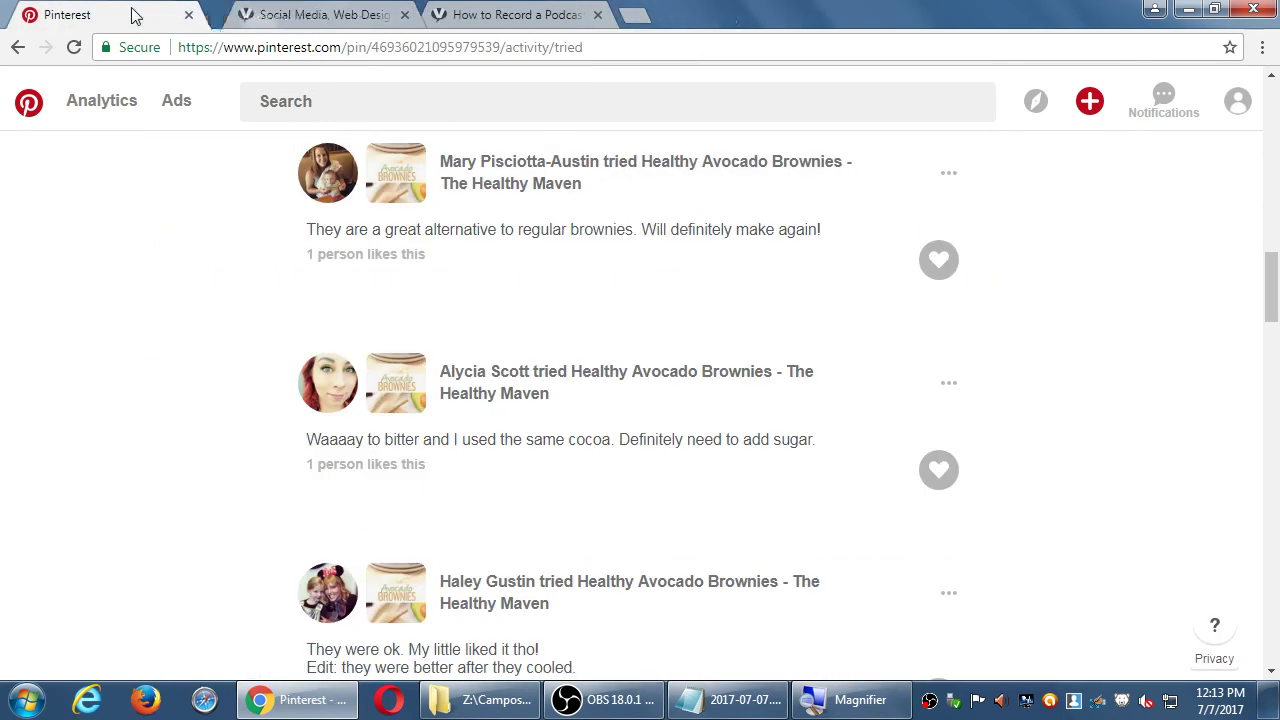
Like the brownie review beginning "They were ok. My little liked it tho!" and check the account's notifications
{"action": "scroll", "coordinate": [722, 436], "scroll_direction": "down", "scroll_amount": 2}
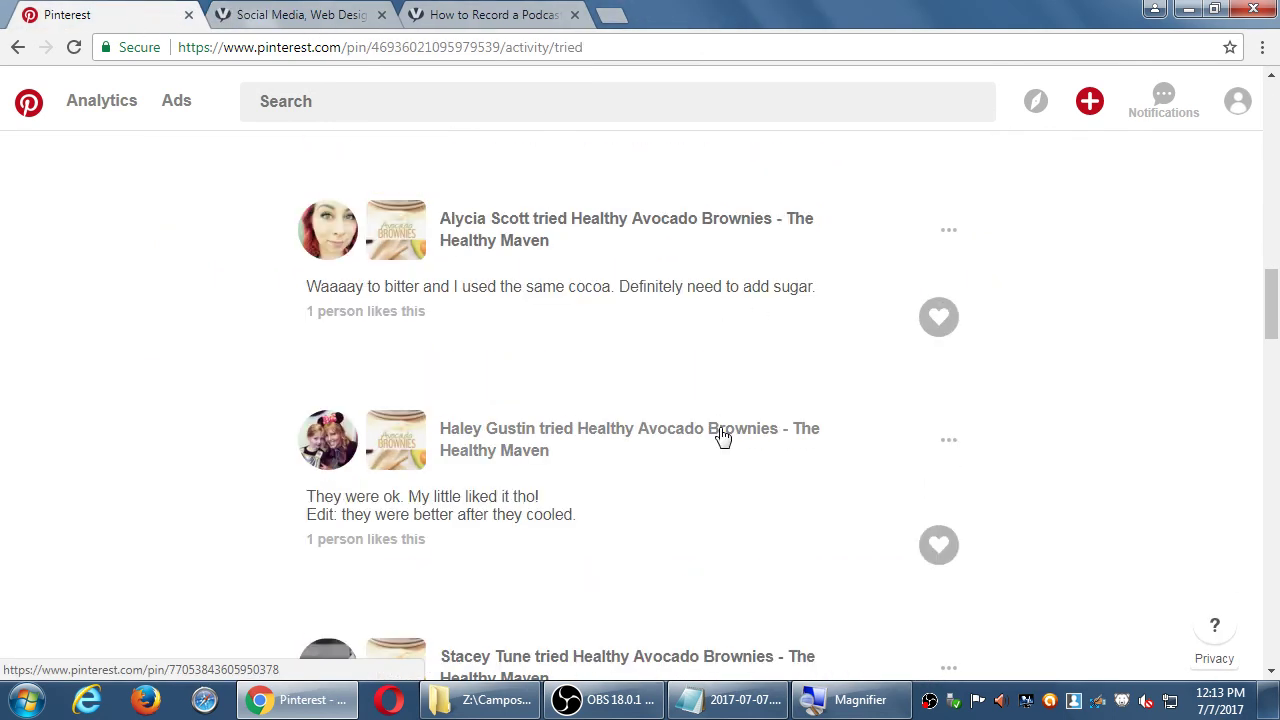
{"action": "scroll", "coordinate": [722, 436], "scroll_direction": "down", "scroll_amount": 1}
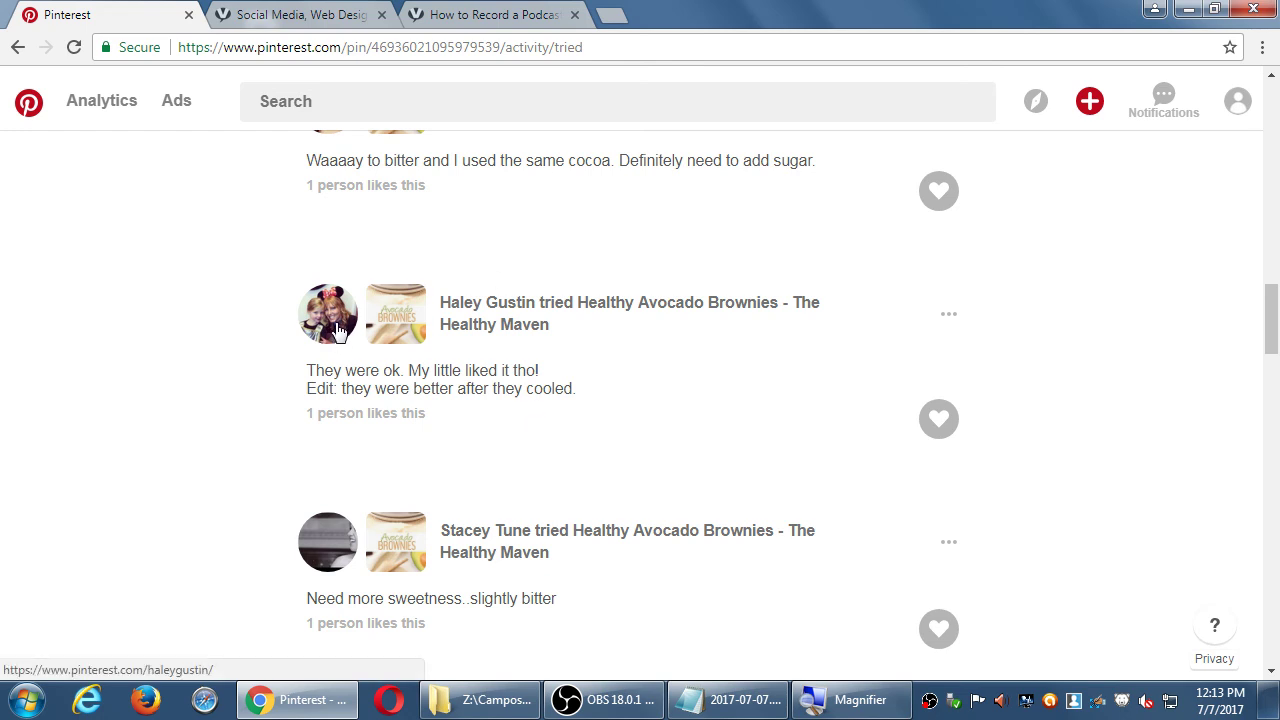
{"action": "left_click", "coordinate": [931, 424]}
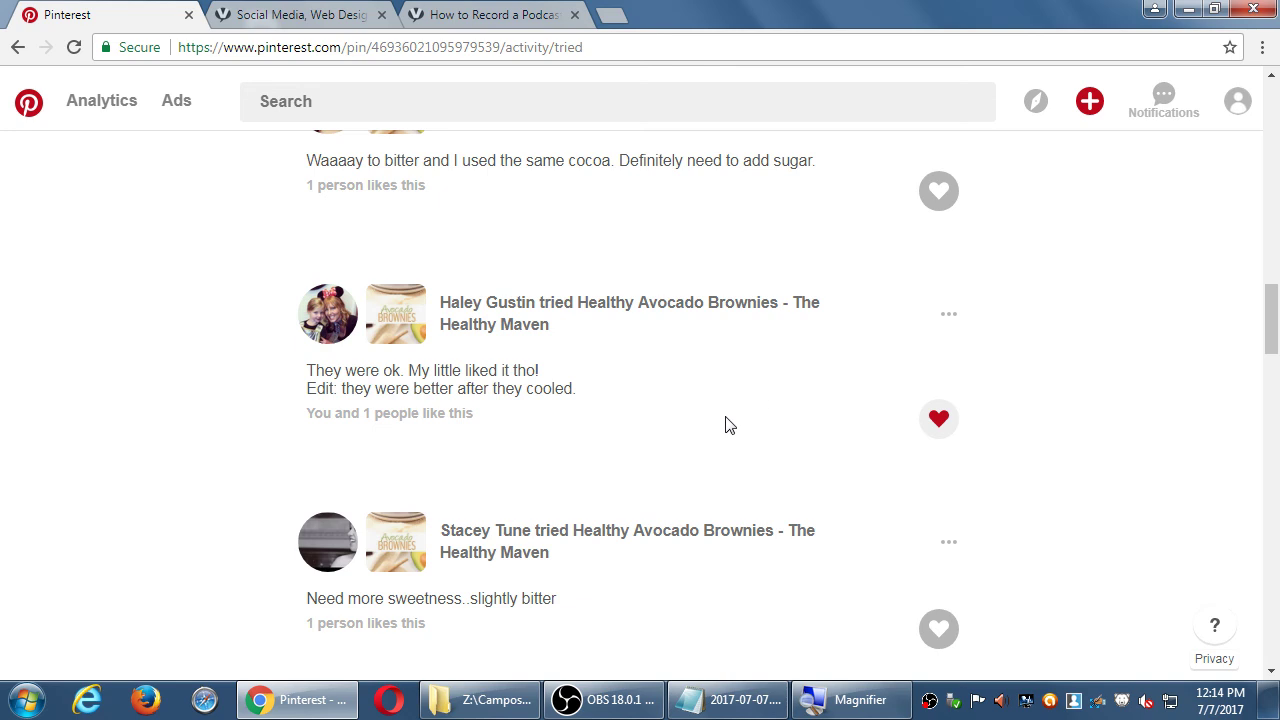
{"action": "left_click", "coordinate": [1173, 112]}
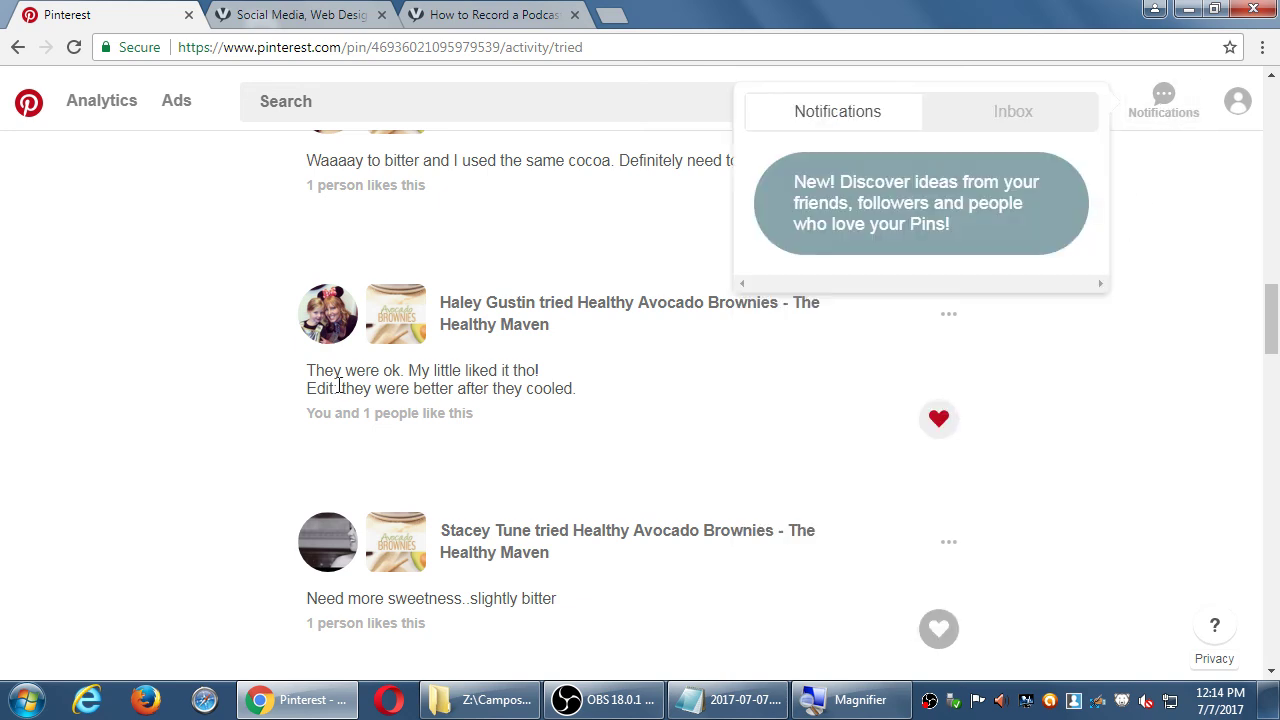
{"action": "left_click", "coordinate": [210, 398]}
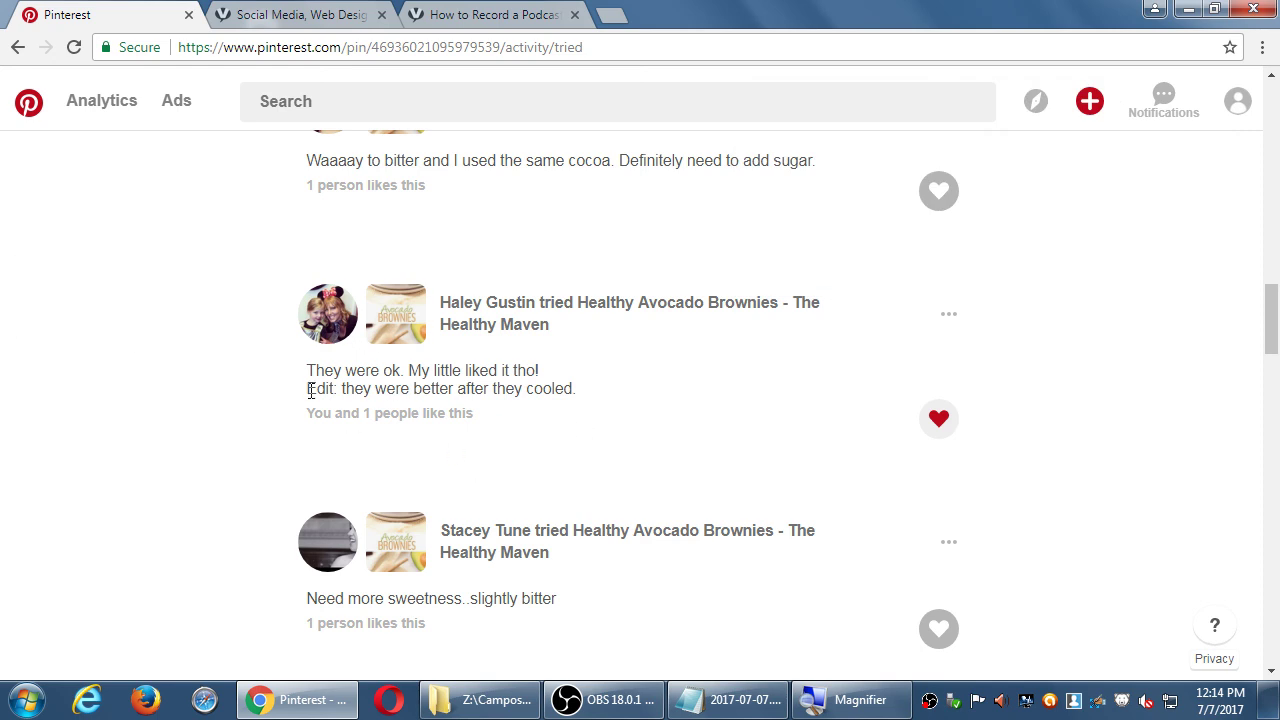
Like the next four brownie reviews, from "Need more sweetness" to the "flavorless cake" one, and open the additional options of the last one
{"action": "scroll", "coordinate": [214, 370], "scroll_direction": "down", "scroll_amount": 3}
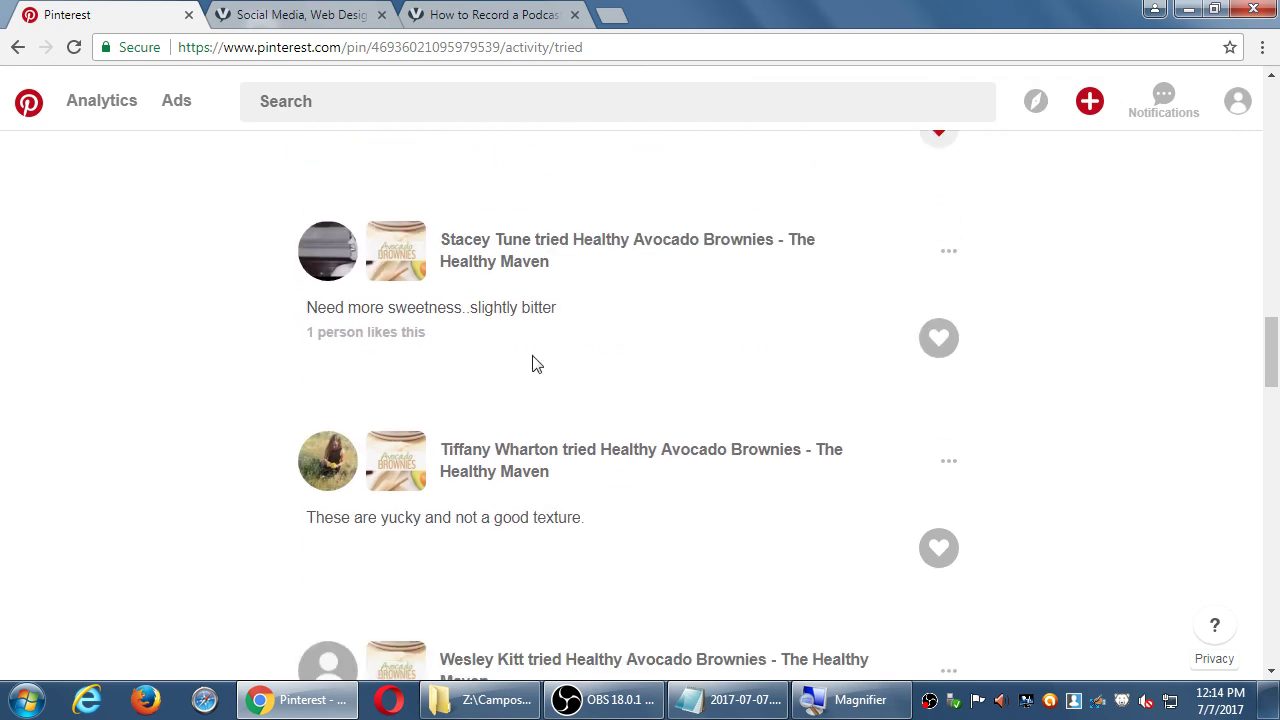
{"action": "left_click", "coordinate": [938, 341]}
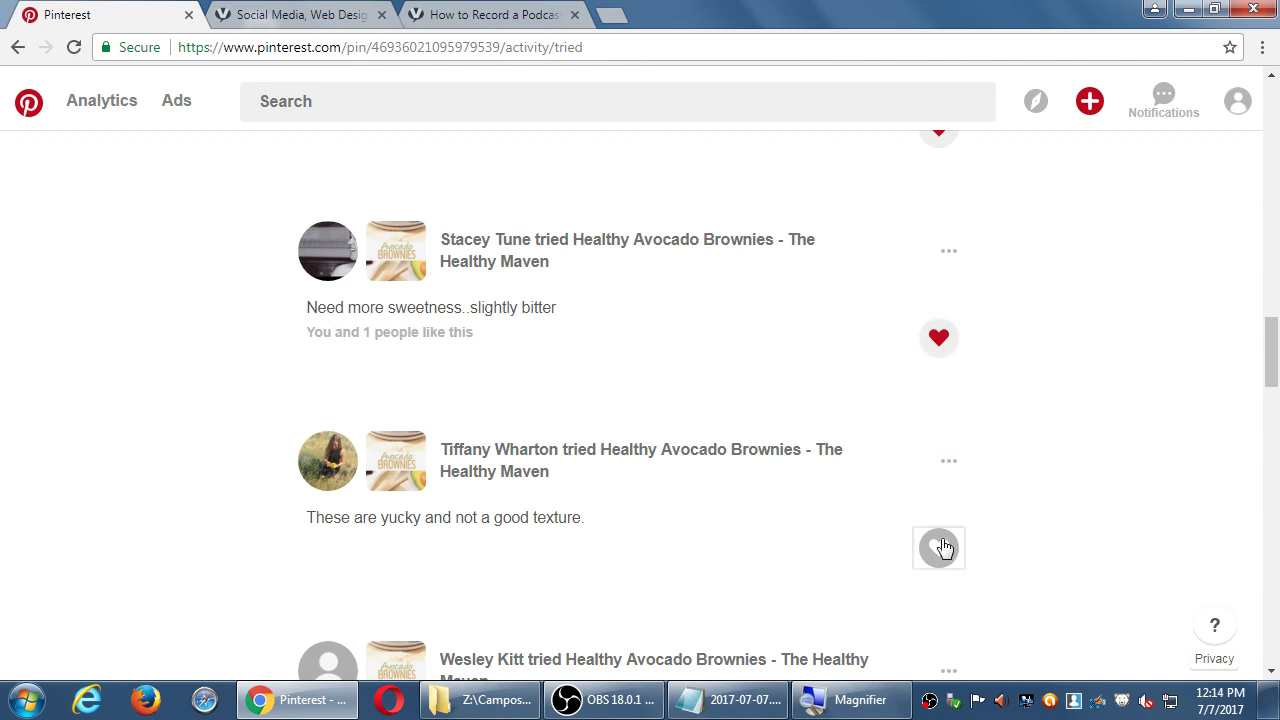
{"action": "left_click", "coordinate": [938, 546]}
{"action": "scroll", "coordinate": [945, 546], "scroll_direction": "down", "scroll_amount": 4}
{"action": "left_click", "coordinate": [950, 450]}
{"action": "scroll", "coordinate": [977, 517], "scroll_direction": "down", "scroll_amount": 2}
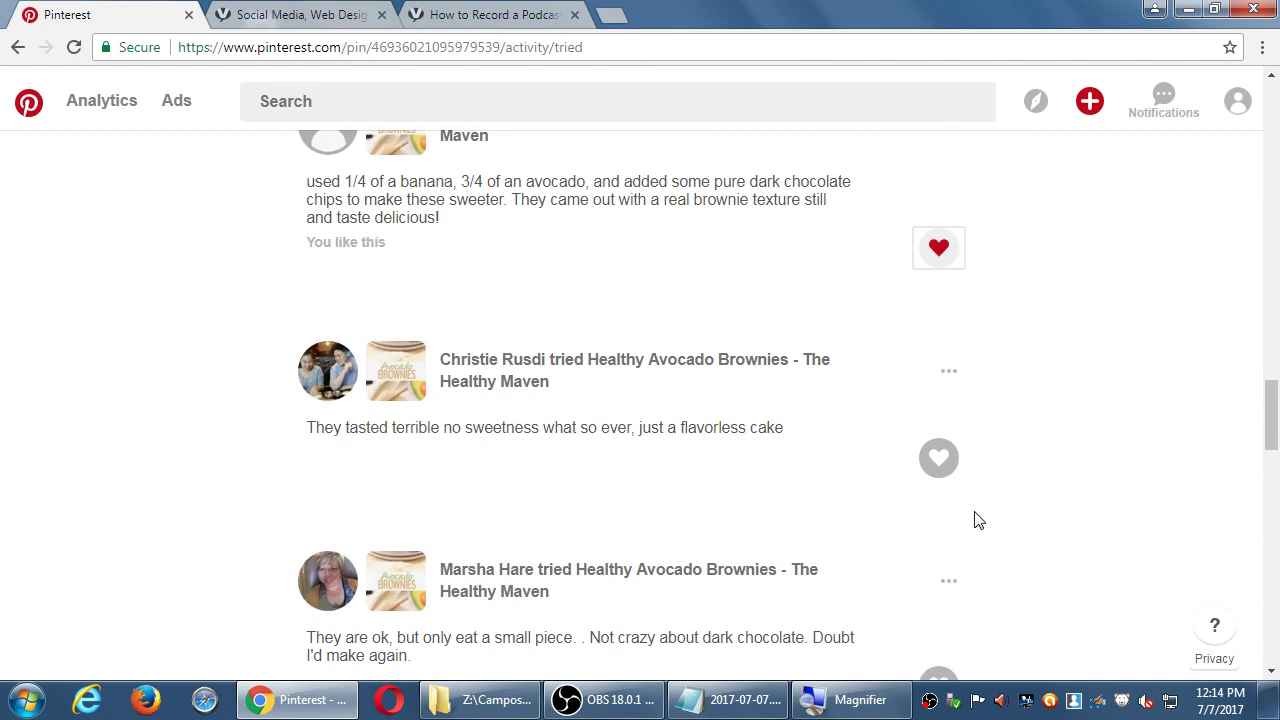
{"action": "left_click", "coordinate": [943, 460]}
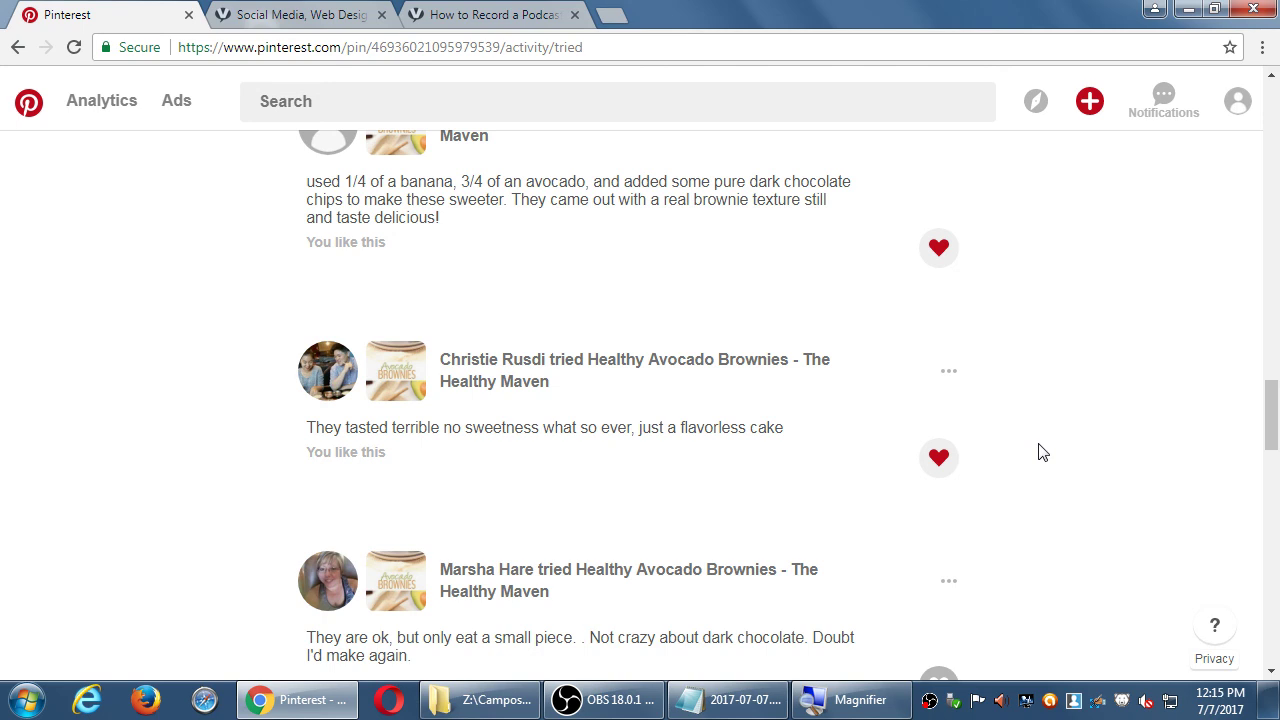
{"action": "left_click", "coordinate": [948, 378]}
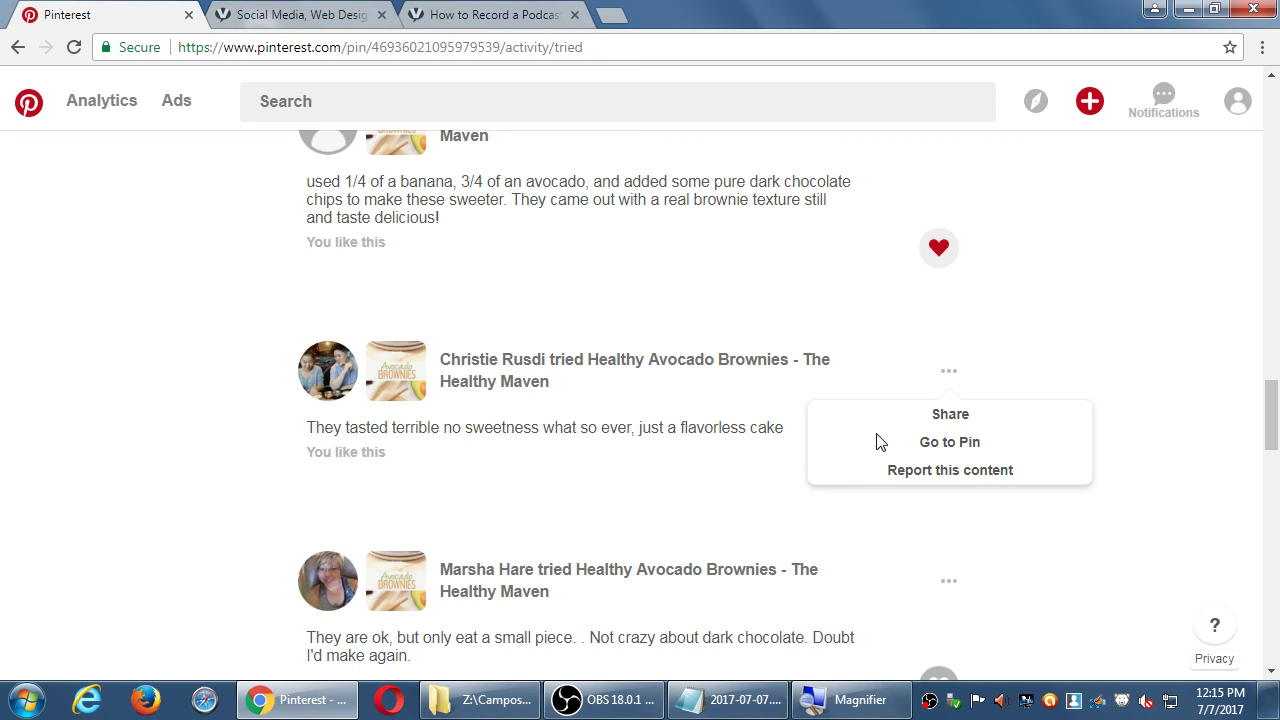
Close the review's options, open the profile of the "flavorless cake" reviewer, and look through its boards
{"action": "left_click", "coordinate": [762, 508]}
{"action": "left_click", "coordinate": [336, 372]}
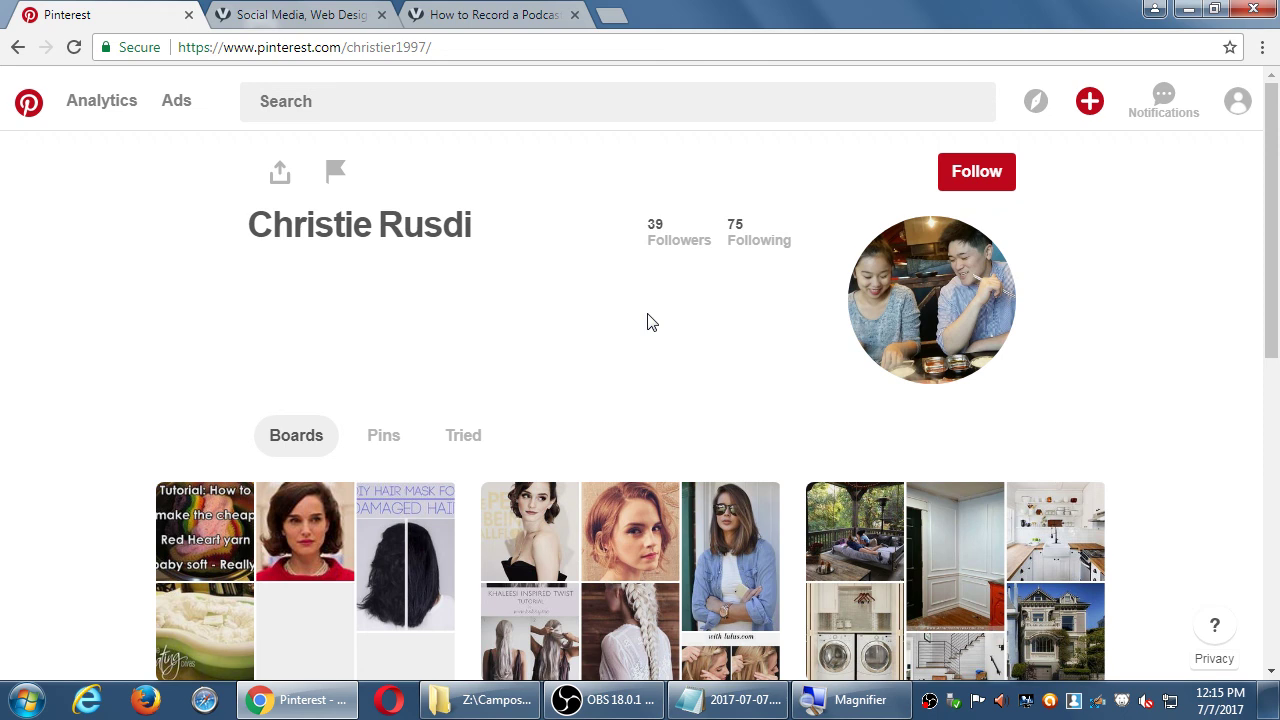
{"action": "scroll", "coordinate": [558, 340], "scroll_direction": "down", "scroll_amount": 5}
{"action": "scroll", "coordinate": [558, 340], "scroll_direction": "up", "scroll_amount": 5}
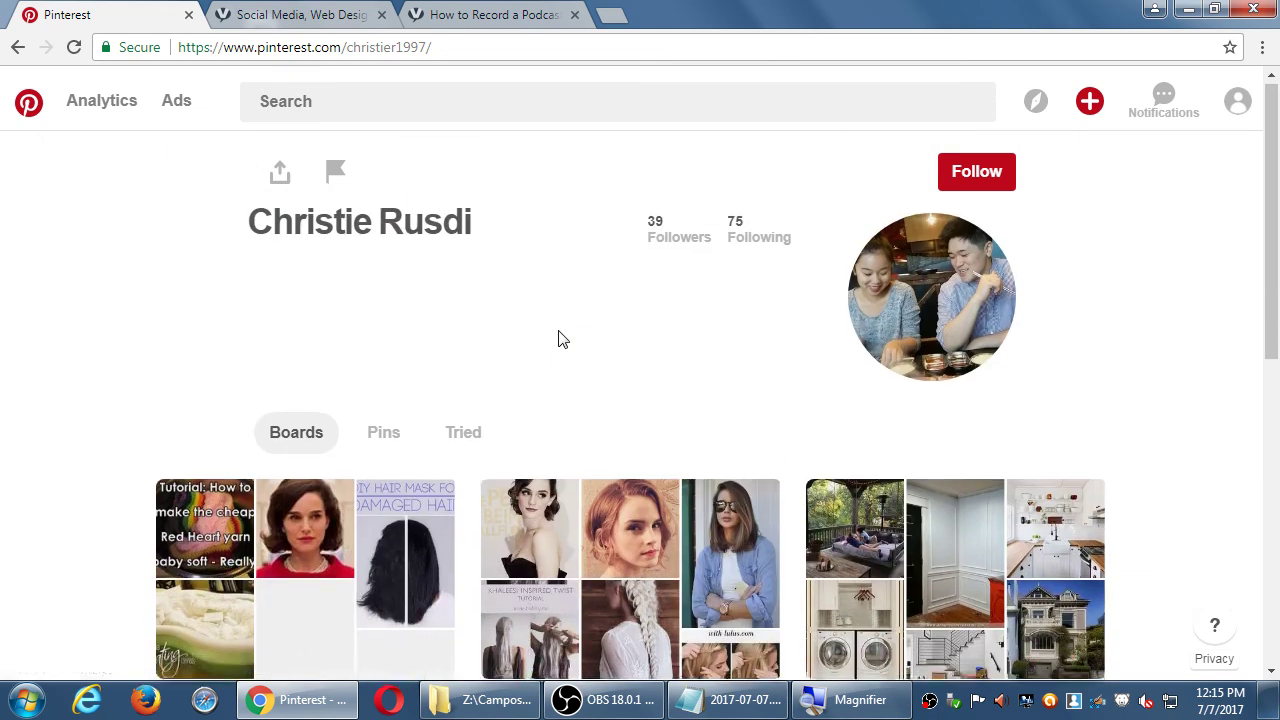
{"action": "scroll", "coordinate": [558, 340], "scroll_direction": "down", "scroll_amount": 5}
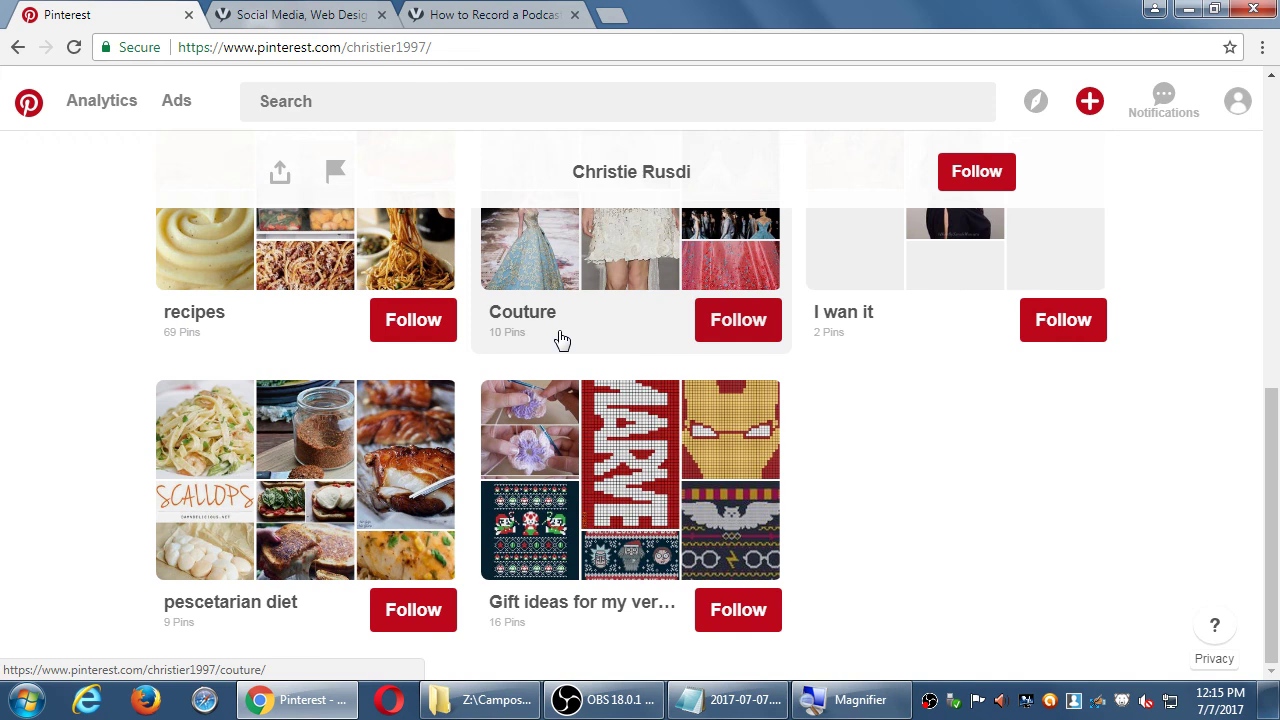
{"action": "scroll", "coordinate": [858, 475], "scroll_direction": "up", "scroll_amount": 6}
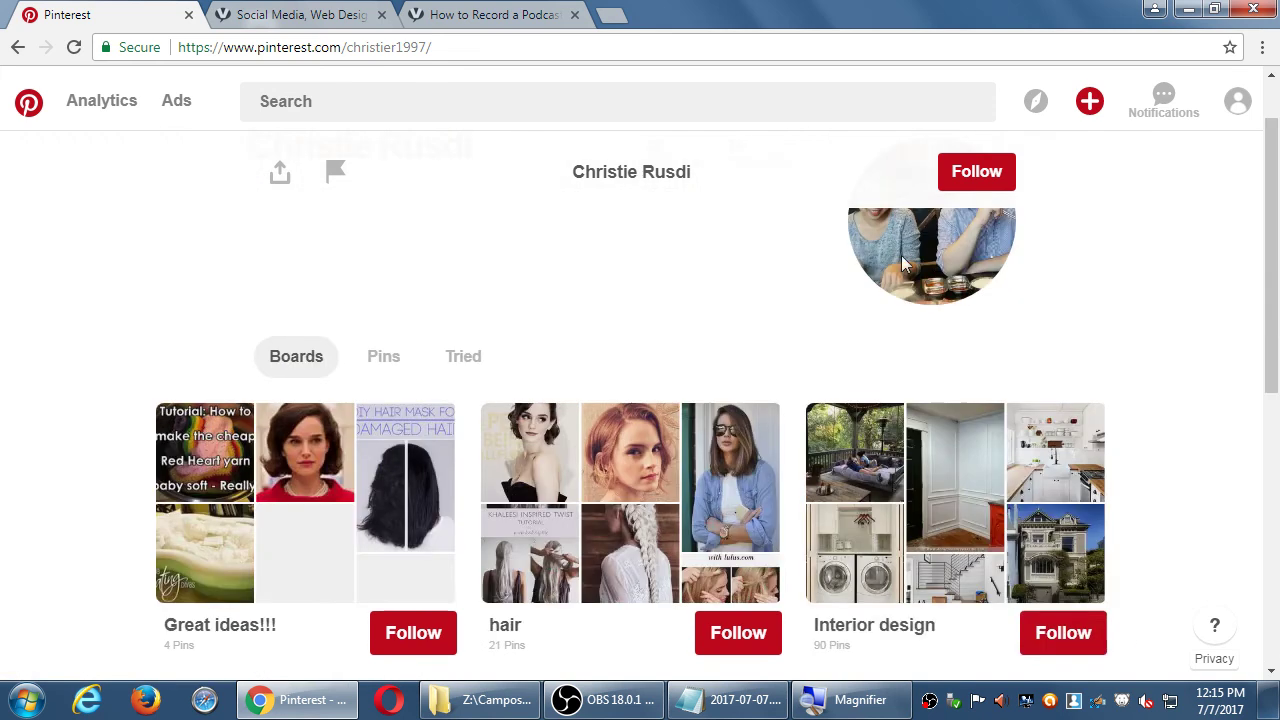
{"action": "scroll", "coordinate": [901, 255], "scroll_direction": "up", "scroll_amount": 1}
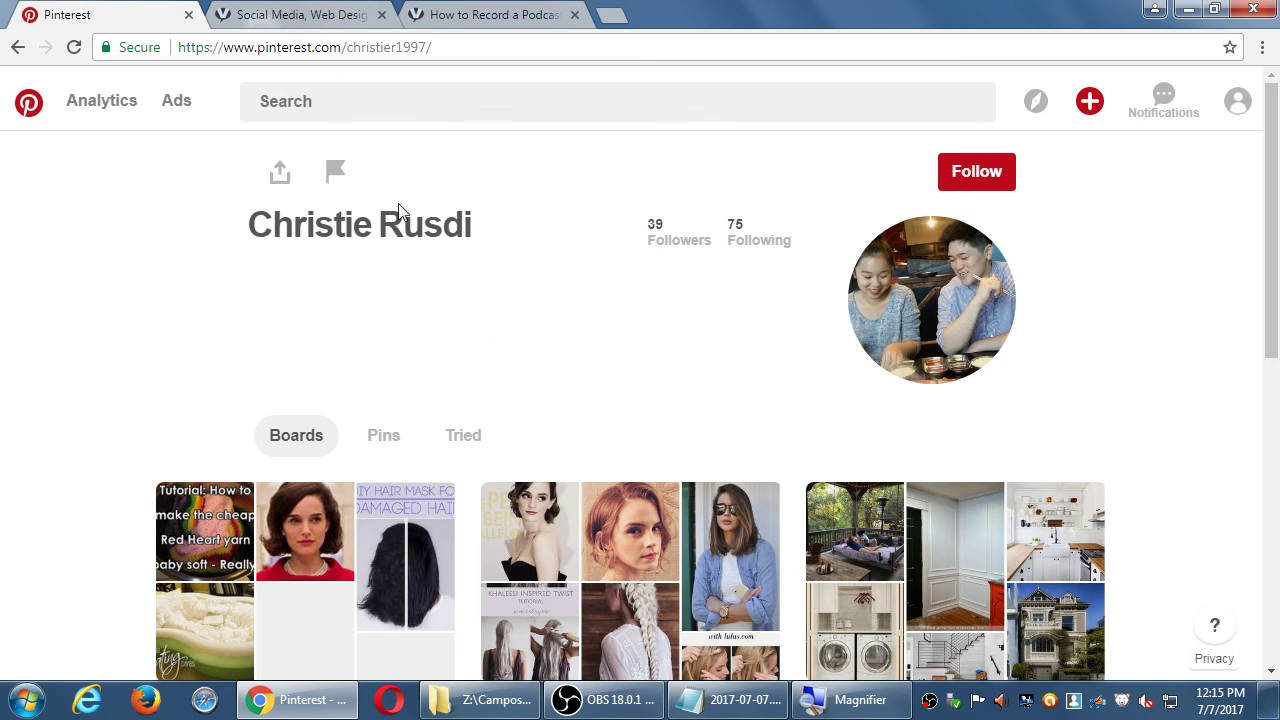
Follow the reviewer's whole profile, look over the followed boards, and return to the Pinterest home feed
{"action": "left_click", "coordinate": [964, 172]}
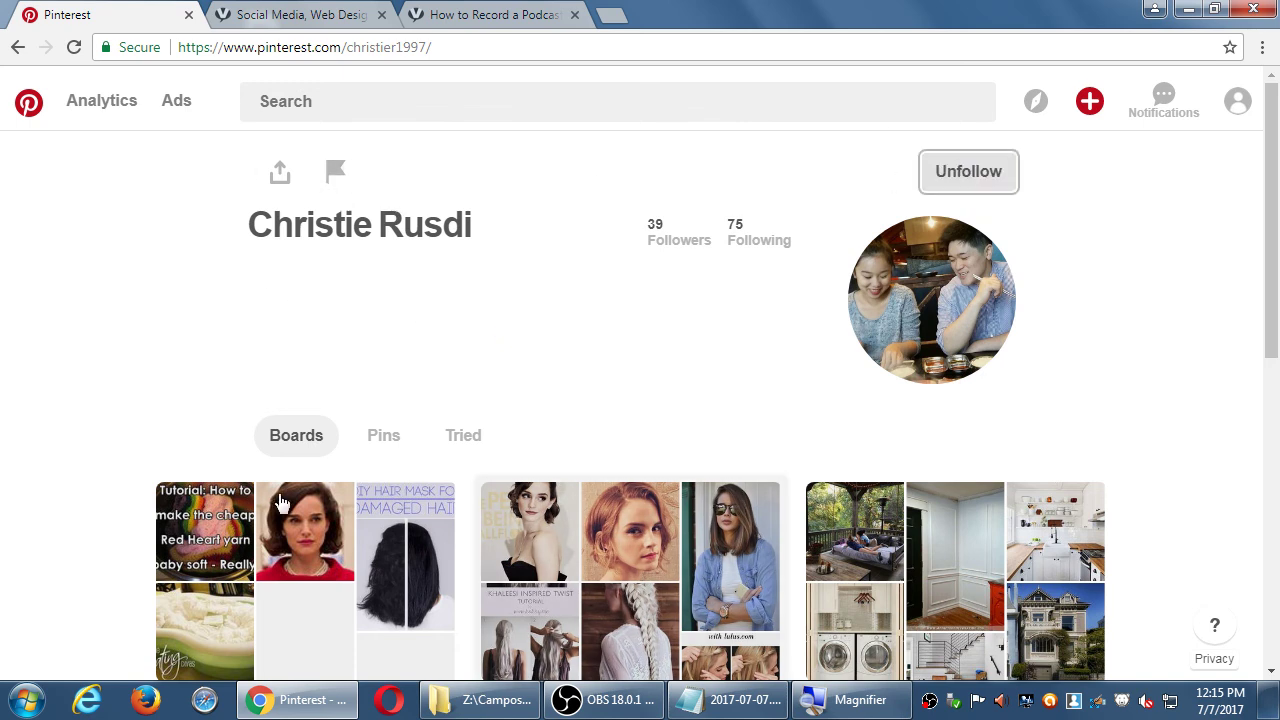
{"action": "scroll", "coordinate": [706, 420], "scroll_direction": "down", "scroll_amount": 6}
{"action": "scroll", "coordinate": [706, 420], "scroll_direction": "up", "scroll_amount": 6}
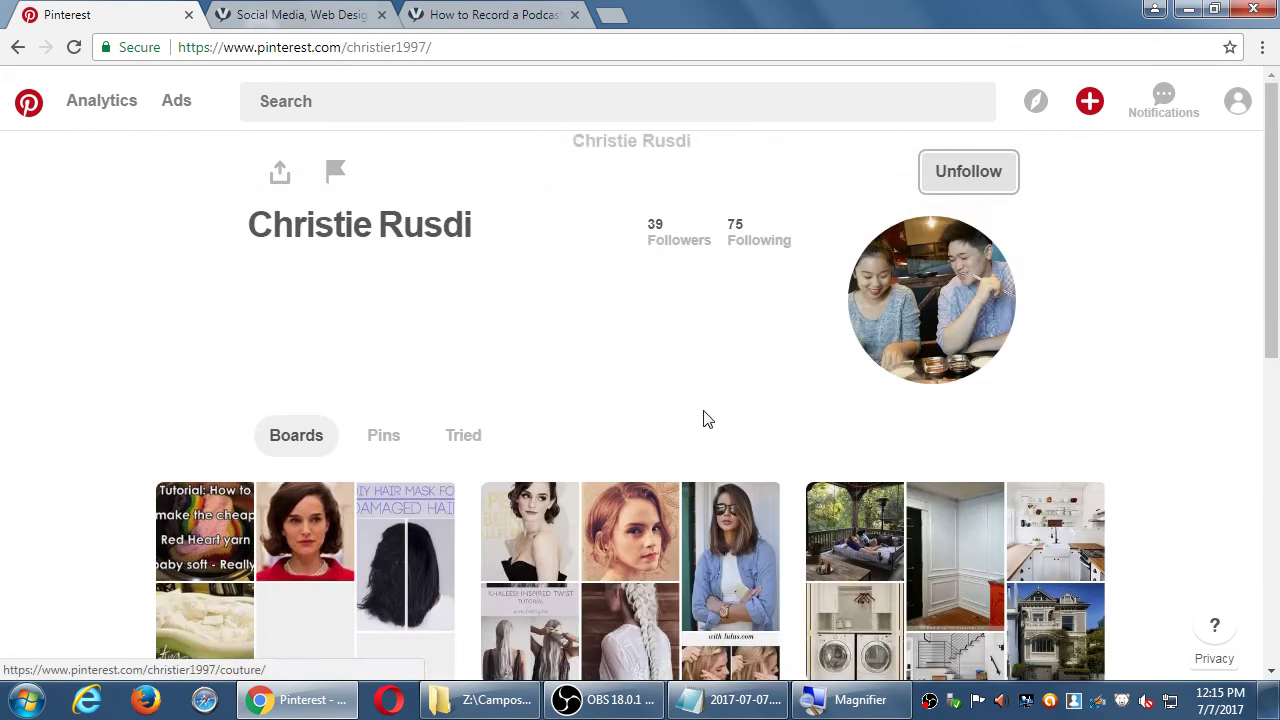
{"action": "scroll", "coordinate": [369, 265], "scroll_direction": "down", "scroll_amount": 1}
{"action": "scroll", "coordinate": [369, 265], "scroll_direction": "down", "scroll_amount": 6}
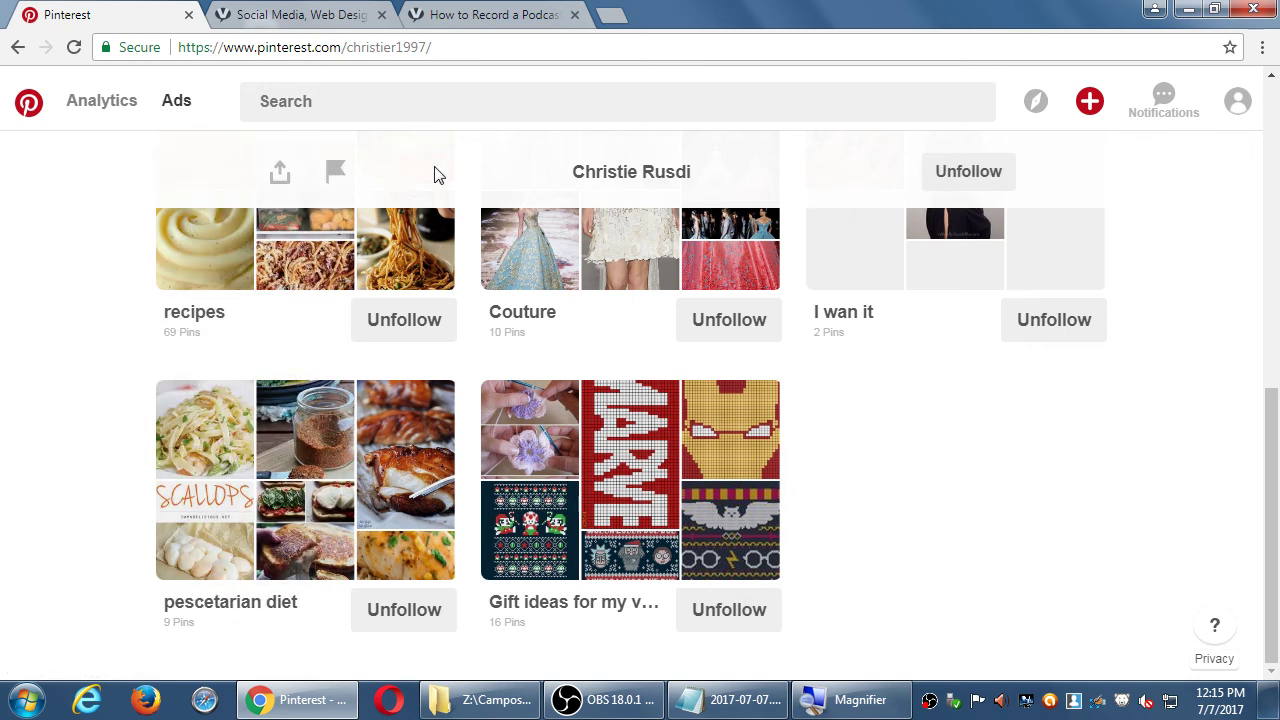
{"action": "left_click", "coordinate": [40, 117]}
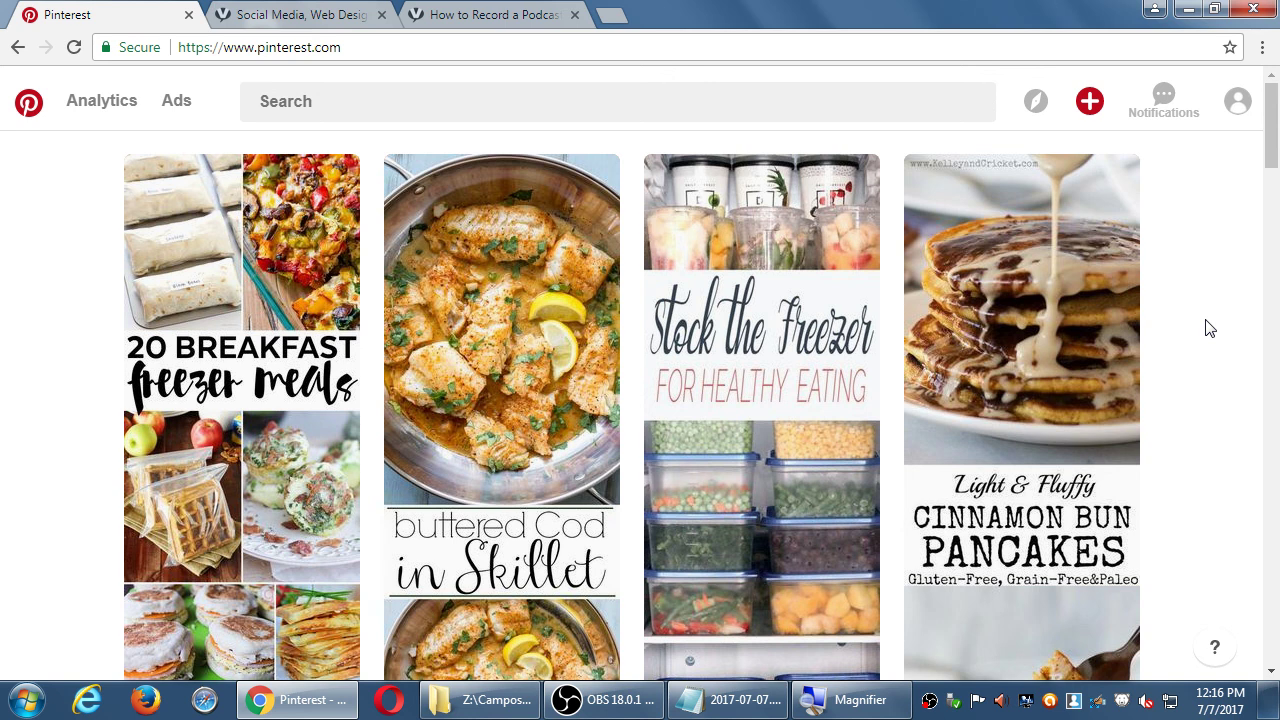
Open a new browser tab and try to reach the social media resource site at socialexaminer.com
{"action": "key", "text": "ctrl+t"}
{"action": "type", "text": "social"}
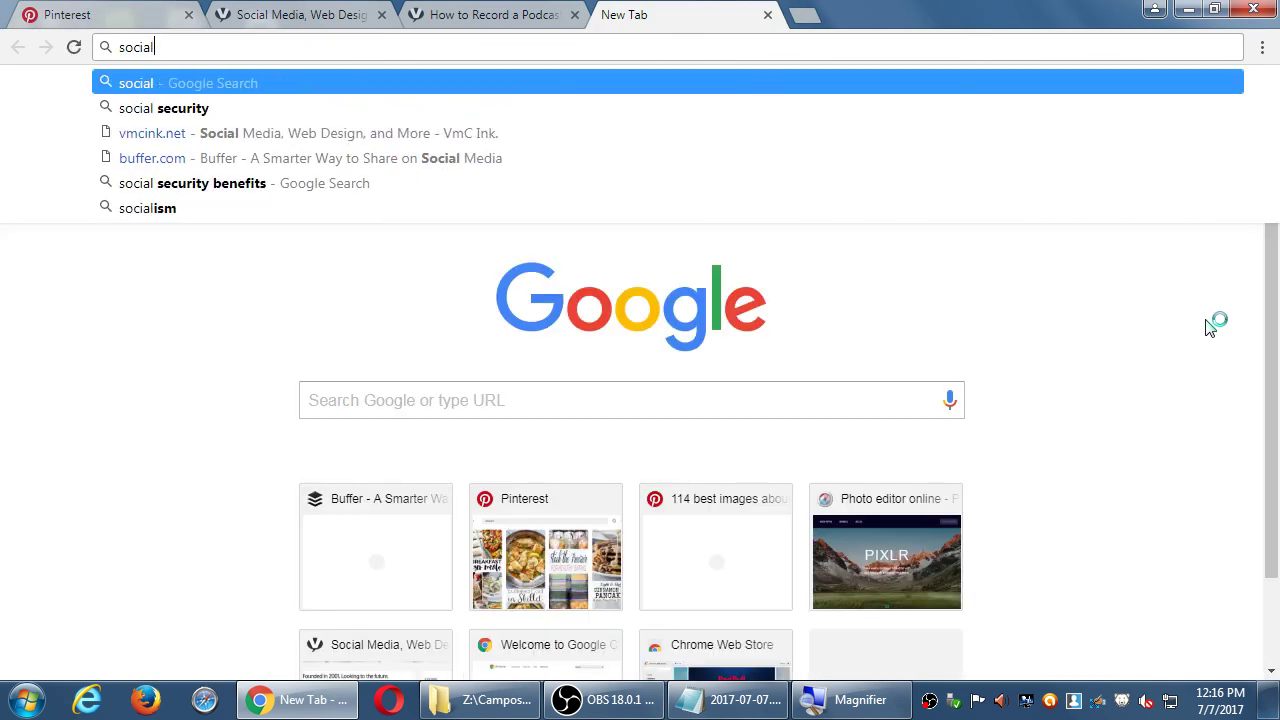
{"action": "type", "text": "examiner.co"}
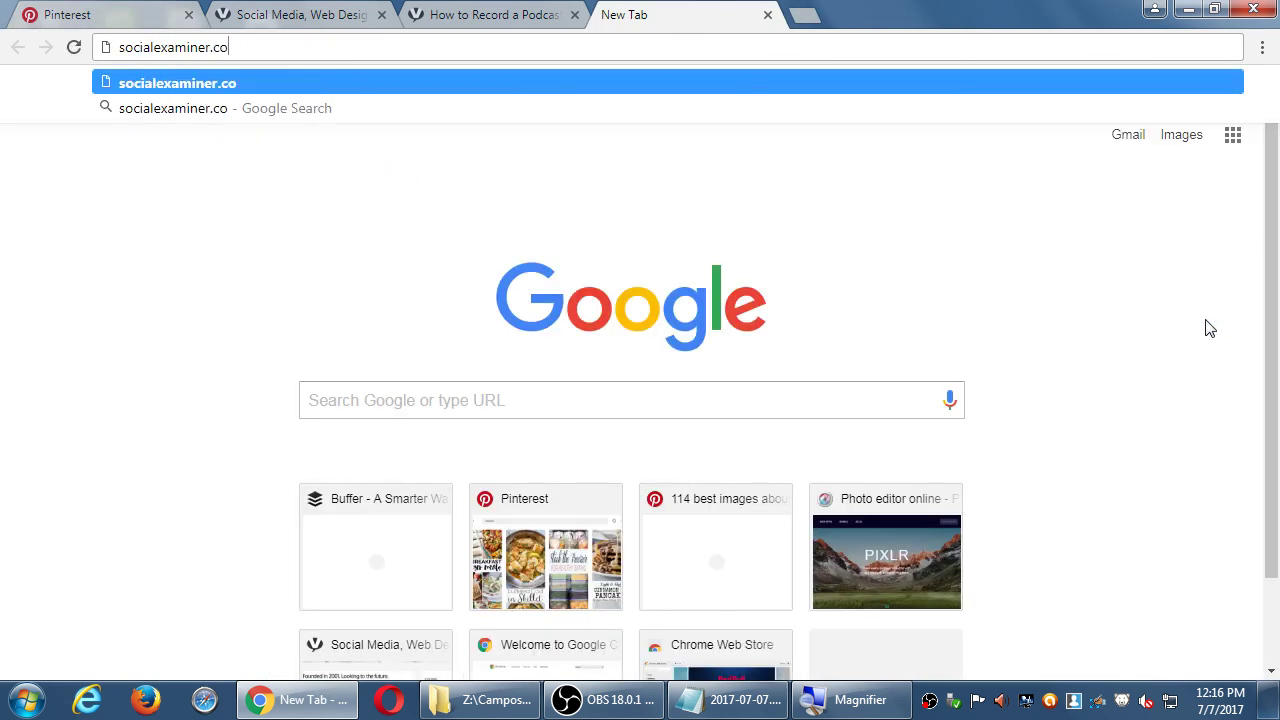
{"action": "type", "text": "m"}
{"action": "key", "text": "Return"}
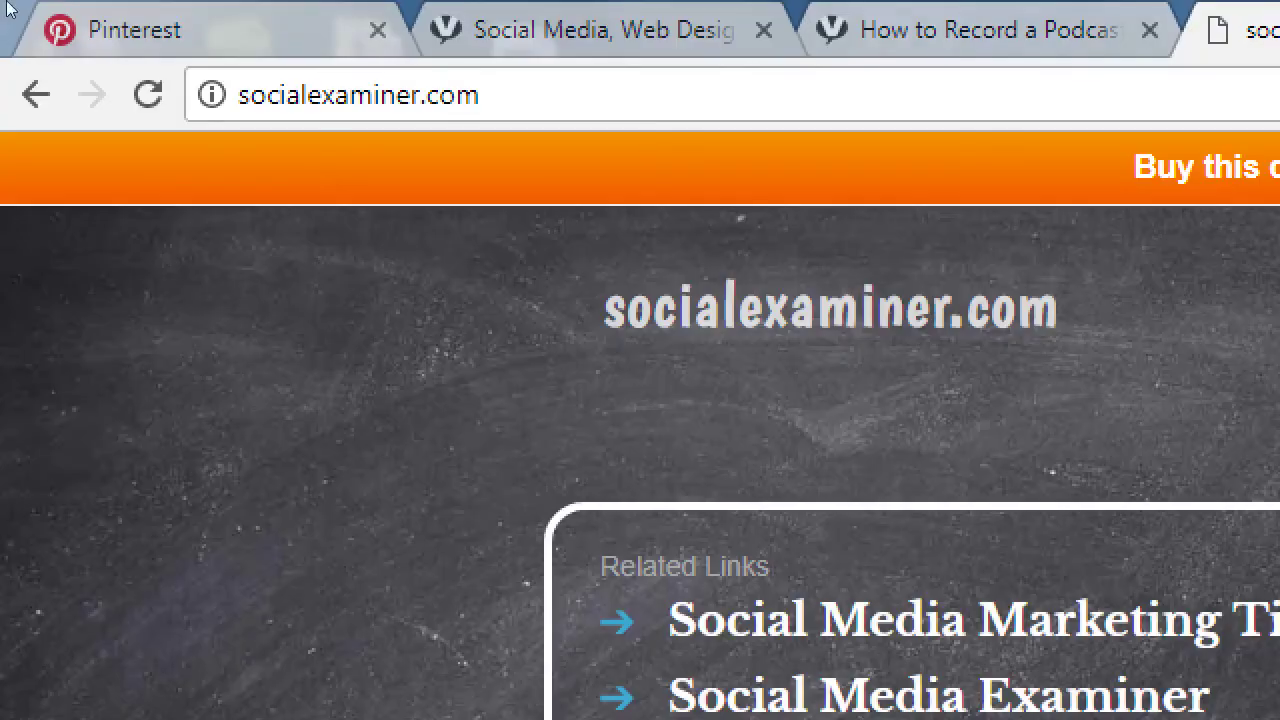
Load socialmediaexaminer.com in the same browser tab in place of the wrong site
{"action": "left_click", "coordinate": [208, 113]}
{"action": "type", "text": "so"}
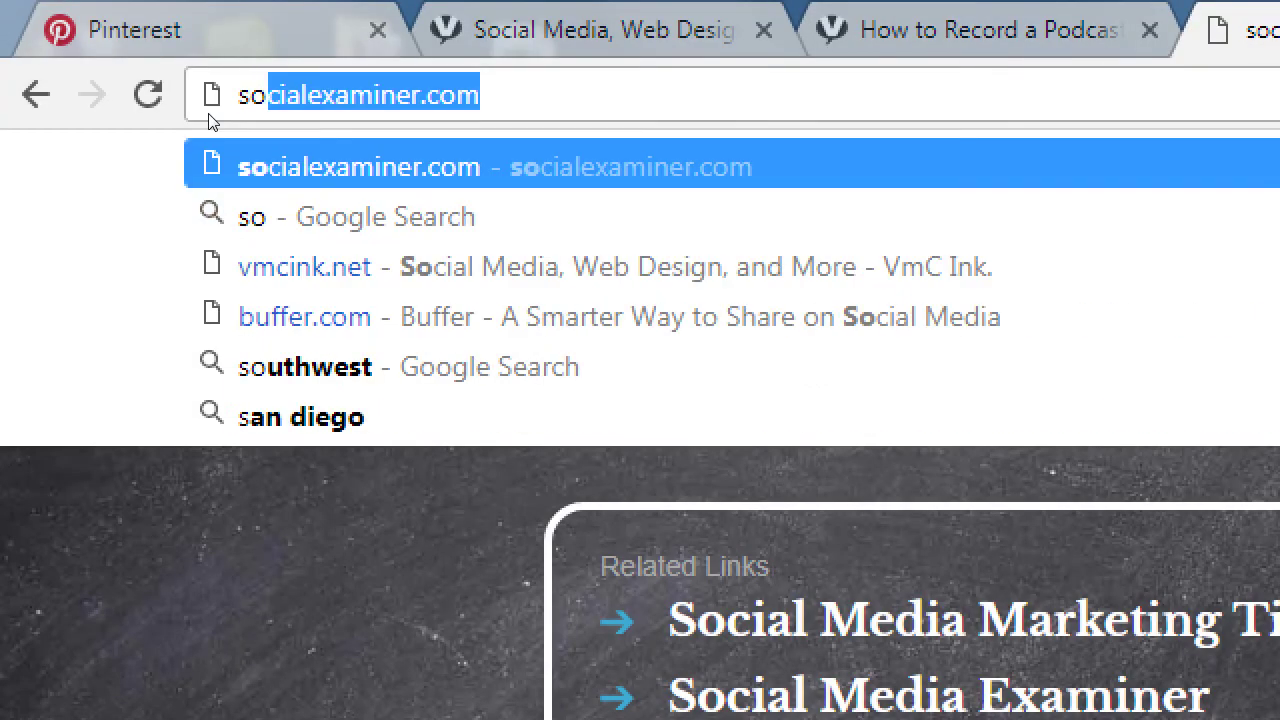
{"action": "type", "text": "cial"}
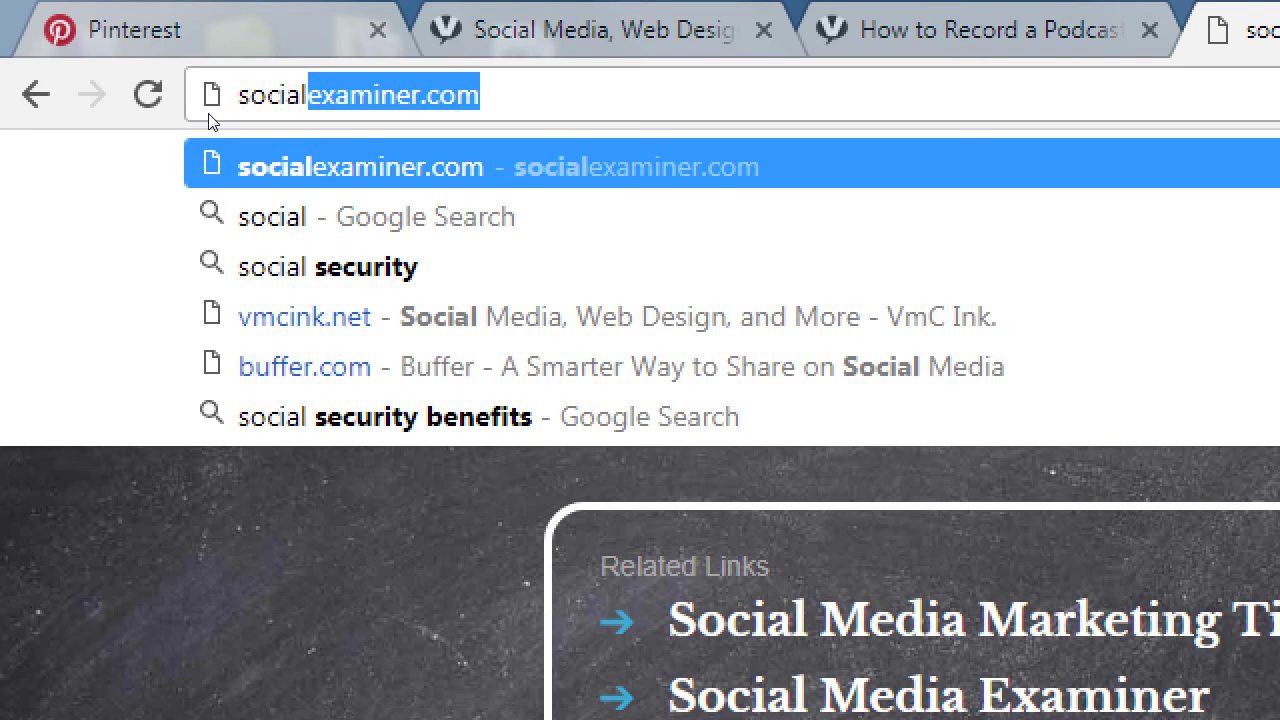
{"action": "type", "text": "mediaexa"}
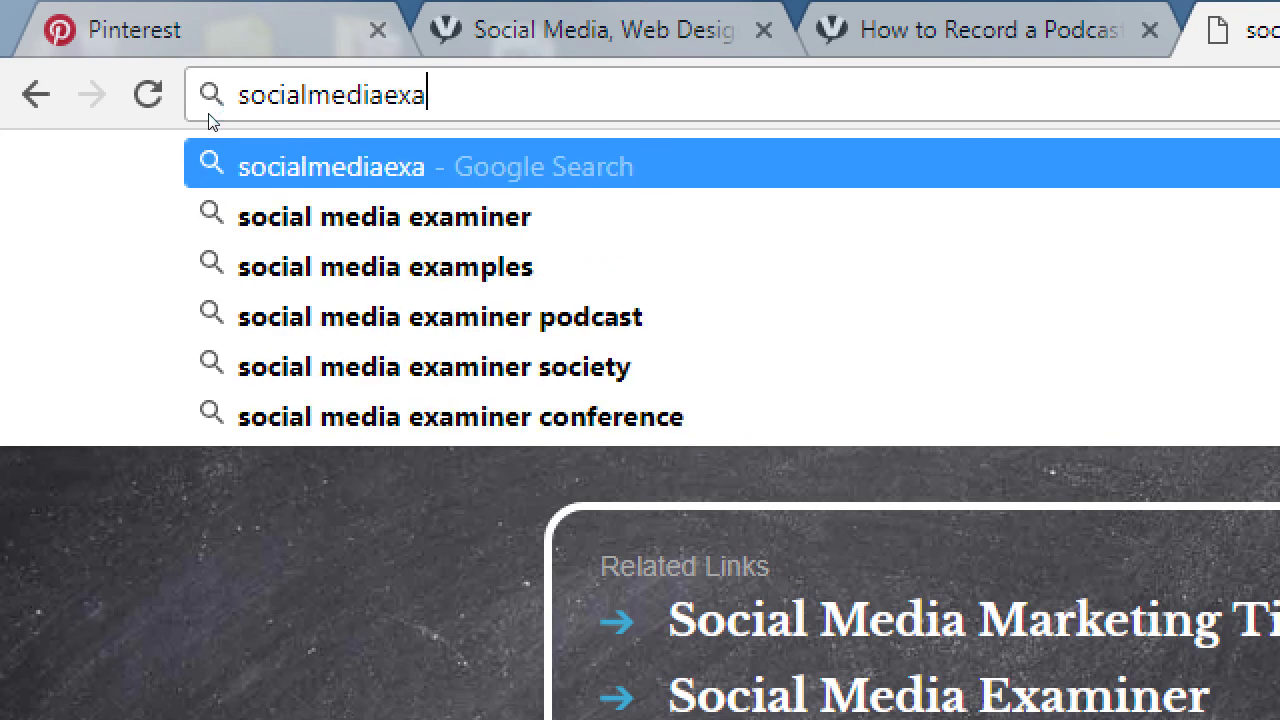
{"action": "type", "text": "miner.com"}
{"action": "key", "text": "ctrl+a"}
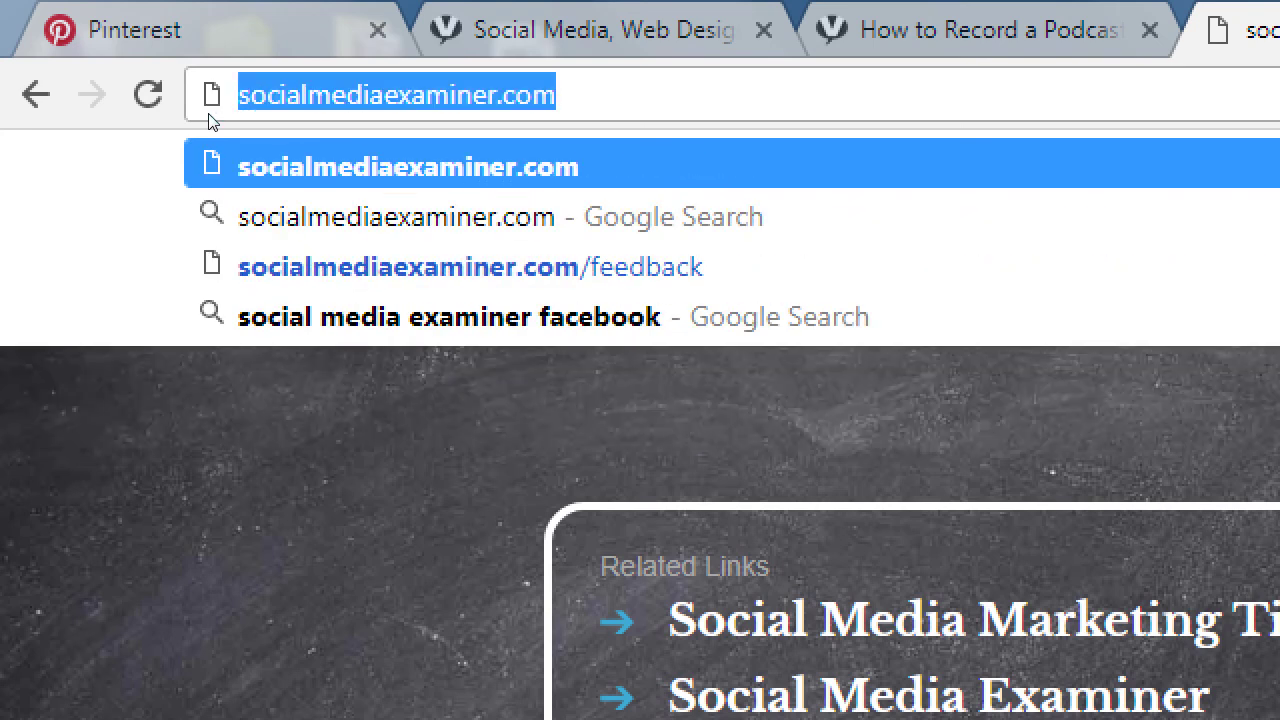
{"action": "key", "text": "Return"}
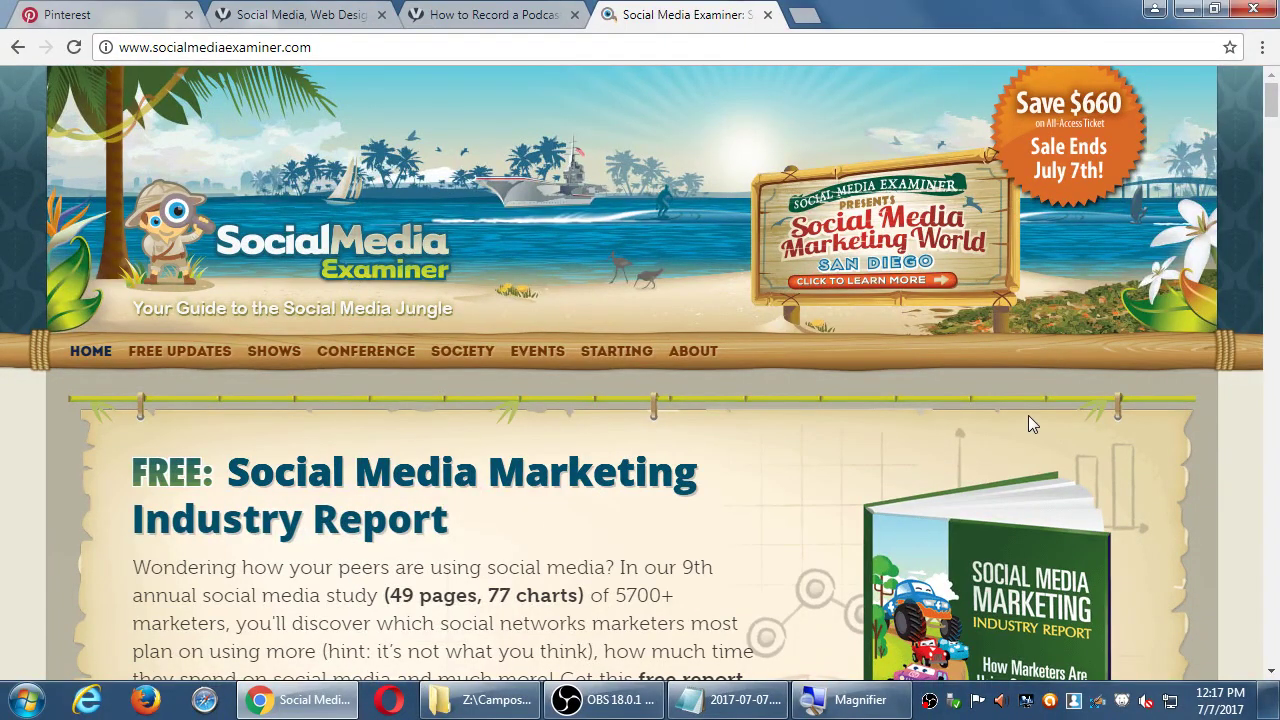
Search Social Media Examiner for "pinterest" and open the site's Pinterest tag page from the results
{"action": "scroll", "coordinate": [1088, 422], "scroll_direction": "down", "scroll_amount": 5}
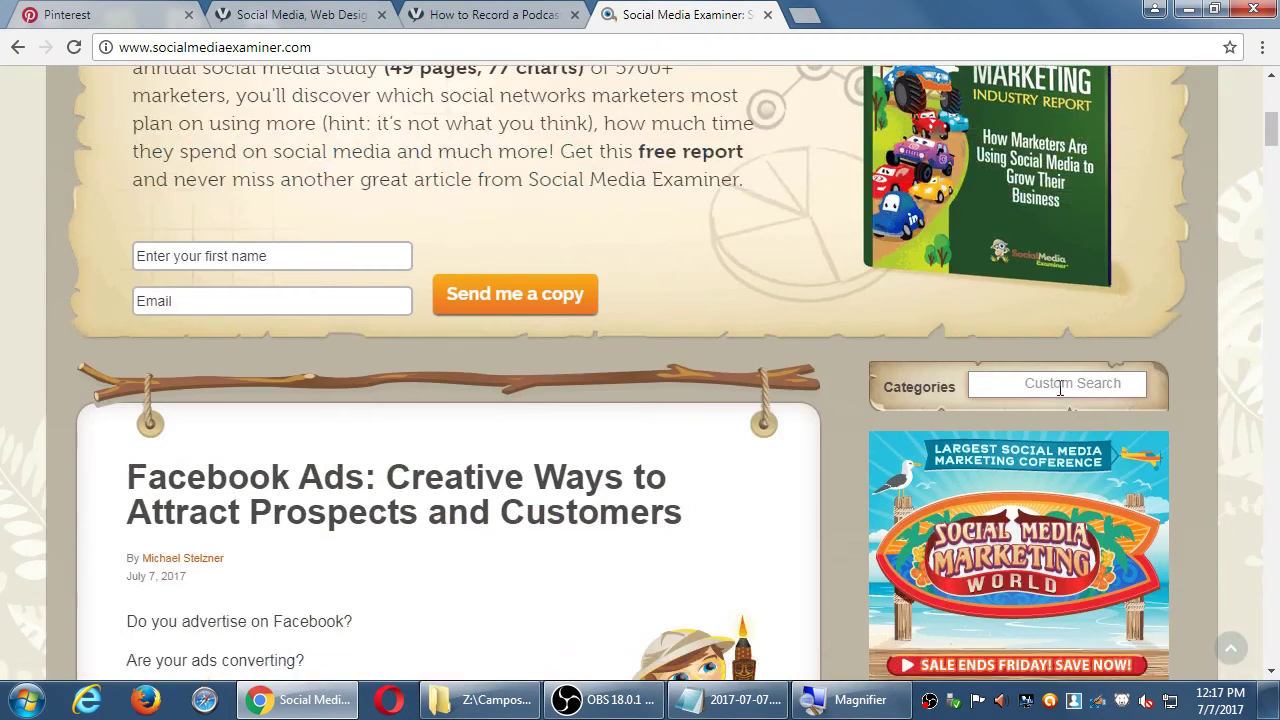
{"action": "left_click", "coordinate": [1059, 383]}
{"action": "type", "text": "pinterest"}
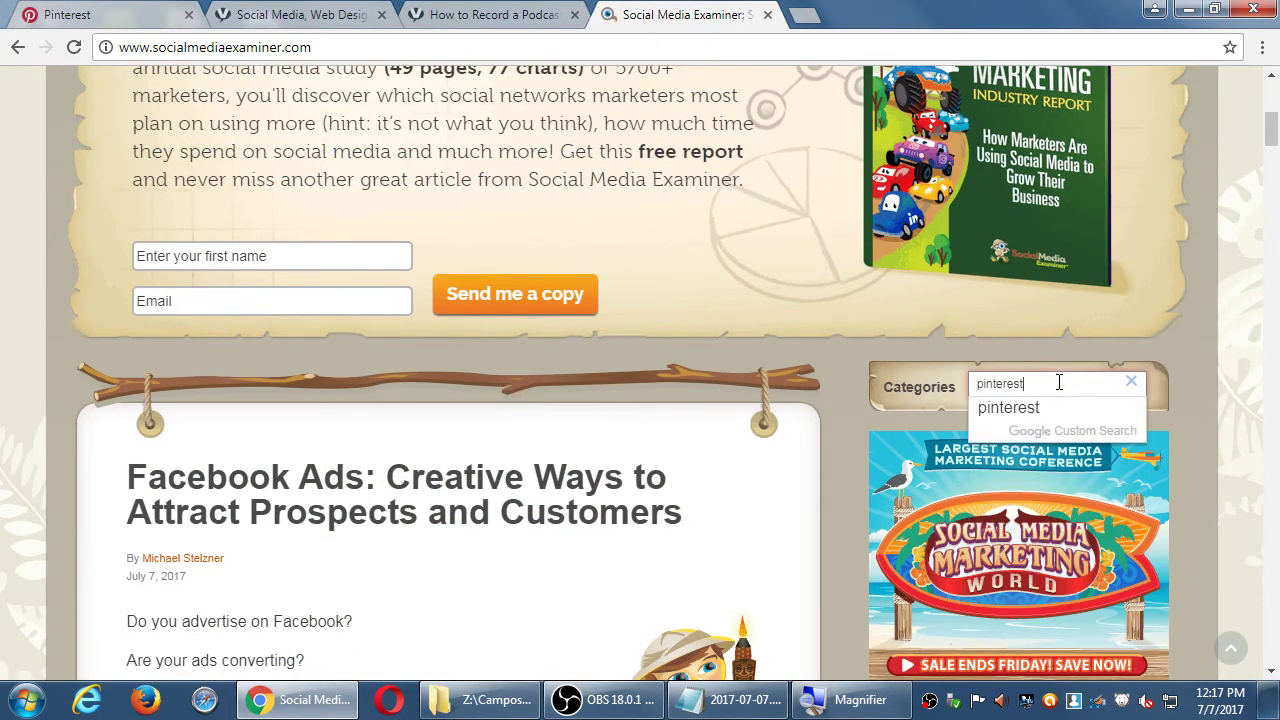
{"action": "key", "text": "Return"}
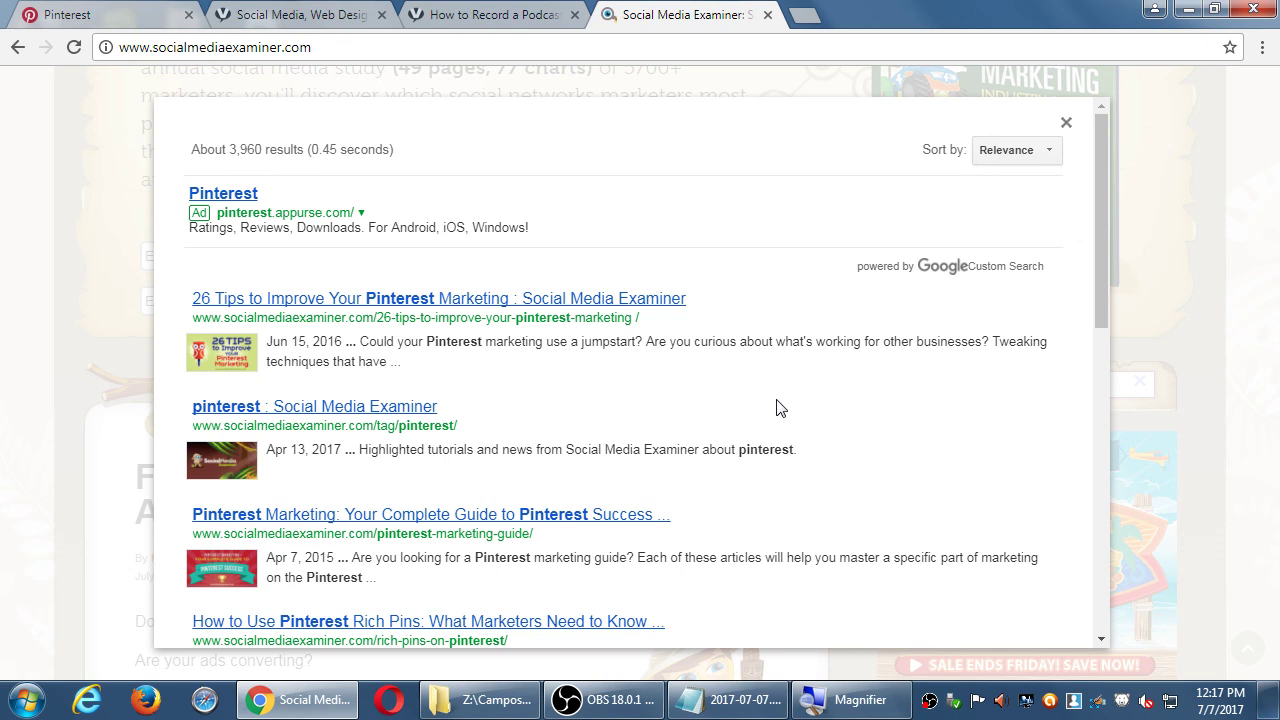
{"action": "left_click", "coordinate": [407, 412]}
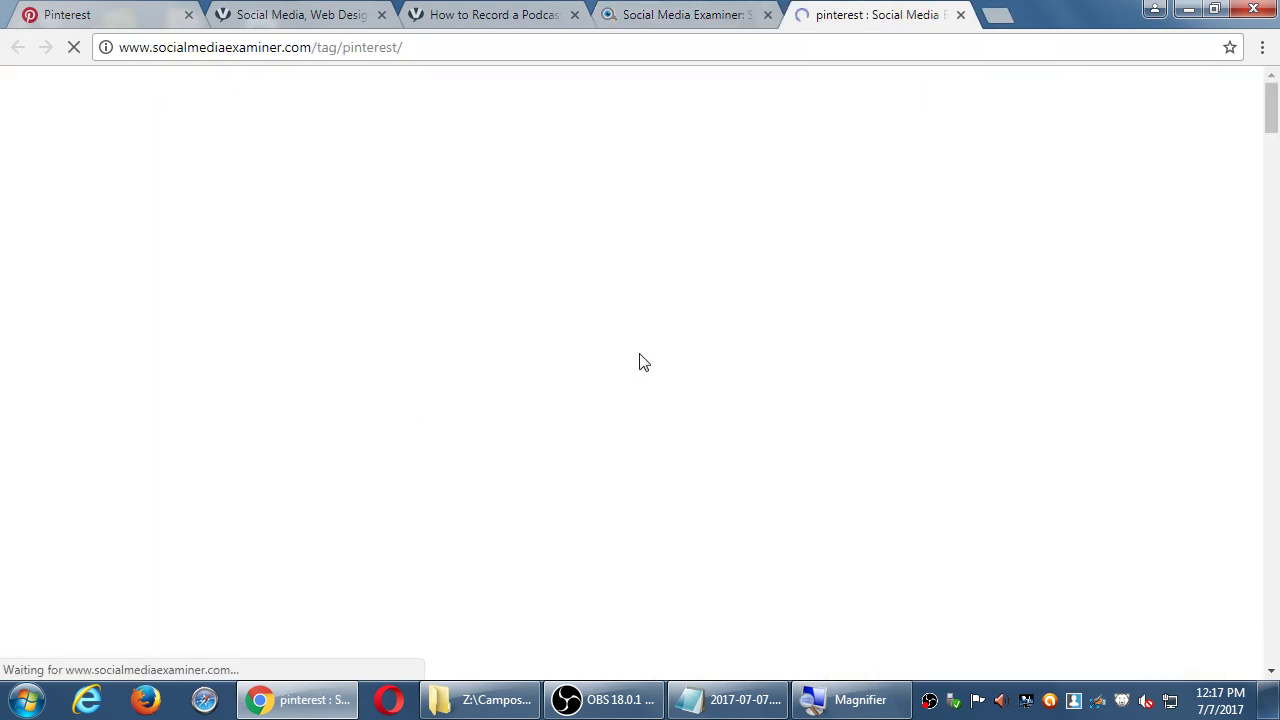
Decline the free industry report offer, browse the Pinterest articles, and open "How to Improve Your Pinterest Visibility and Engagement"
{"action": "scroll", "coordinate": [674, 366], "scroll_direction": "down", "scroll_amount": 3}
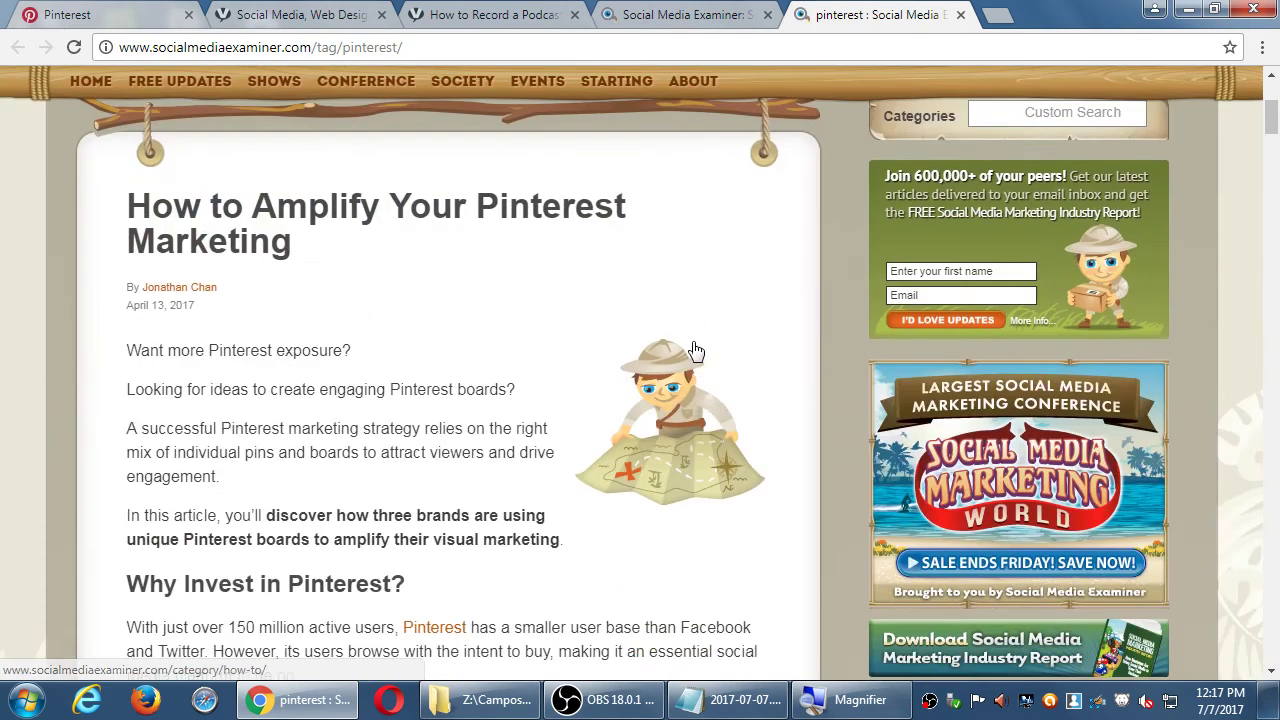
{"action": "scroll", "coordinate": [696, 350], "scroll_direction": "down", "scroll_amount": 8}
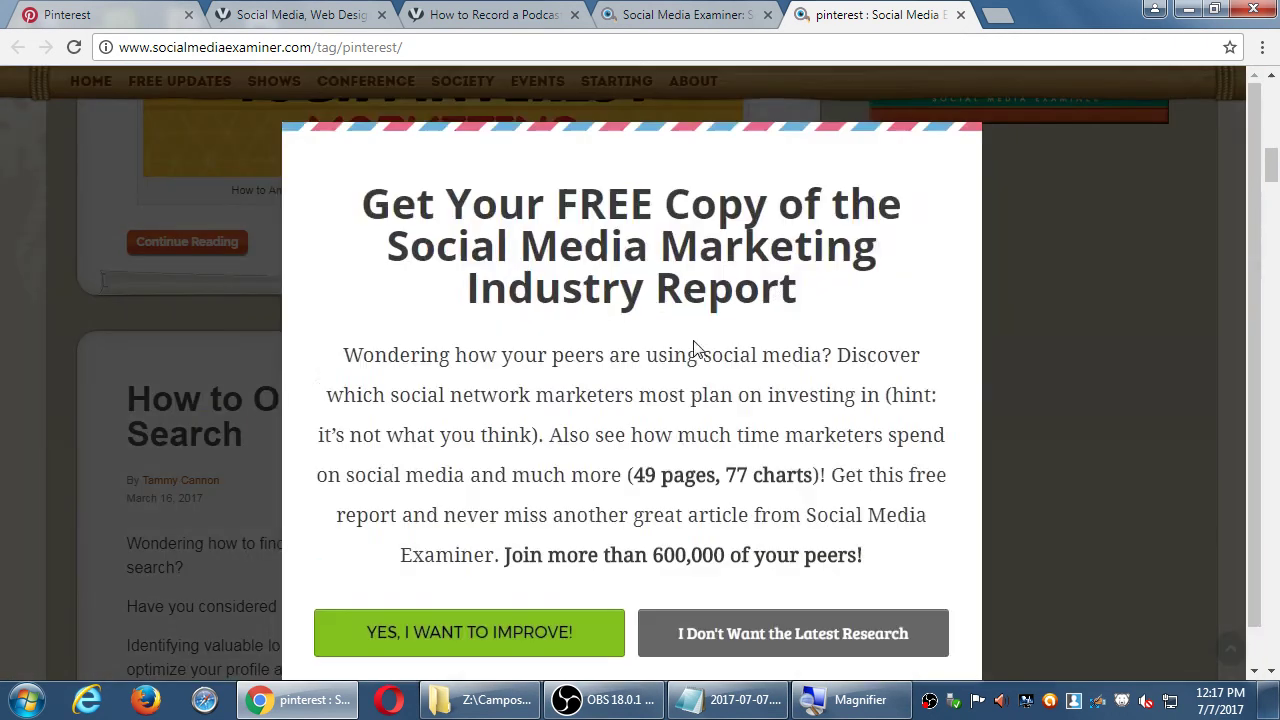
{"action": "left_click", "coordinate": [805, 590]}
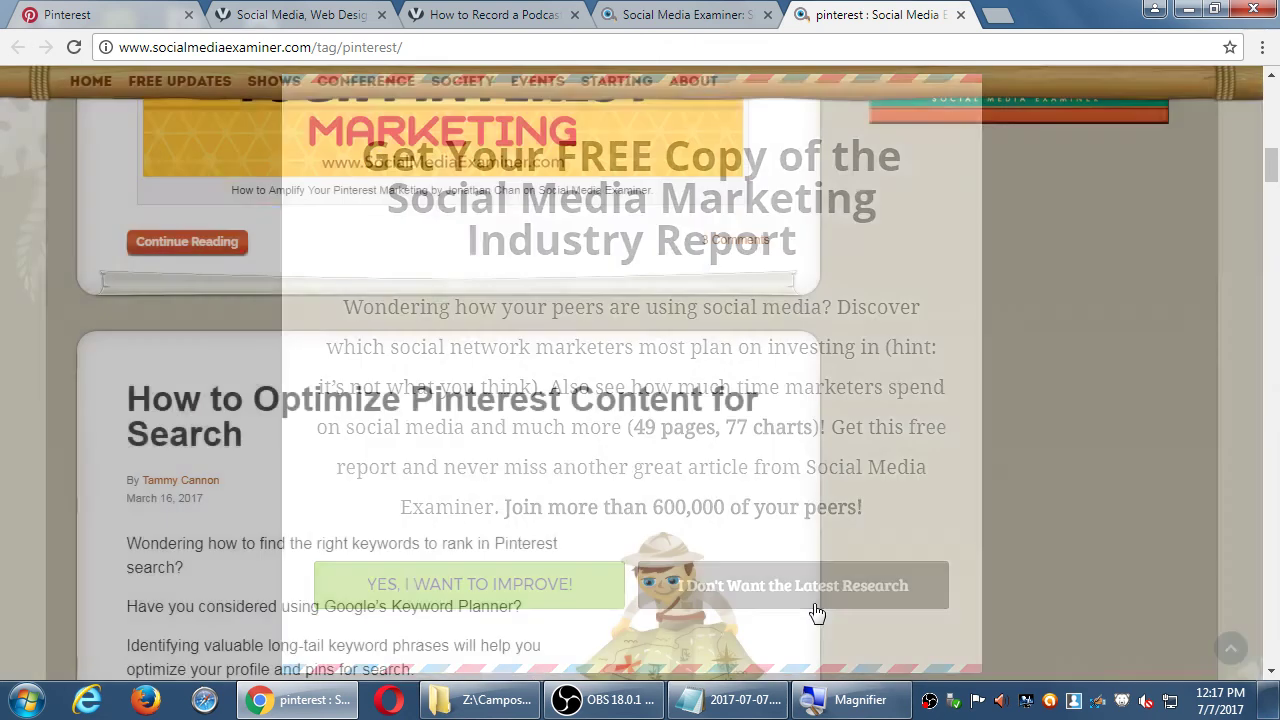
{"action": "scroll", "coordinate": [576, 512], "scroll_direction": "down", "scroll_amount": 9}
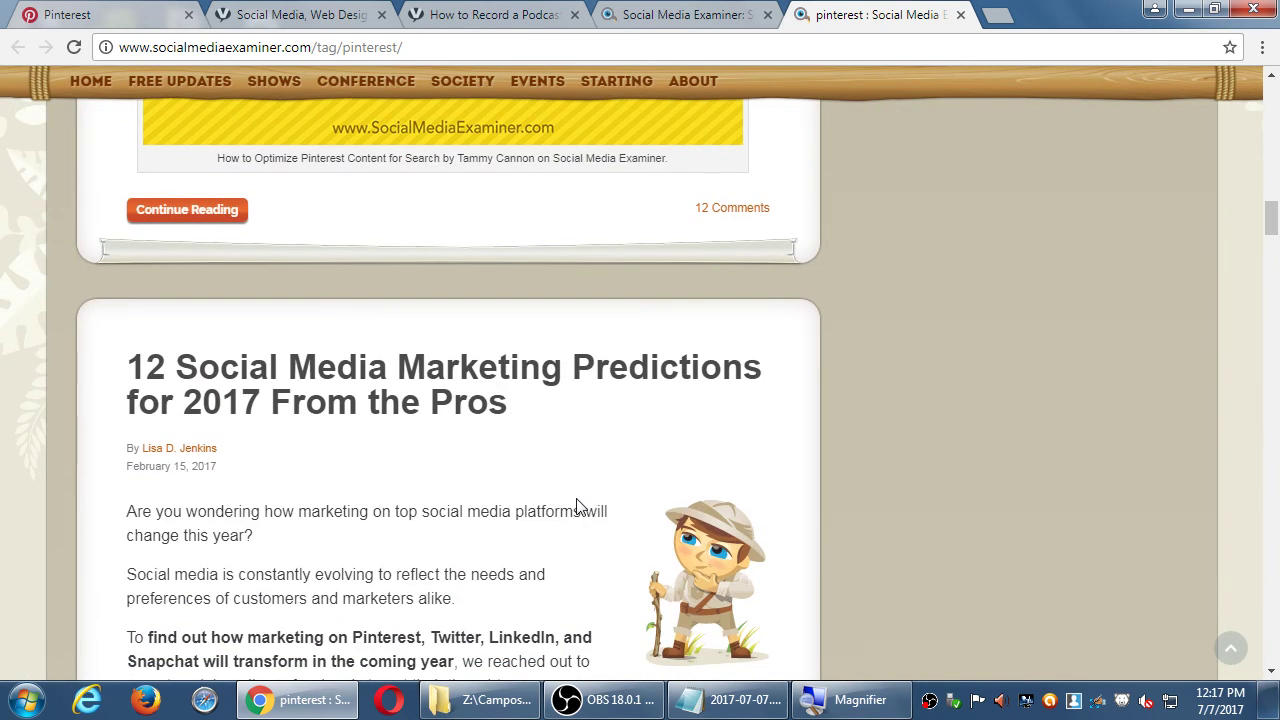
{"action": "scroll", "coordinate": [578, 507], "scroll_direction": "down", "scroll_amount": 9}
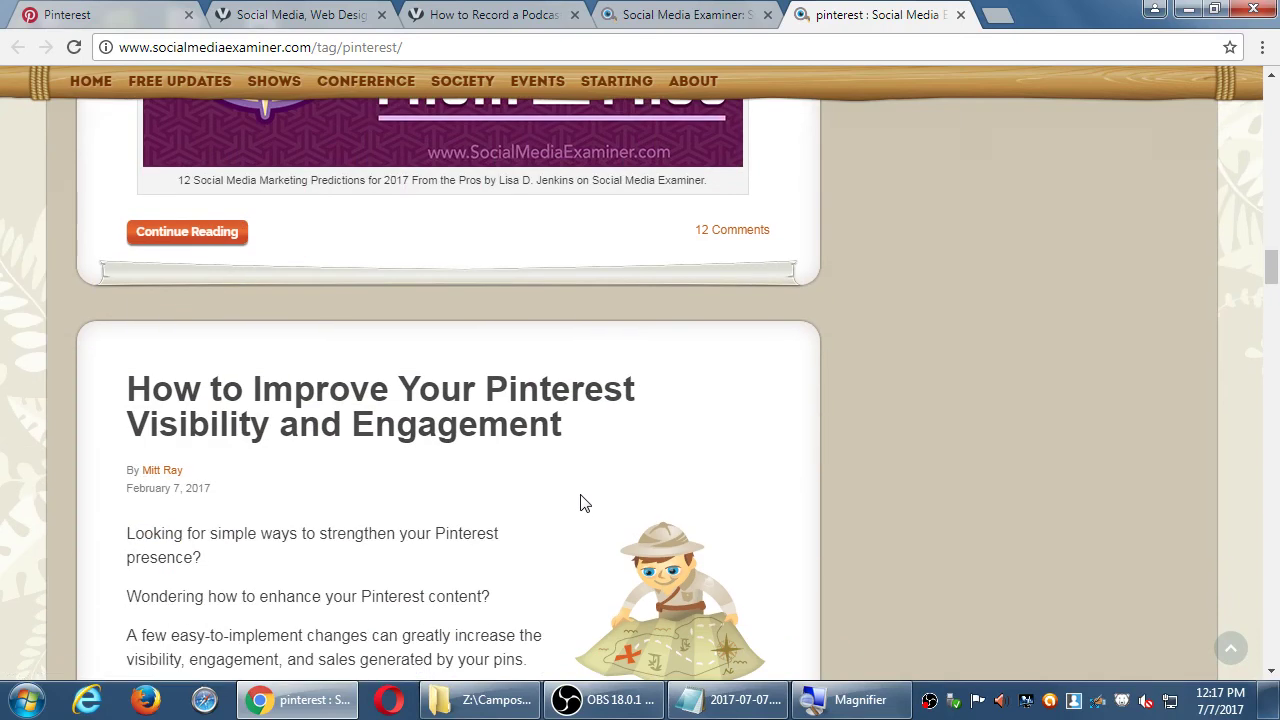
{"action": "scroll", "coordinate": [585, 503], "scroll_direction": "down", "scroll_amount": 2}
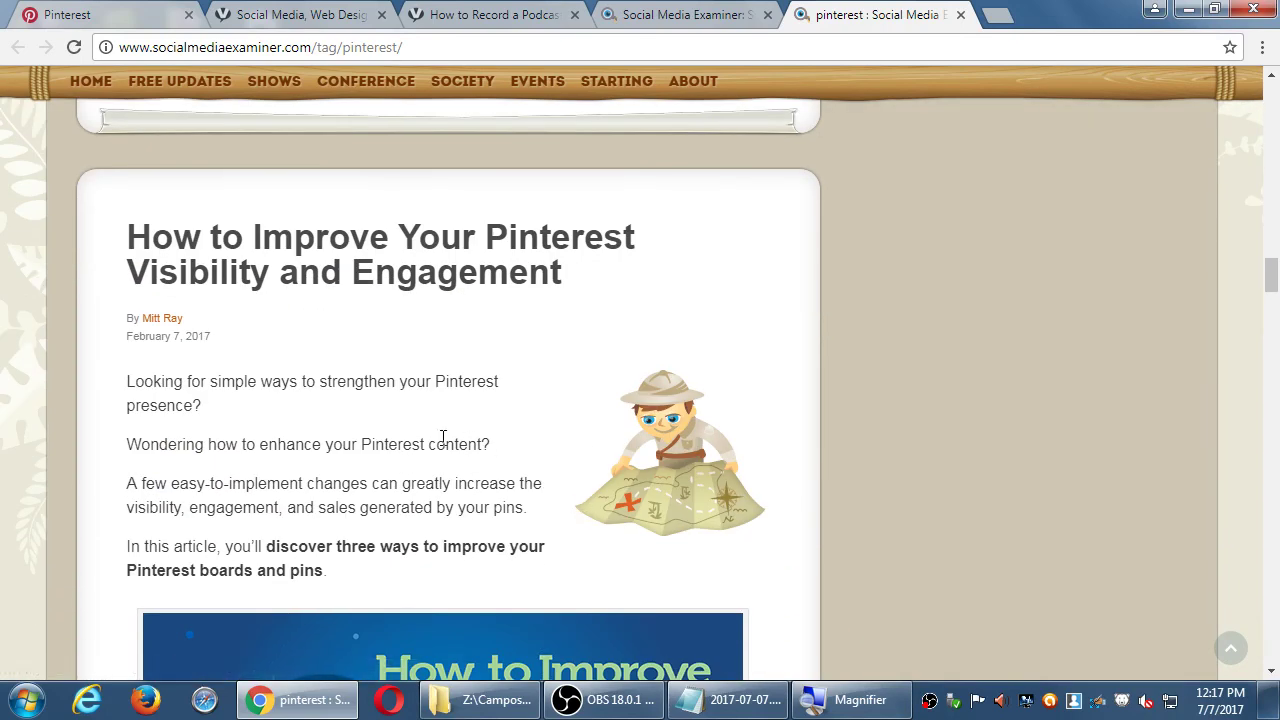
{"action": "left_click", "coordinate": [483, 274]}
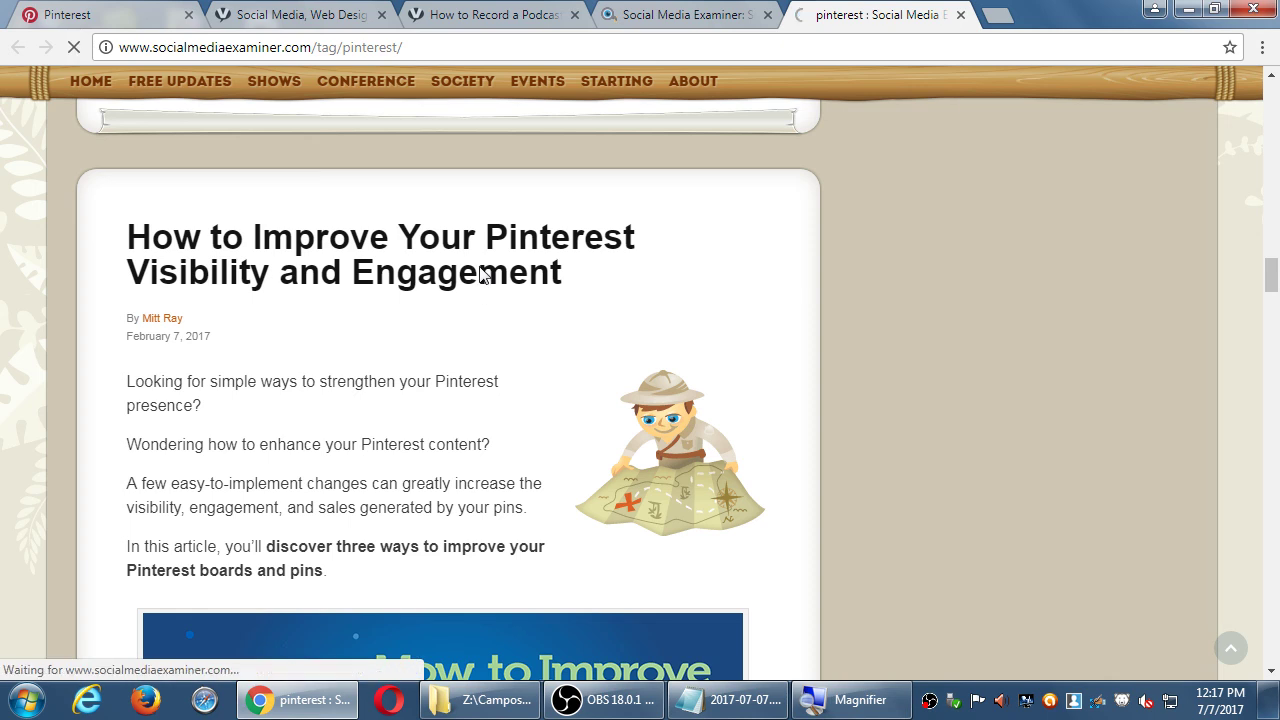
Examine the article's tips on adding alt text to images and positioning the most popular Pinterest board
{"action": "scroll", "coordinate": [543, 225], "scroll_direction": "down", "scroll_amount": 3}
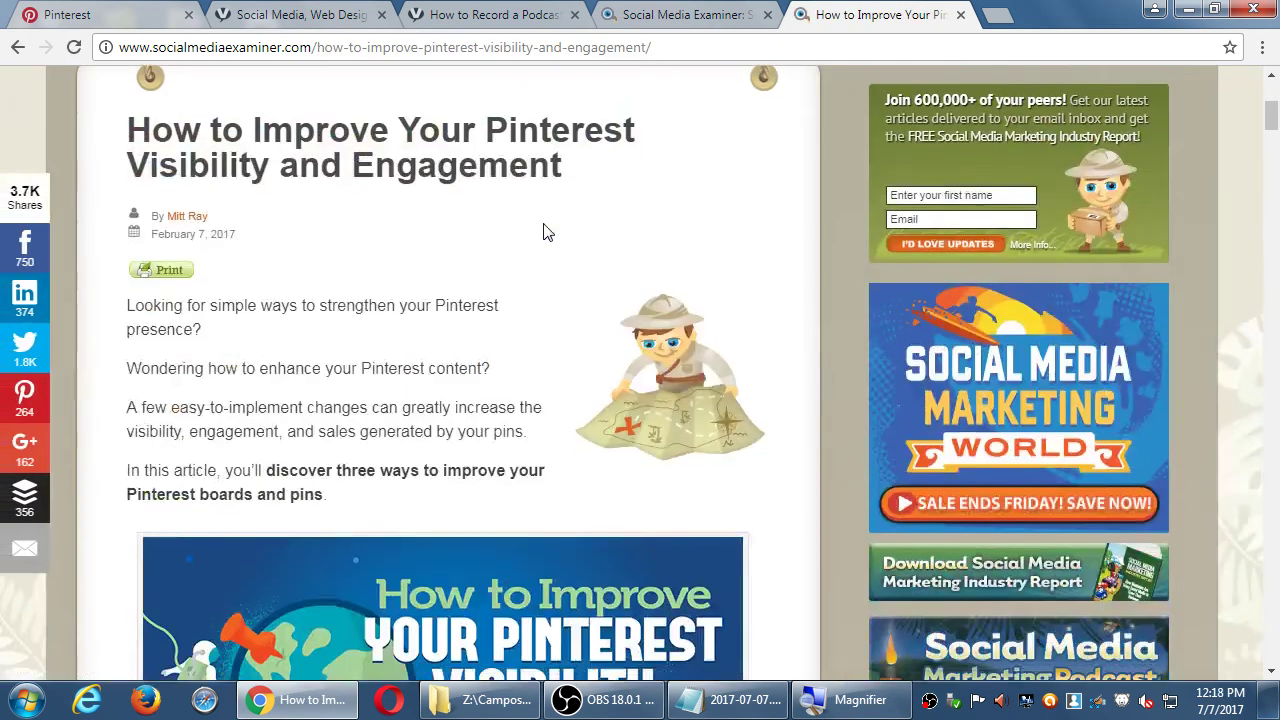
{"action": "scroll", "coordinate": [547, 232], "scroll_direction": "down", "scroll_amount": 6}
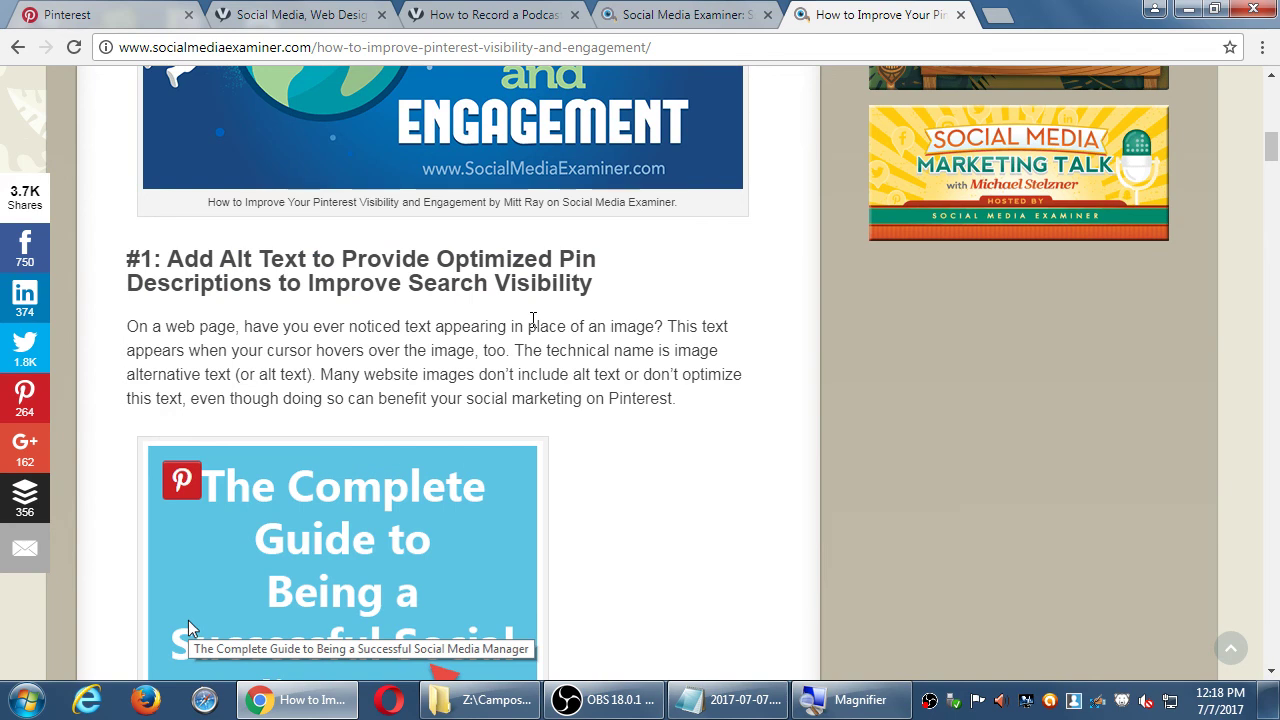
{"action": "scroll", "coordinate": [533, 320], "scroll_direction": "down", "scroll_amount": 7}
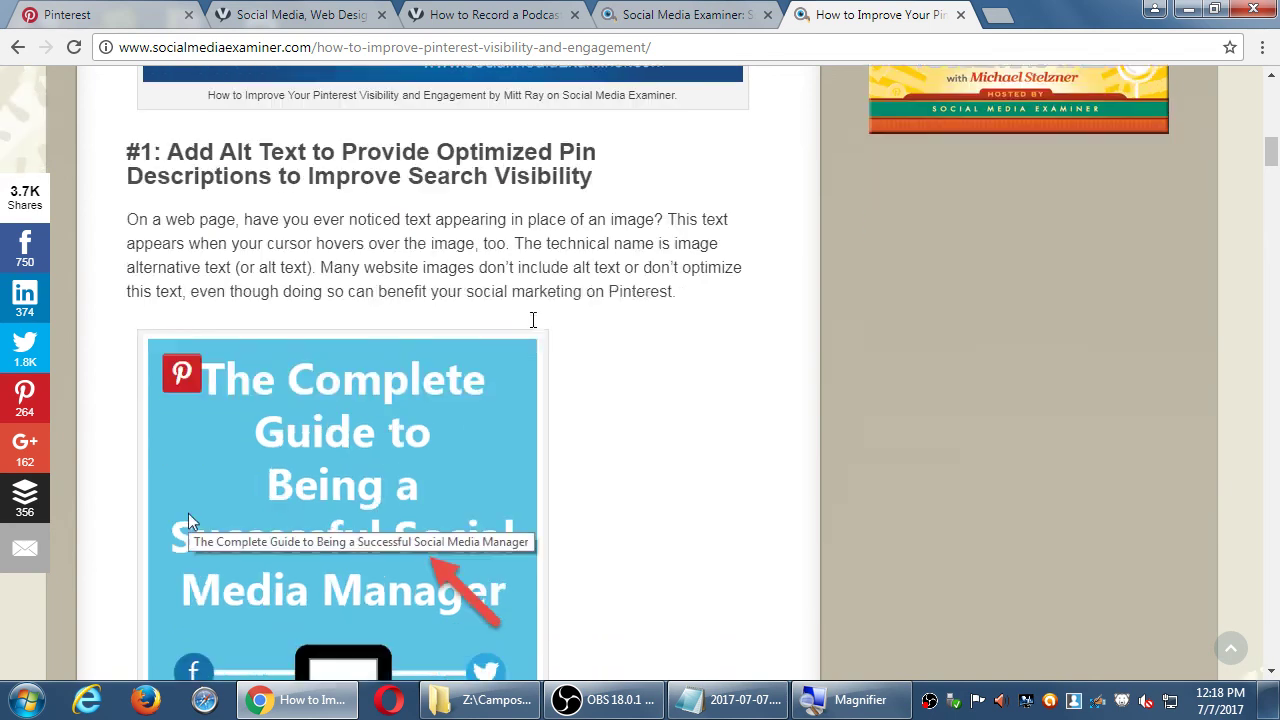
{"action": "scroll", "coordinate": [533, 320], "scroll_direction": "down", "scroll_amount": 5}
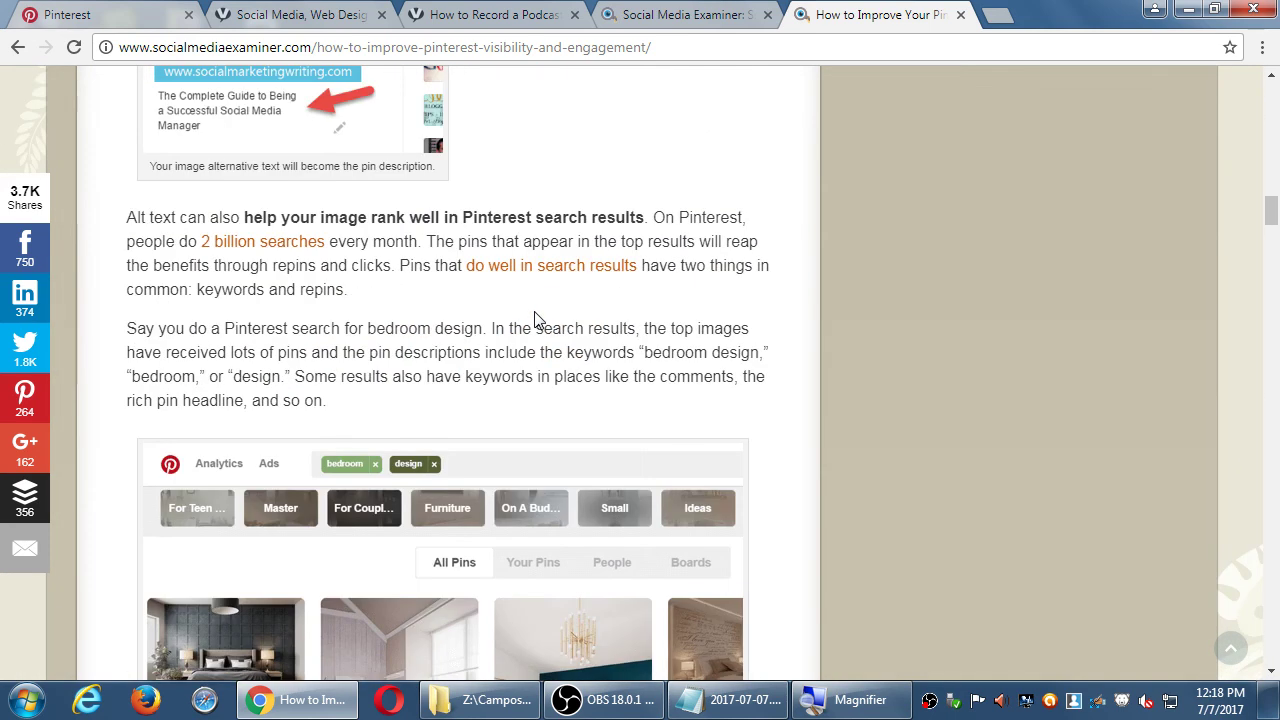
{"action": "scroll", "coordinate": [535, 320], "scroll_direction": "down", "scroll_amount": 10}
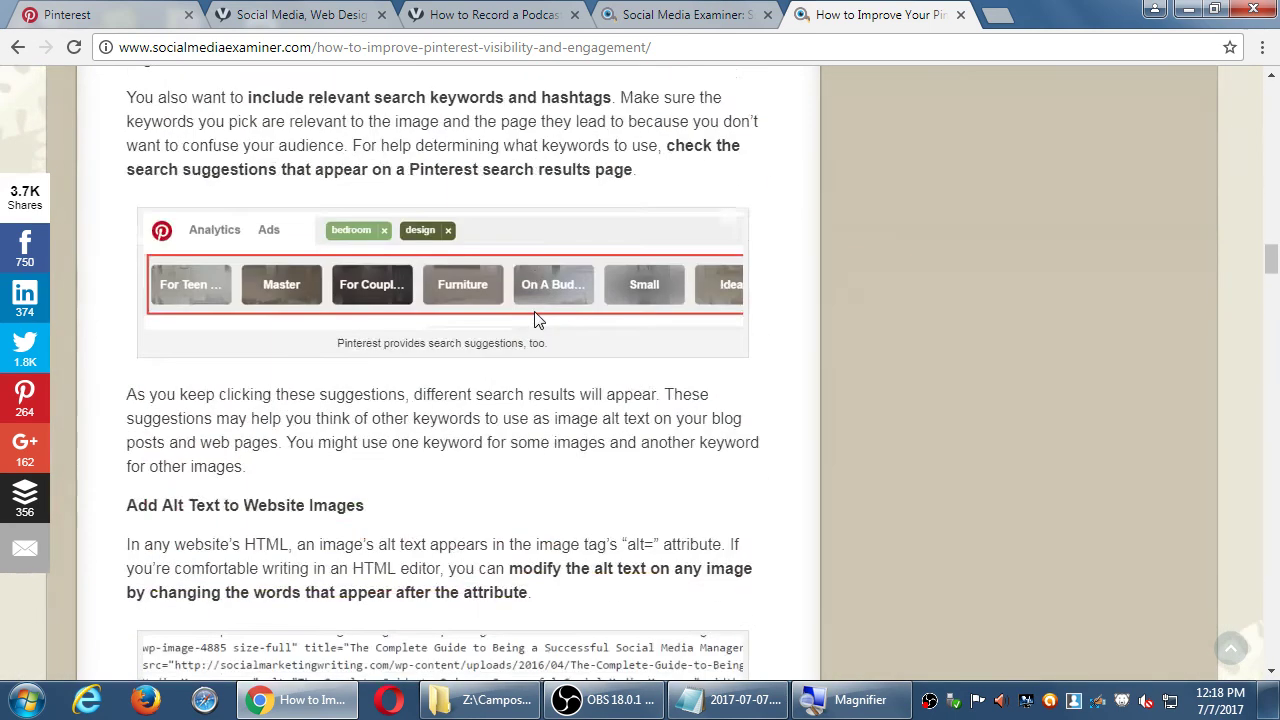
{"action": "scroll", "coordinate": [535, 320], "scroll_direction": "down", "scroll_amount": 6}
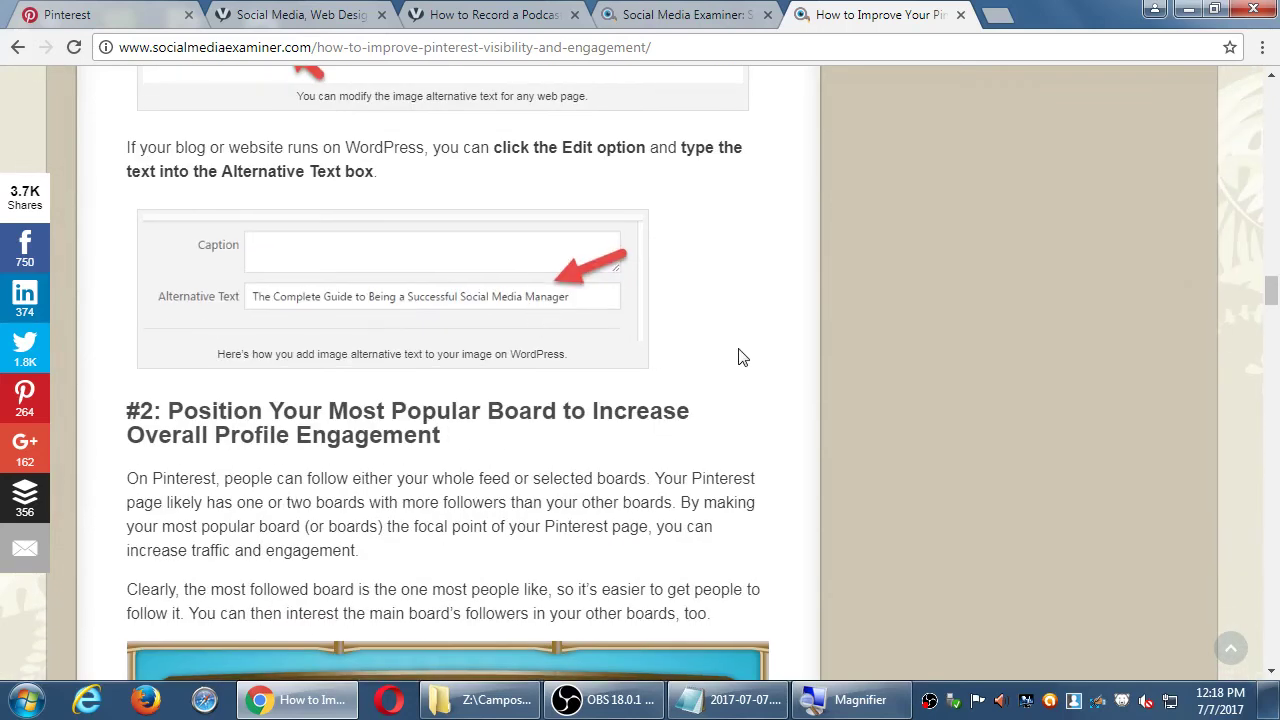
{"action": "scroll", "coordinate": [775, 333], "scroll_direction": "down", "scroll_amount": 1}
{"action": "scroll", "coordinate": [775, 333], "scroll_direction": "down", "scroll_amount": 10}
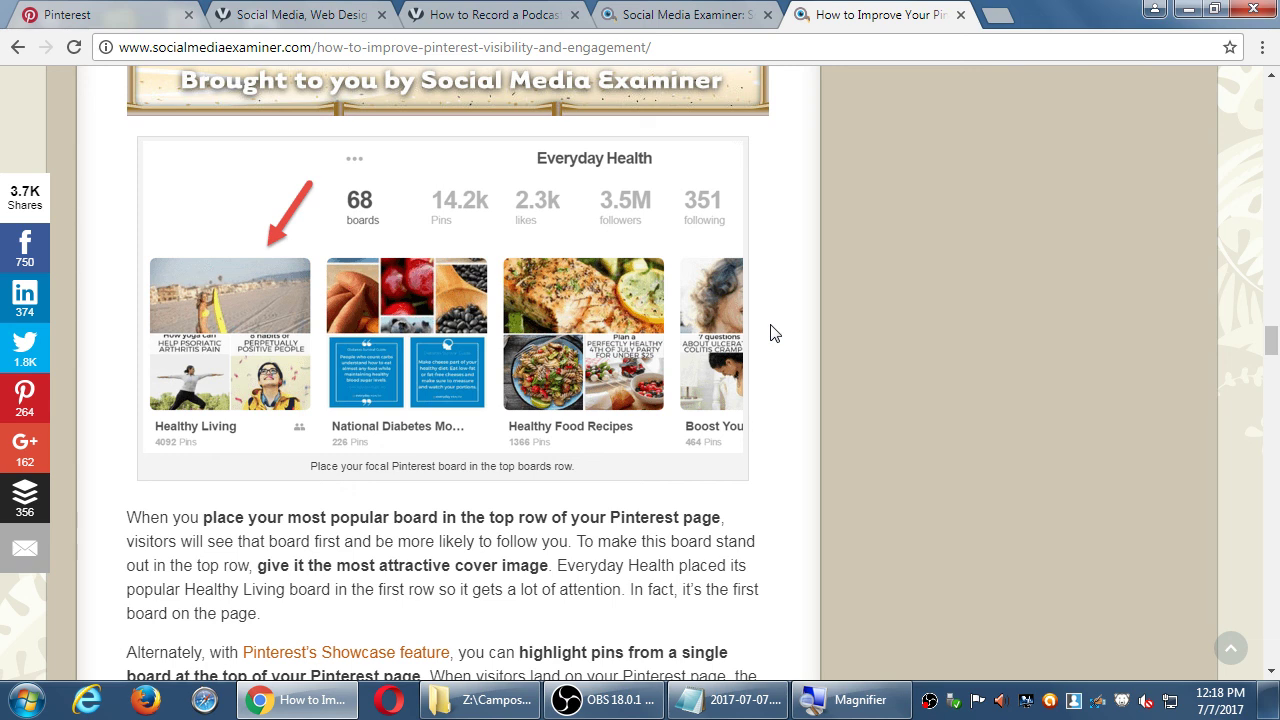
Examine the article's sections on how Pinterest followers are counted and on using Yotpo for crowdsourced images, down to the conclusion
{"action": "scroll", "coordinate": [785, 330], "scroll_direction": "down", "scroll_amount": 7}
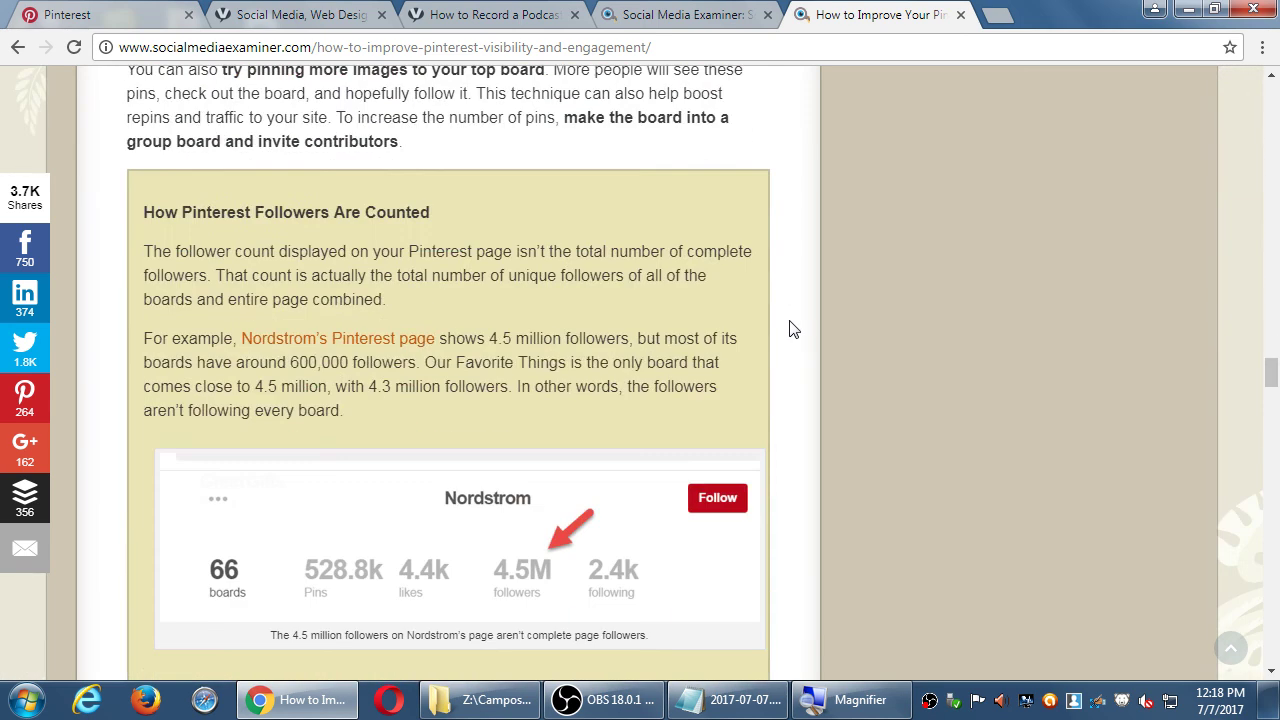
{"action": "scroll", "coordinate": [797, 329], "scroll_direction": "down", "scroll_amount": 1}
{"action": "scroll", "coordinate": [797, 329], "scroll_direction": "down", "scroll_amount": 7}
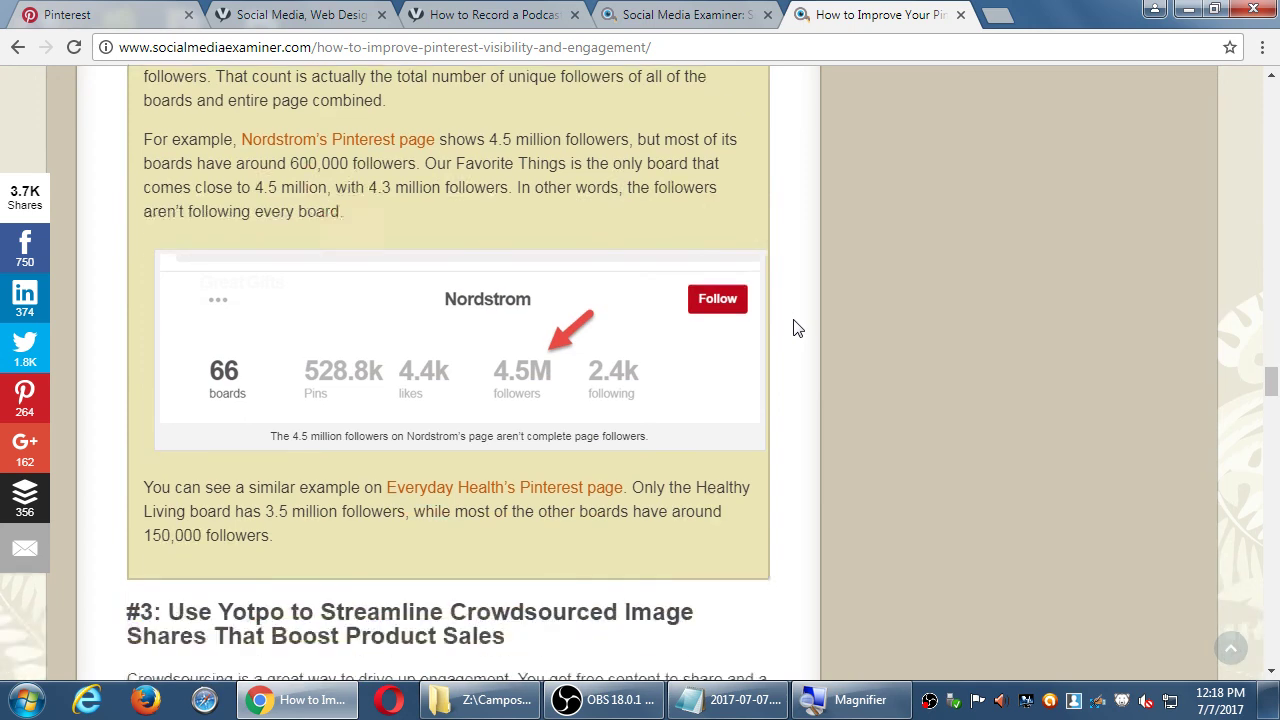
{"action": "scroll", "coordinate": [797, 329], "scroll_direction": "up", "scroll_amount": 3}
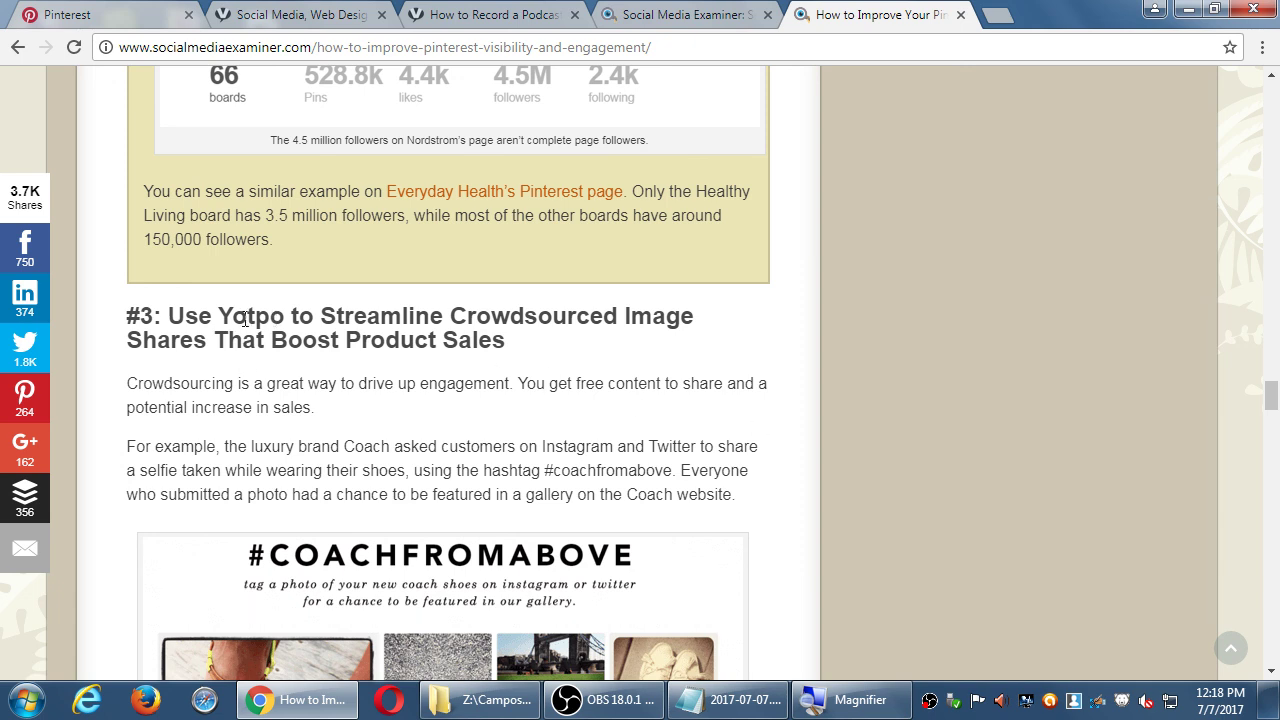
{"action": "double_click", "coordinate": [248, 317]}
{"action": "scroll", "coordinate": [789, 413], "scroll_direction": "down", "scroll_amount": 2}
{"action": "scroll", "coordinate": [789, 413], "scroll_direction": "down", "scroll_amount": 4}
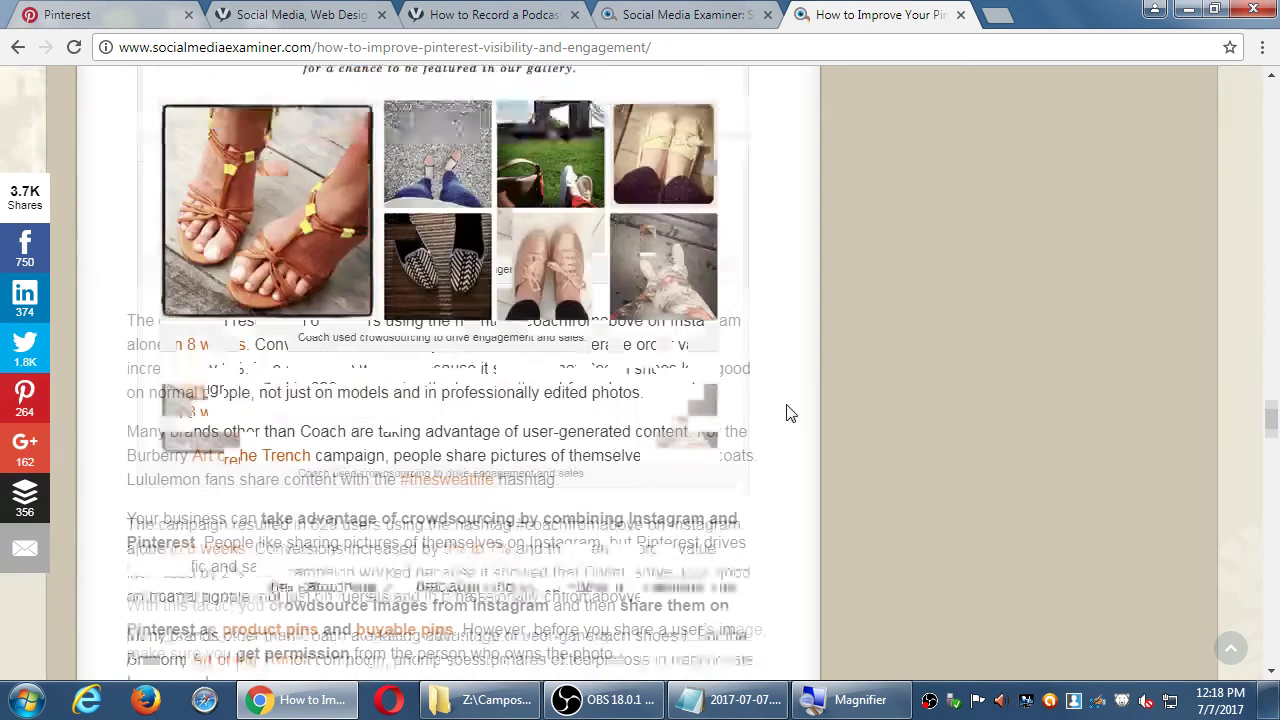
{"action": "scroll", "coordinate": [789, 413], "scroll_direction": "down", "scroll_amount": 1}
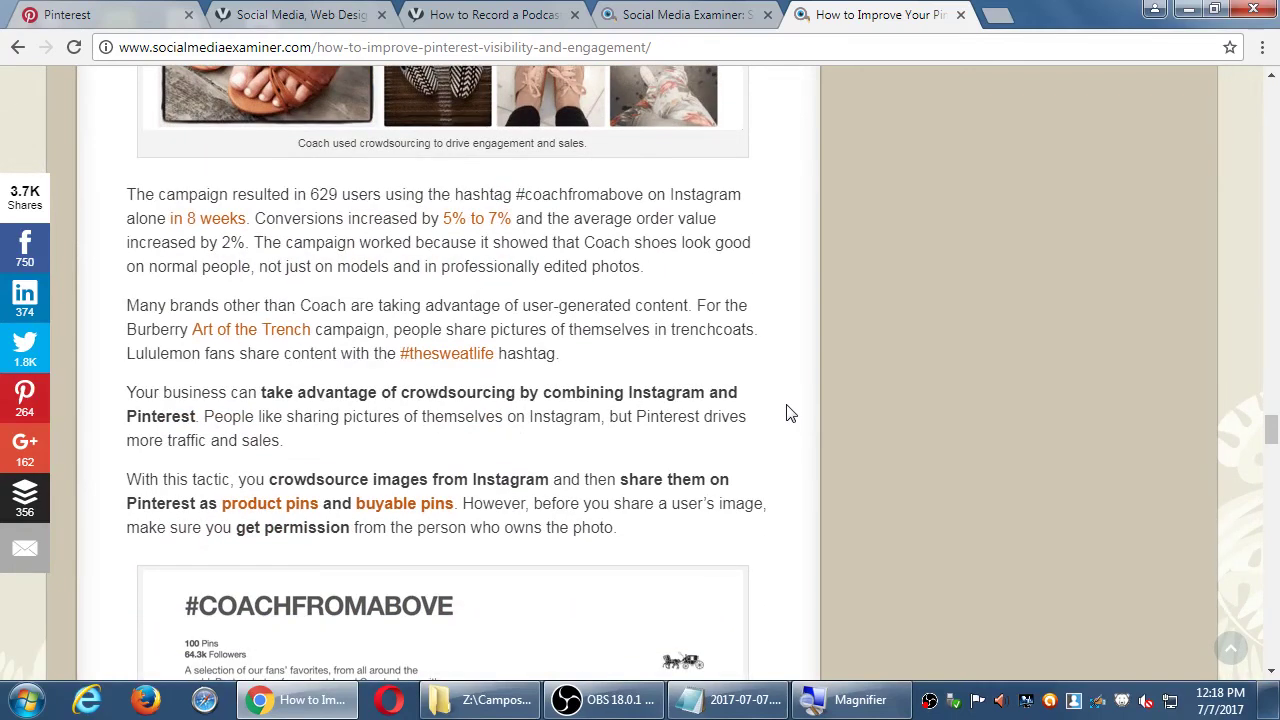
{"action": "scroll", "coordinate": [789, 413], "scroll_direction": "down", "scroll_amount": 3}
{"action": "scroll", "coordinate": [789, 413], "scroll_direction": "down", "scroll_amount": 5}
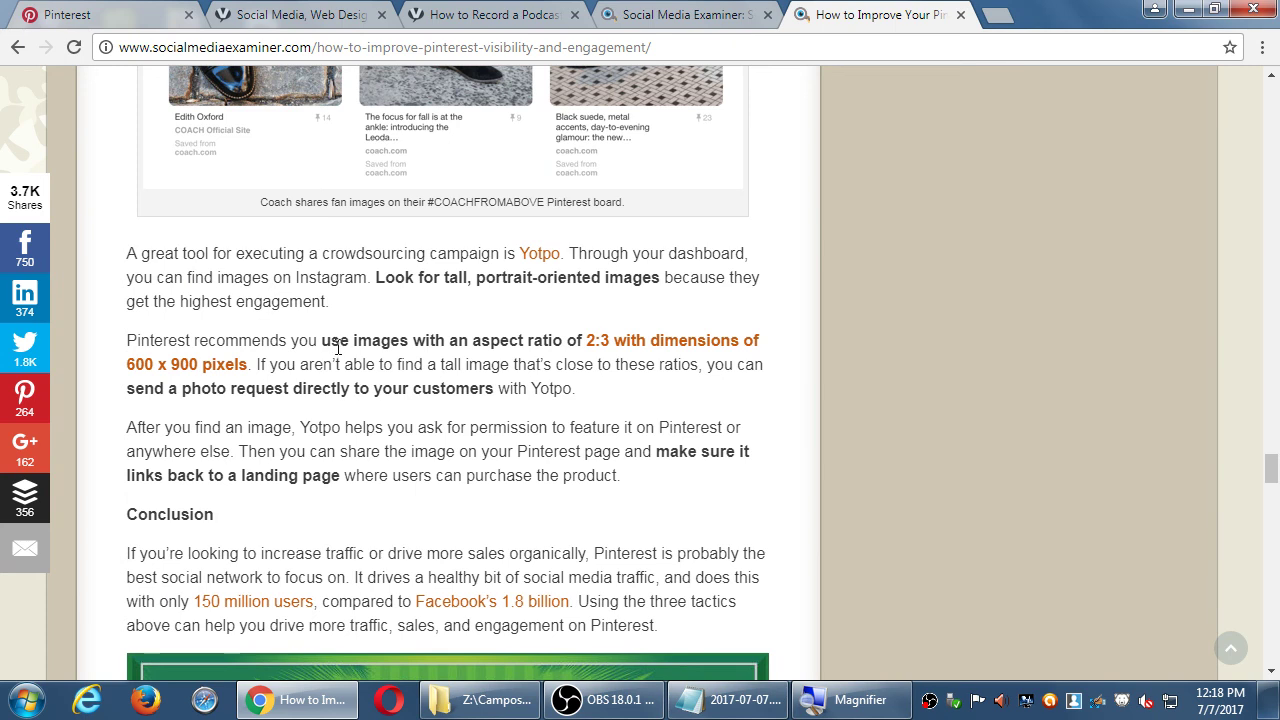
Copy the article's sentence recommending 2:3 images of 600 x 900 pixels into the Notepad notes, magnify it, and return to the article
{"action": "left_click_drag", "start_coordinate": [339, 340], "coordinate": [535, 341]}
{"action": "left_click", "coordinate": [487, 338]}
{"action": "left_click_drag", "start_coordinate": [127, 341], "coordinate": [242, 362]}
{"action": "right_click", "coordinate": [240, 360]}
{"action": "left_click", "coordinate": [255, 366]}
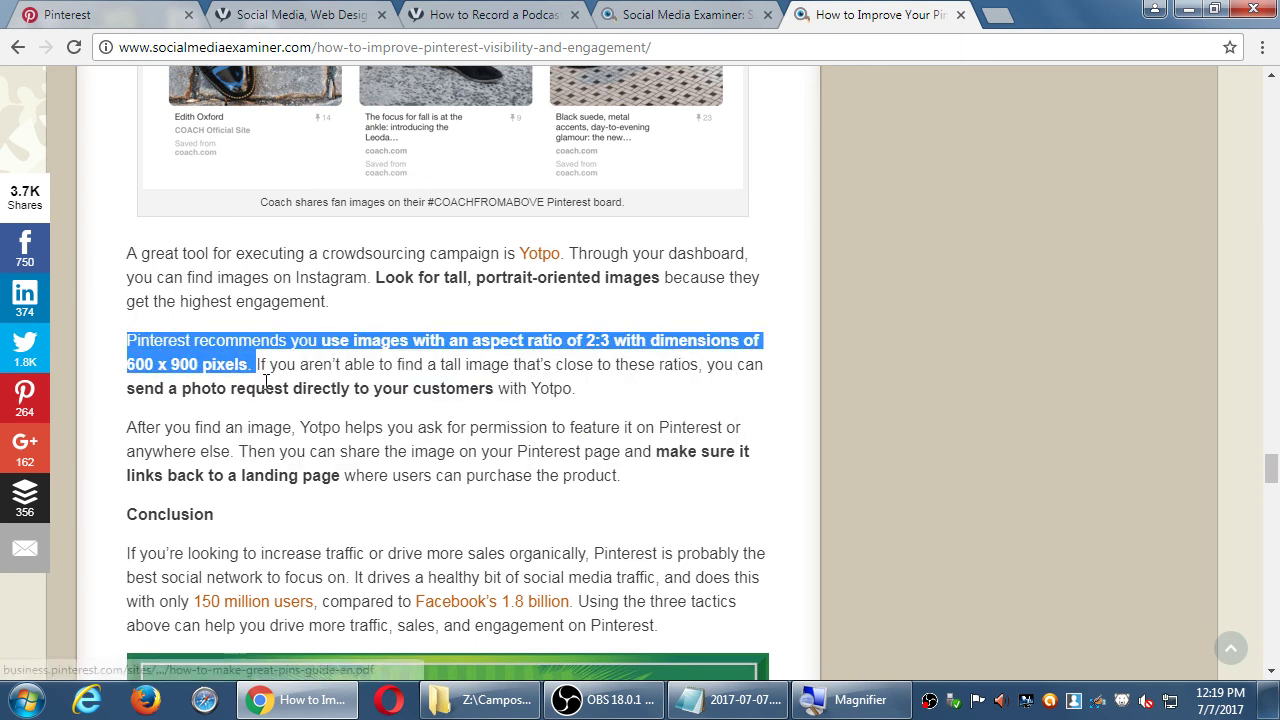
{"action": "left_click", "coordinate": [700, 705]}
{"action": "key", "text": "ctrl+v"}
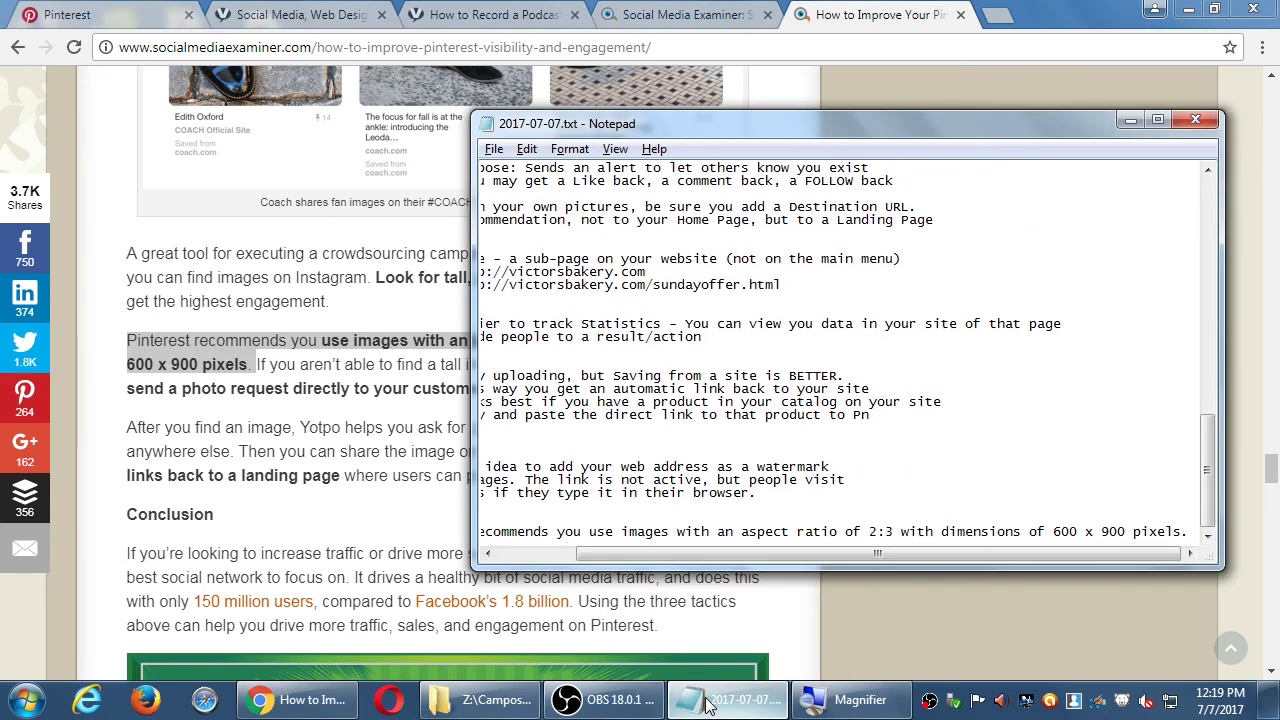
{"action": "key", "text": "super+plus"}
{"action": "key", "text": "super+plus"}
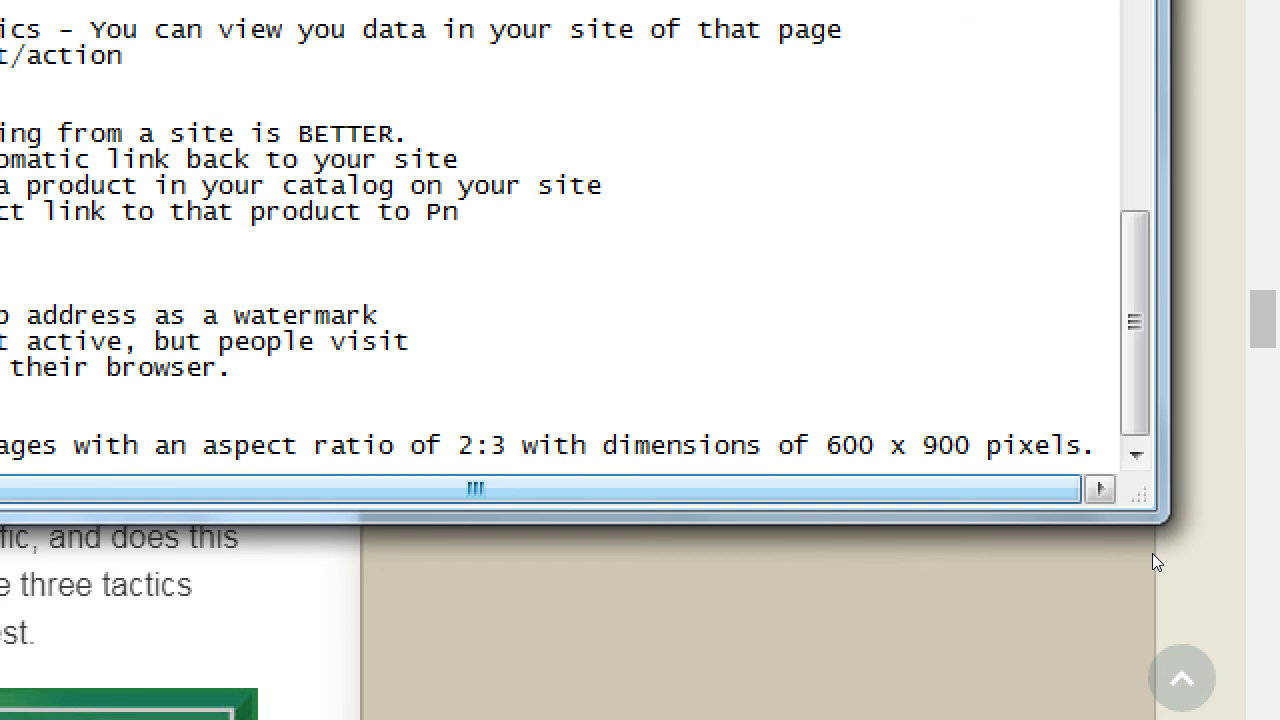
{"action": "key", "text": "super+minus"}
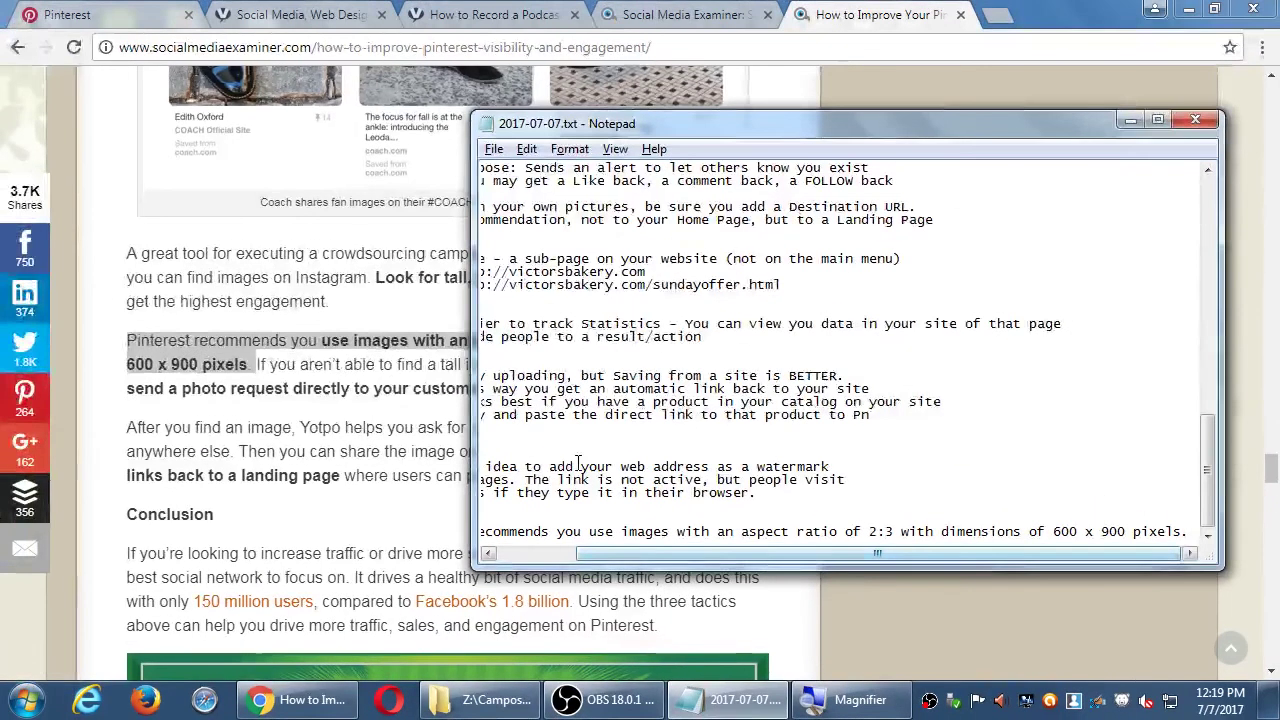
{"action": "left_click", "coordinate": [462, 468]}
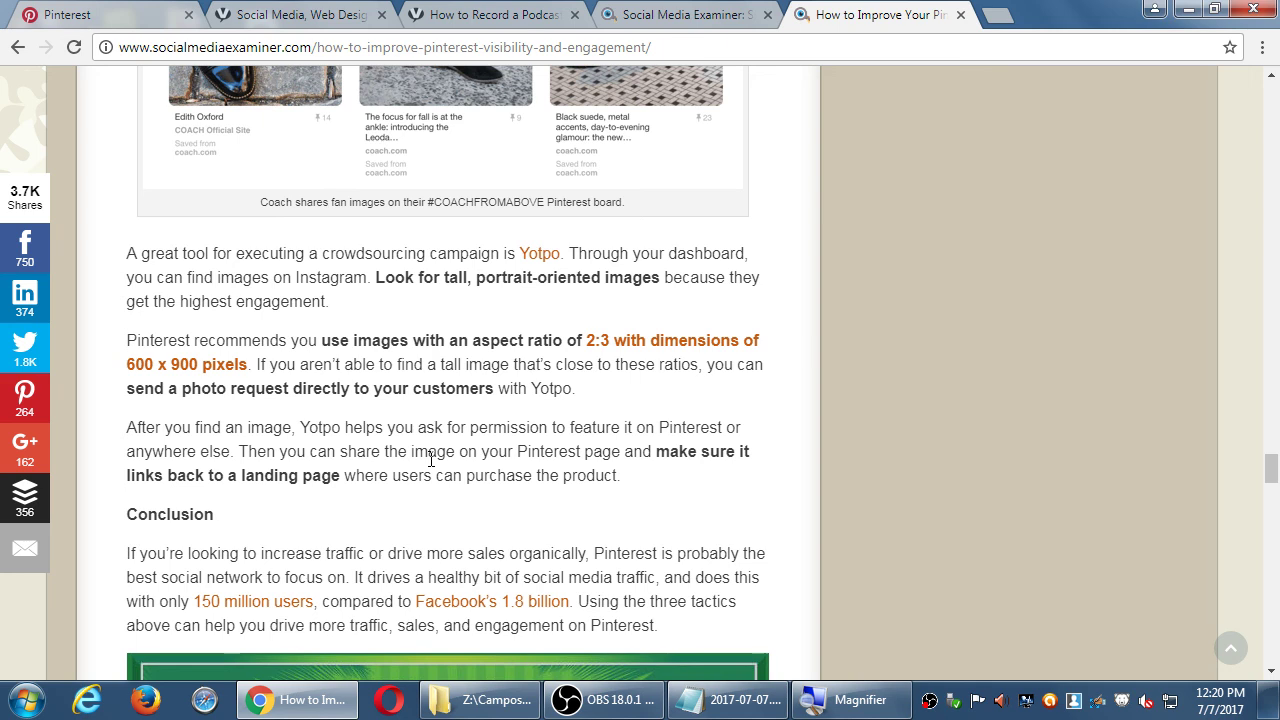
Open the article's Yotpo link in a new tab, look over the site's home page, and close it to return to the article
{"action": "middle_click", "coordinate": [537, 258]}
{"action": "left_click", "coordinate": [978, 15]}
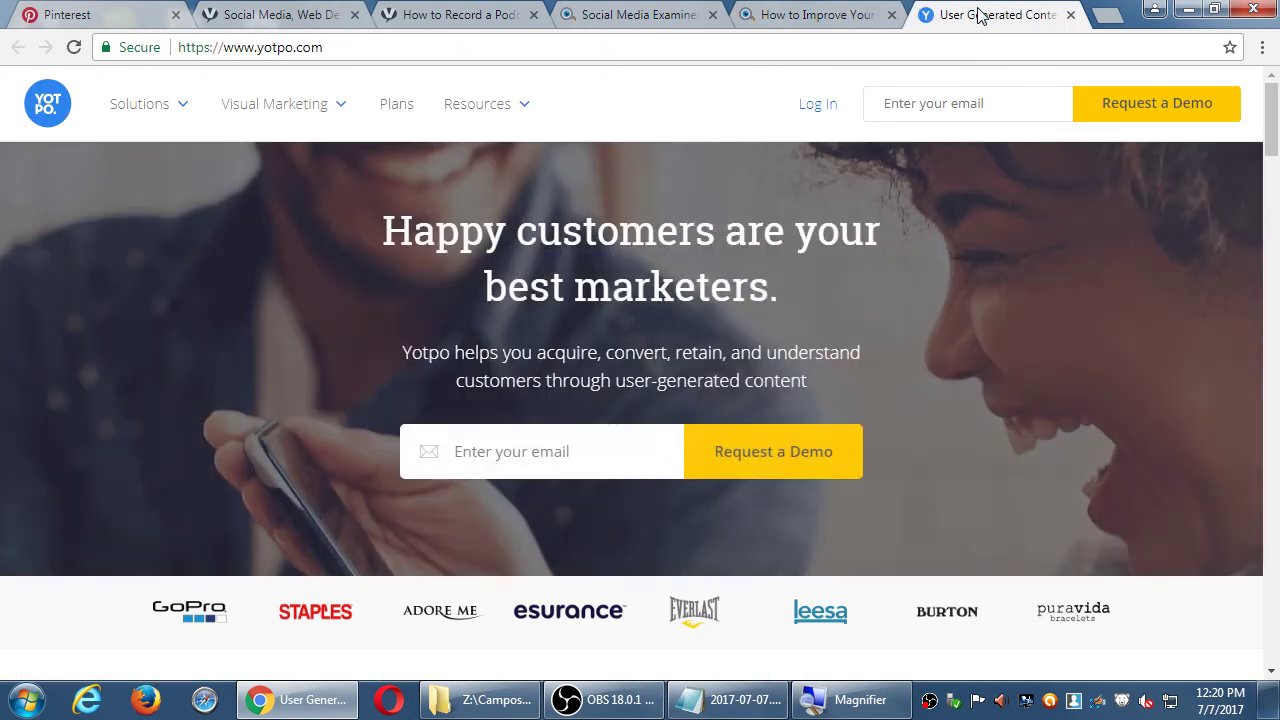
{"action": "scroll", "coordinate": [760, 330], "scroll_direction": "down", "scroll_amount": 5}
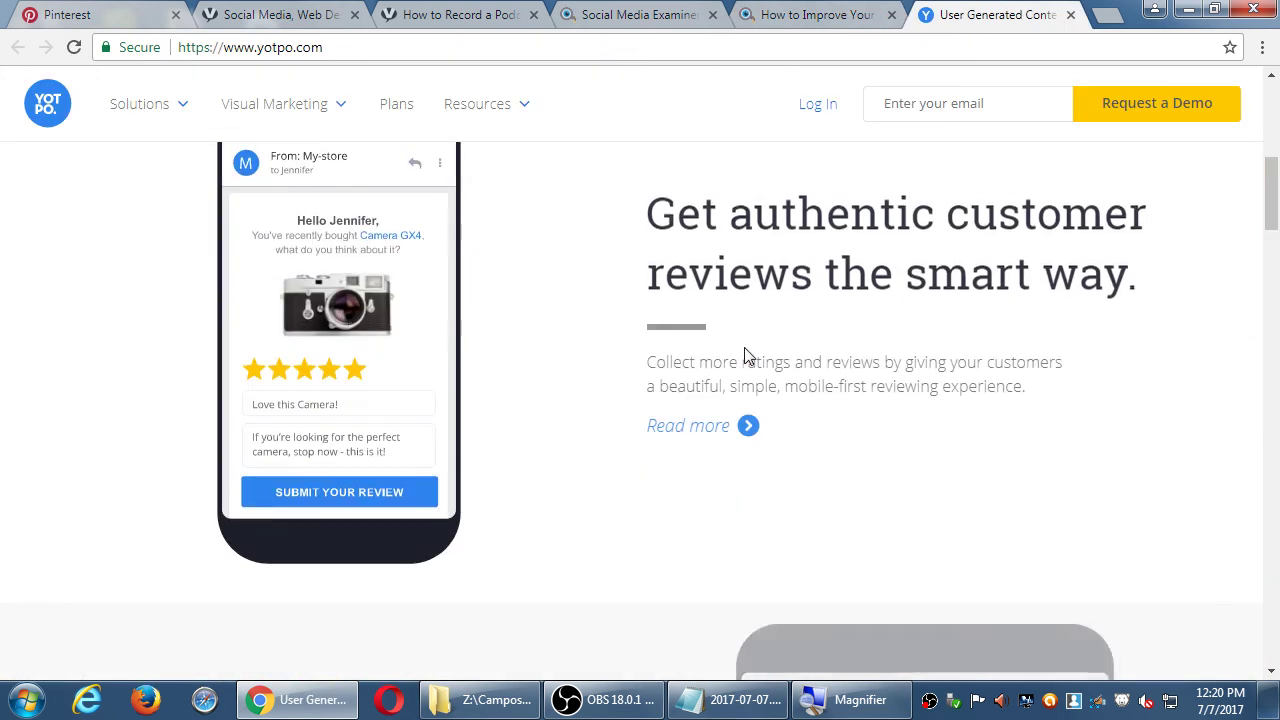
{"action": "left_click", "coordinate": [1070, 15]}
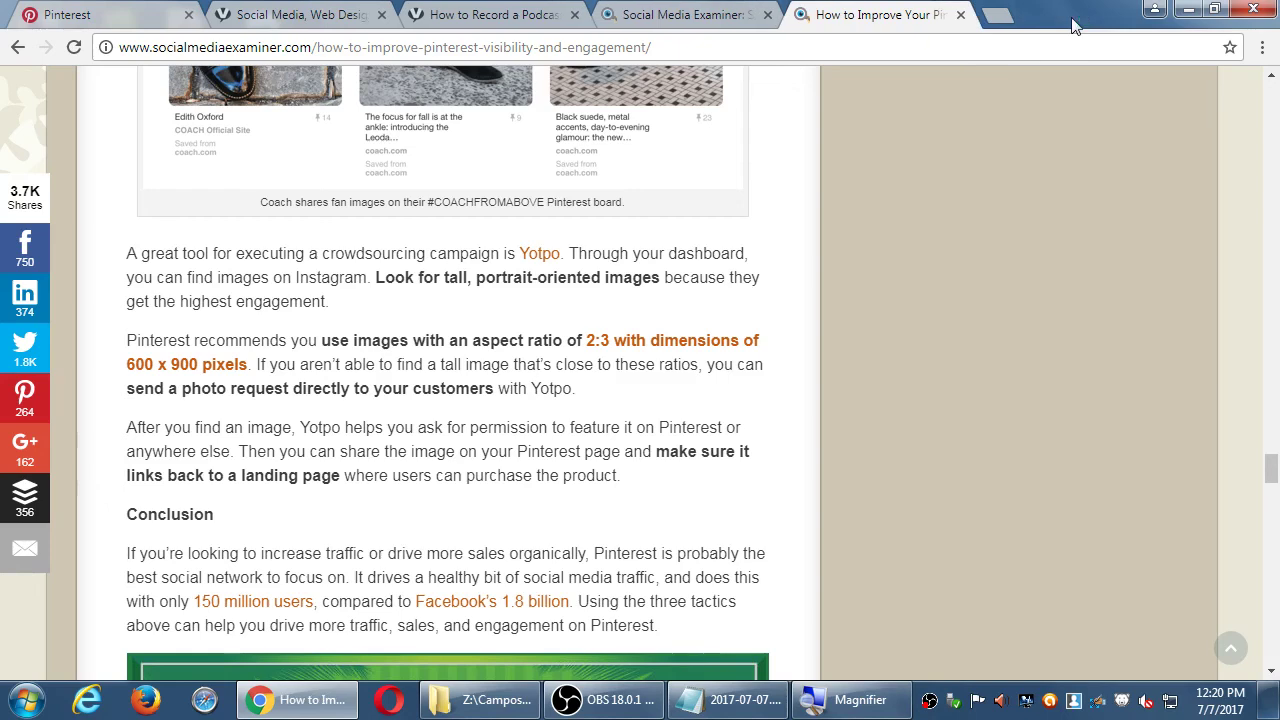
{"action": "scroll", "coordinate": [695, 468], "scroll_direction": "up", "scroll_amount": 3}
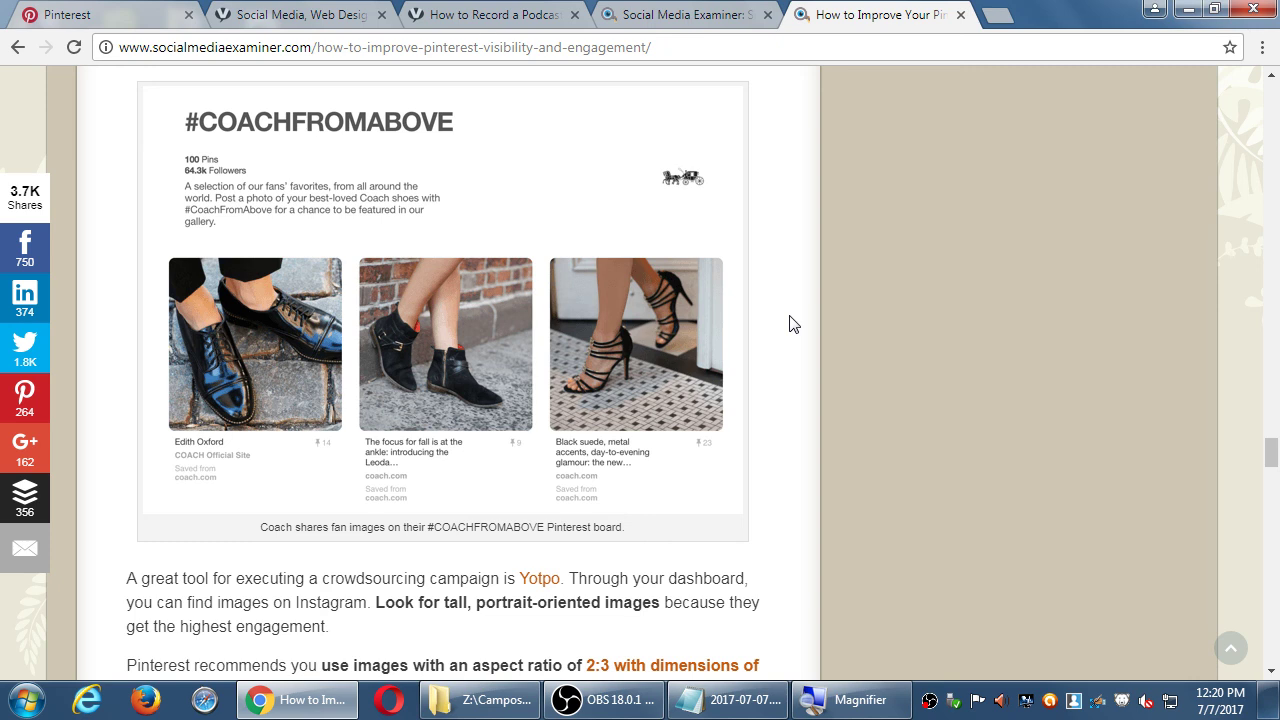
Switch to the Notepad notes and place the insertion point on a blank line below the image-size recommendation
{"action": "left_click", "coordinate": [749, 697]}
{"action": "key", "text": "Down"}
{"action": "key", "text": "Down"}
{"action": "key", "text": "Down"}
{"action": "key", "text": "Down"}
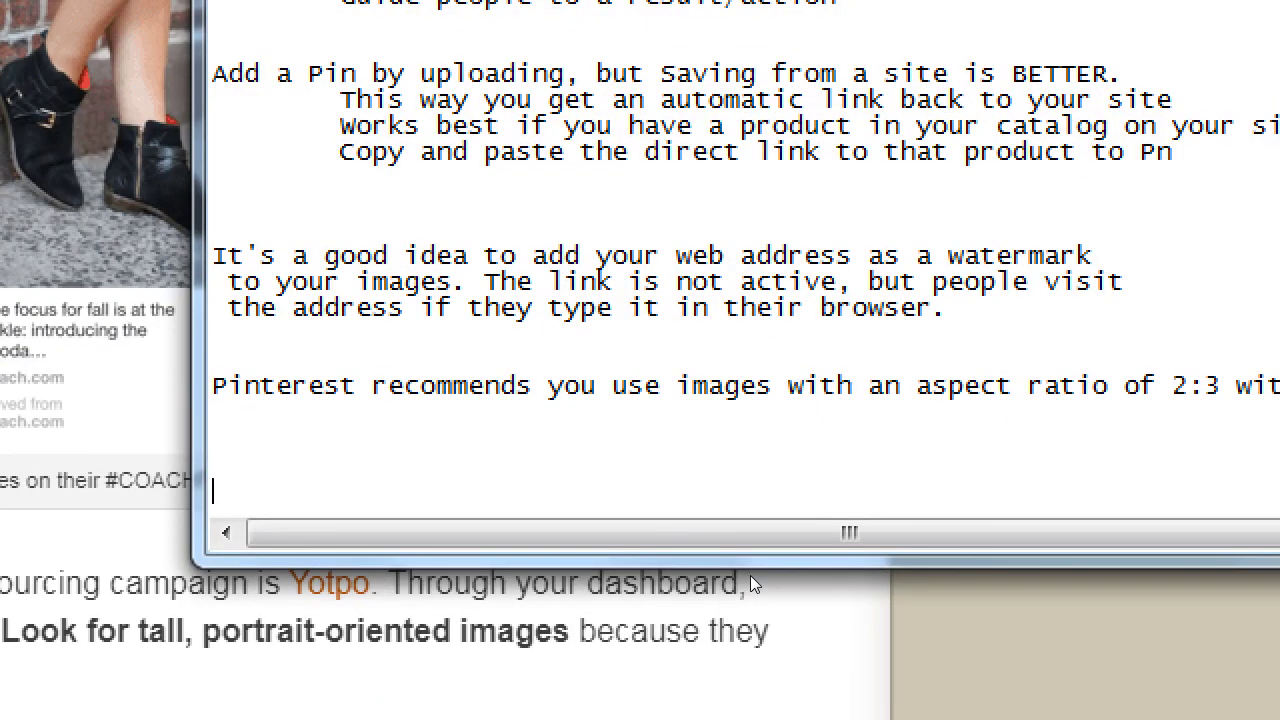
{"action": "key", "text": "Up"}
{"action": "key", "text": "super+minus"}
{"action": "key", "text": "super+minus"}
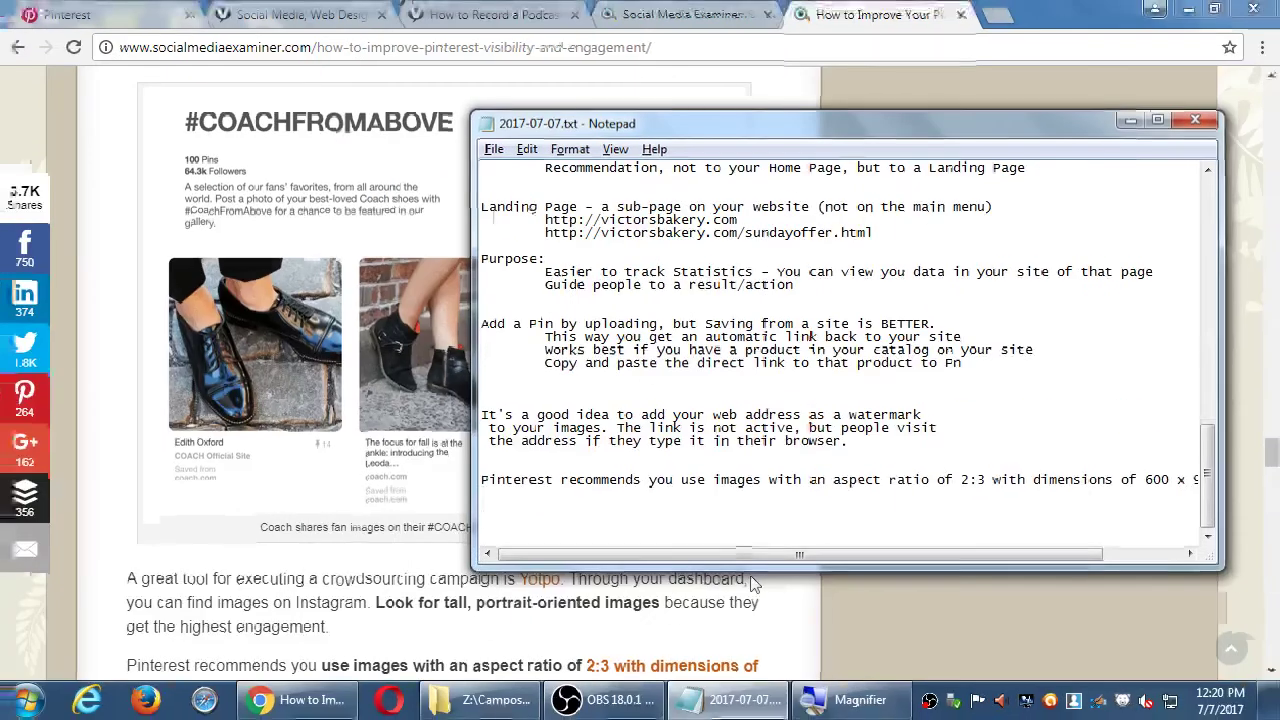
Switch to the Pinterest tab, examine the Greek Yogurt Chocolate Mousse pin's recipe and comments area, and close the pin
{"action": "left_click", "coordinate": [118, 5]}
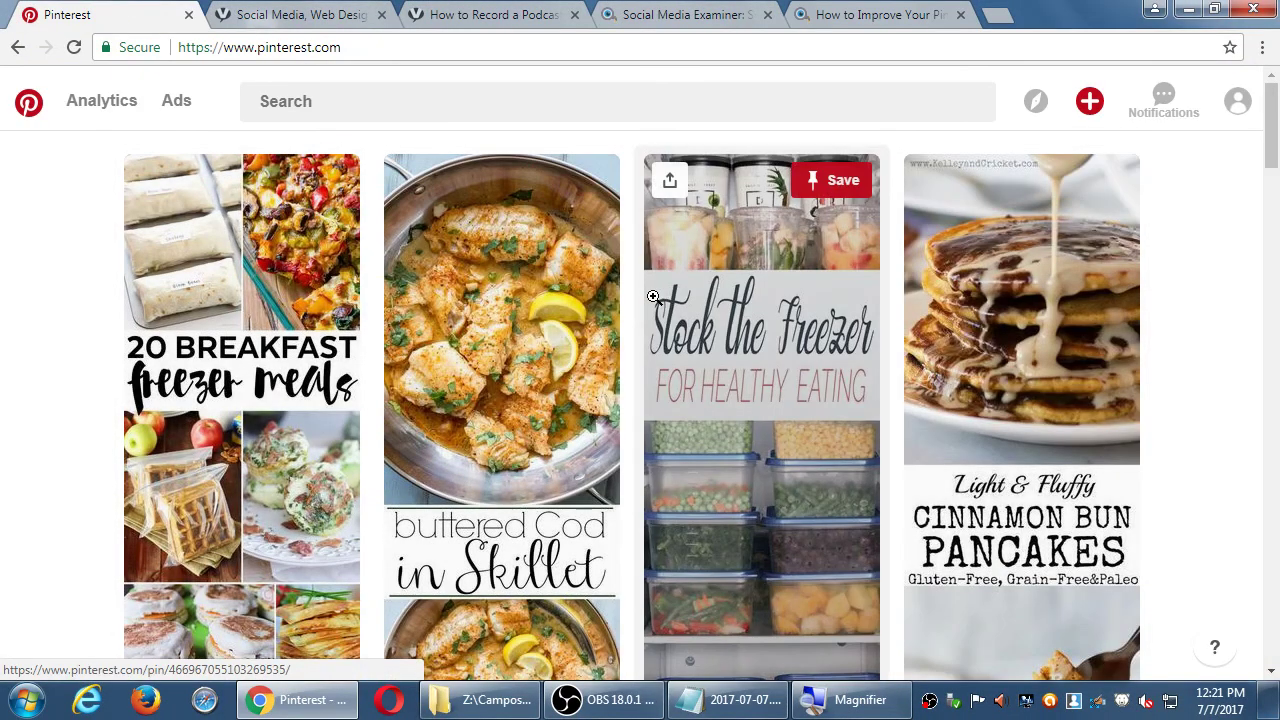
{"action": "scroll", "coordinate": [769, 310], "scroll_direction": "down", "scroll_amount": 3}
{"action": "scroll", "coordinate": [832, 342], "scroll_direction": "down", "scroll_amount": 4}
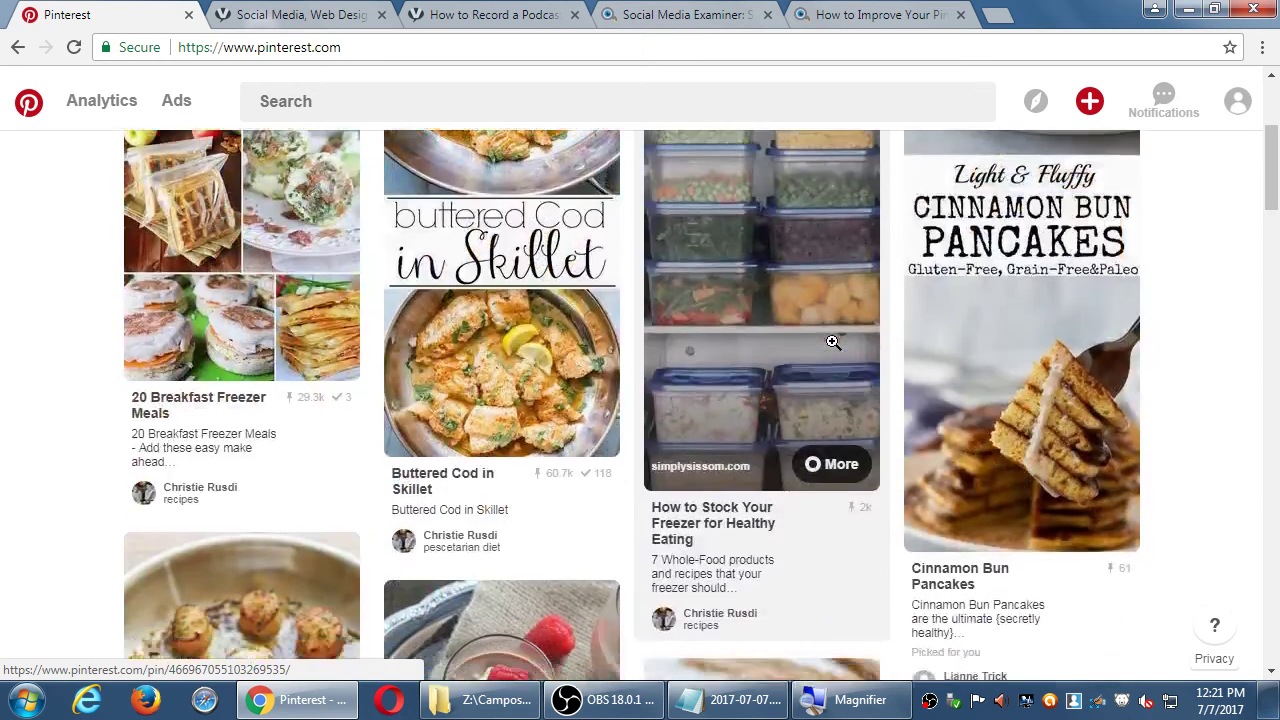
{"action": "scroll", "coordinate": [508, 449], "scroll_direction": "down", "scroll_amount": 1}
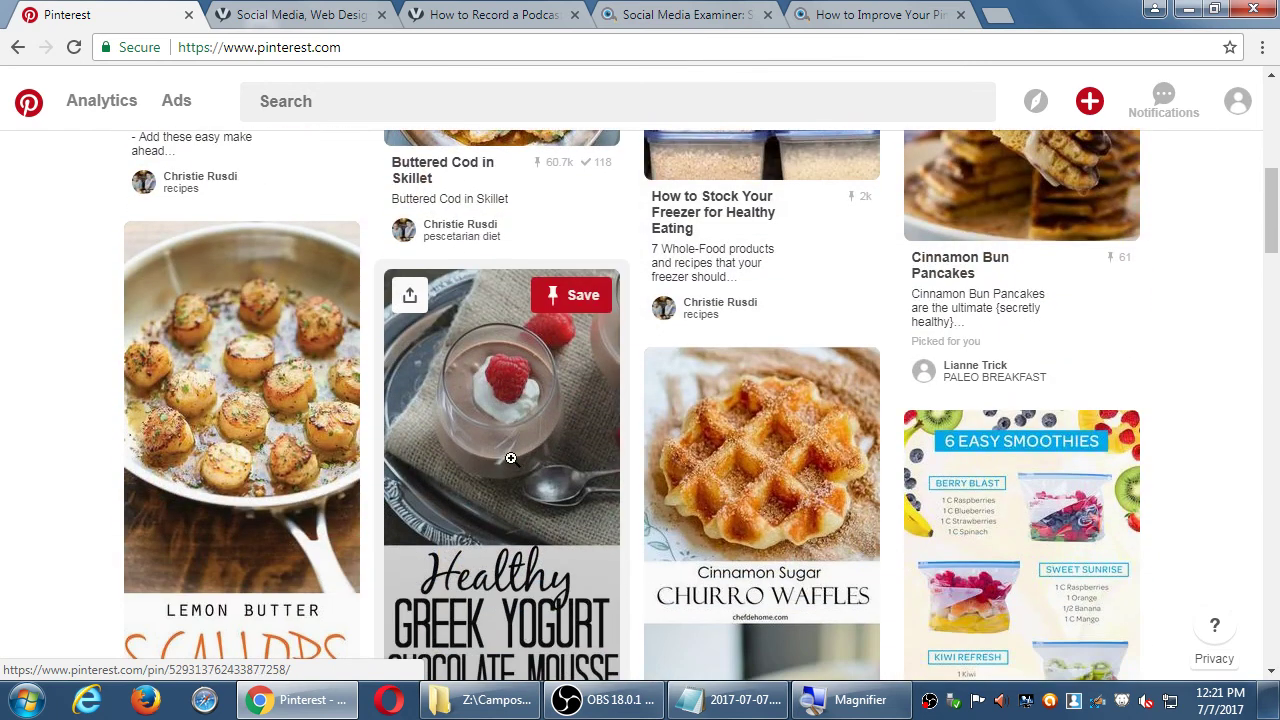
{"action": "left_click", "coordinate": [510, 455]}
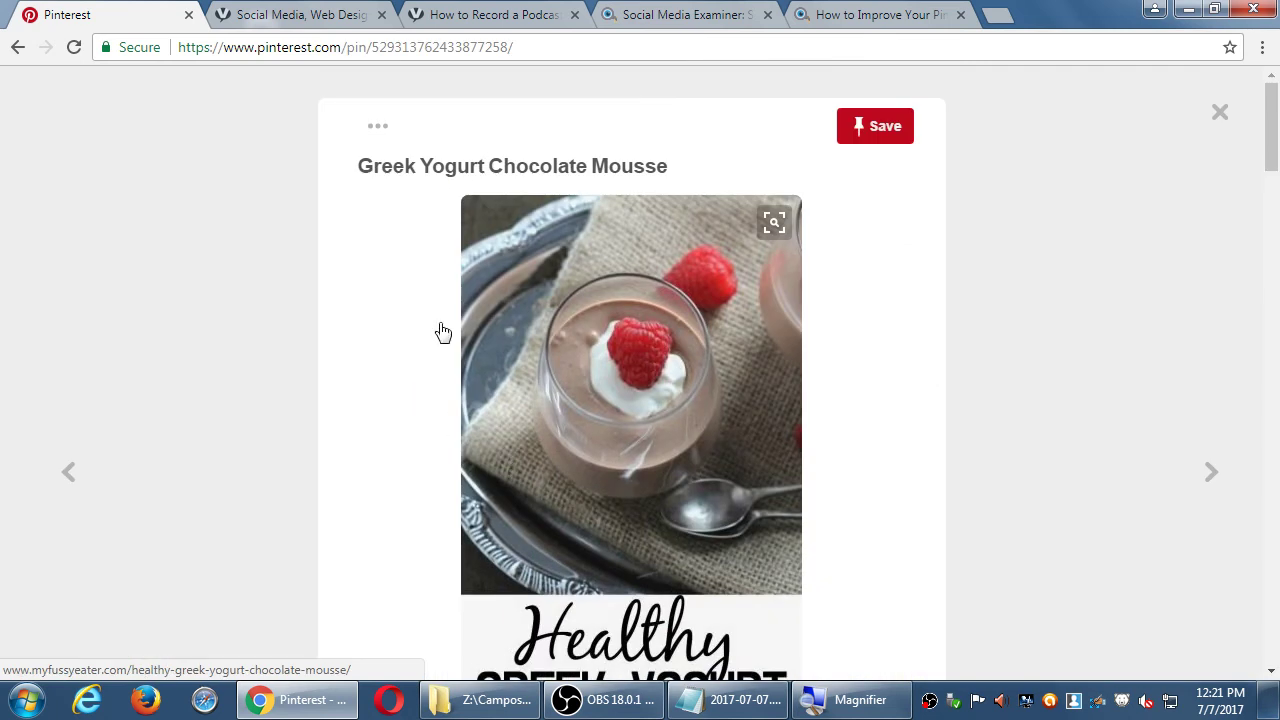
{"action": "scroll", "coordinate": [672, 558], "scroll_direction": "down", "scroll_amount": 10}
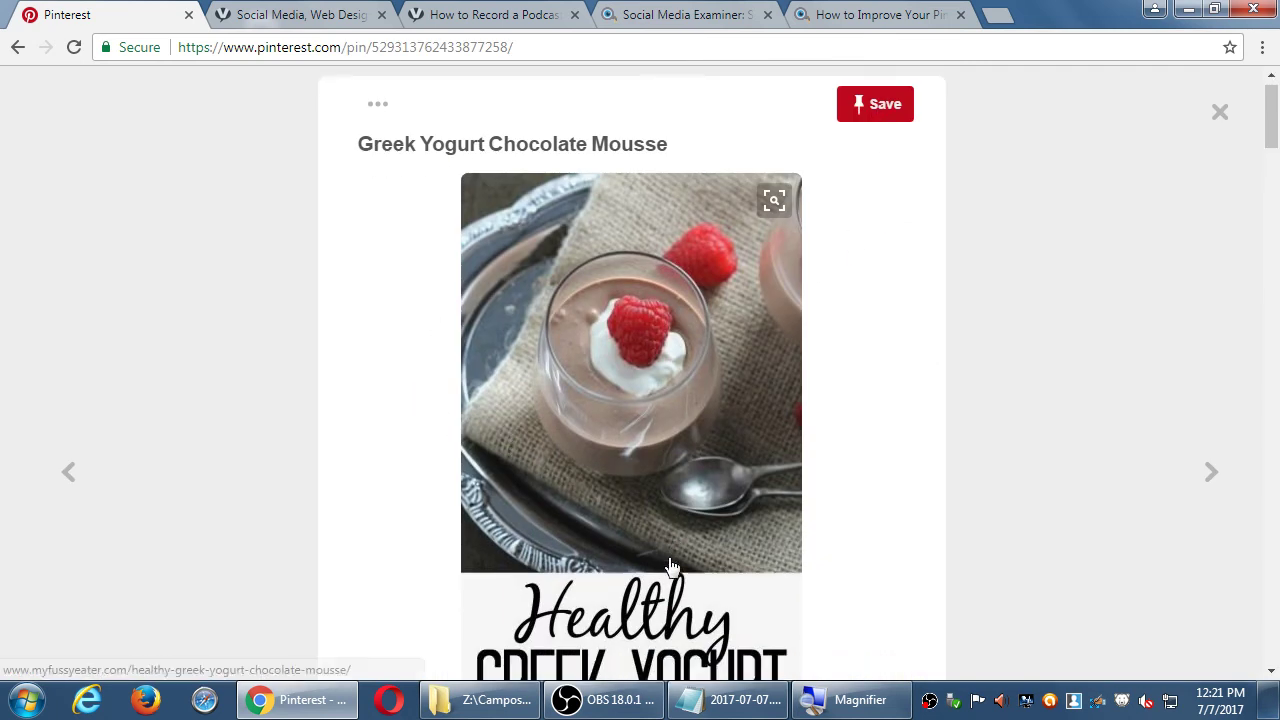
{"action": "scroll", "coordinate": [672, 558], "scroll_direction": "up", "scroll_amount": 3}
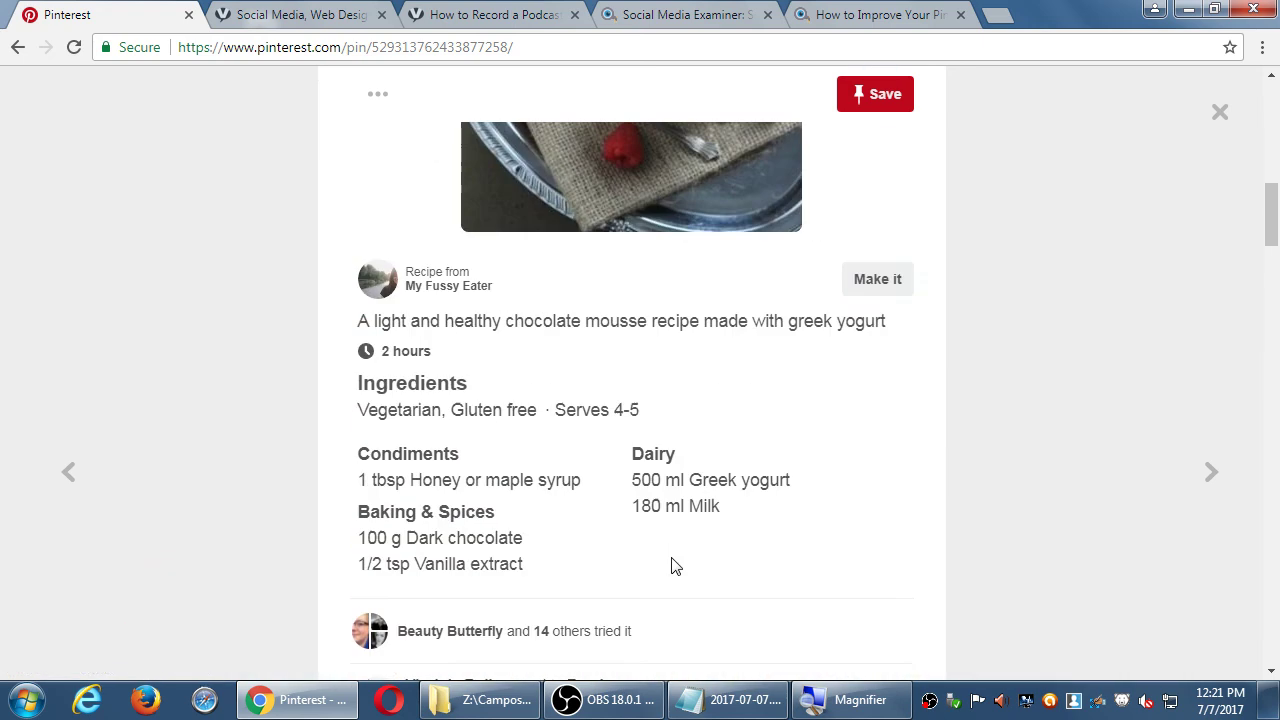
{"action": "scroll", "coordinate": [672, 560], "scroll_direction": "down", "scroll_amount": 3}
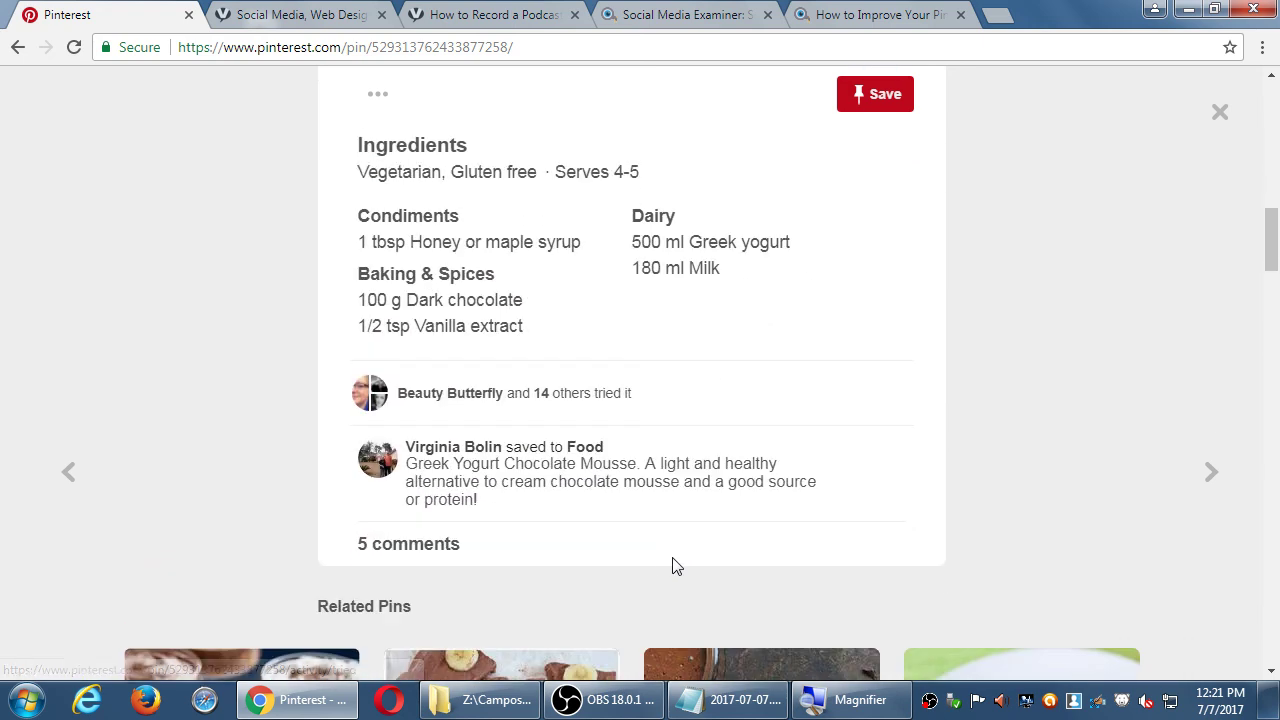
{"action": "left_click", "coordinate": [160, 352]}
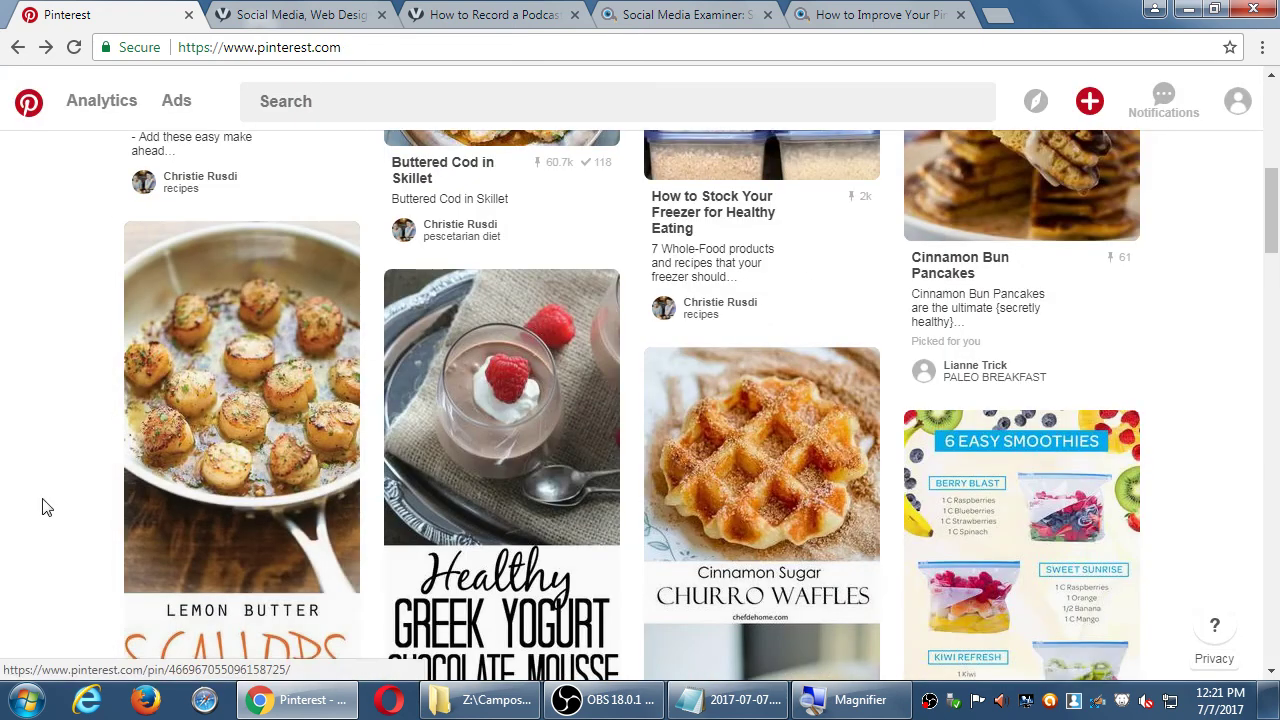
Open the Cinnamon Sugar Churro Waffles pin from the feed and examine its image and recipe details
{"action": "scroll", "coordinate": [46, 486], "scroll_direction": "down", "scroll_amount": 6}
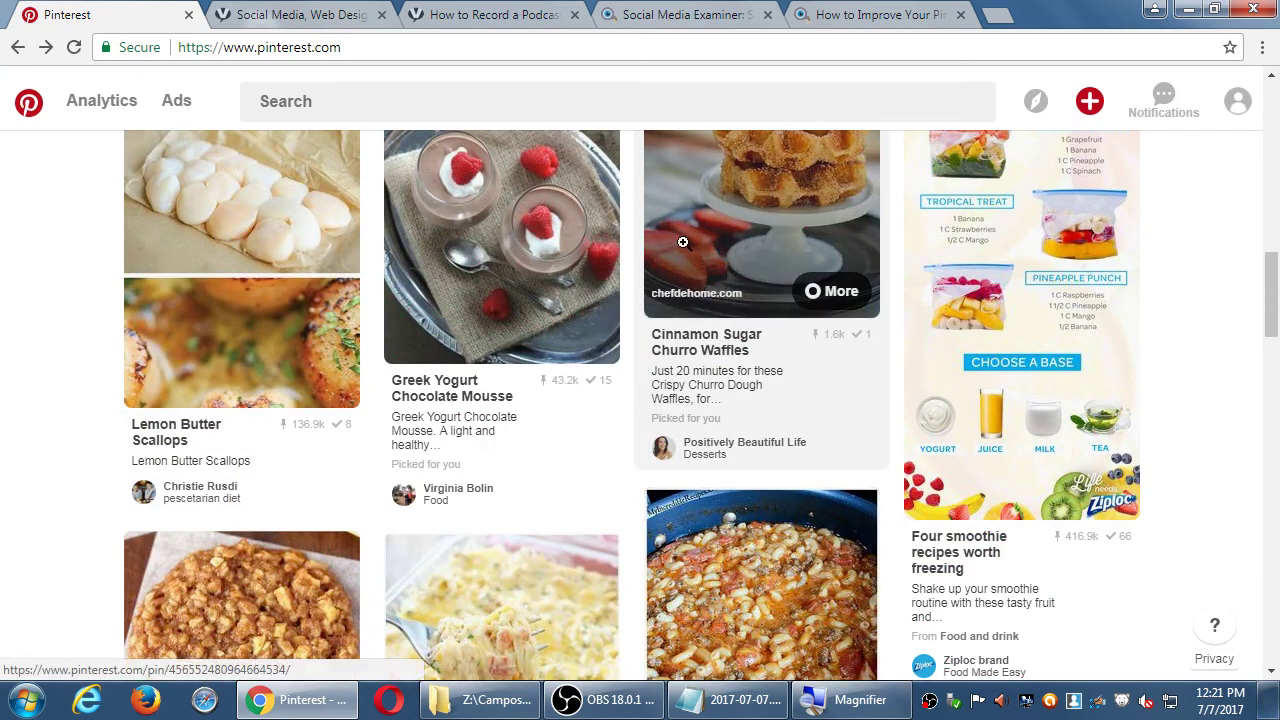
{"action": "scroll", "coordinate": [706, 300], "scroll_direction": "up", "scroll_amount": 2}
{"action": "scroll", "coordinate": [756, 290], "scroll_direction": "up", "scroll_amount": 1}
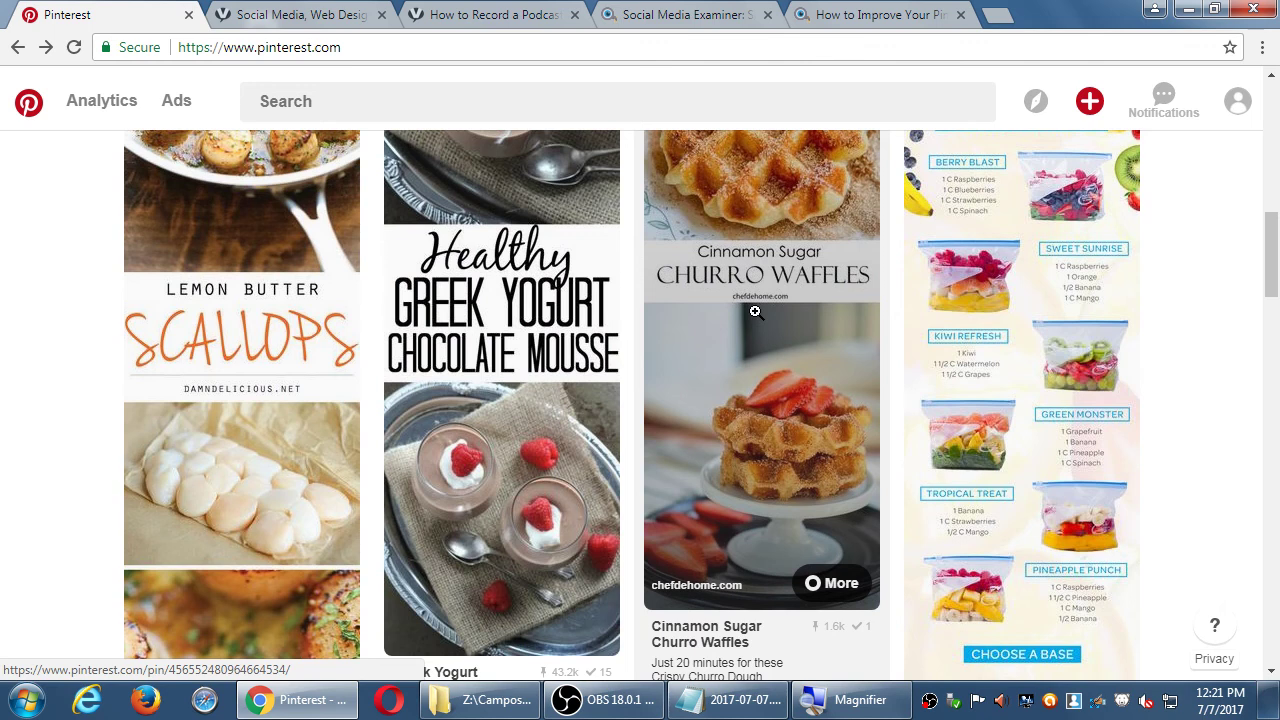
{"action": "left_click", "coordinate": [755, 311]}
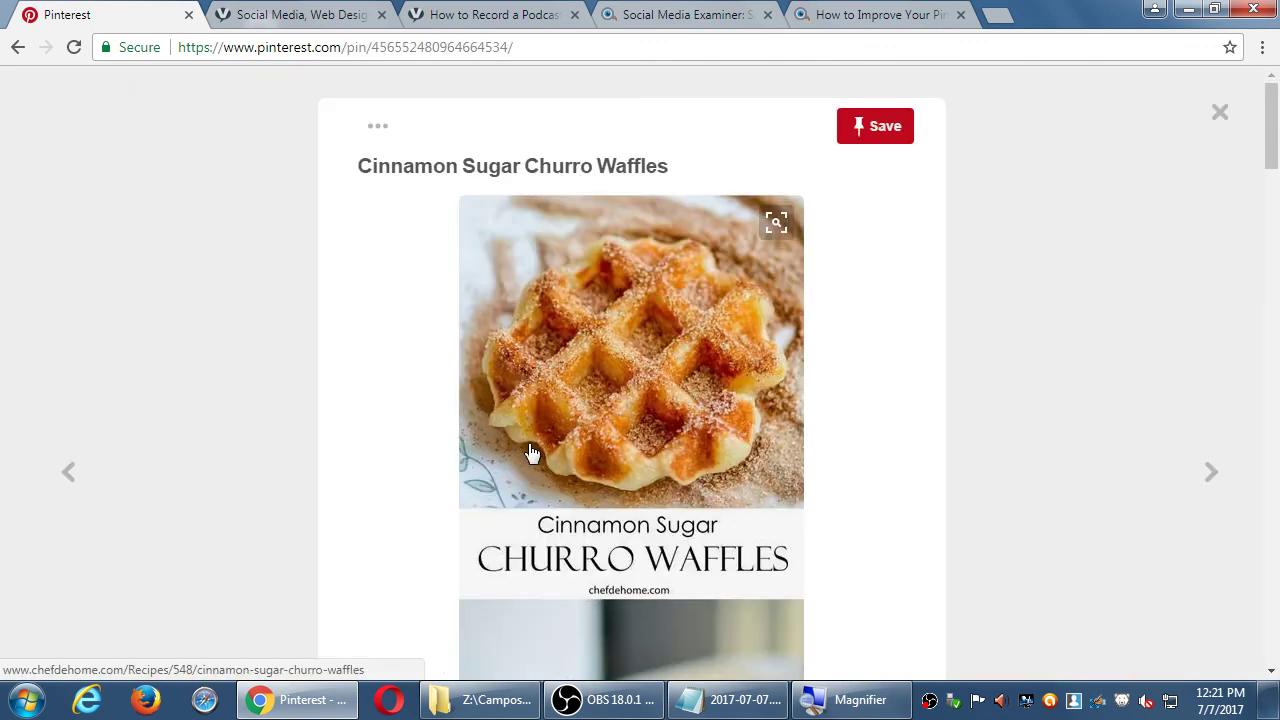
{"action": "scroll", "coordinate": [537, 451], "scroll_direction": "down", "scroll_amount": 7}
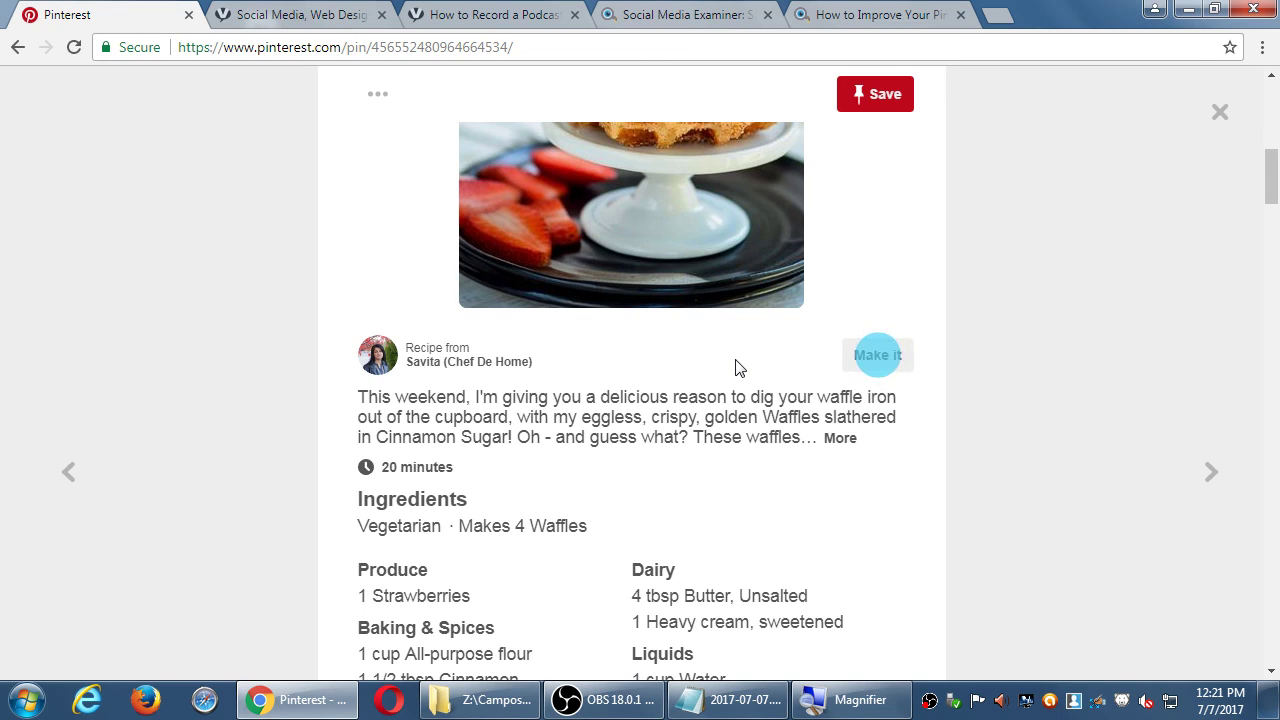
Switch to the Notepad notes and add the heading "Pinterest Interactions" with the indented entry "Like (GONE!)" below it
{"action": "left_click", "coordinate": [722, 705]}
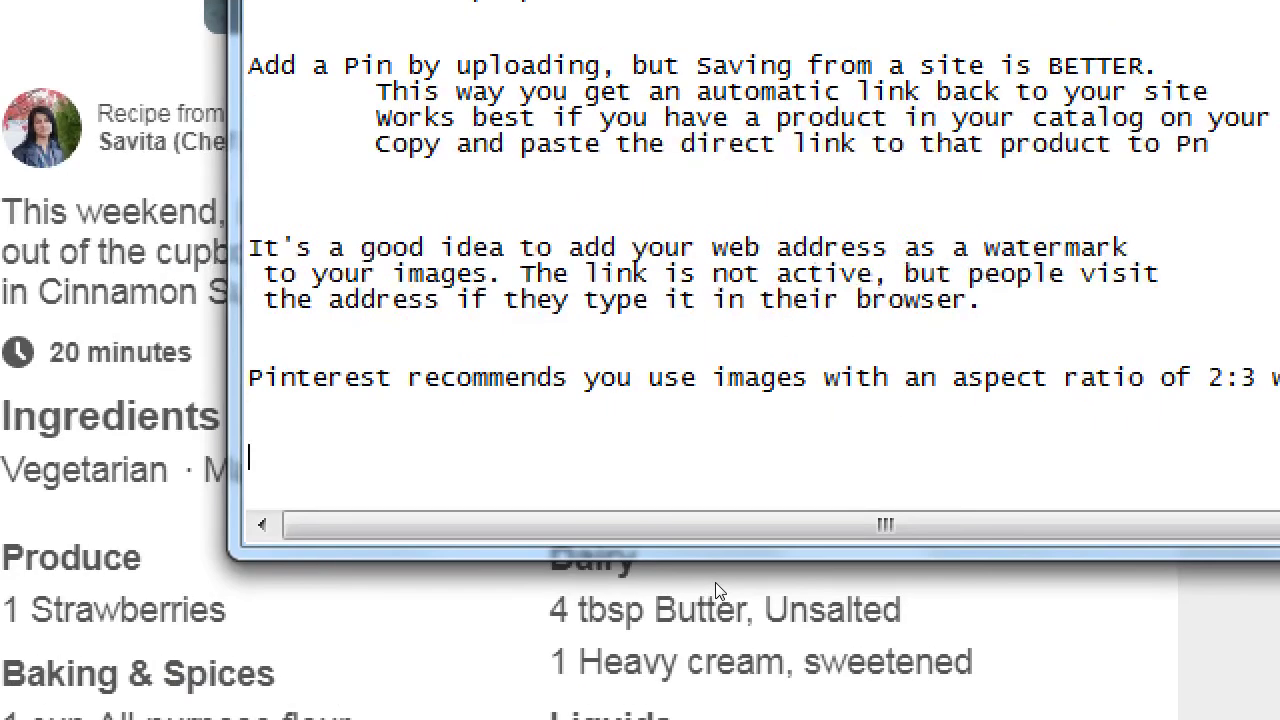
{"action": "type", "text": "Pinterest Int"}
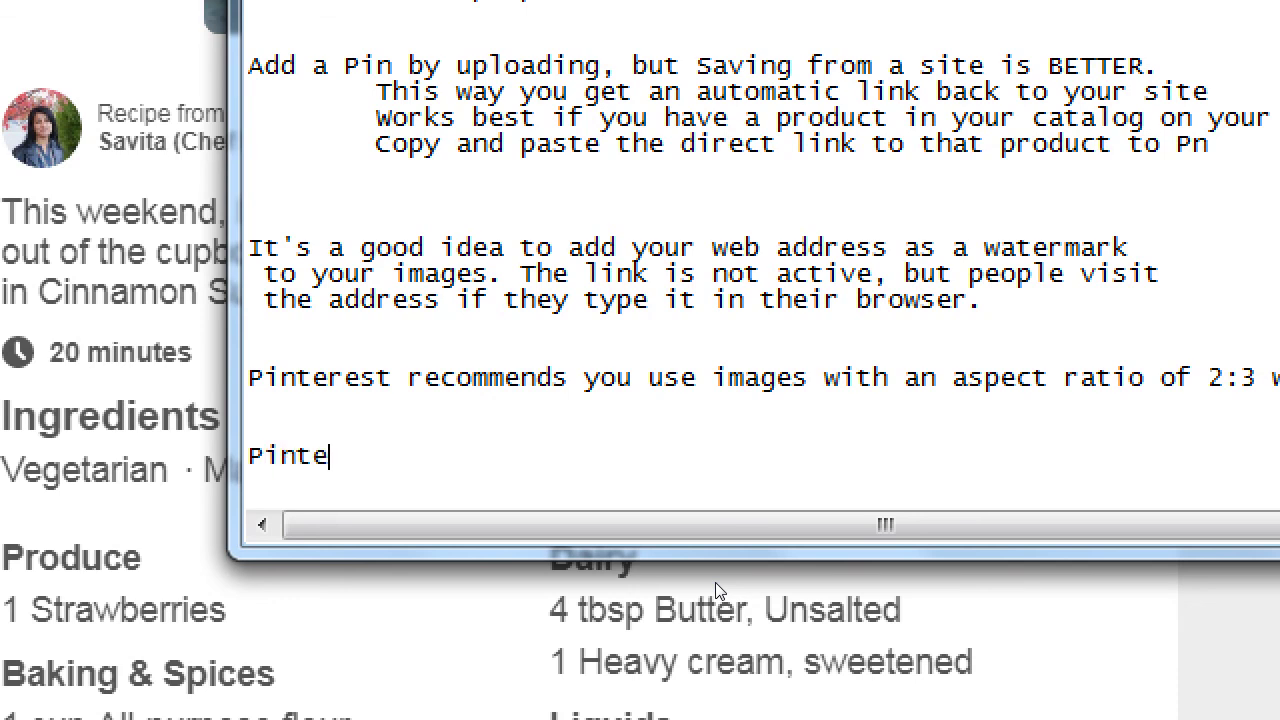
{"action": "type", "text": "era"}
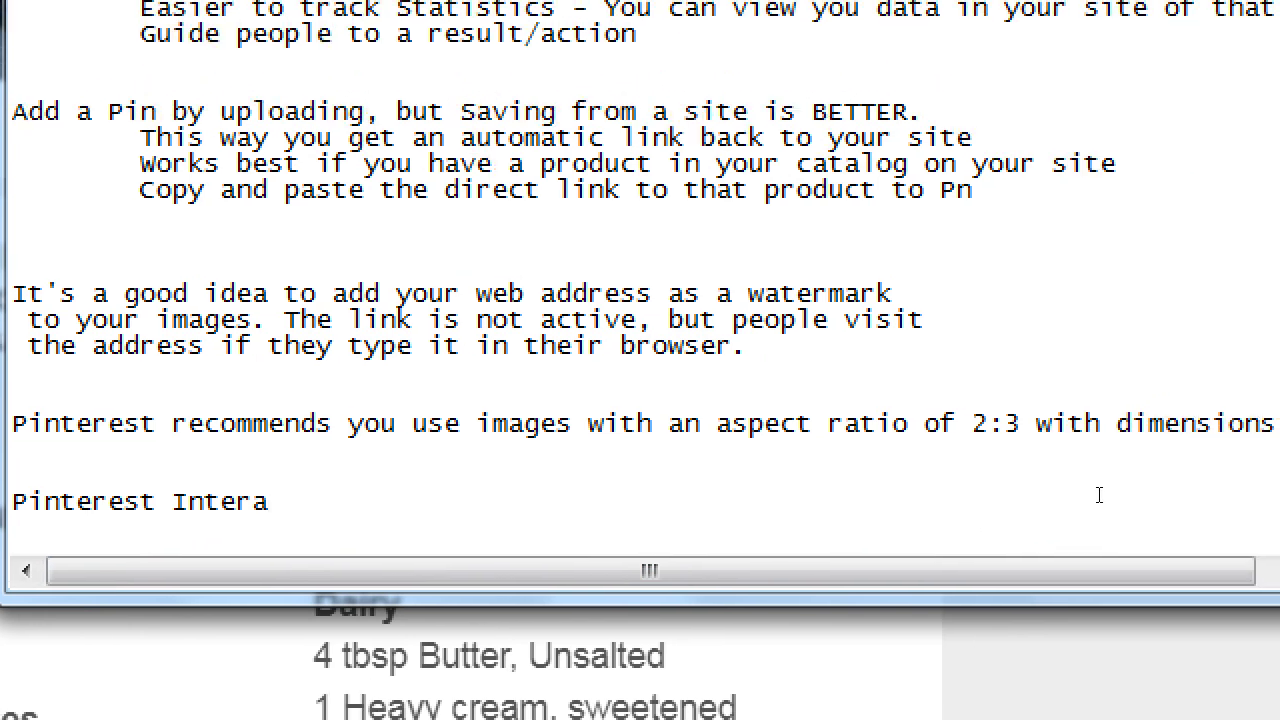
{"action": "type", "text": "ctions"}
{"action": "key", "text": "Return"}
{"action": "type", "text": "Like (GO"}
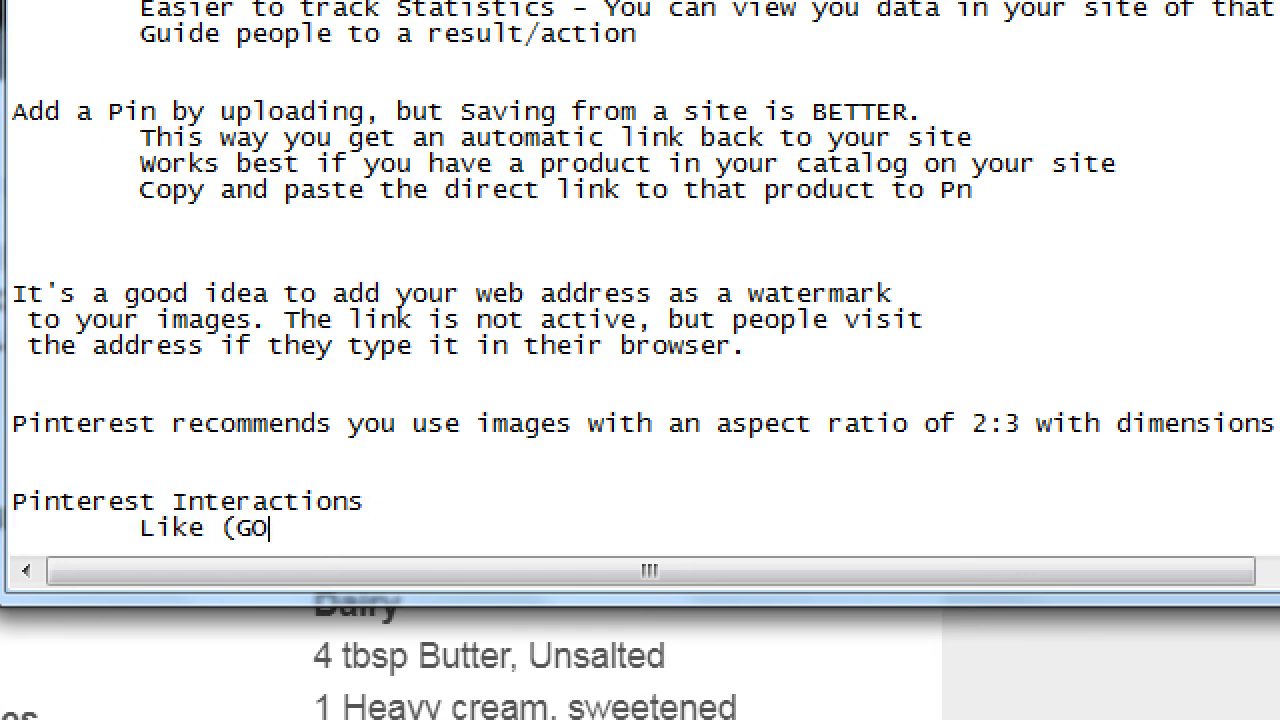
{"action": "type", "text": "NE!)"}
{"action": "key", "text": "Return"}
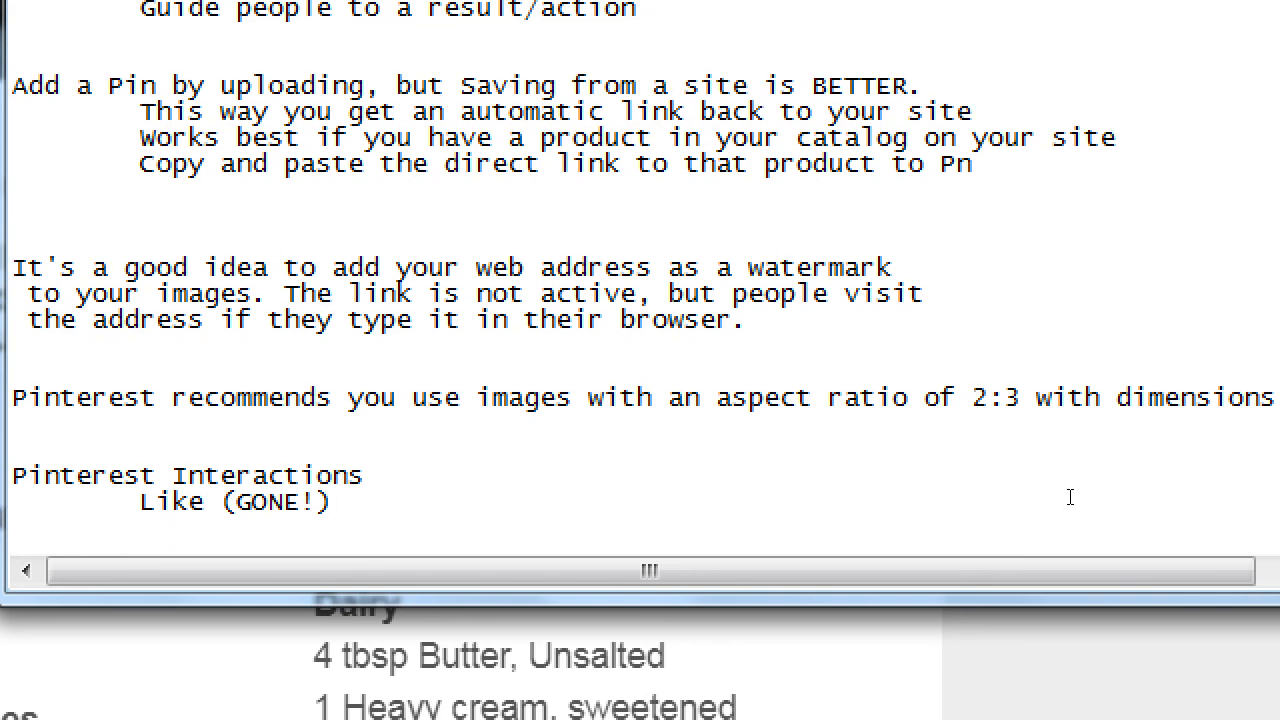
Add the indented entries "Save (ReShare)" and "Make It" to the Pinterest Interactions list
{"action": "type", "text": "Save (ReSh"}
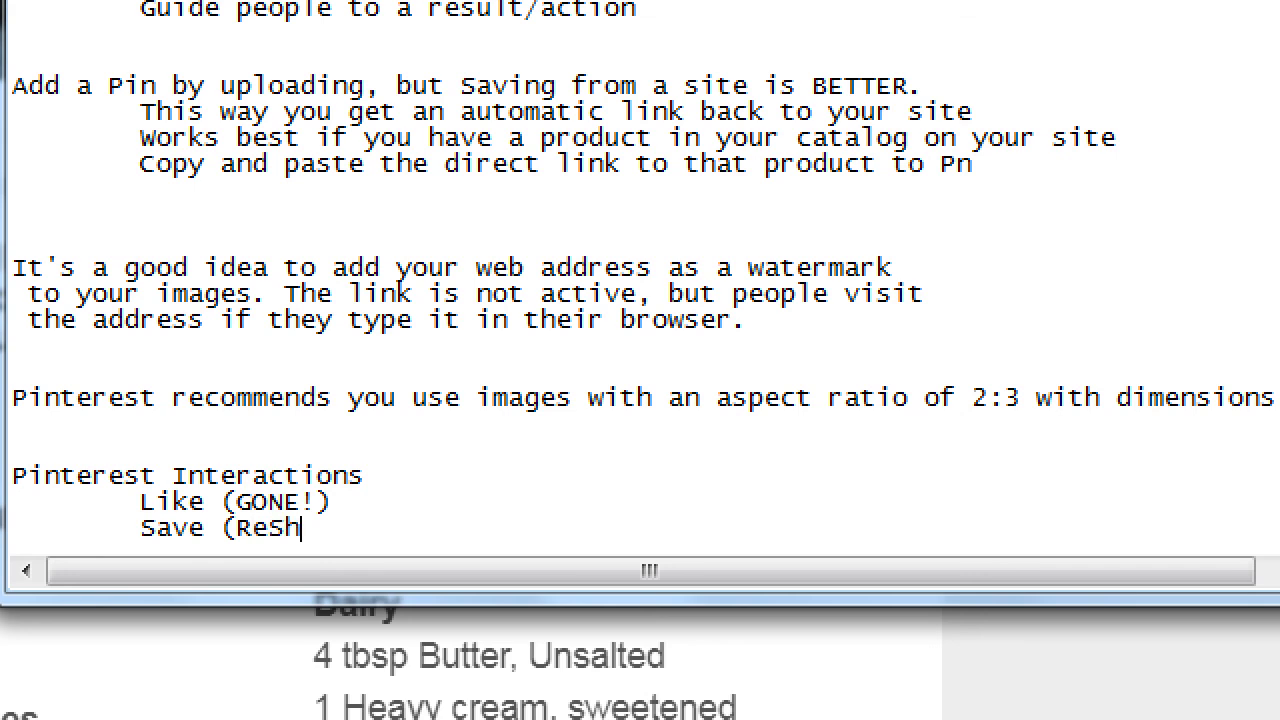
{"action": "type", "text": "are)"}
{"action": "key", "text": "Return"}
{"action": "key", "text": "Tab"}
{"action": "type", "text": "Make It"}
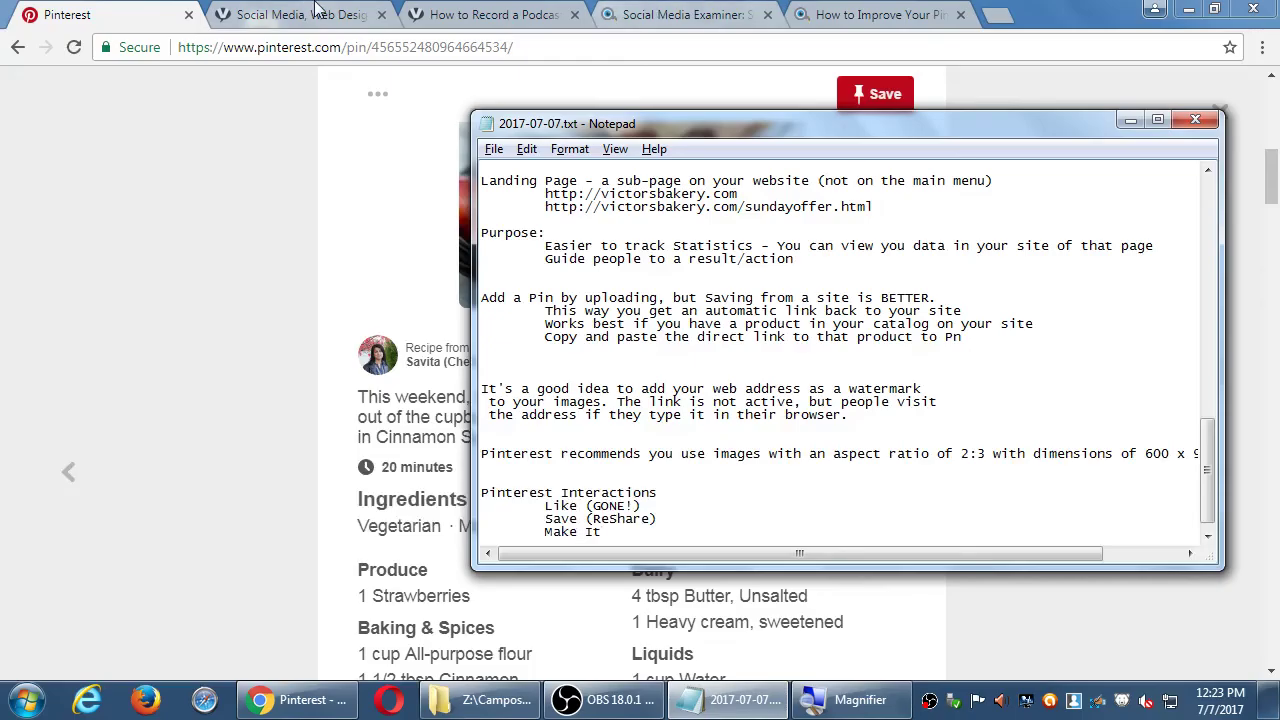
Switch to Pinterest, visit the waffle pin's source site through Make it, skim the recipe page, and return to the pin's comments area
{"action": "left_click", "coordinate": [120, 10]}
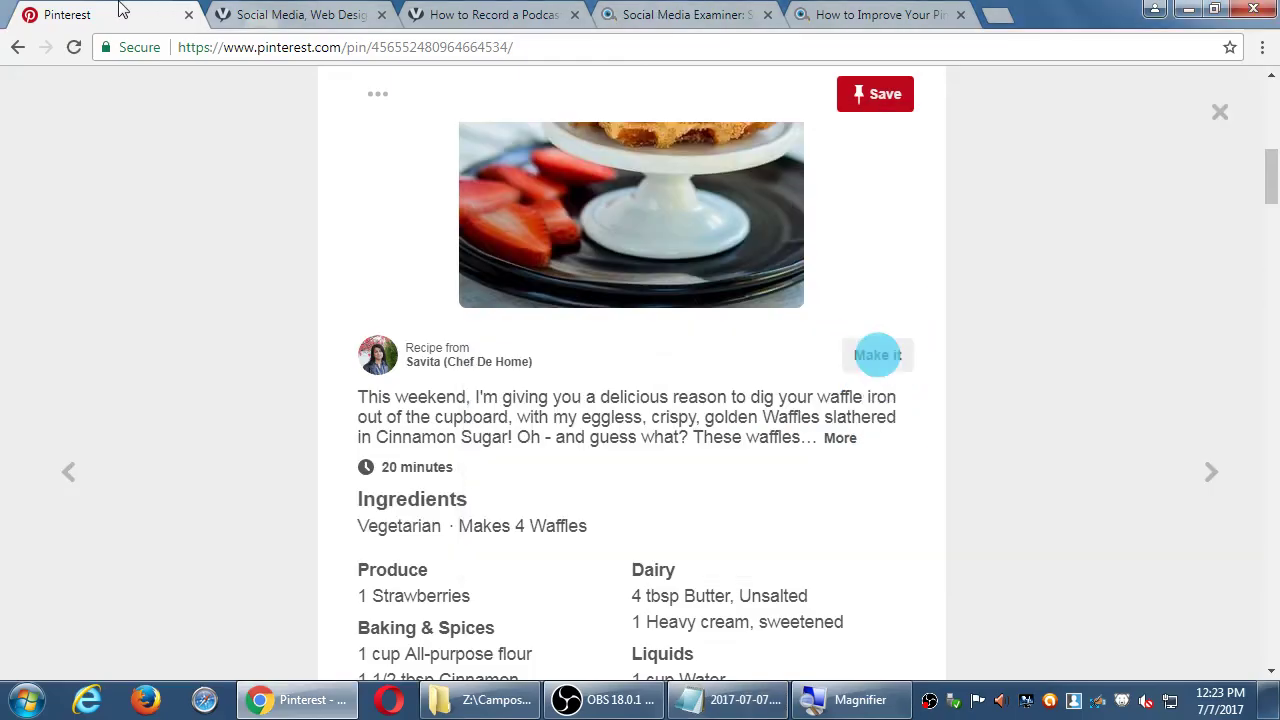
{"action": "left_click", "coordinate": [878, 355]}
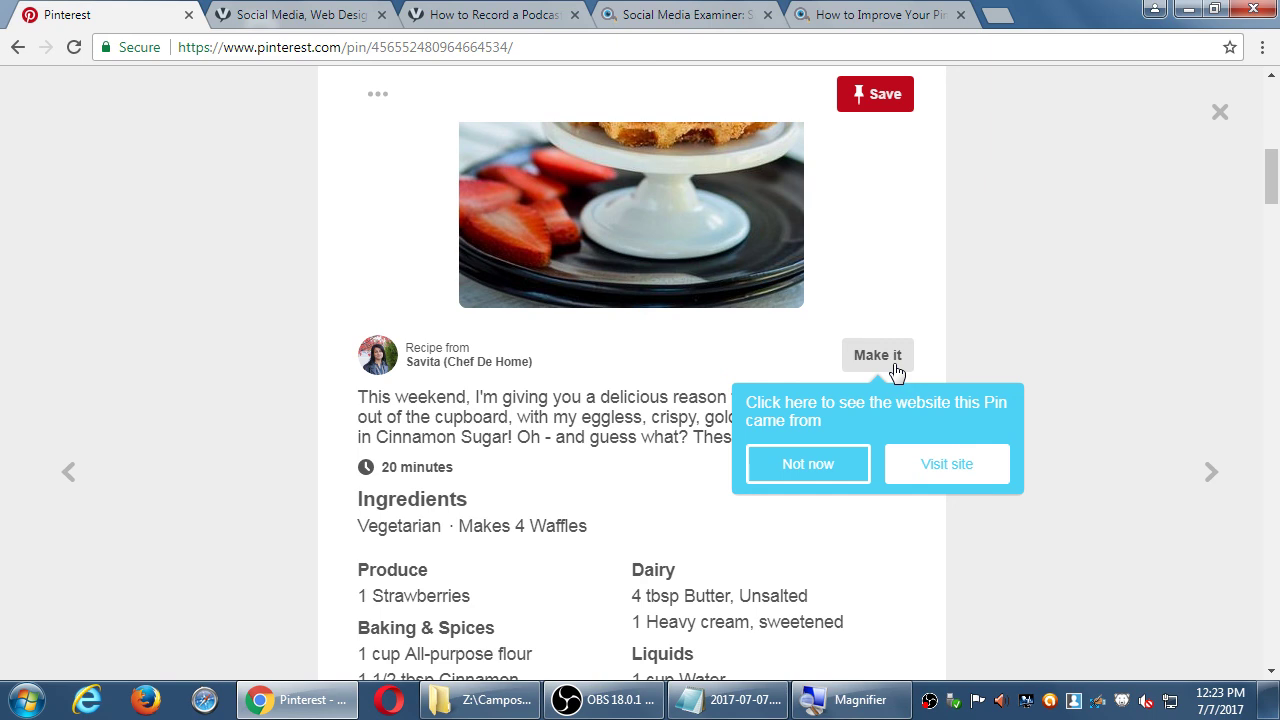
{"action": "left_click", "coordinate": [937, 464]}
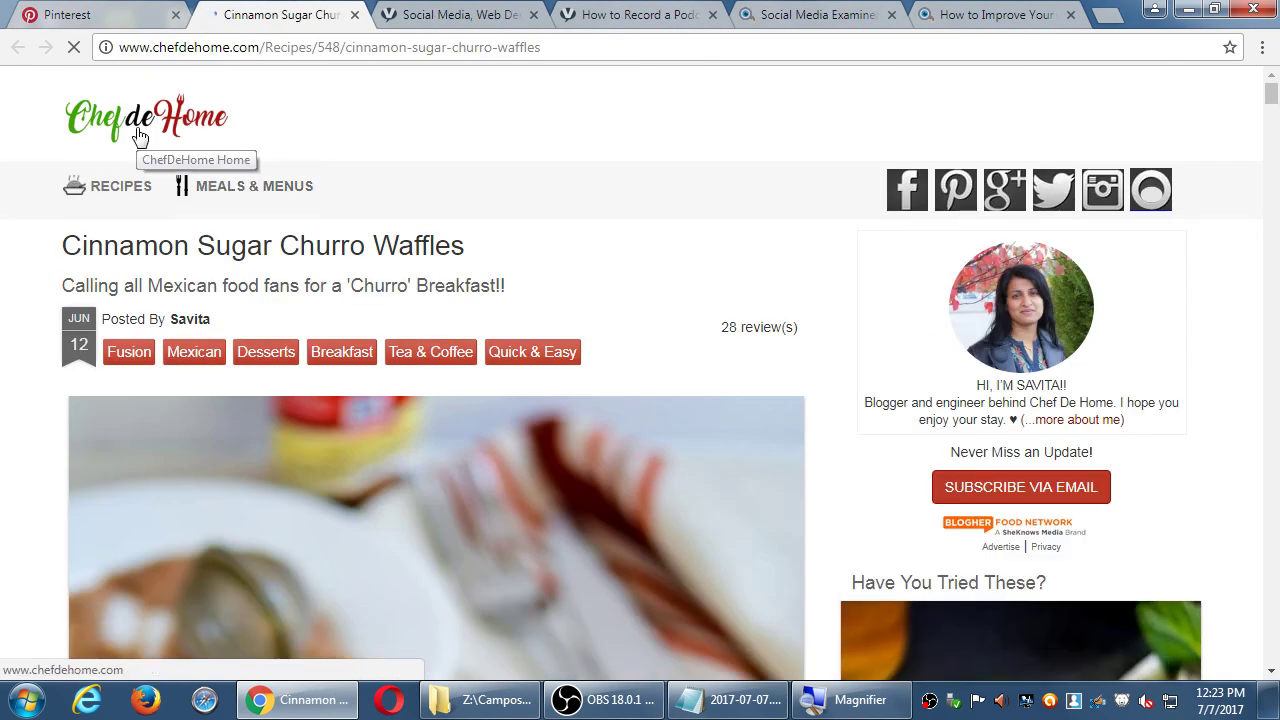
{"action": "scroll", "coordinate": [564, 189], "scroll_direction": "down", "scroll_amount": 8}
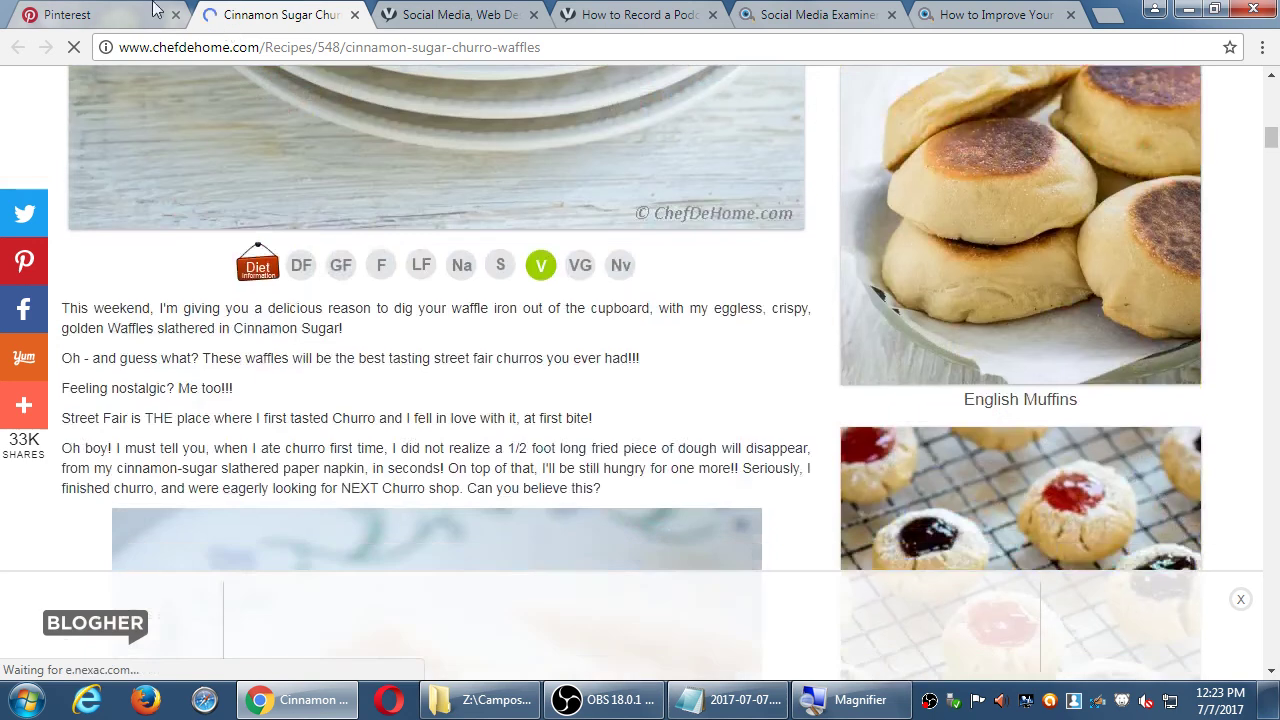
{"action": "left_click", "coordinate": [95, 15]}
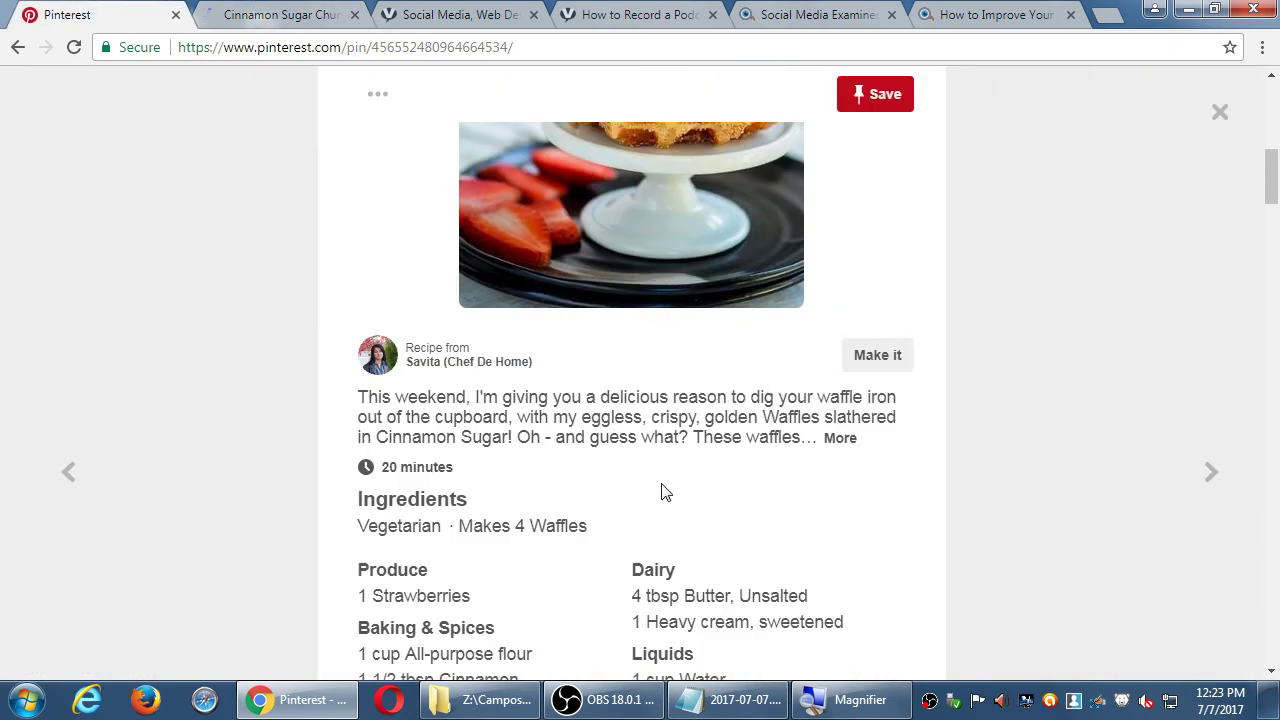
{"action": "scroll", "coordinate": [674, 495], "scroll_direction": "down", "scroll_amount": 4}
{"action": "scroll", "coordinate": [674, 492], "scroll_direction": "up", "scroll_amount": 1}
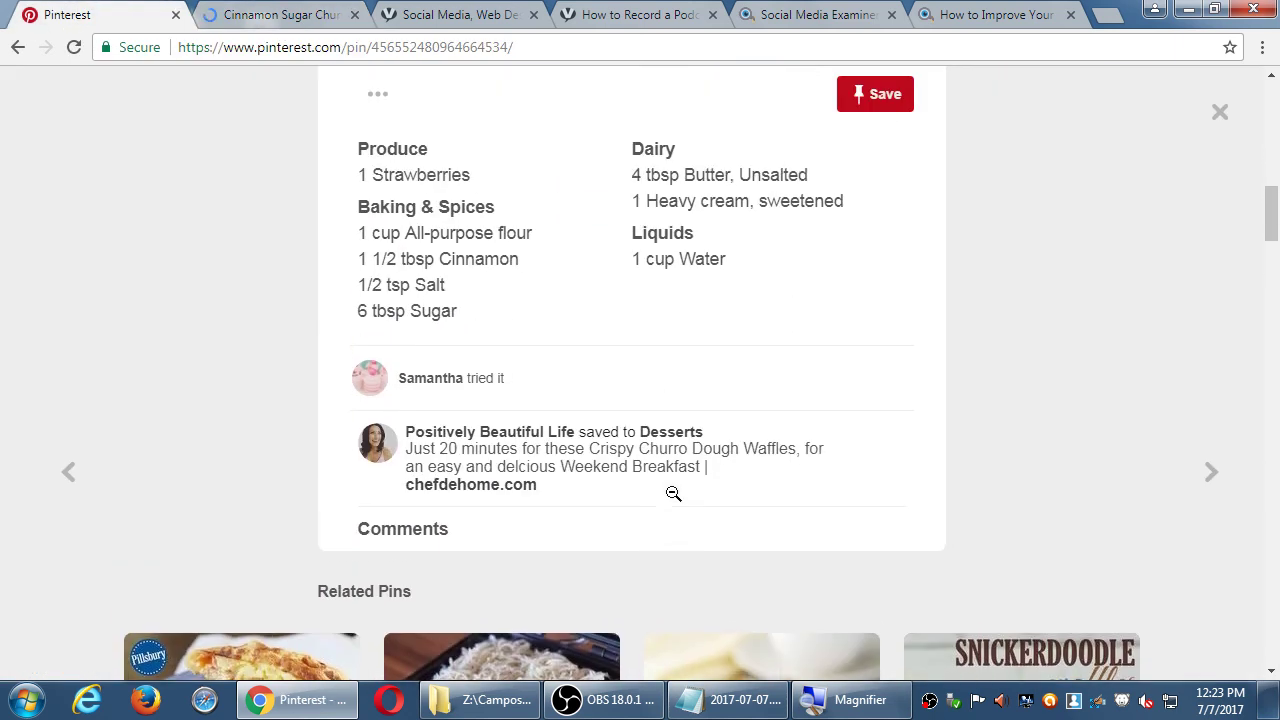
In the Notepad notes, append "(Follow link)" to the Make It entry and add an indented "Comment" entry below it
{"action": "left_click", "coordinate": [731, 700]}
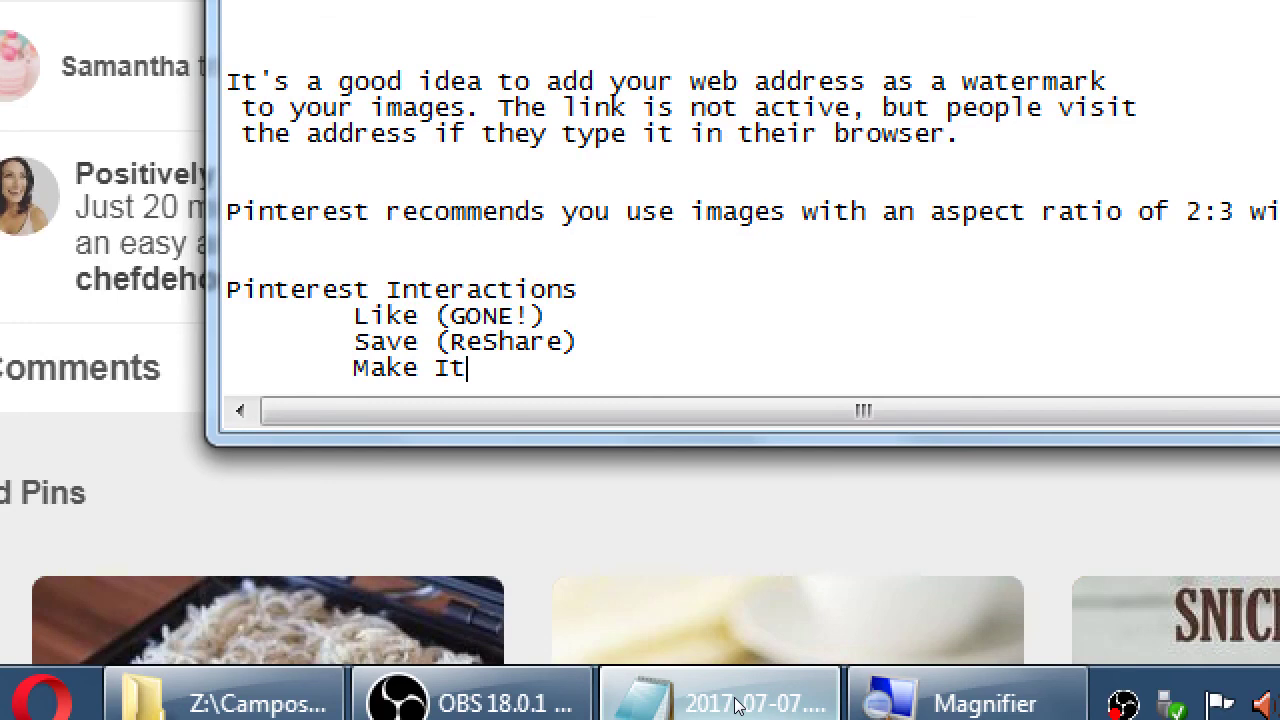
{"action": "type", "text": "(Follow link)"}
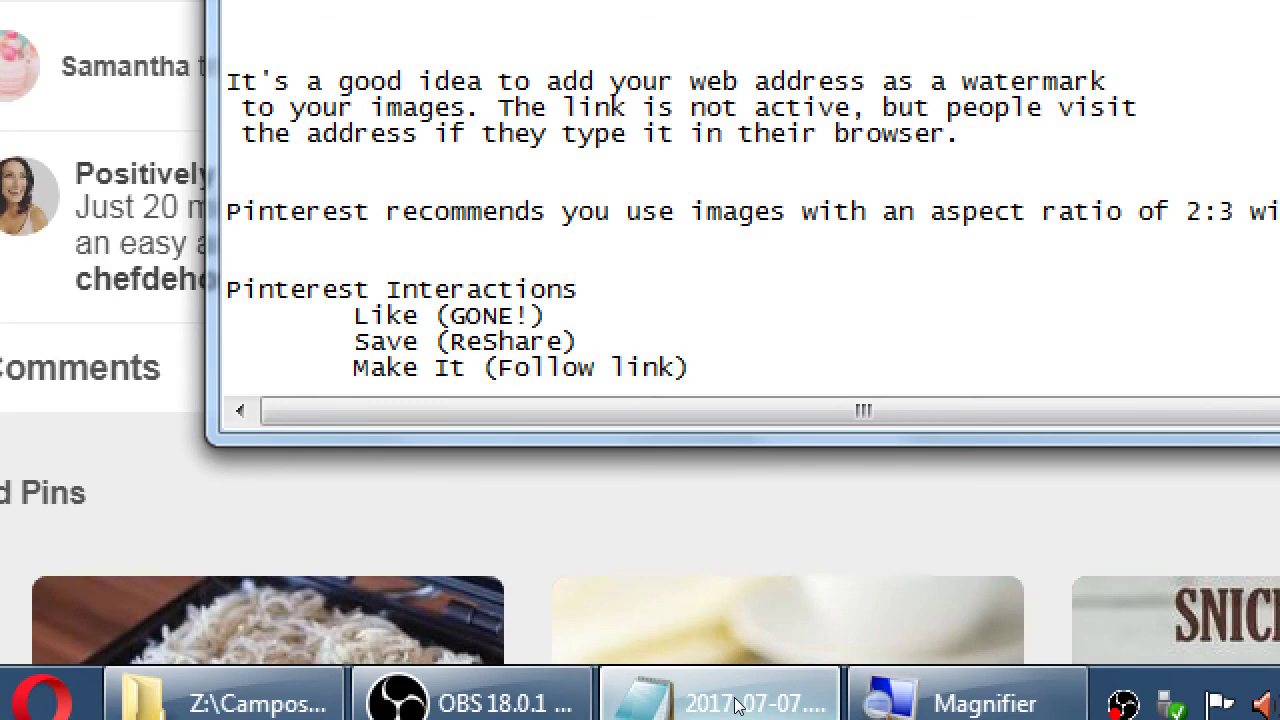
{"action": "key", "text": "Return"}
{"action": "key", "text": "Tab"}
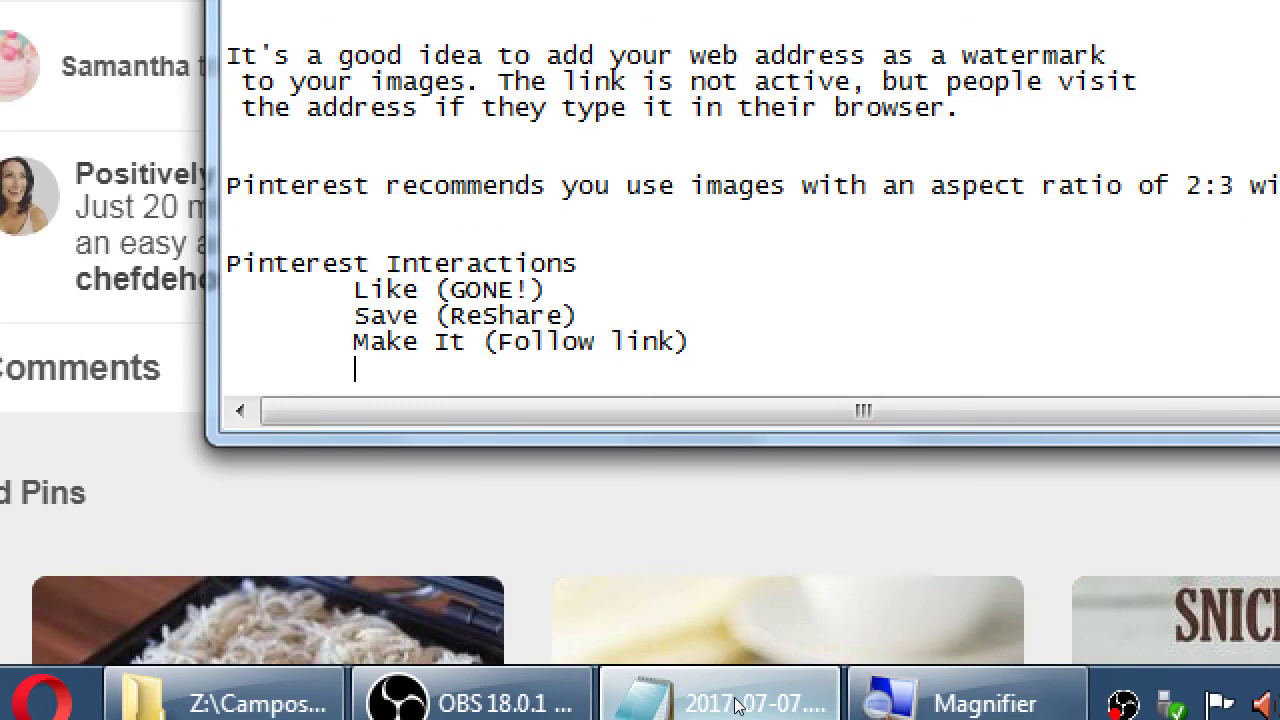
{"action": "type", "text": "Comment"}
{"action": "key", "text": "Return"}
{"action": "key", "text": "Tab"}
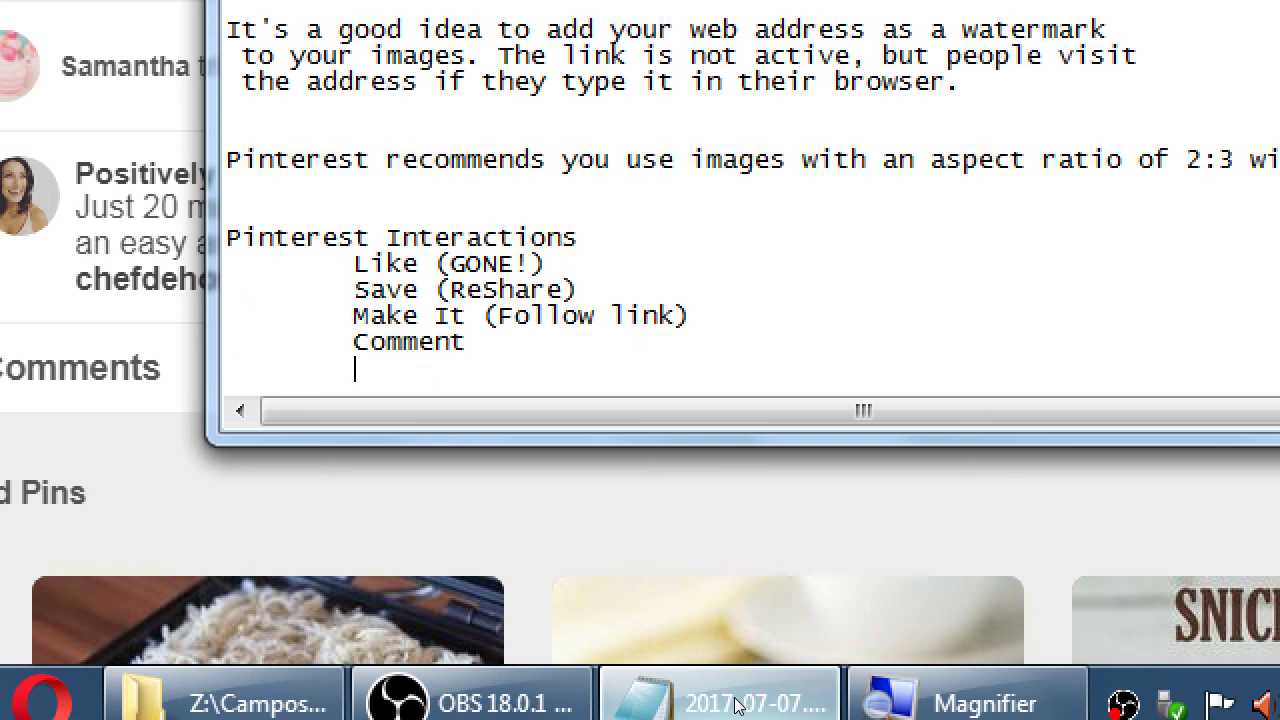
Add the entry "Follow (Follow whole account or individual boards)" below Comment
{"action": "type", "text": "Follow (Foil"}
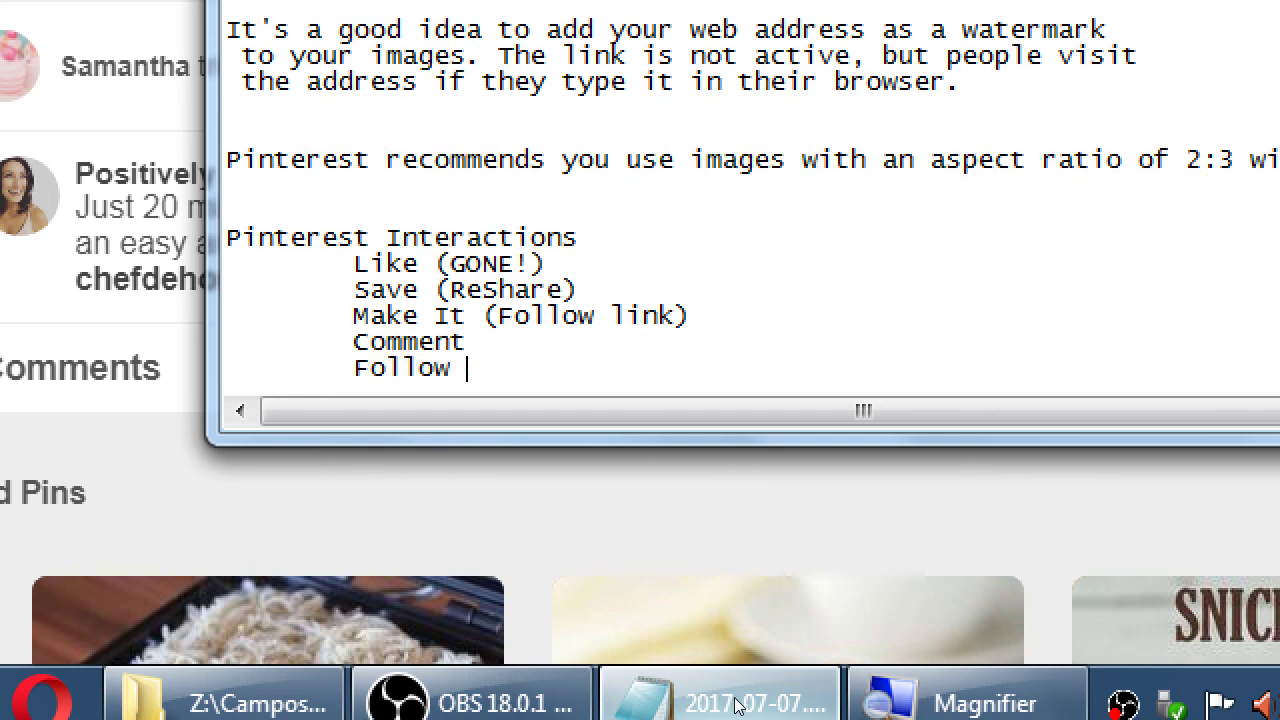
{"action": "key", "text": "BackSpace"}
{"action": "key", "text": "BackSpace"}
{"action": "type", "text": "llow "}
{"action": "type", "text": "whole ac"}
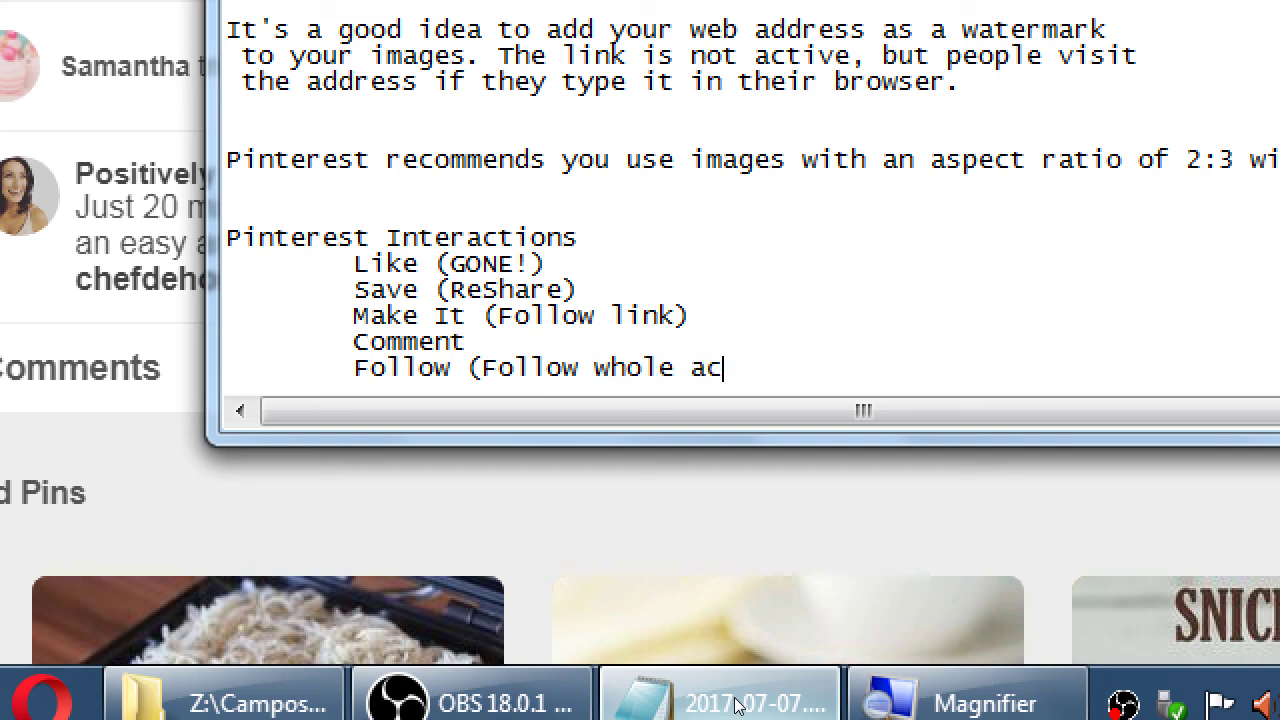
{"action": "type", "text": "count or indivi"}
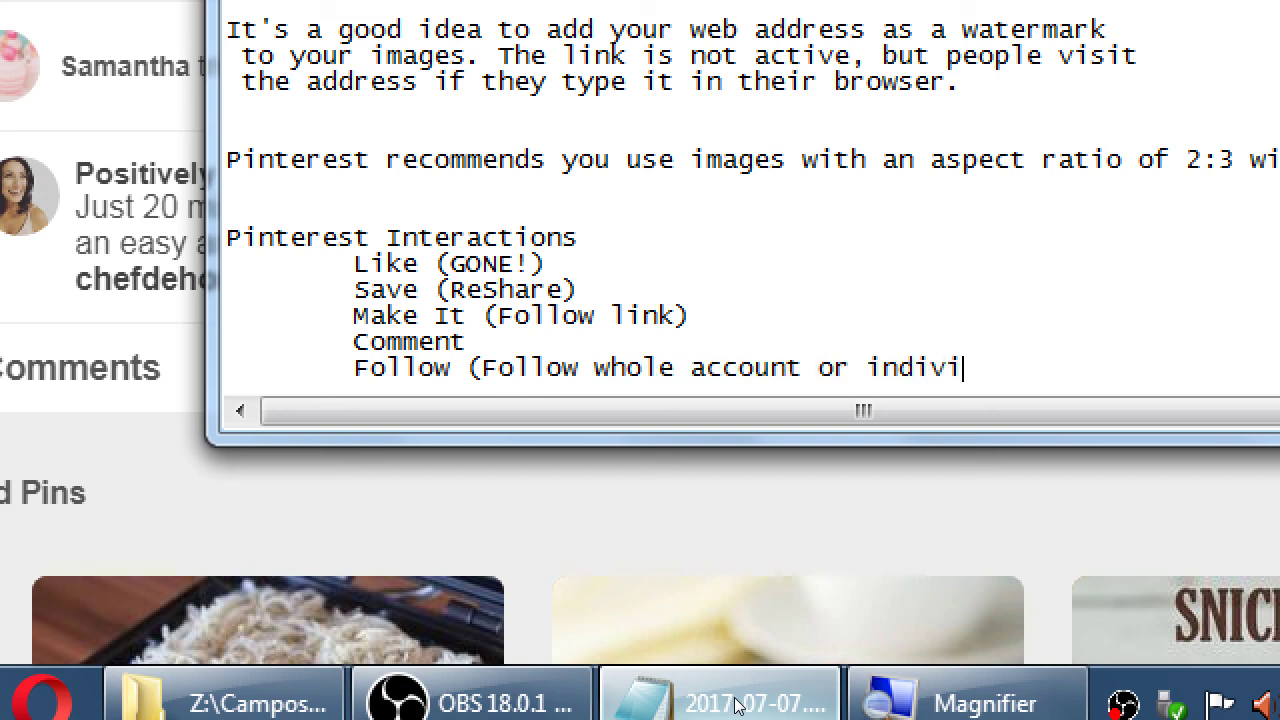
{"action": "type", "text": "dual boards)"}
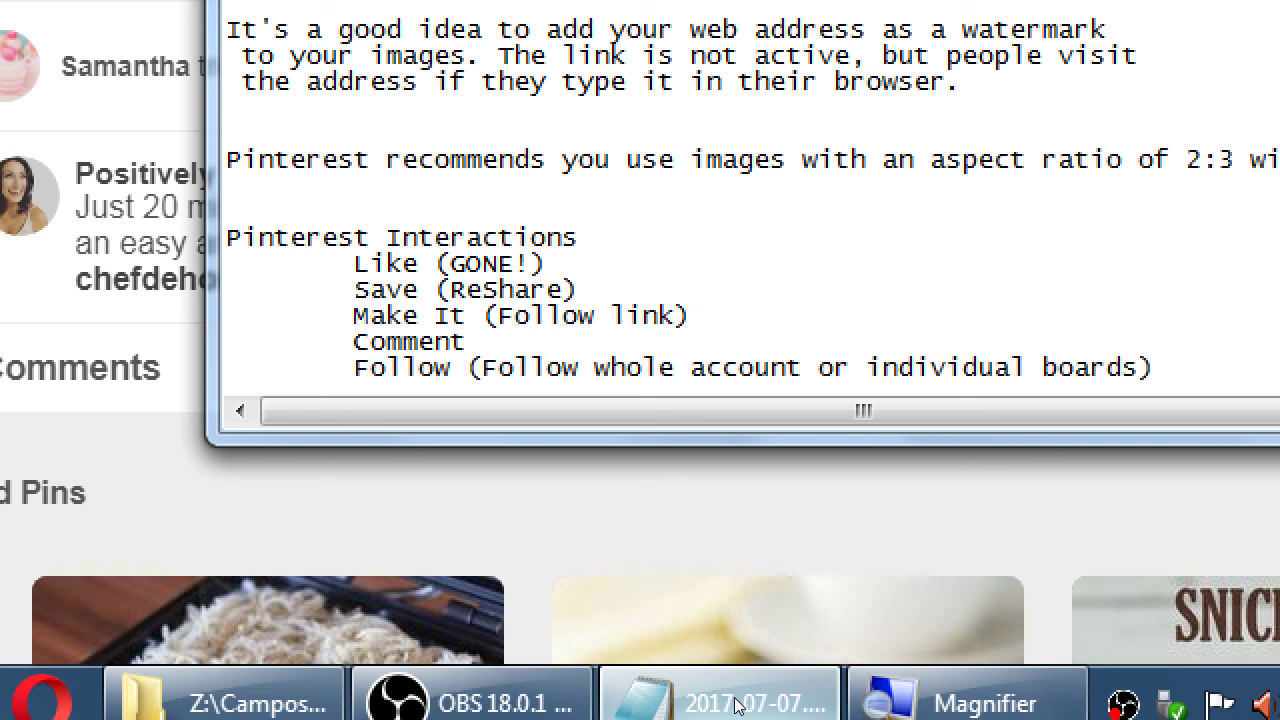
Append "(Add to the conversation)" to the Comment entry and place the insertion point on a blank line below the list
{"action": "key", "text": "Up"}
{"action": "type", "text": "A"}
{"action": "key", "text": "BackSpace"}
{"action": "type", "text": "(Add to the"}
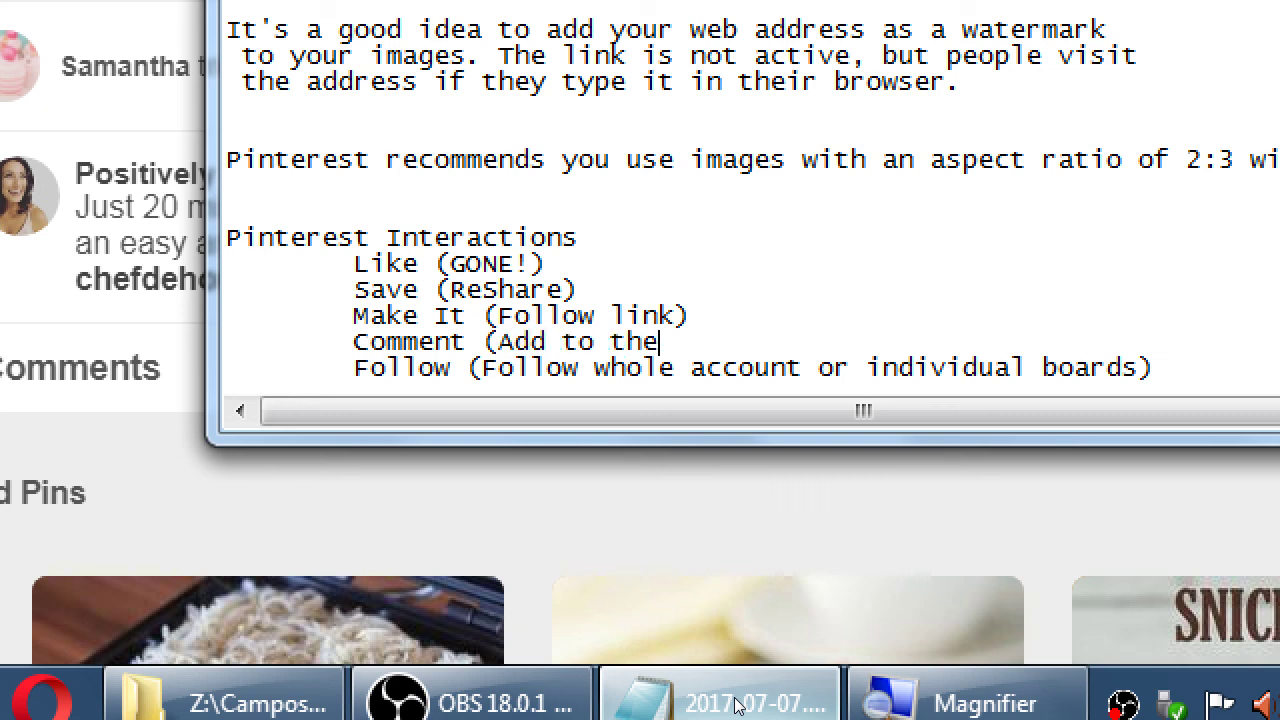
{"action": "type", "text": " conversation)("}
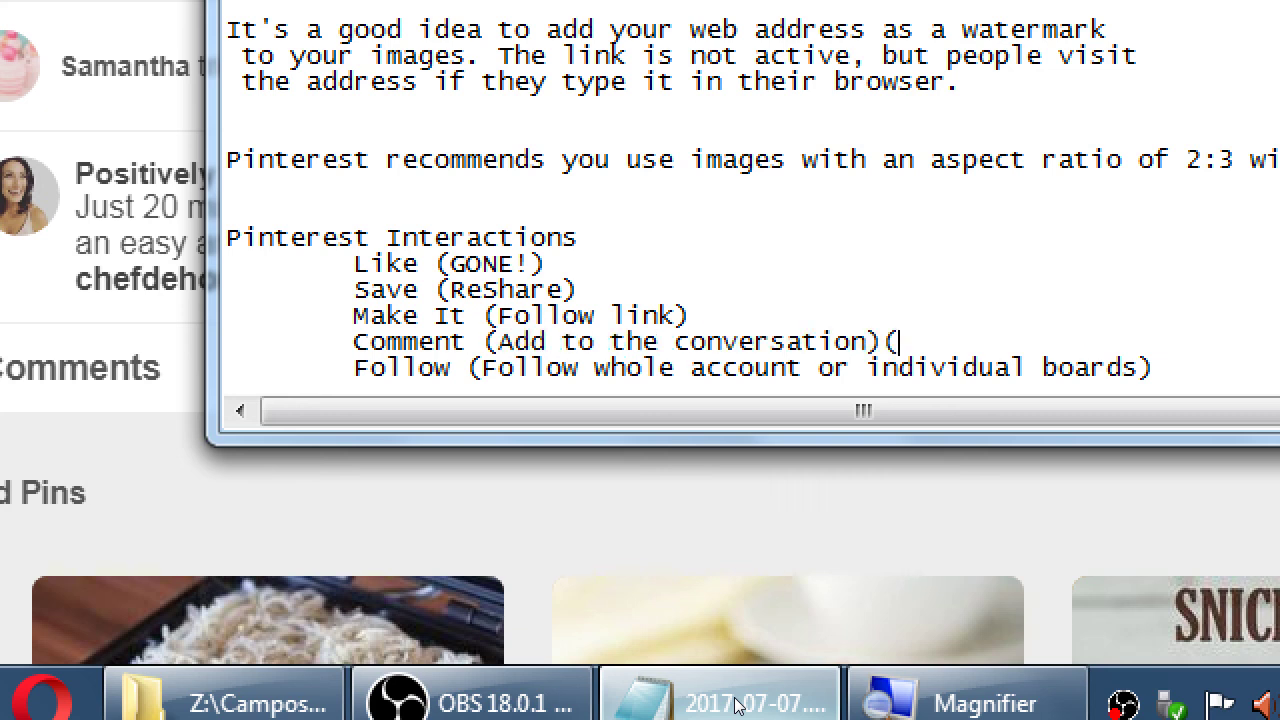
{"action": "key", "text": "BackSpace"}
{"action": "key", "text": "Down"}
{"action": "key", "text": "Down"}
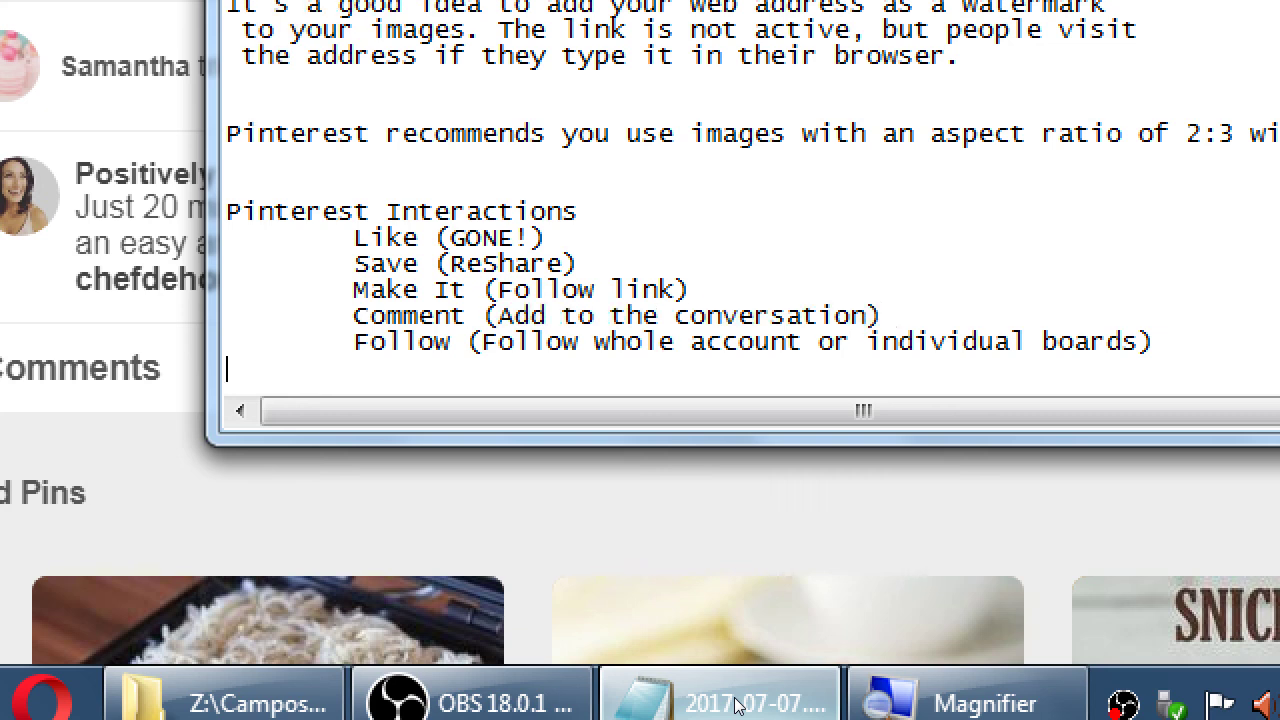
Review the Pinterest Interactions list by highlighting the Follow, Comment, Make It, Like and Save entries, and return below the list
{"action": "key", "text": "Up"}
{"action": "key", "text": "shift+End"}
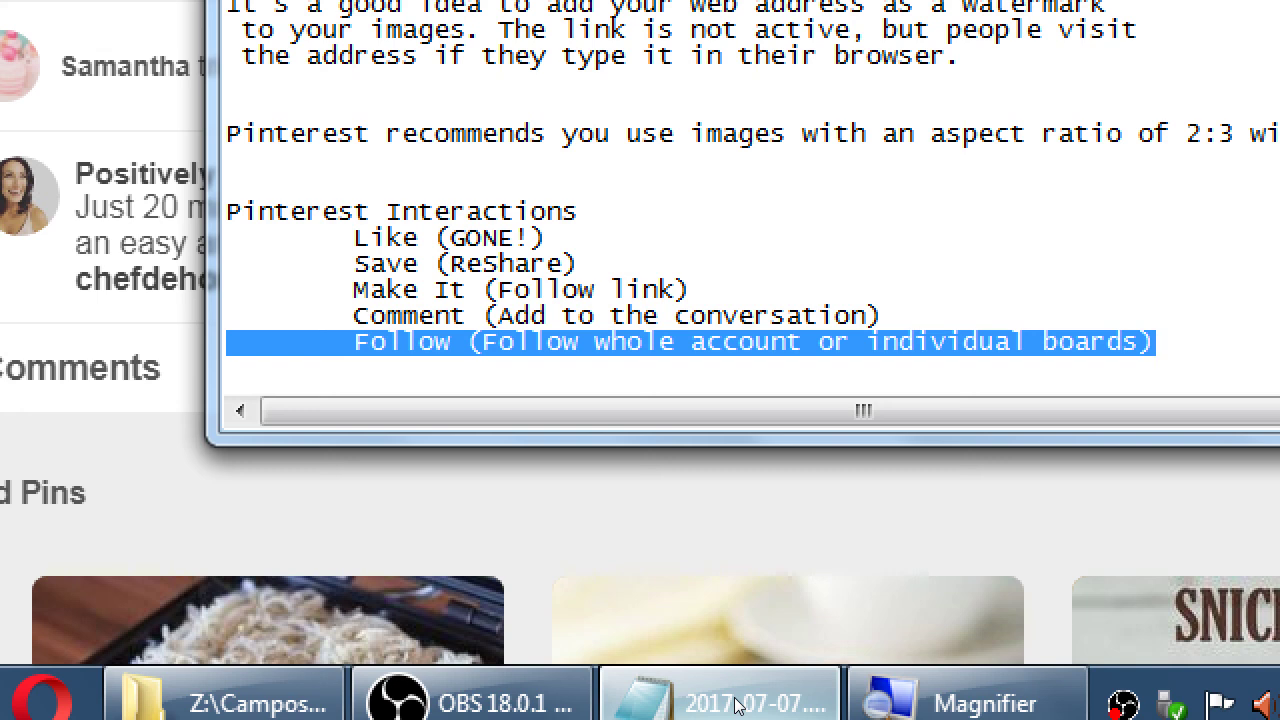
{"action": "key", "text": "Up"}
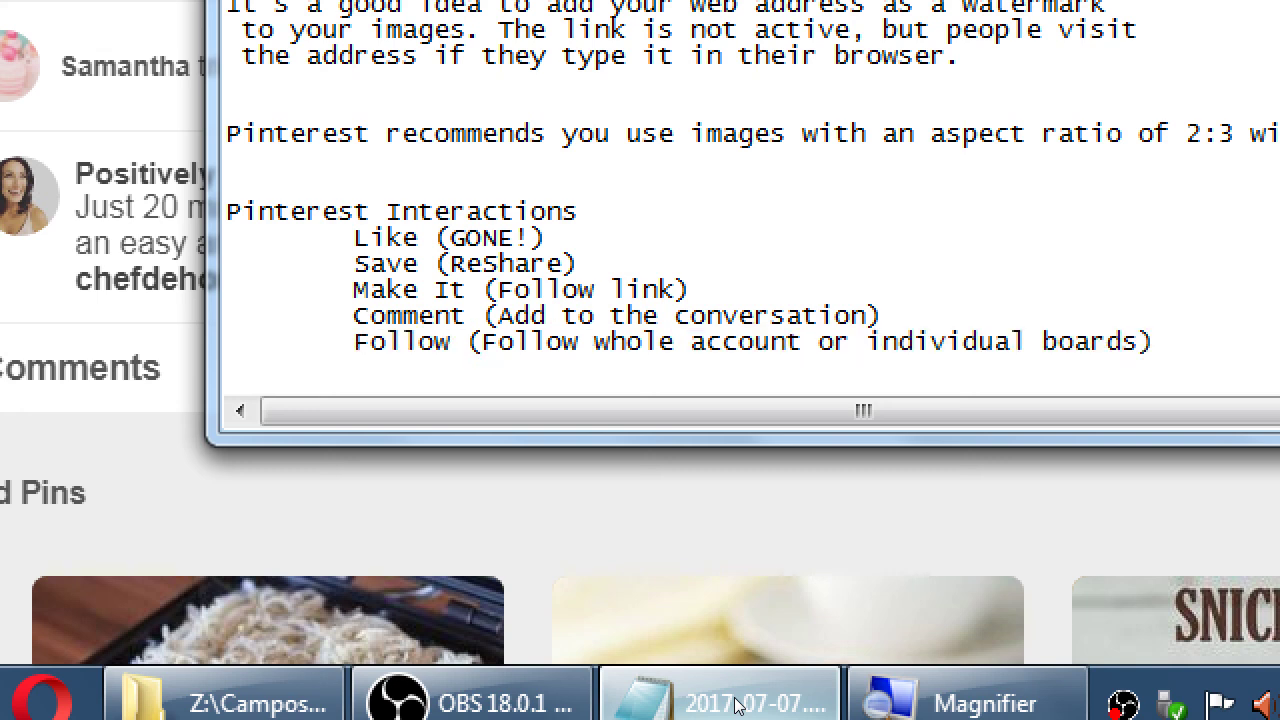
{"action": "key", "text": "shift+Home"}
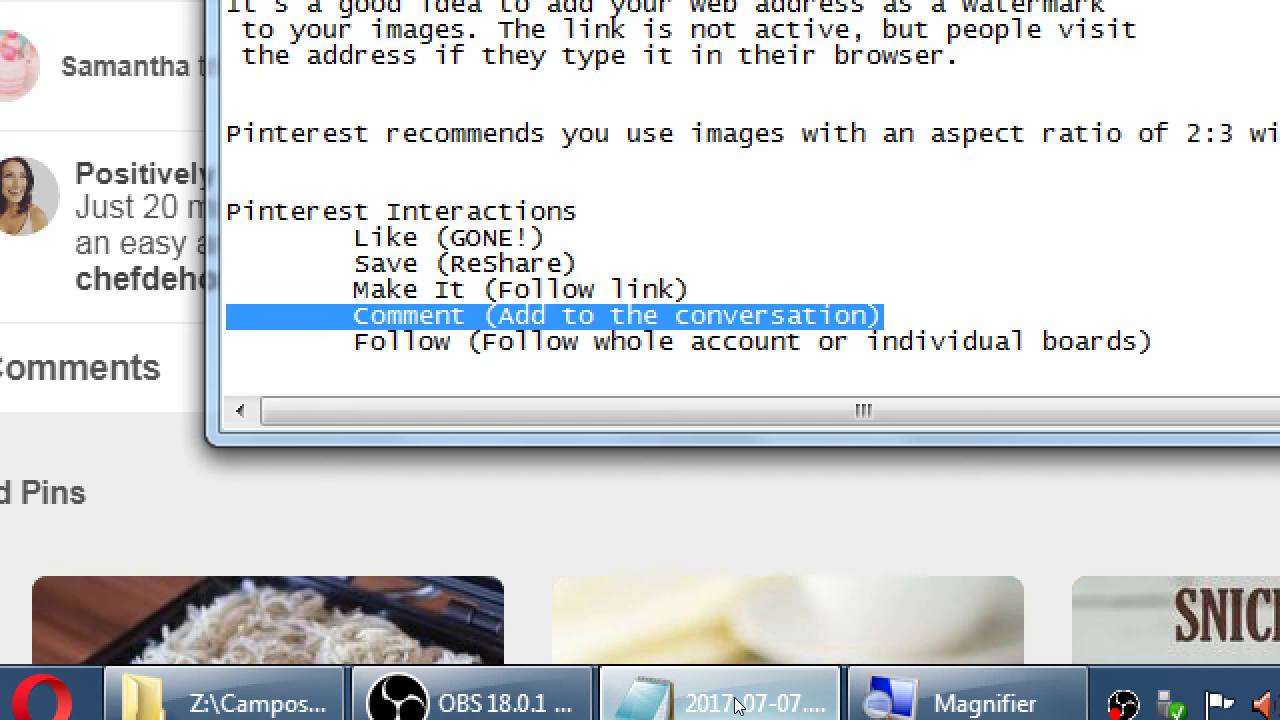
{"action": "key", "text": "Up"}
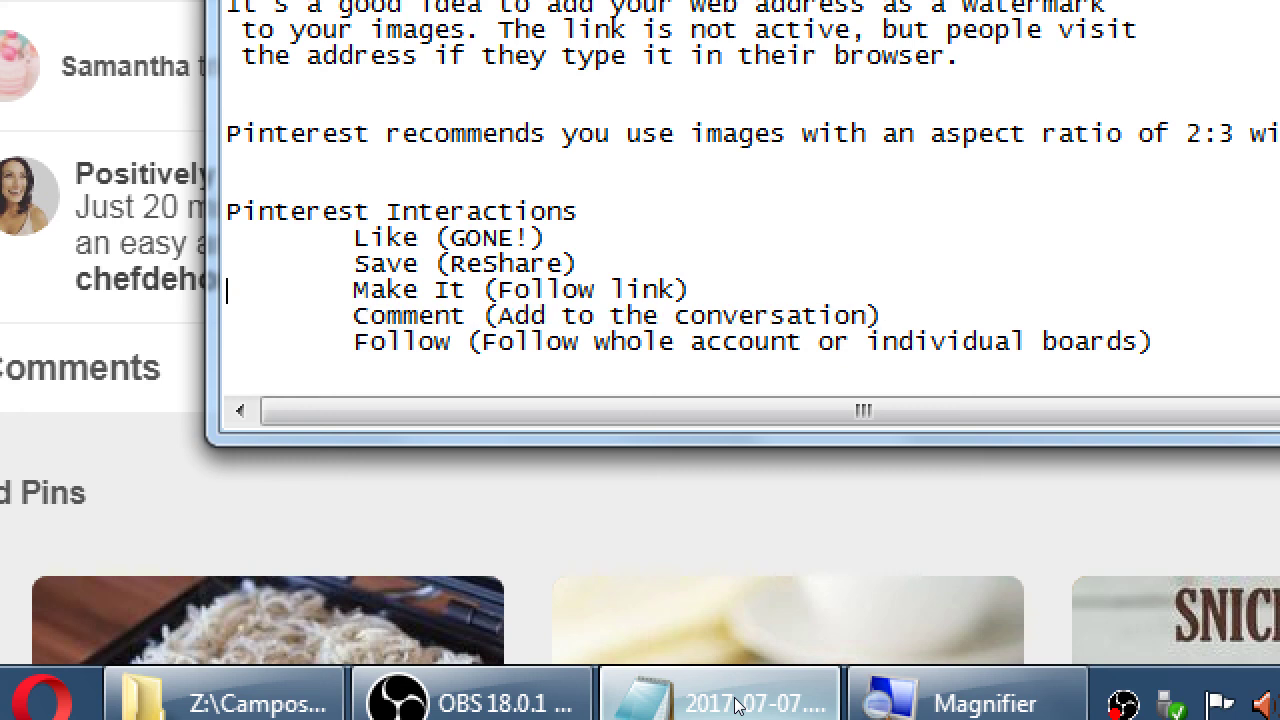
{"action": "key", "text": "shift+End"}
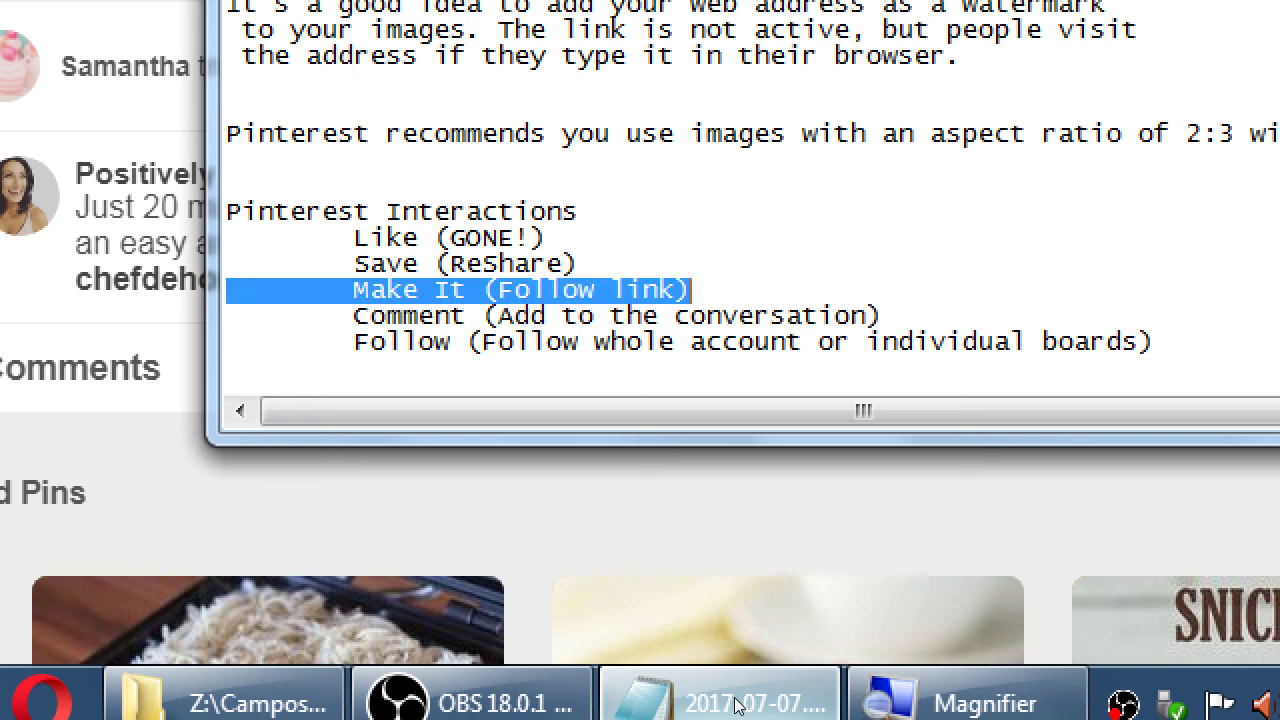
{"action": "key", "text": "Up"}
{"action": "key", "text": "Up"}
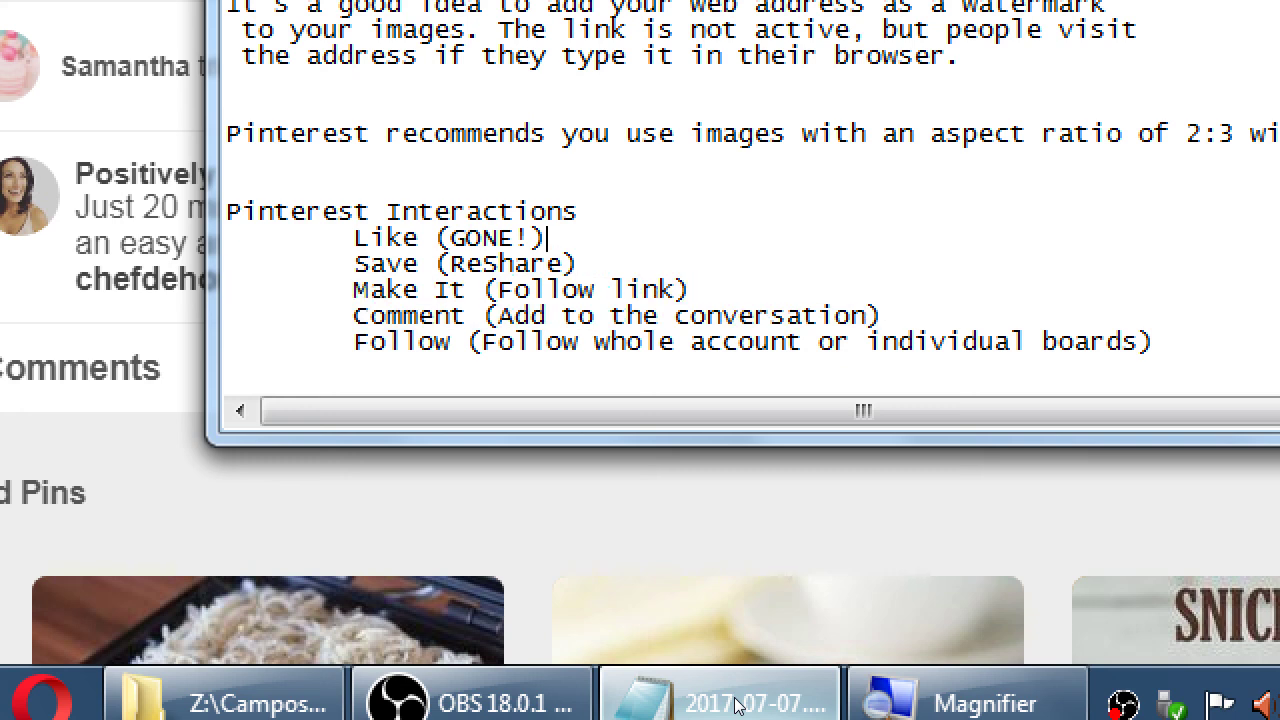
{"action": "key", "text": "shift+Home"}
{"action": "key", "text": "End"}
{"action": "key", "text": "Down"}
{"action": "key", "text": "Down"}
{"action": "key", "text": "End"}
{"action": "key", "text": "shift+Home"}
{"action": "key", "text": "shift+Up"}
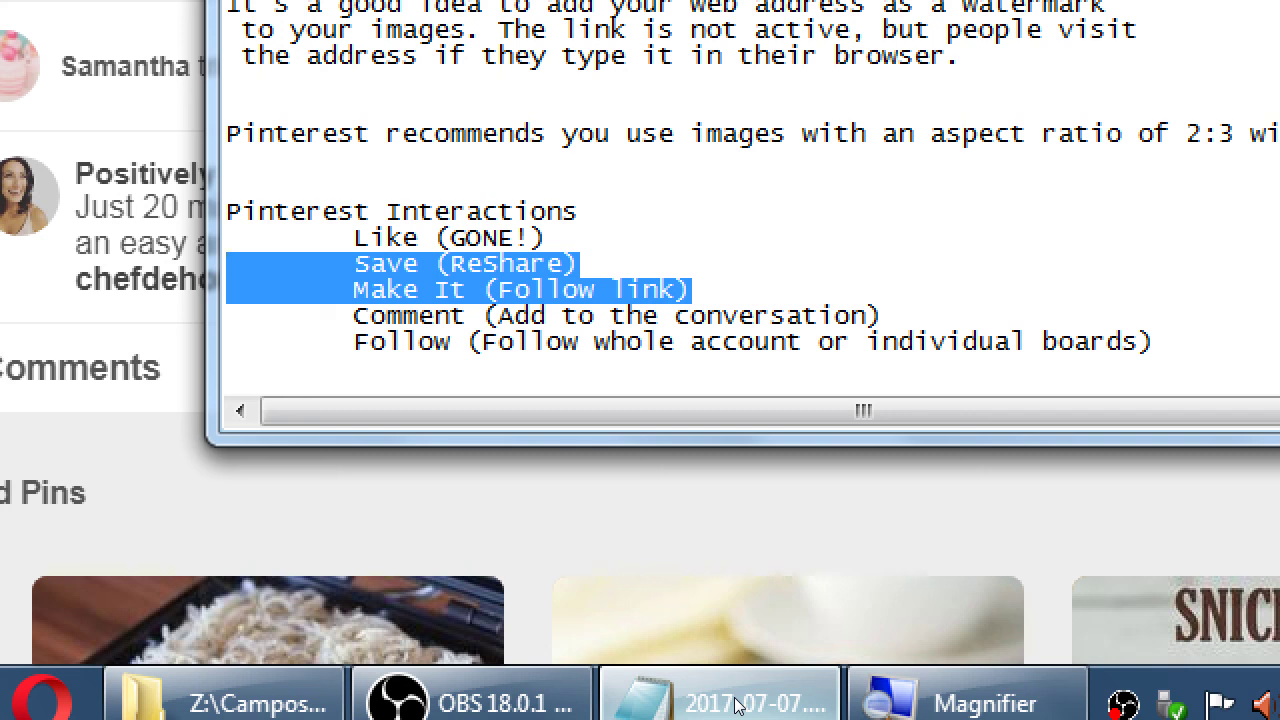
{"action": "key", "text": "Down"}
{"action": "key", "text": "Down"}
{"action": "key", "text": "Down"}
{"action": "key", "text": "Down"}
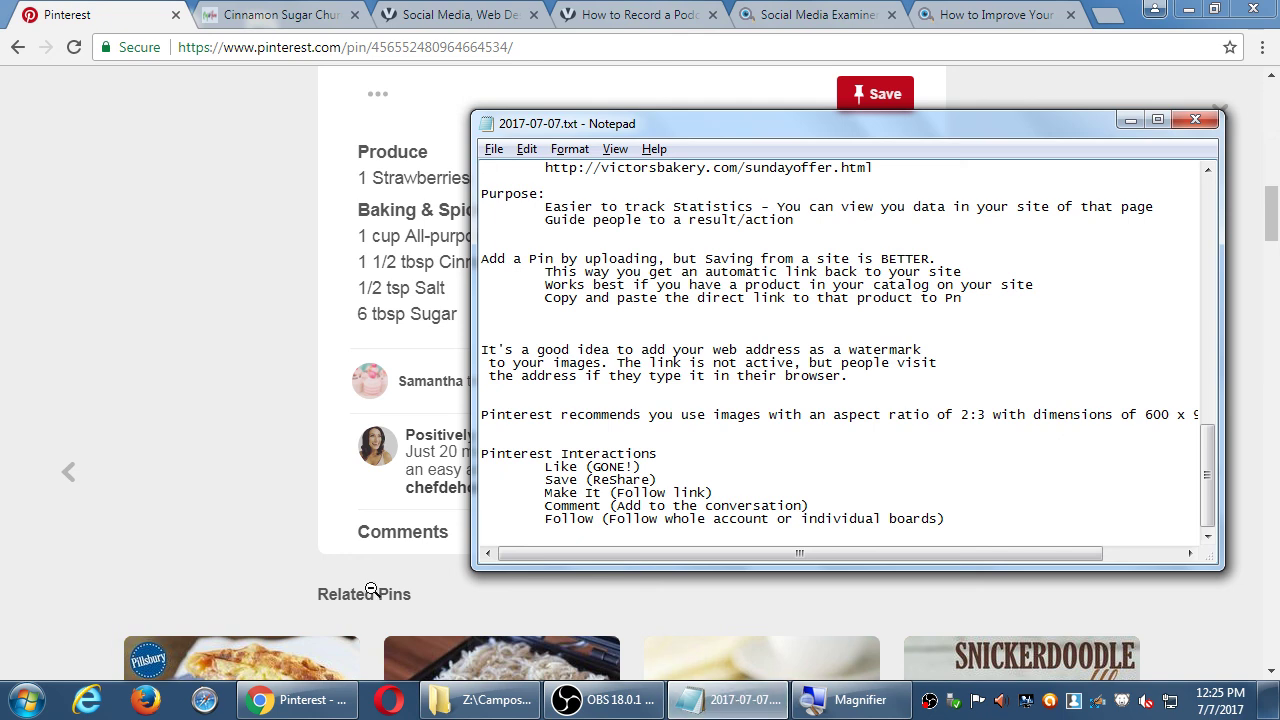
Close the waffle pin on Pinterest and browse the recipe pins in the home feed
{"action": "left_click", "coordinate": [189, 262]}
{"action": "scroll", "coordinate": [491, 171], "scroll_direction": "down", "scroll_amount": 5}
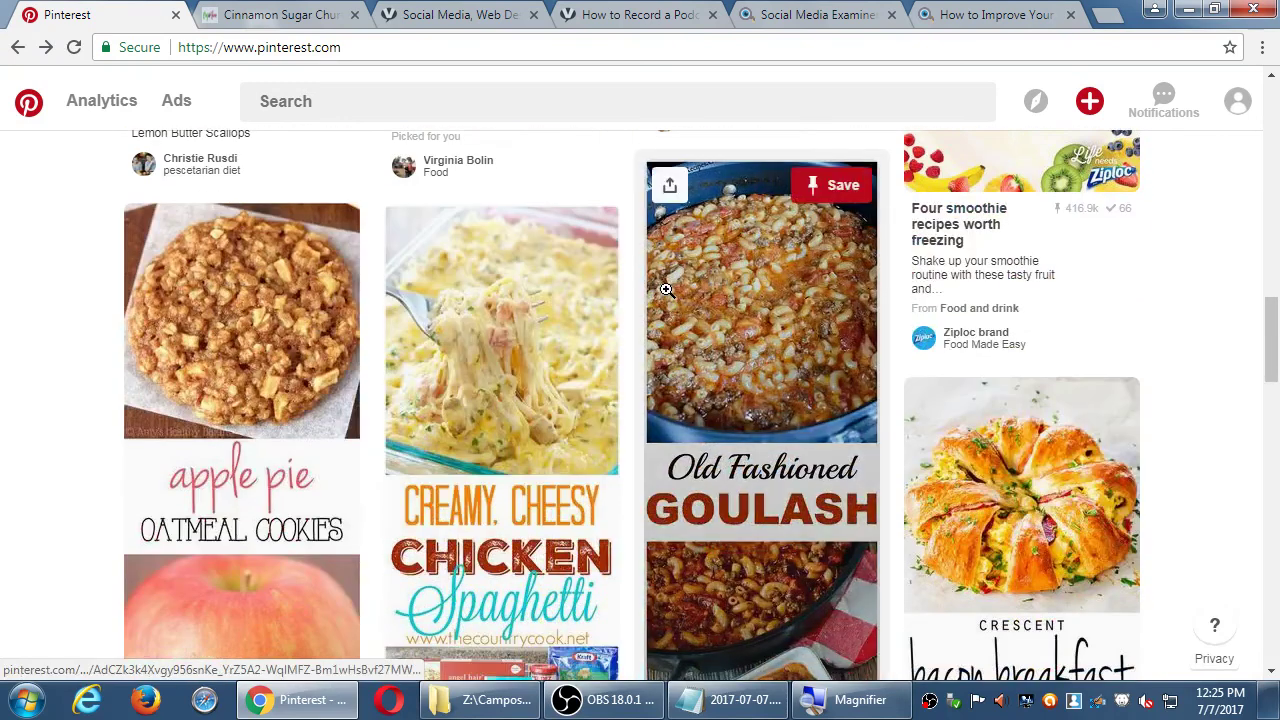
{"action": "scroll", "coordinate": [666, 289], "scroll_direction": "down", "scroll_amount": 3}
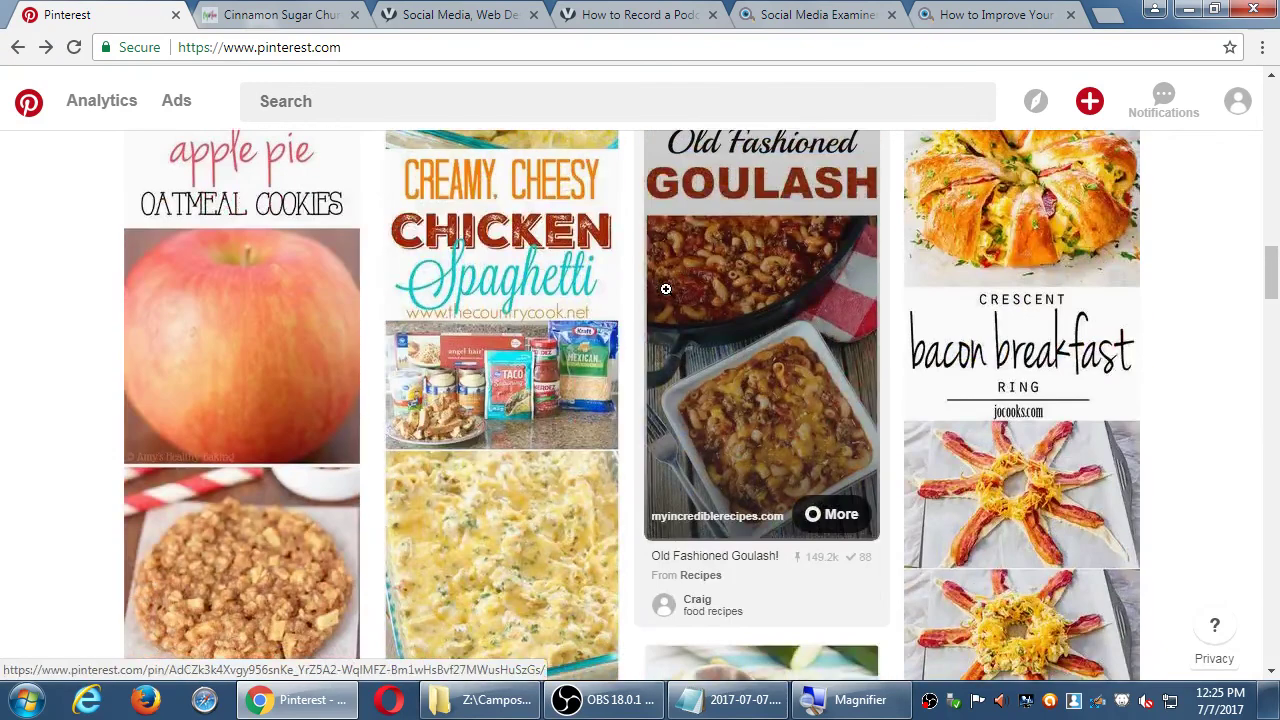
{"action": "scroll", "coordinate": [666, 289], "scroll_direction": "down", "scroll_amount": 1}
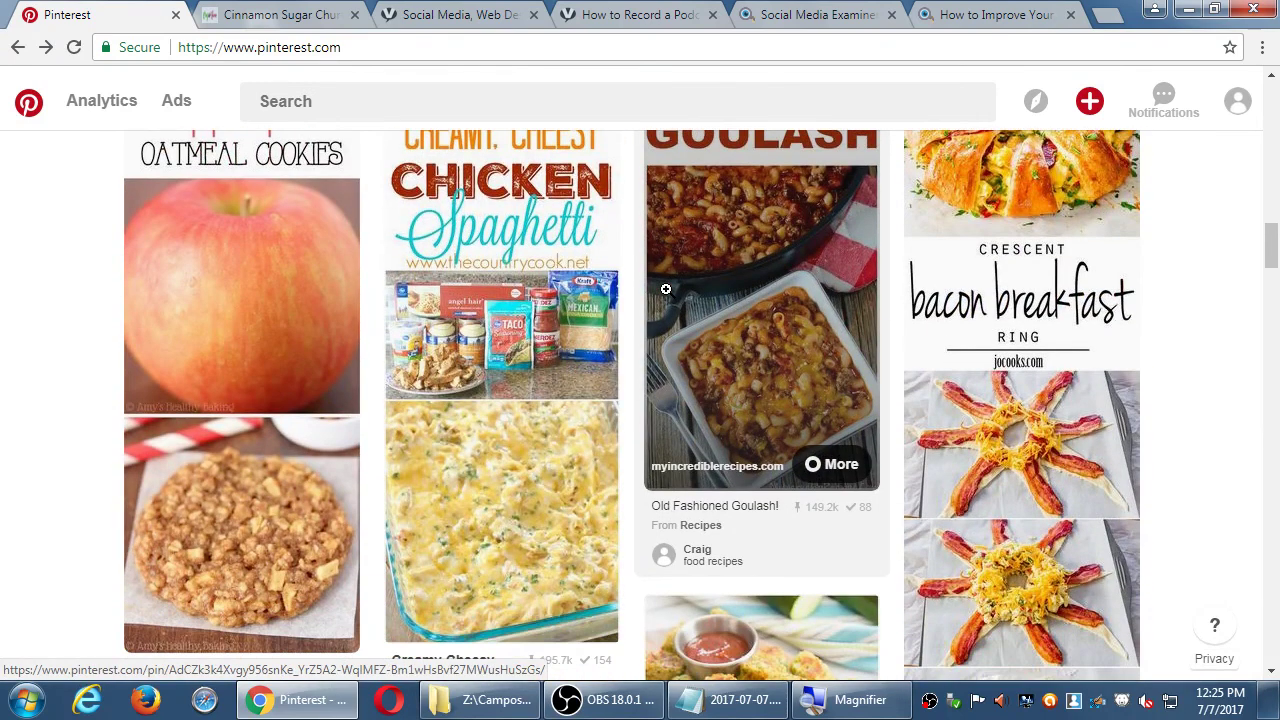
Switch back to the Notepad notes and widen the window until the full image-size recommendation line fits
{"action": "left_click", "coordinate": [730, 700]}
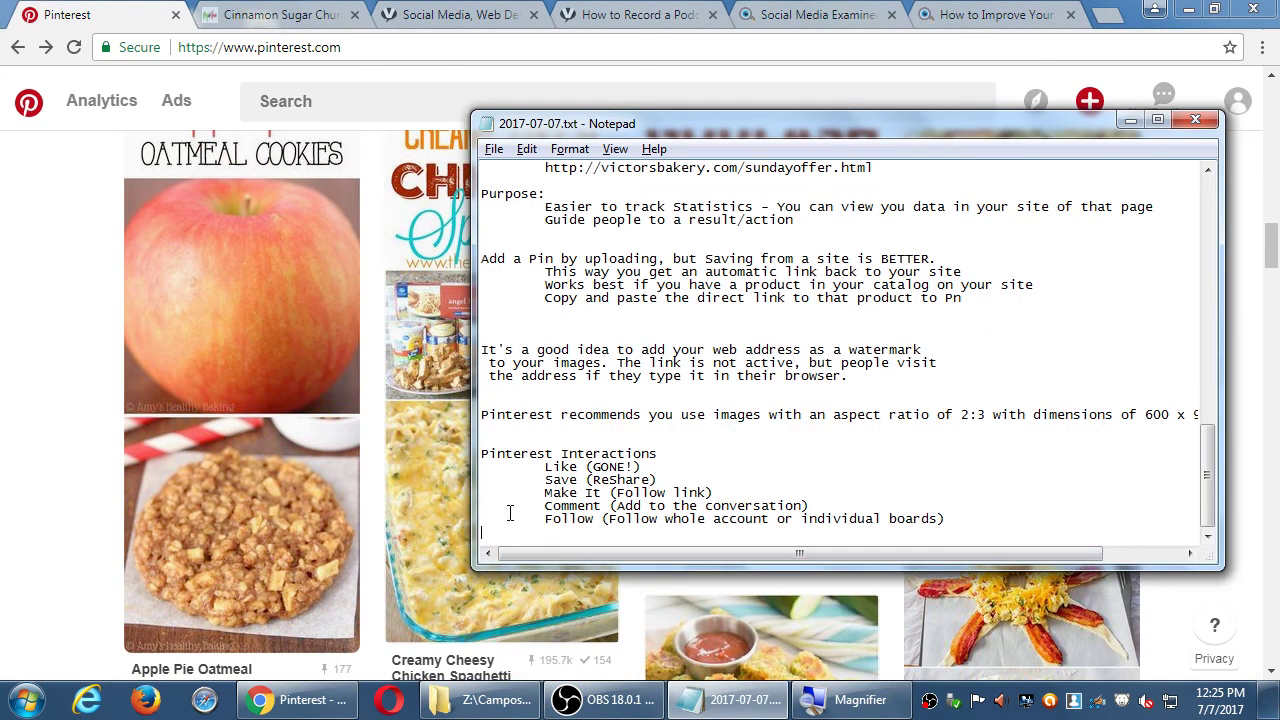
{"action": "left_click_drag", "start_coordinate": [472, 515], "coordinate": [314, 534]}
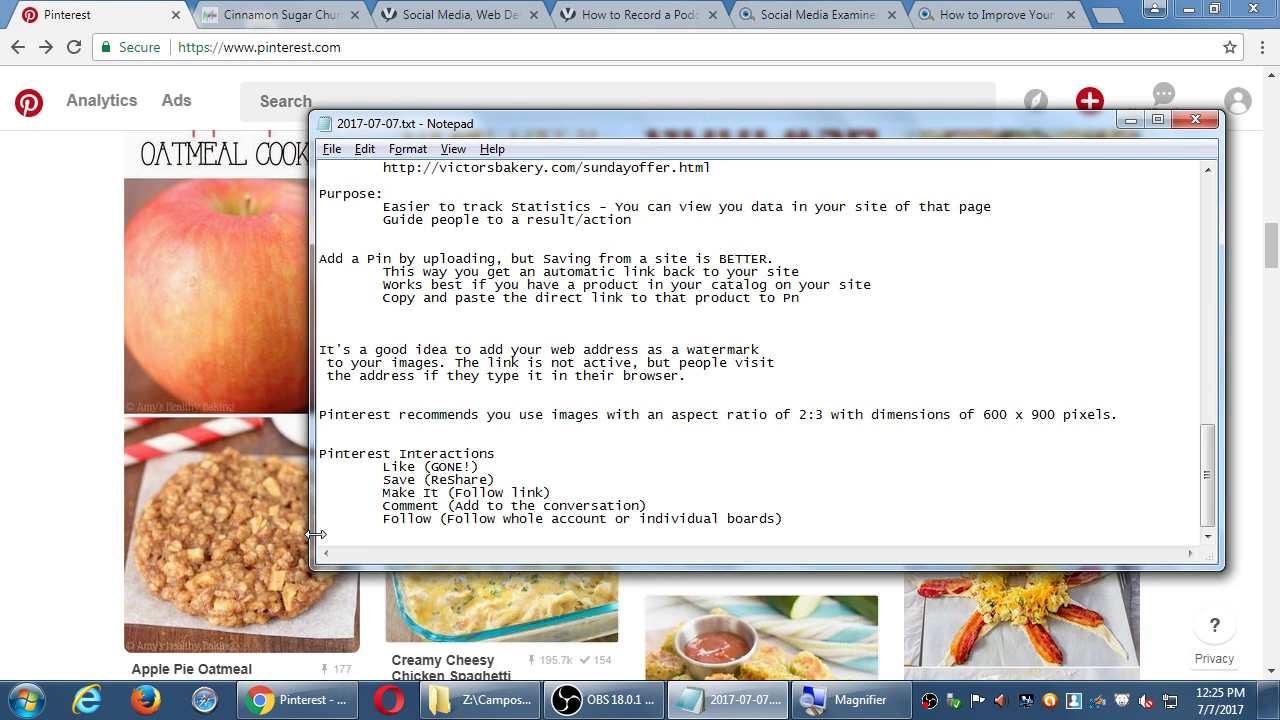